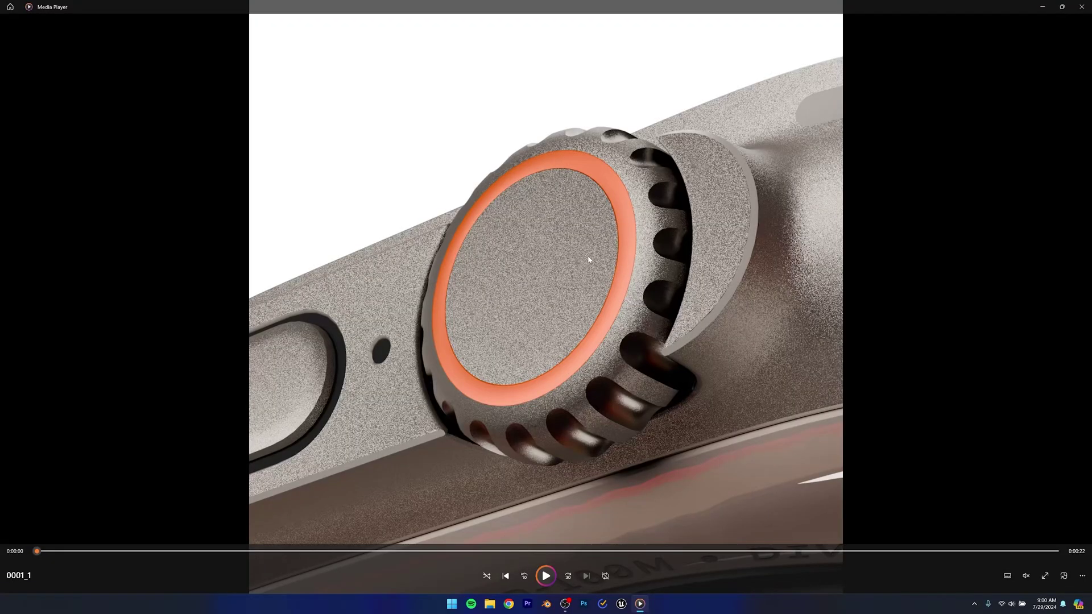
Review the finished Apple Watch reference video 0001_1 by skimming through to about the 19-second mark.
click(540, 580)
drag(38, 554, 911, 562)
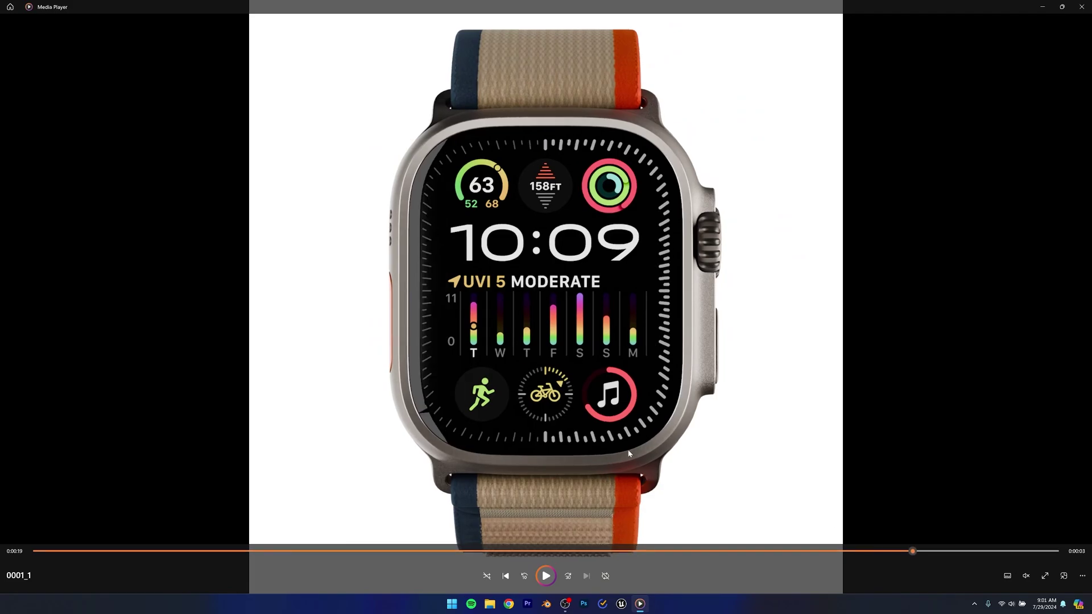
Switch to Blender and delete the default camera, cube and light from the new scene.
click(546, 605)
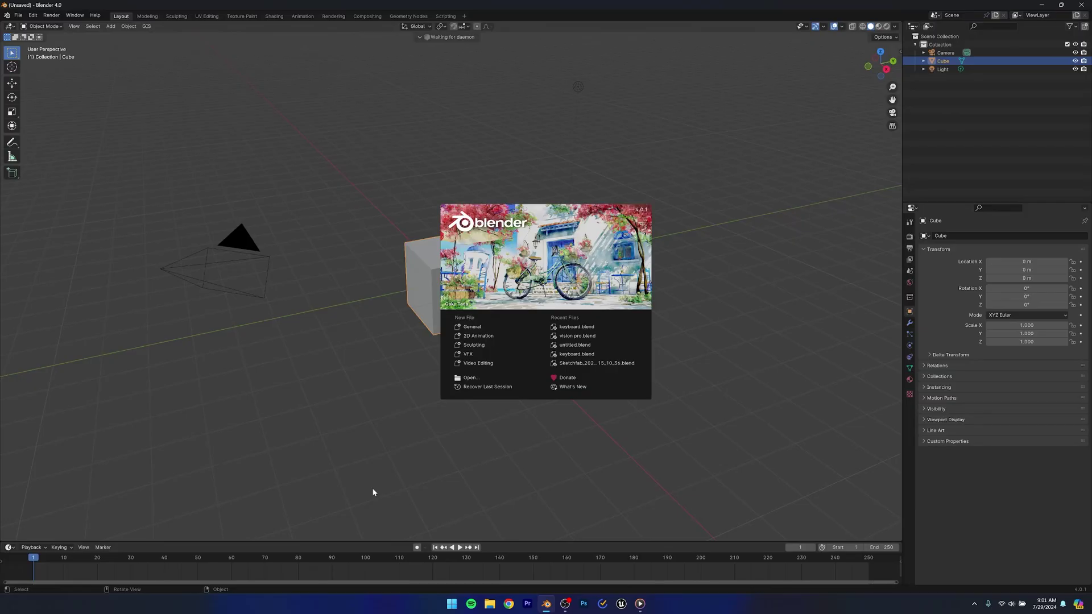
click(373, 492)
key(a)
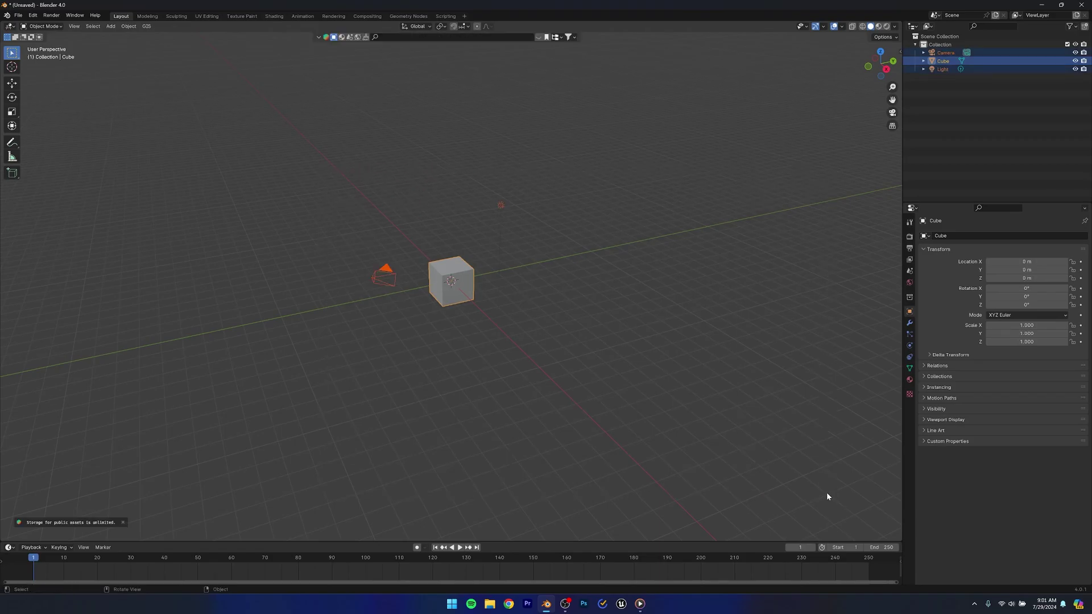
key(Delete)
Save the Blender project as appleWatch_course.blend in the current folder.
key(ctrl+s)
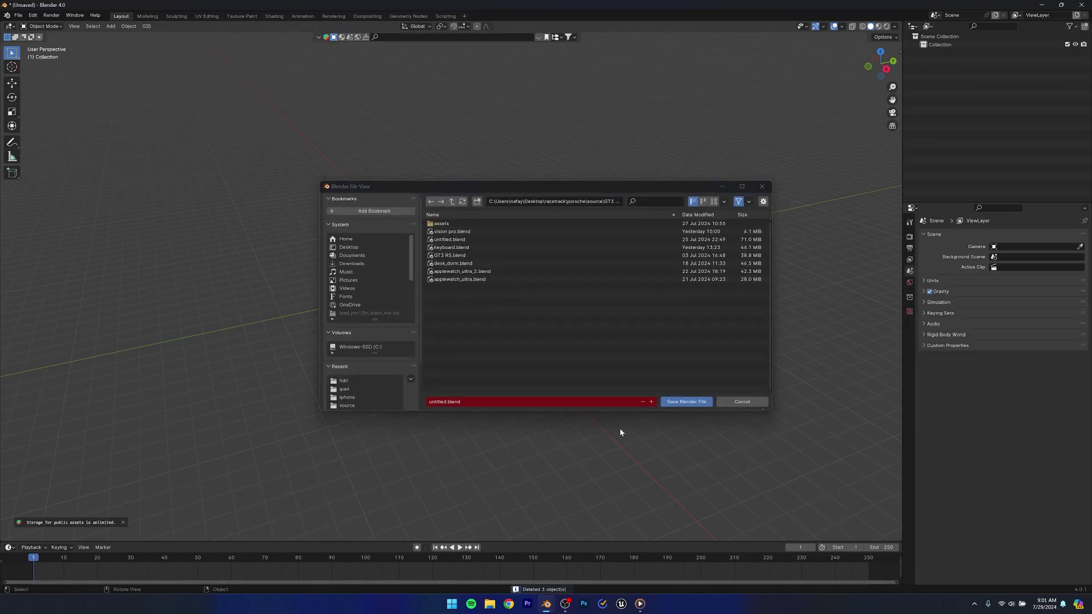
click(554, 402)
text(app)
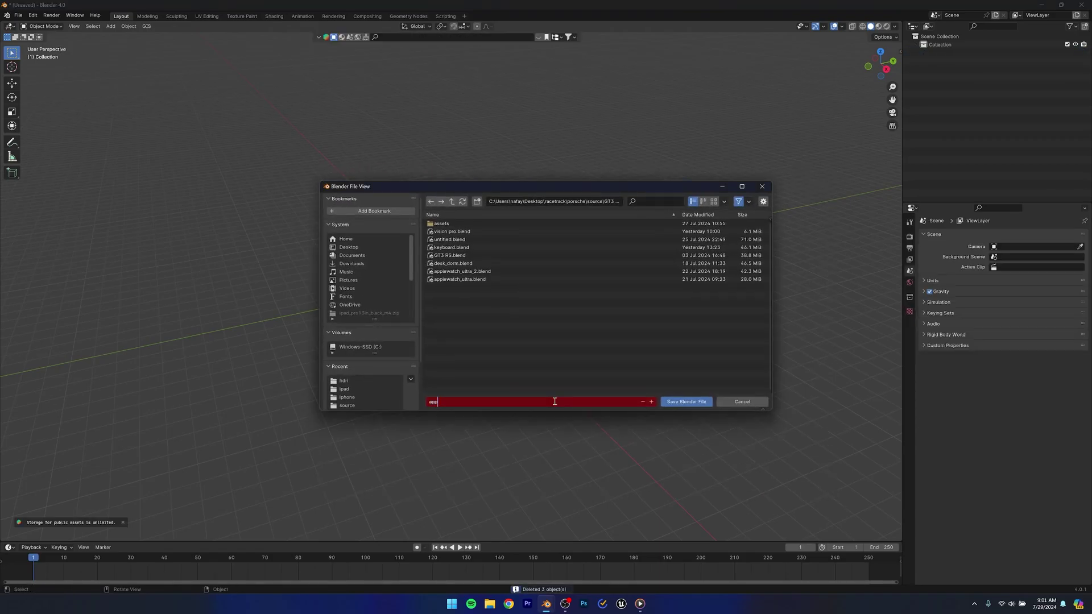
text(leWatch_course)
key(Return)
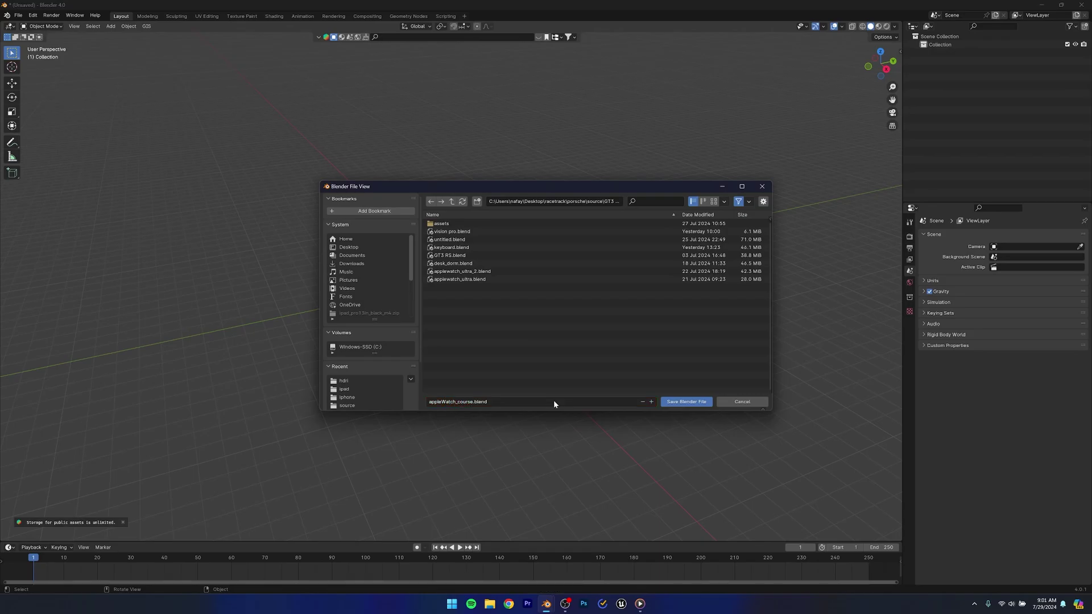
click(688, 403)
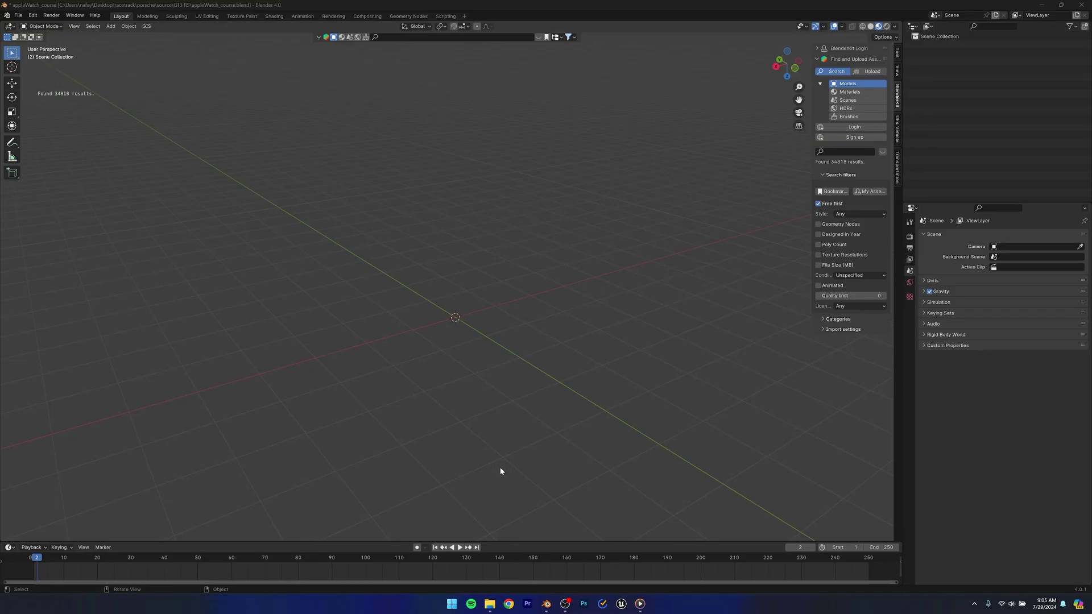
Switch to Chrome and open the Sketchfab home page.
click(508, 604)
text(https://sketchfab.com/3d-models/porsche-911-gt3-78d5c47ab2554c2592b7e499179a0792)
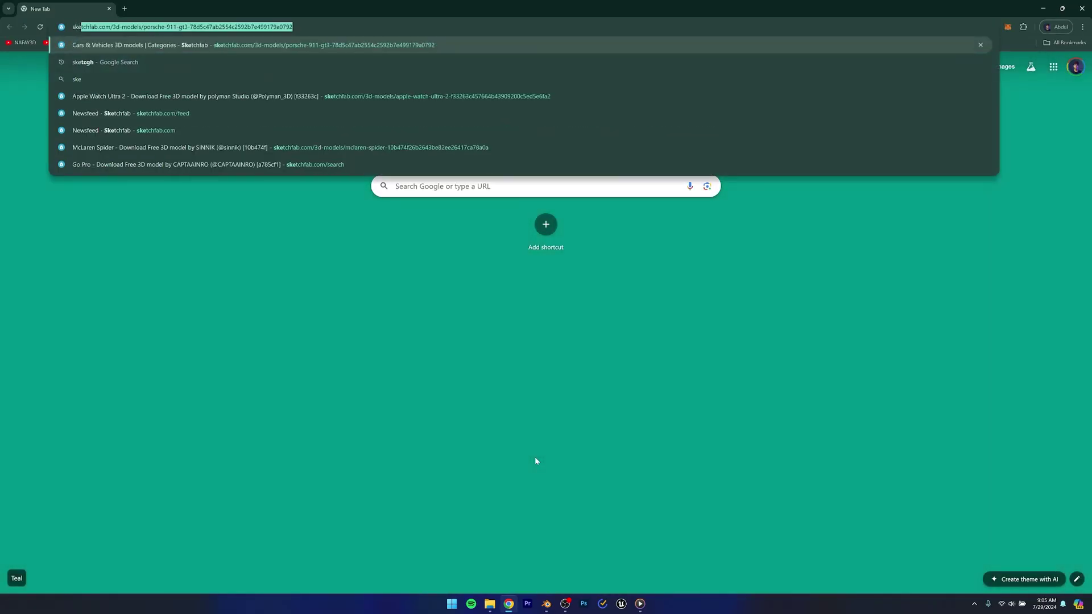
key(Return)
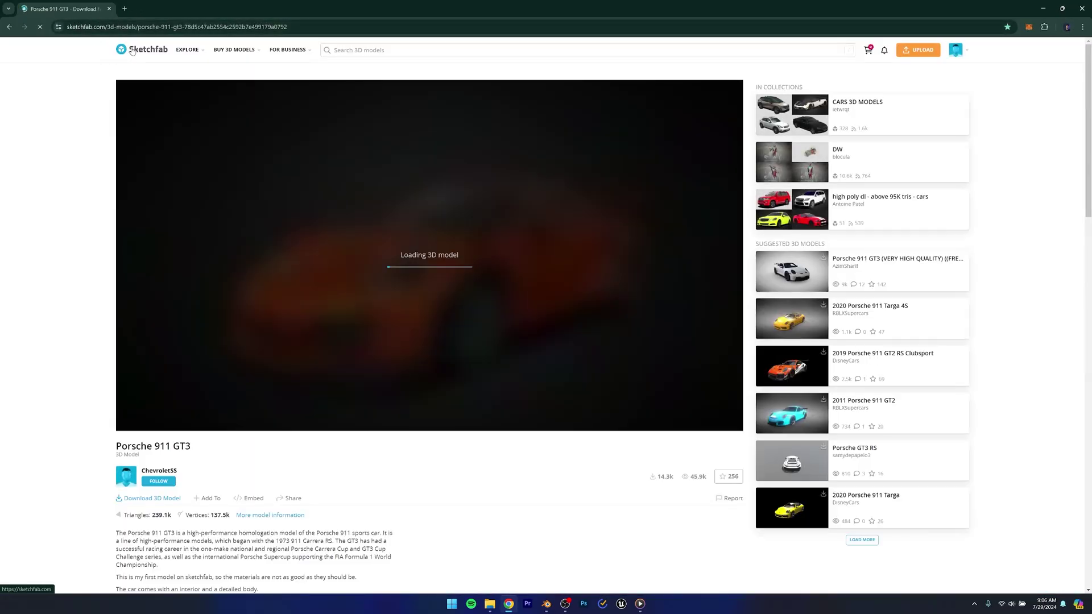
click(138, 51)
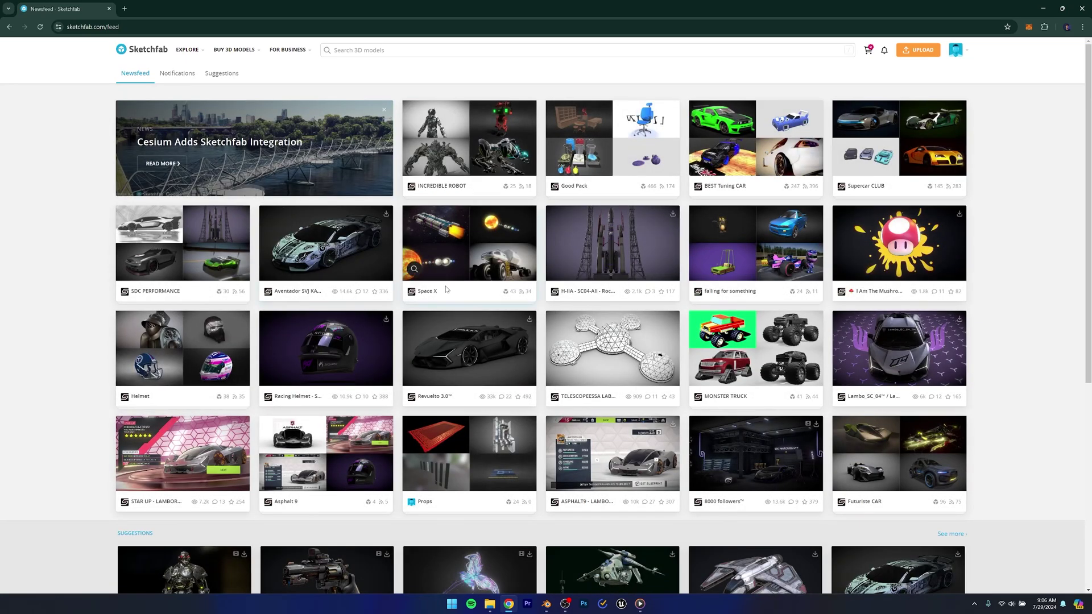
Search Sketchfab's 3D models for "apple watch ultra".
click(404, 49)
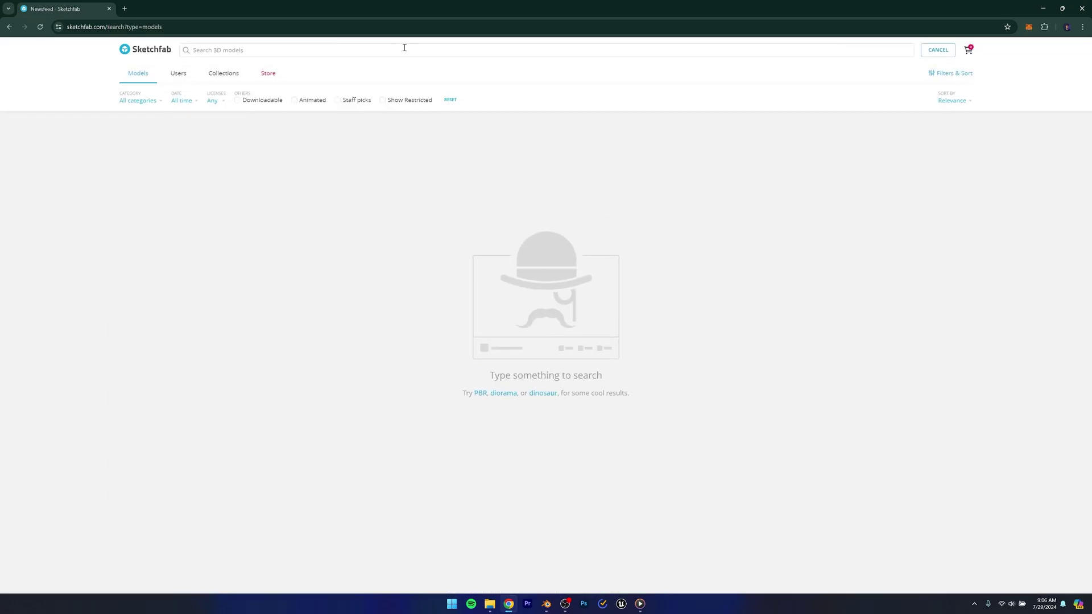
text(apple watch ultra)
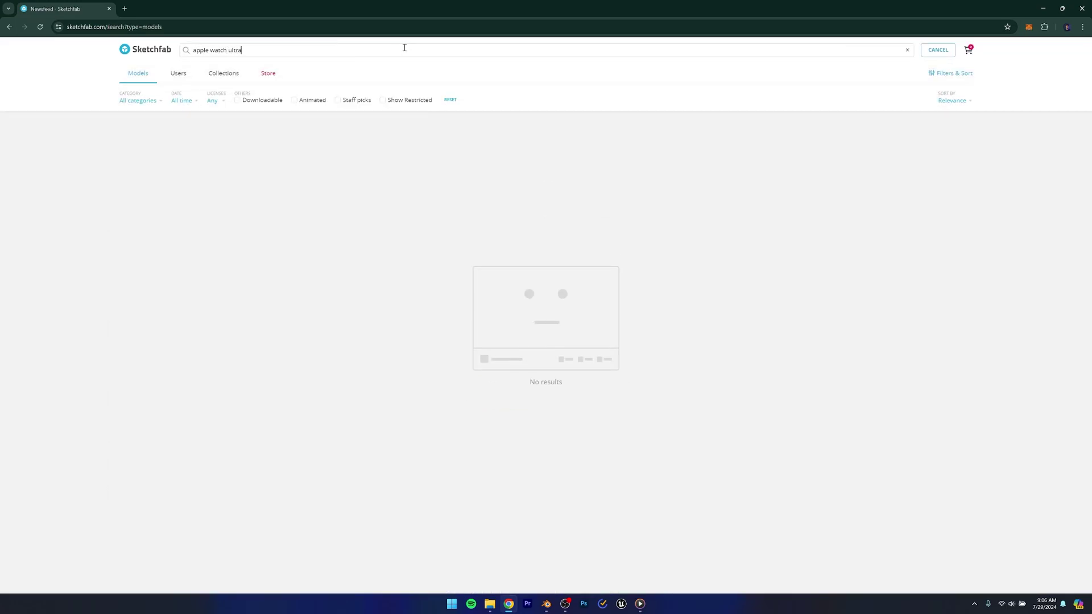
key(Return)
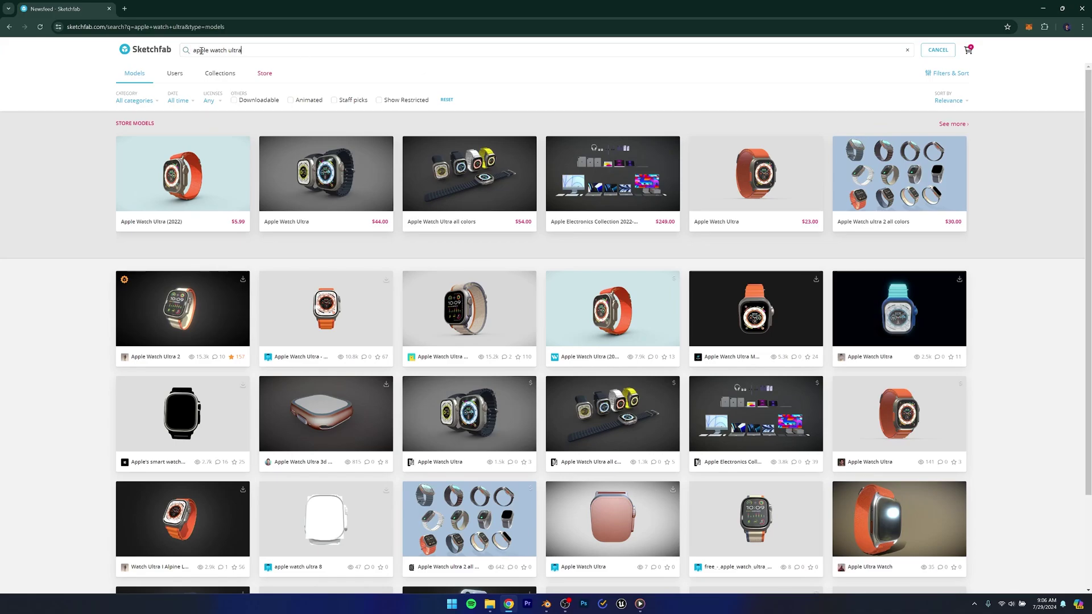
Browse the search results, limit them to downloadable models and exclude the Standard licence.
scroll(453, 359, down, 2)
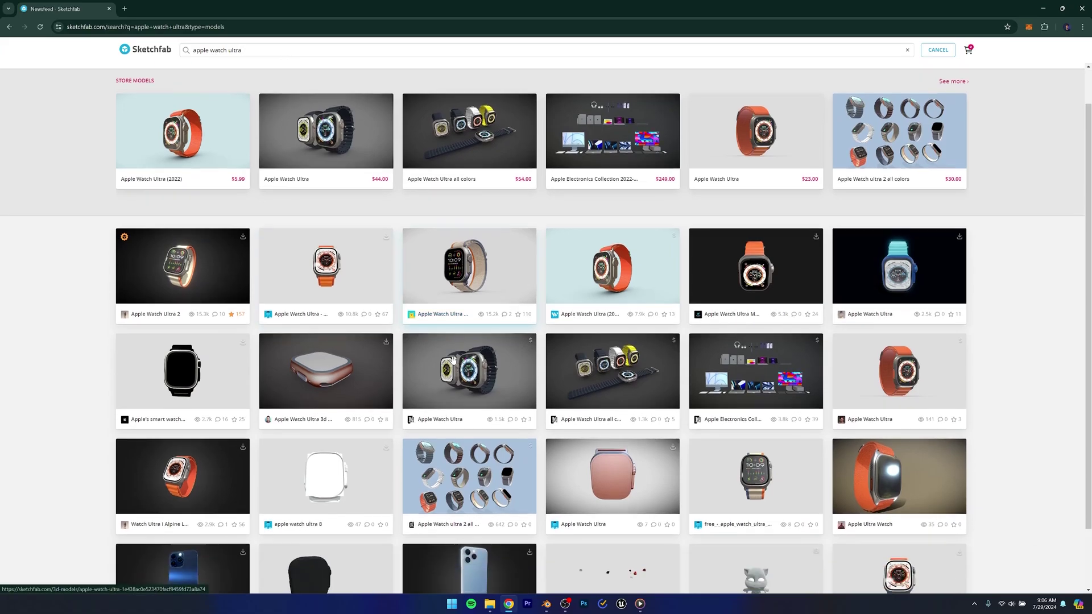
scroll(454, 360, down, 3)
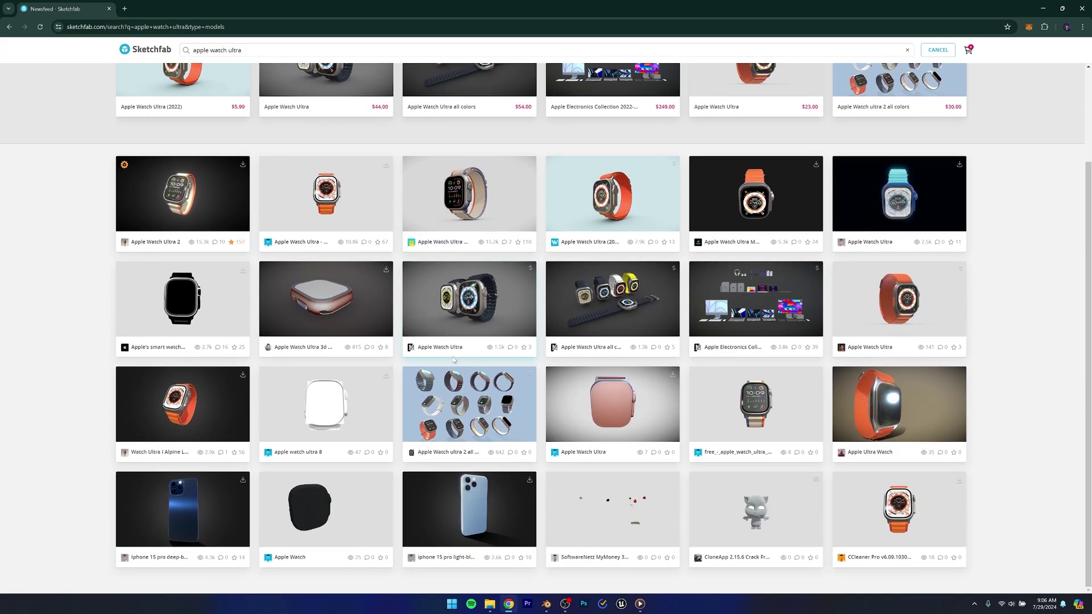
scroll(319, 285, up, 1)
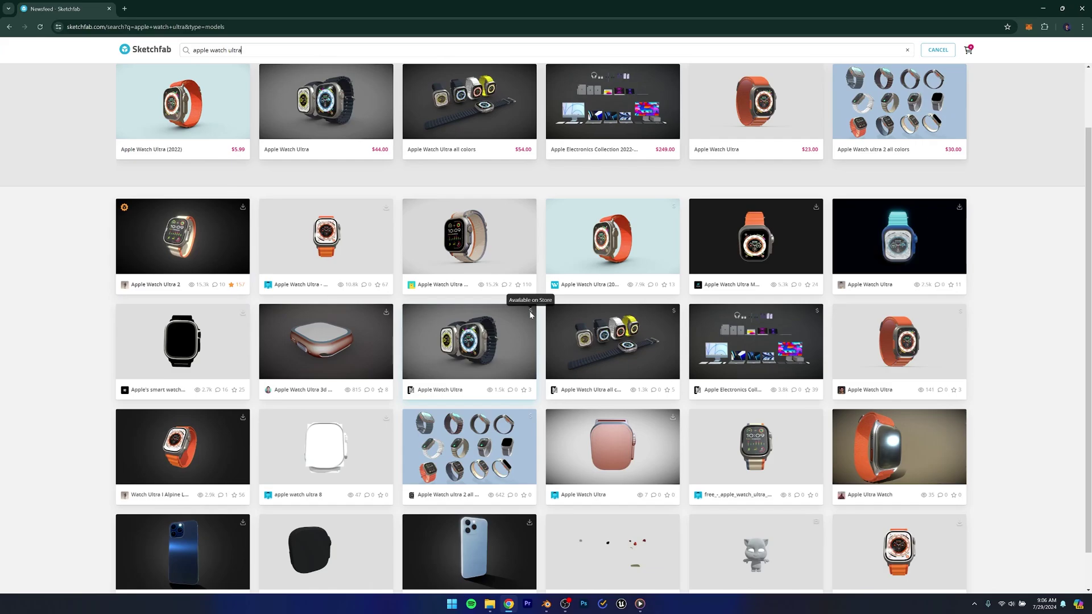
scroll(517, 235, up, 1)
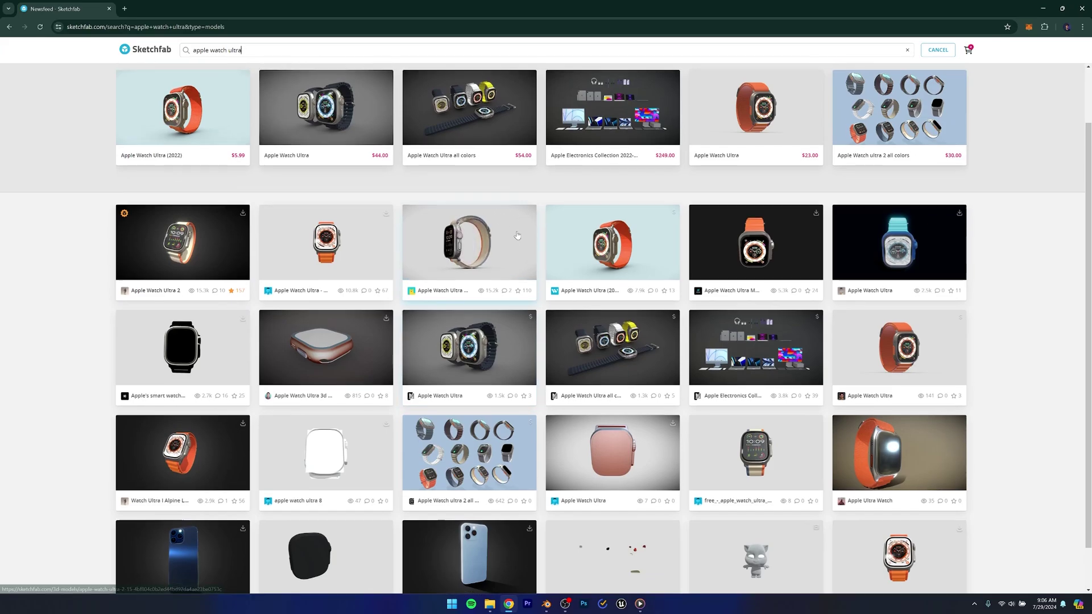
scroll(517, 235, up, 2)
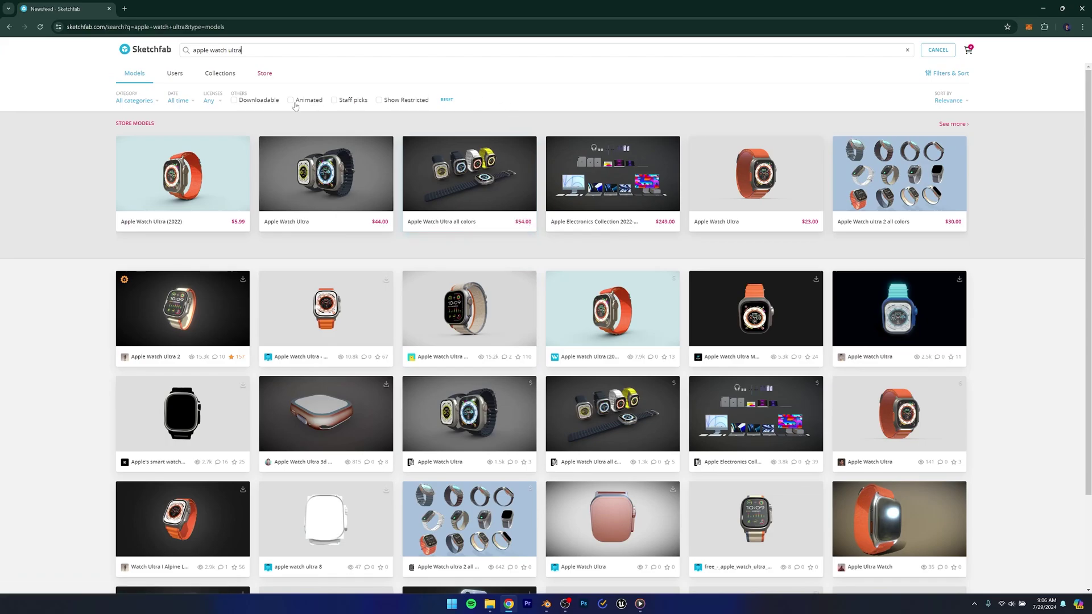
click(242, 103)
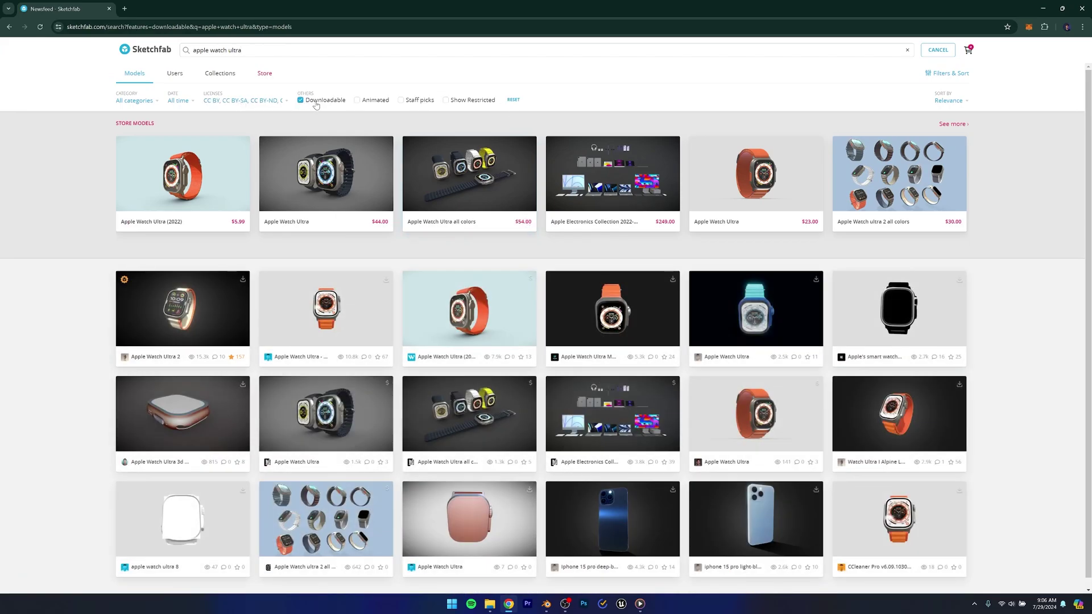
click(253, 102)
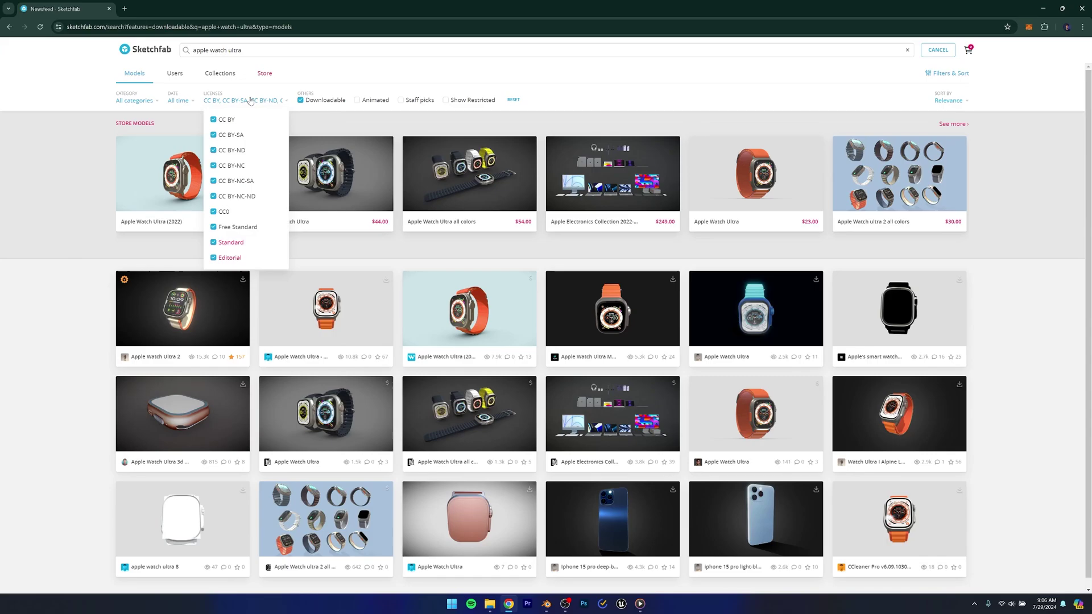
click(213, 243)
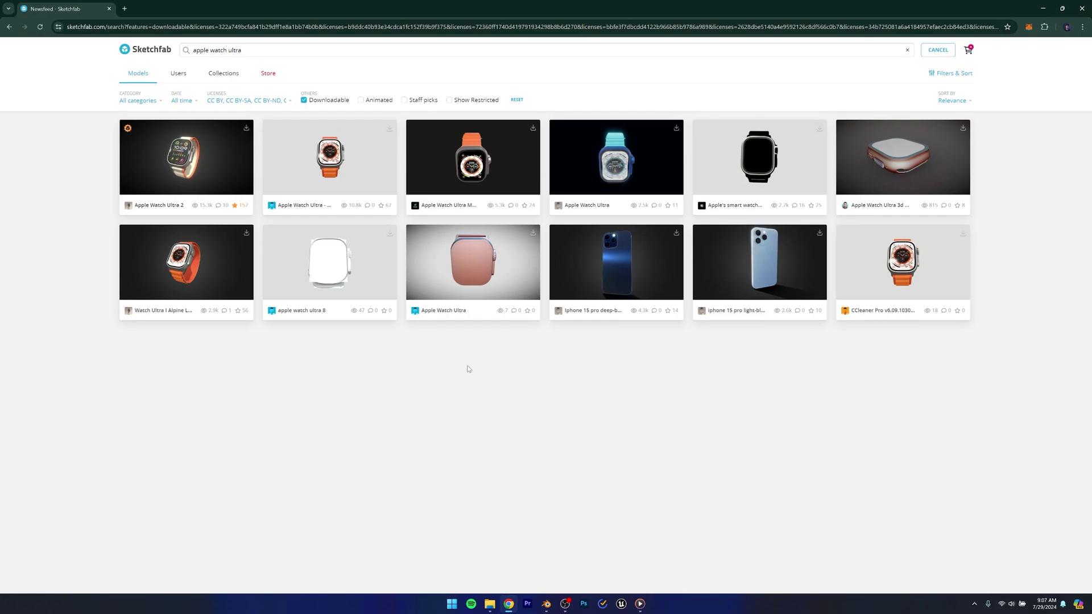
Open the Apple Watch Ultra 2 model page in a new browser tab and switch to it.
right_click(171, 144)
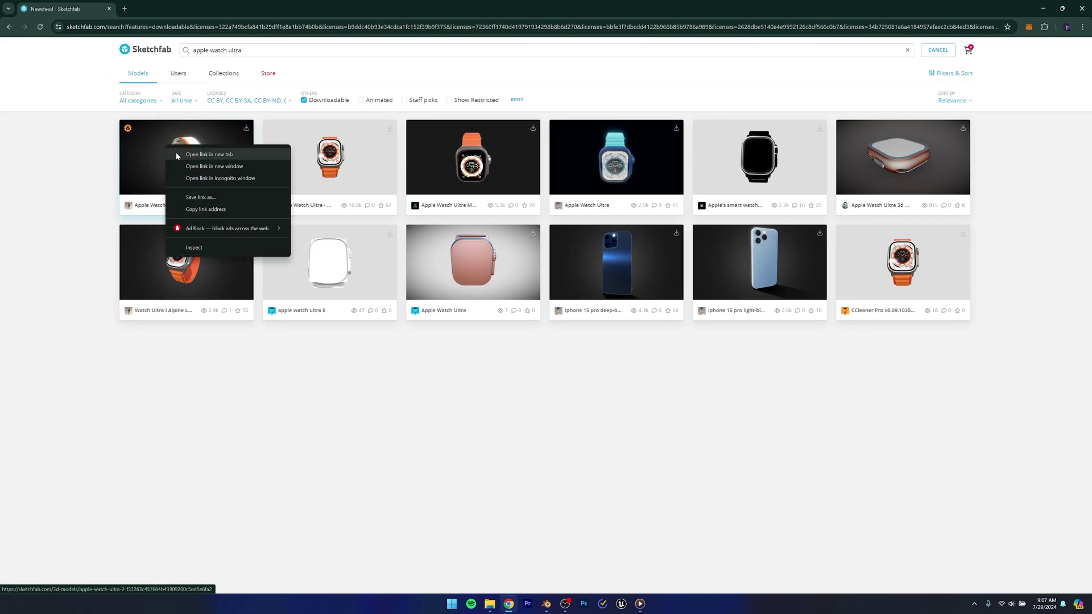
click(191, 150)
click(142, 6)
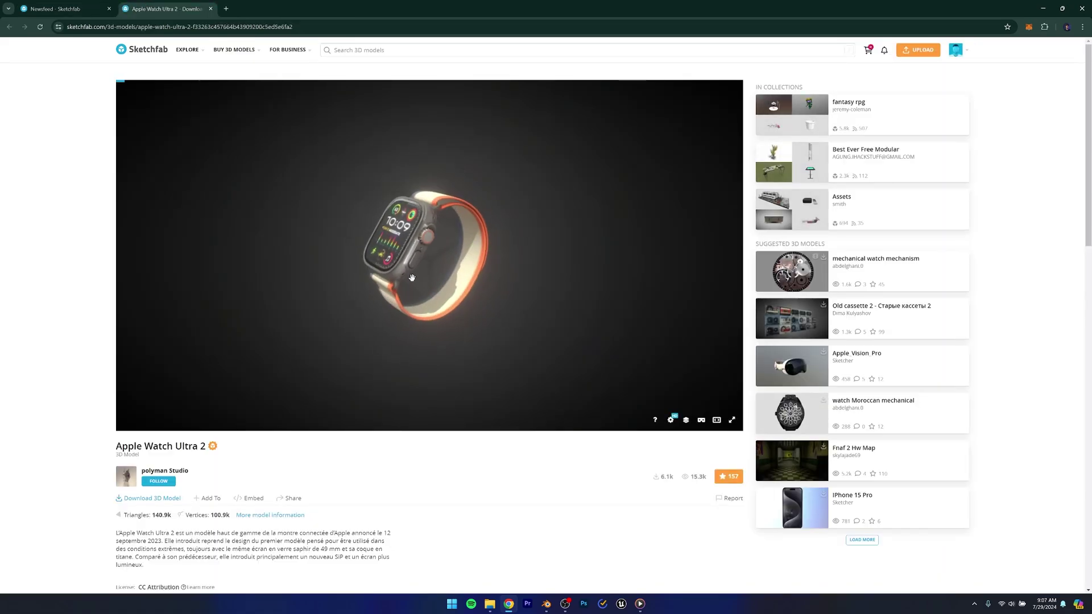
Examine the Apple Watch Ultra 2 model's screen, crown, case side and band from several angles and distances.
scroll(225, 458, down, 2)
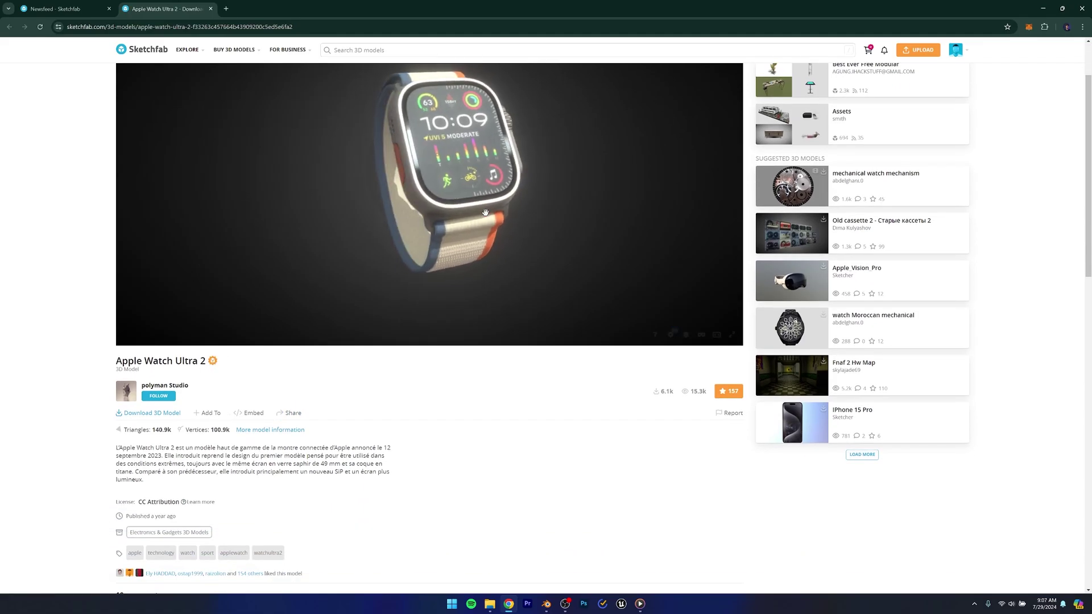
scroll(480, 245, up, 2)
scroll(439, 286, up, 5)
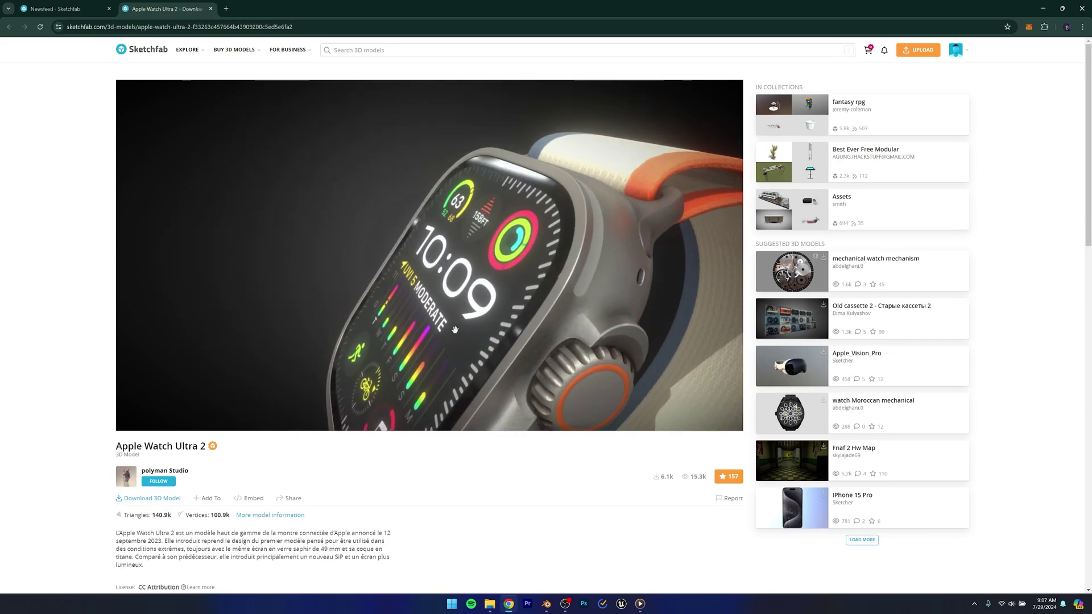
drag(486, 289, 437, 219)
scroll(488, 278, down, 5)
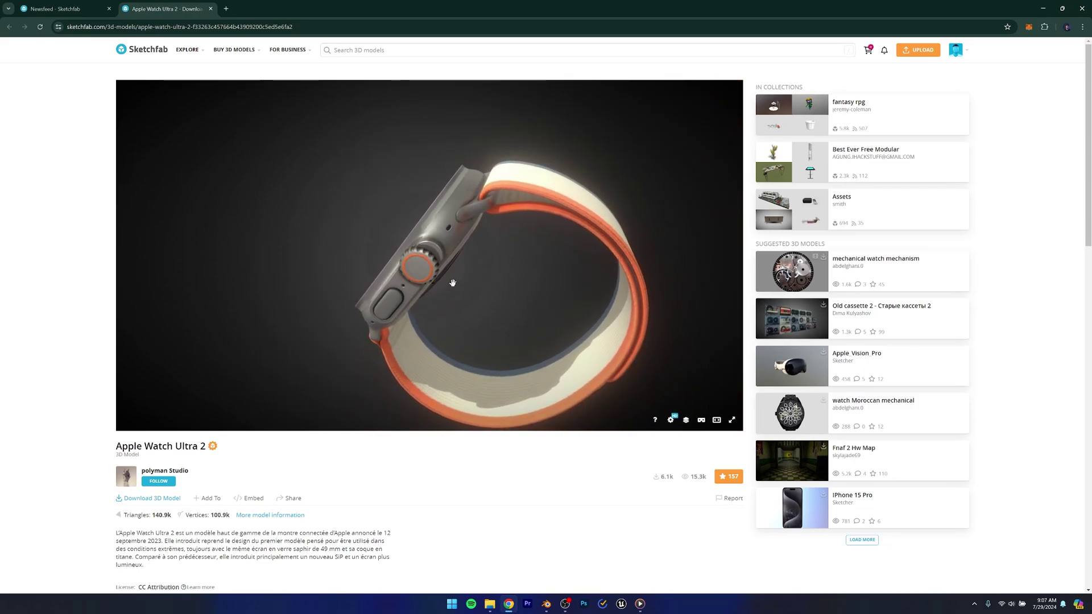
drag(436, 291, 586, 271)
scroll(534, 318, up, 5)
mouse_move(534, 318)
mouse_down()
mouse_move(438, 300)
mouse_move(366, 332)
mouse_up()
Return to the search results and open the Apple Watch Ultra - Orange model page in its own browser tab.
click(32, 8)
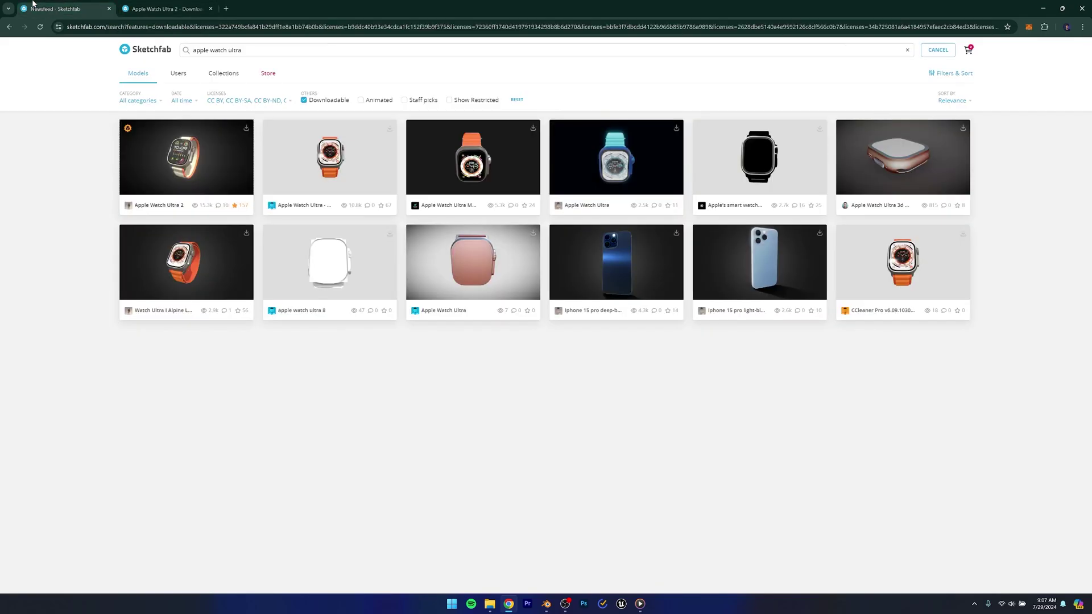
right_click(323, 163)
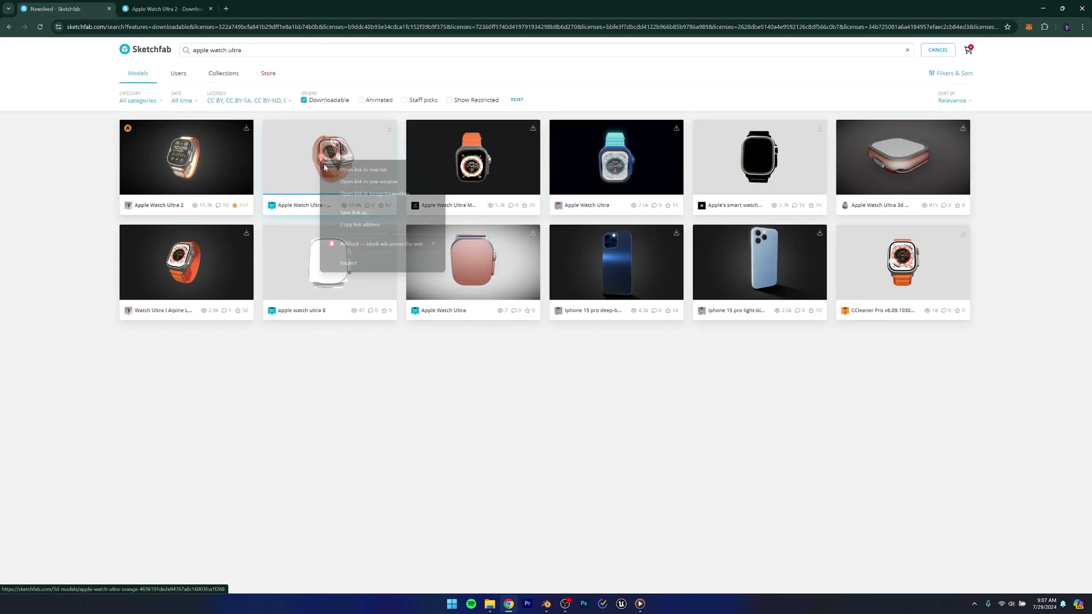
click(331, 172)
click(241, 5)
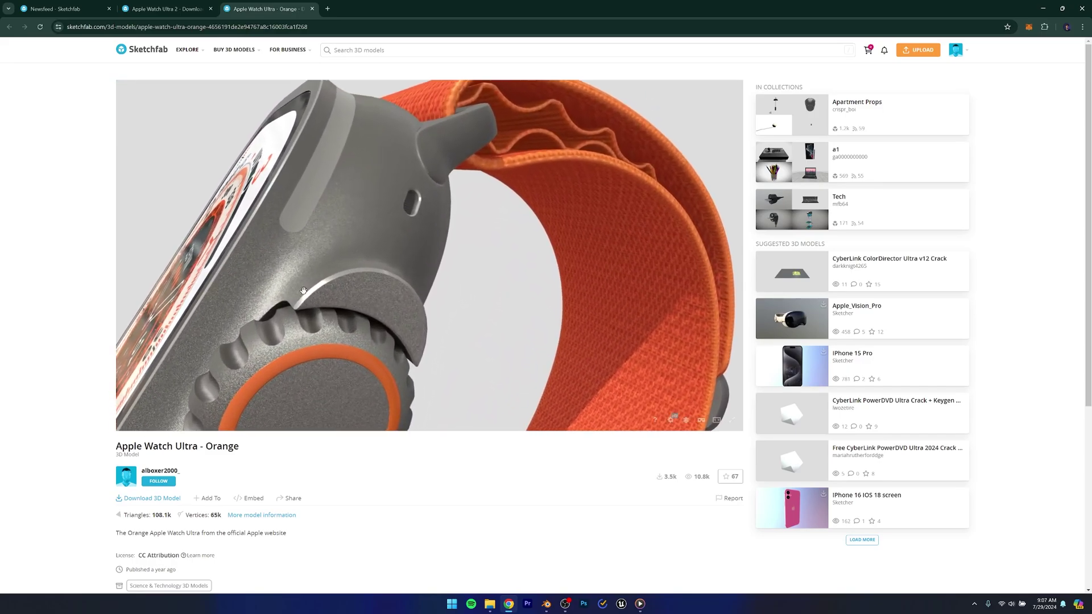
Compare the Apple Watch Ultra 2 model, including its back and band, with the Apple Watch Ultra - Orange model.
click(210, 5)
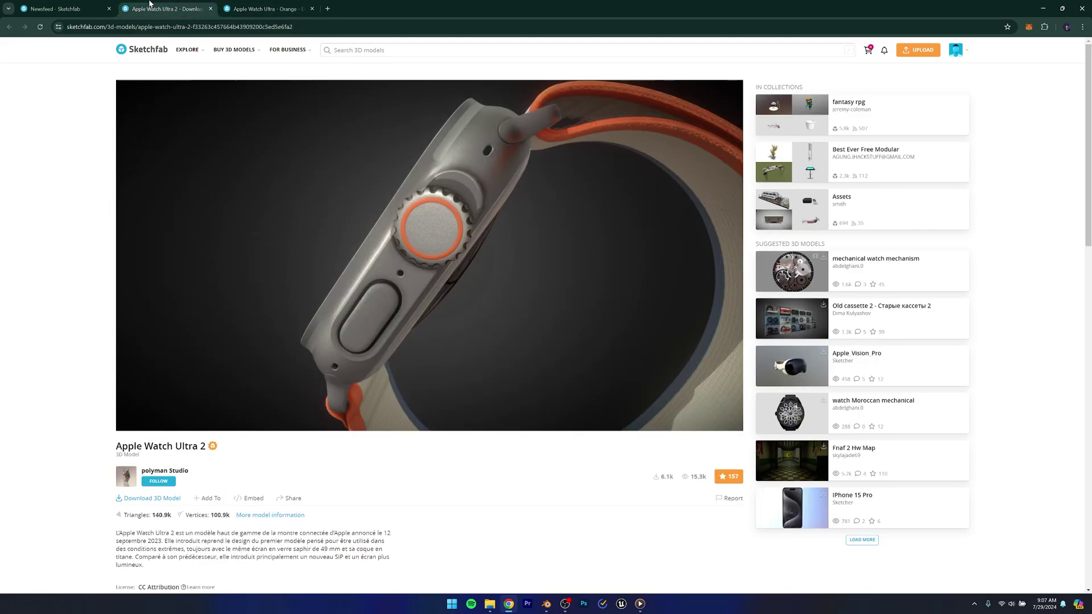
scroll(463, 252, down, 10)
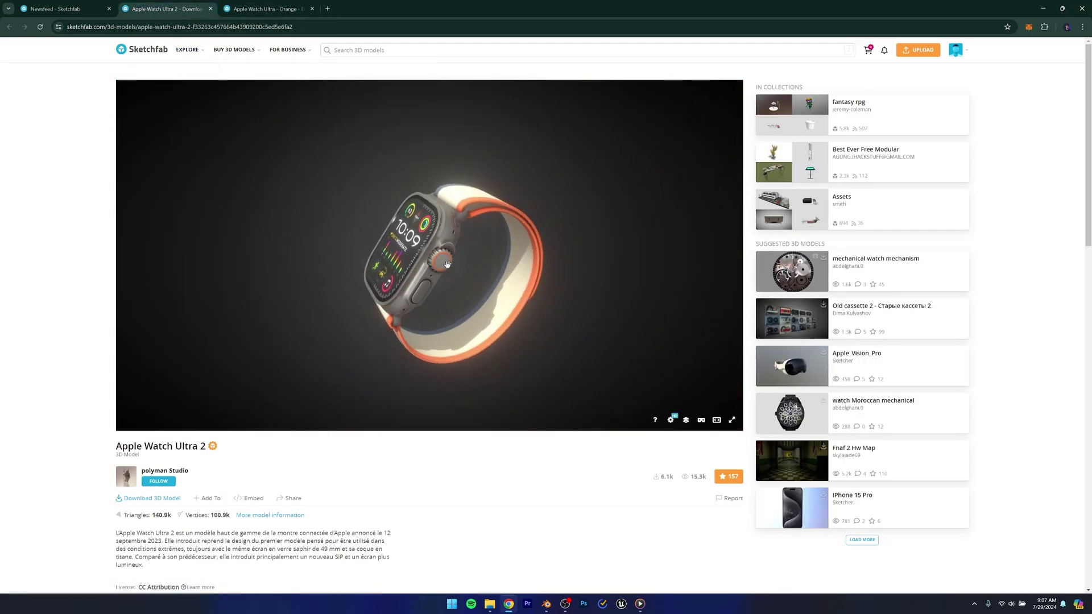
mouse_move(447, 267)
mouse_down()
mouse_move(360, 273)
mouse_move(494, 234)
mouse_up()
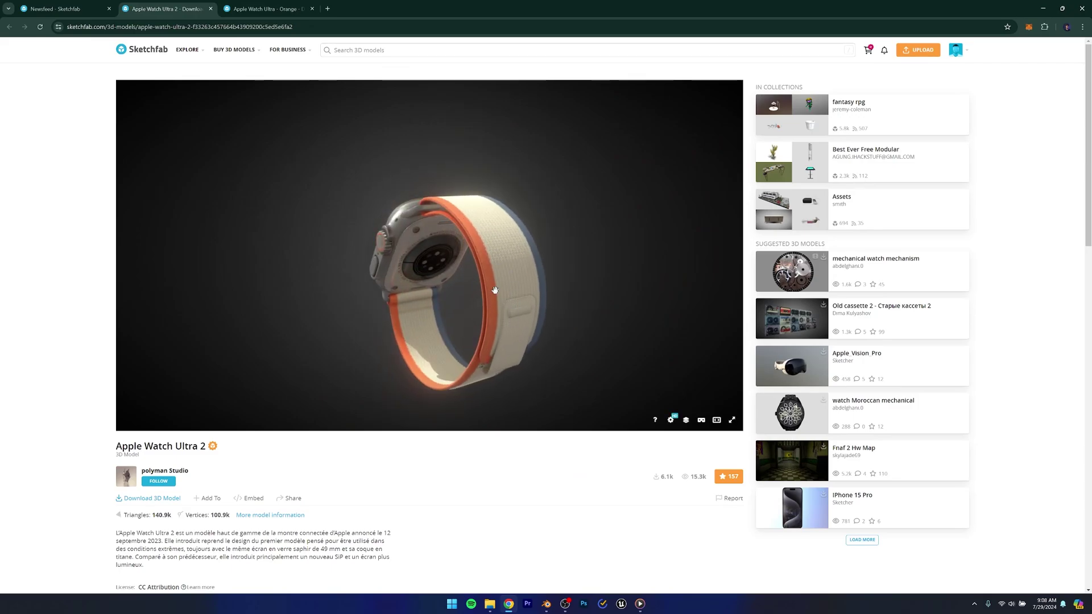
key(ctrl+Tab)
key(ctrl+shift+Tab)
key(ctrl+Tab)
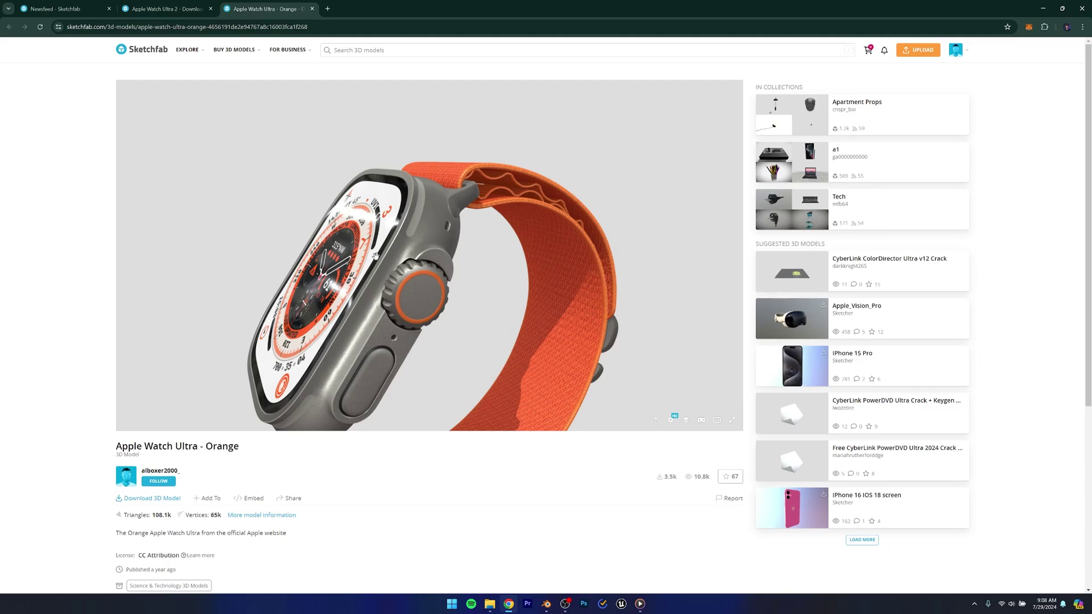
Return to the Apple Watch Ultra 2 model page and download the model in the converted glTF format.
key(ctrl+shift+Tab)
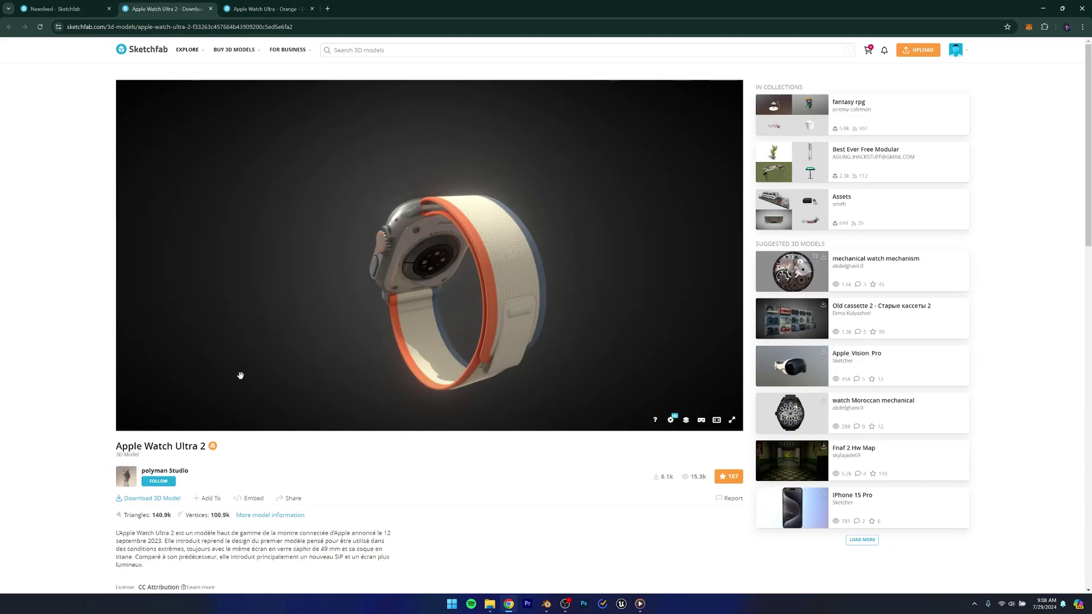
click(157, 501)
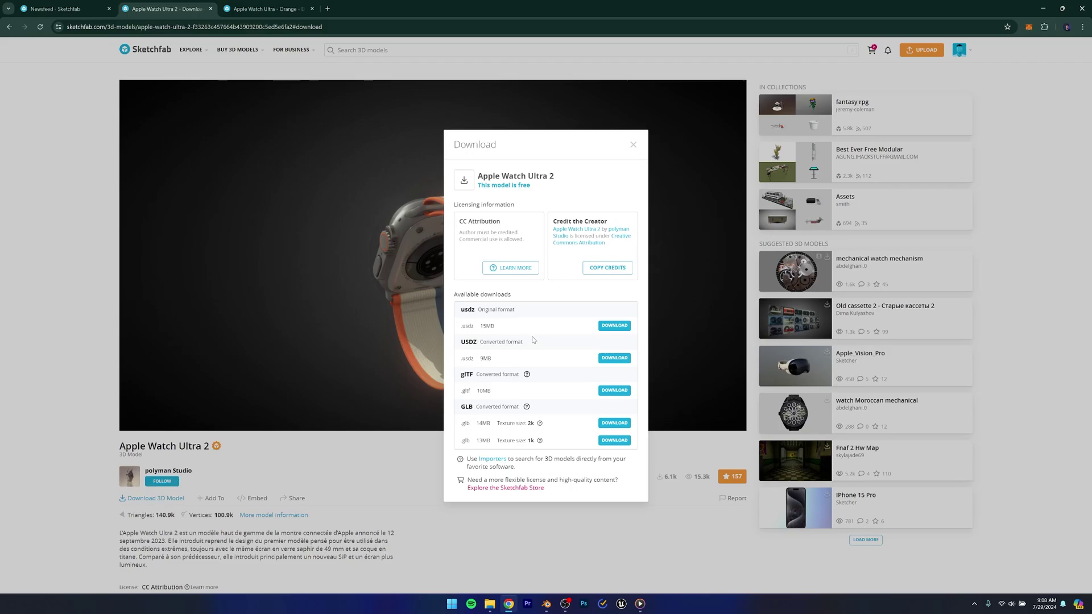
double_click(469, 372)
click(507, 395)
click(615, 391)
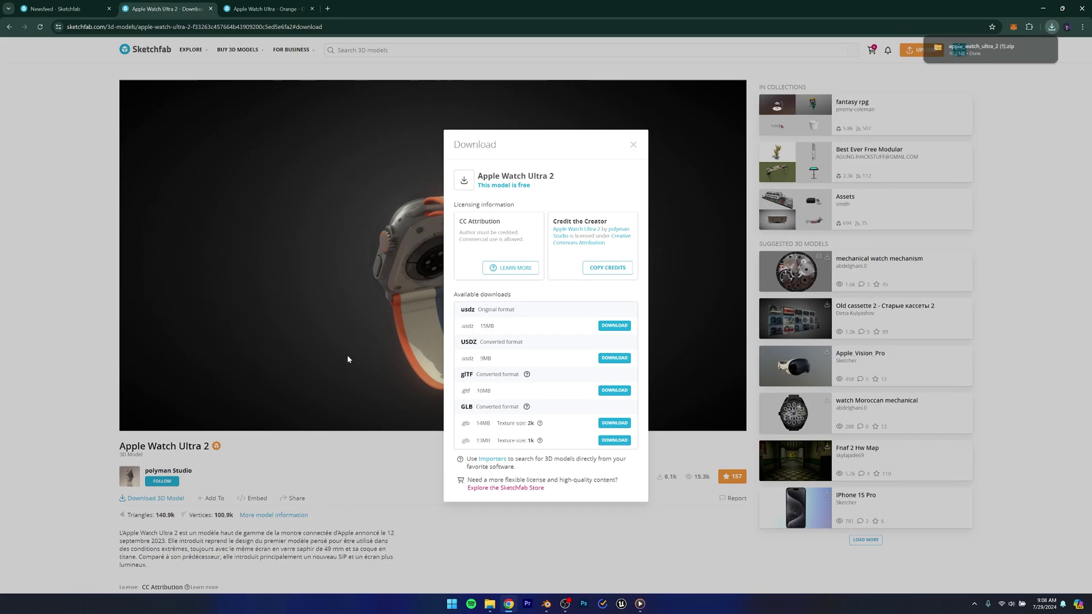
Download the Apple Watch Ultra - Orange model in the converted glTF format and close the download dialog.
key(ctrl+Tab)
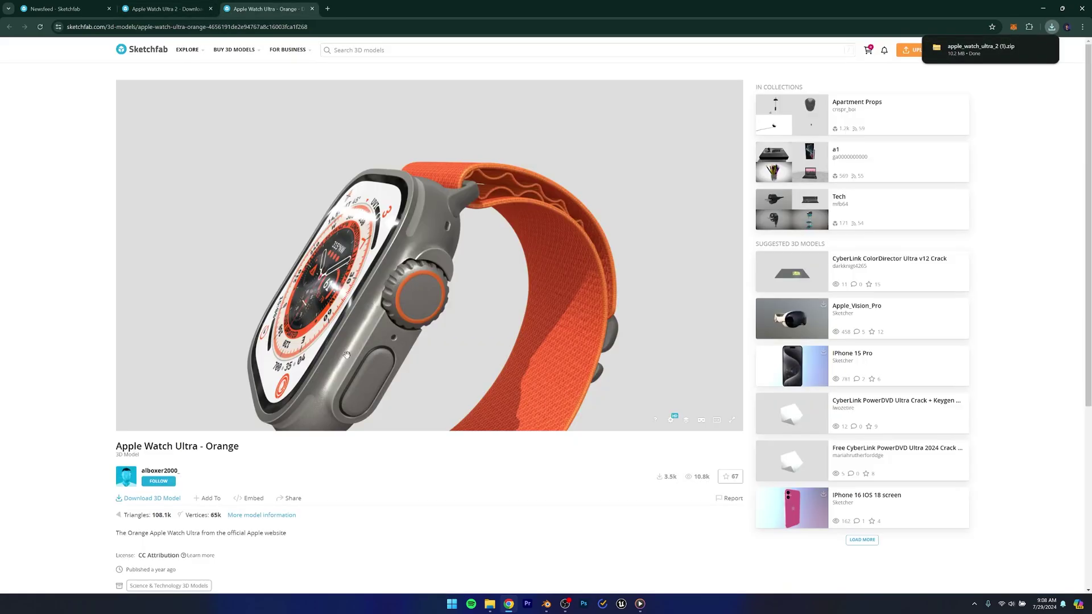
click(170, 498)
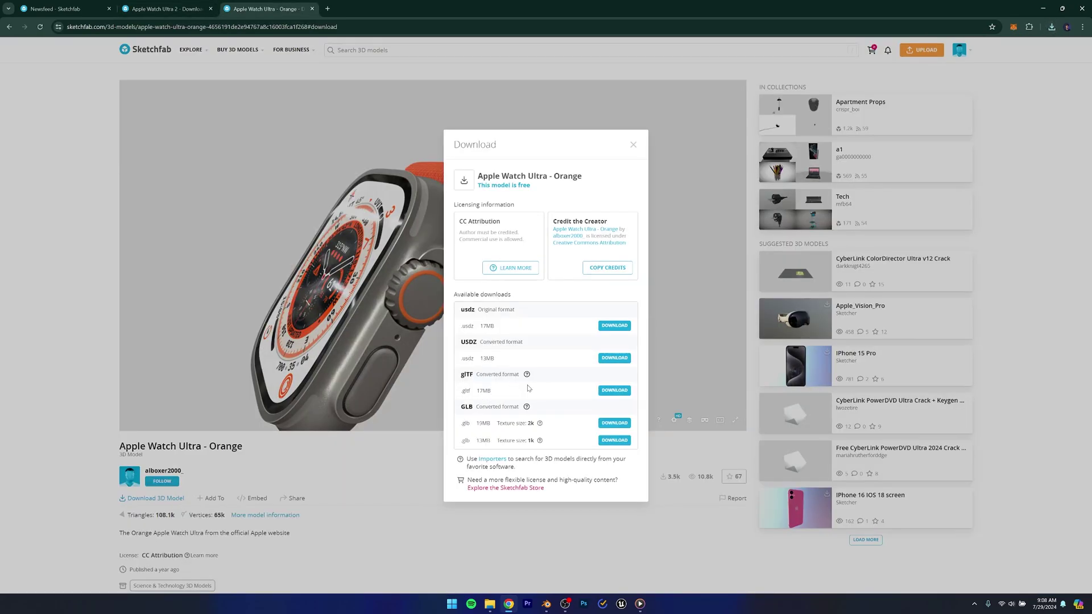
click(610, 392)
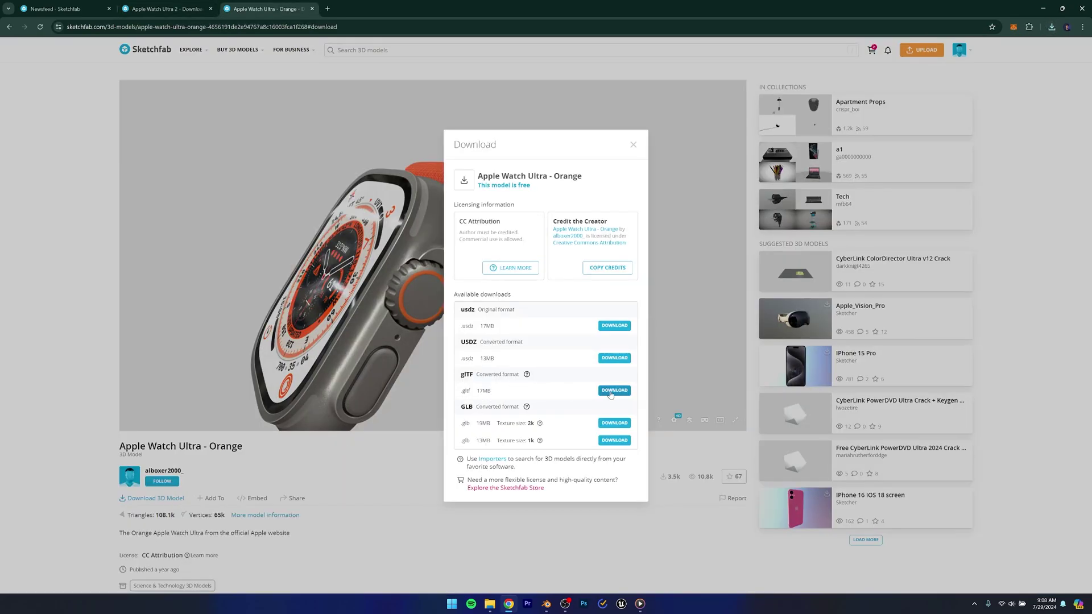
click(642, 519)
Open the downloaded apple_watch_ultra_2 (1).zip archive and select all of its contents.
click(1053, 29)
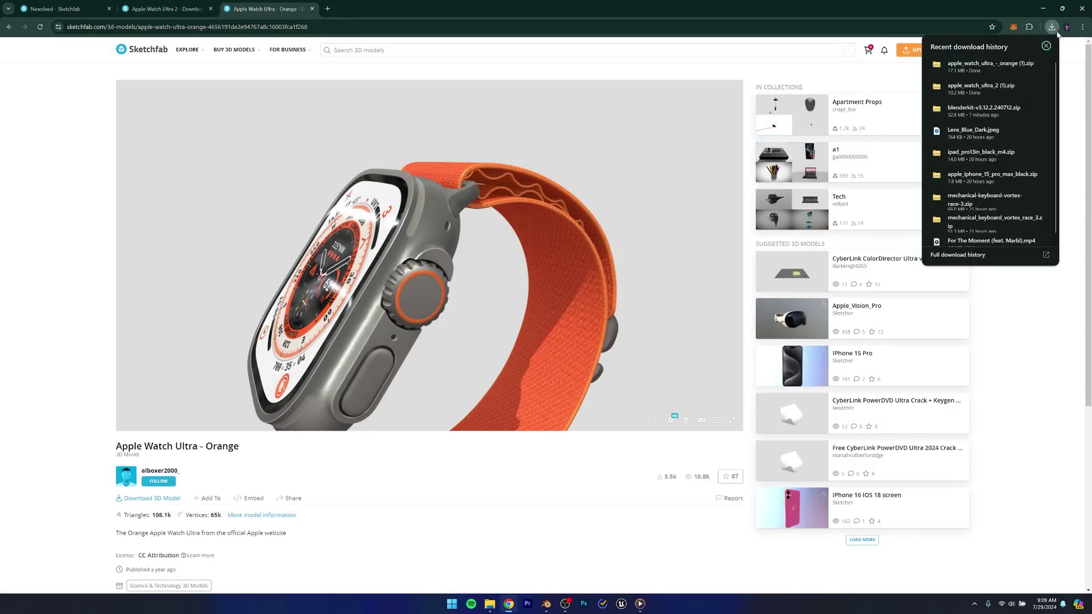
click(973, 89)
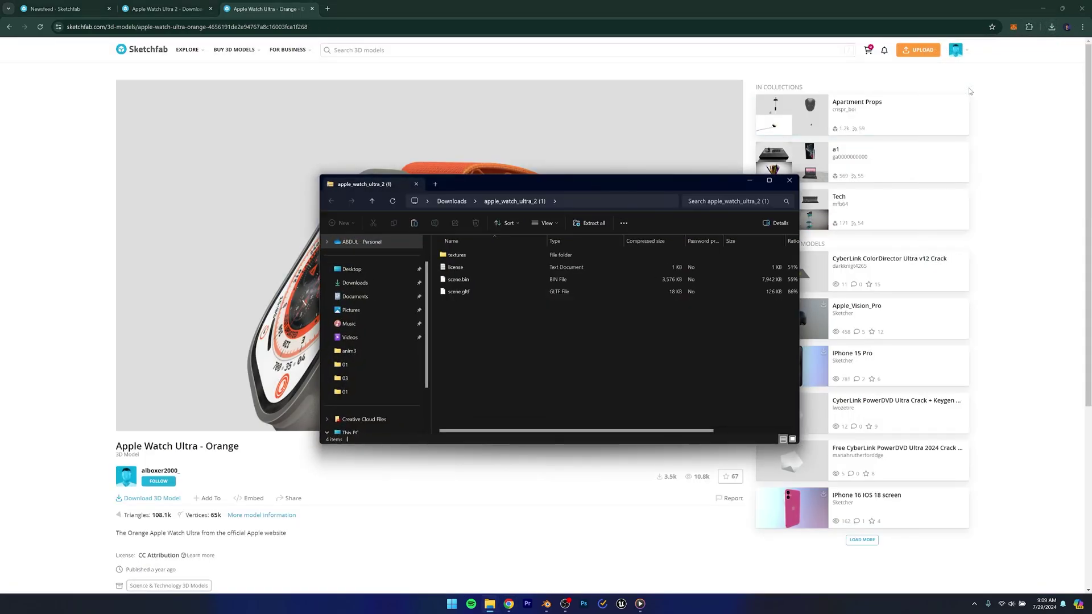
drag(469, 337, 433, 235)
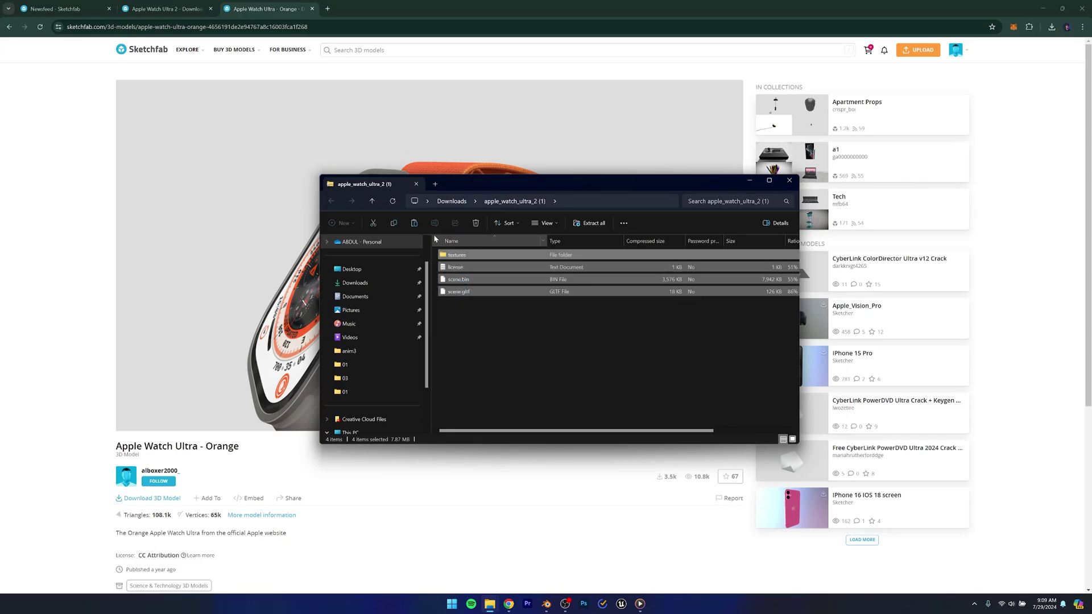
Create a folder named applewatch_course on the Desktop and open it.
click(349, 271)
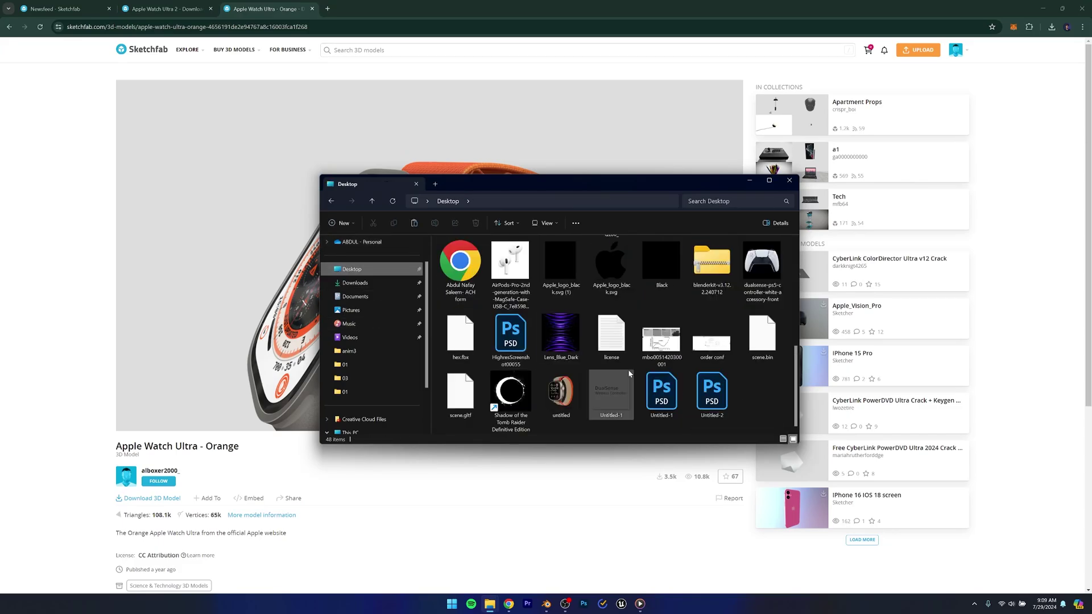
right_click(750, 391)
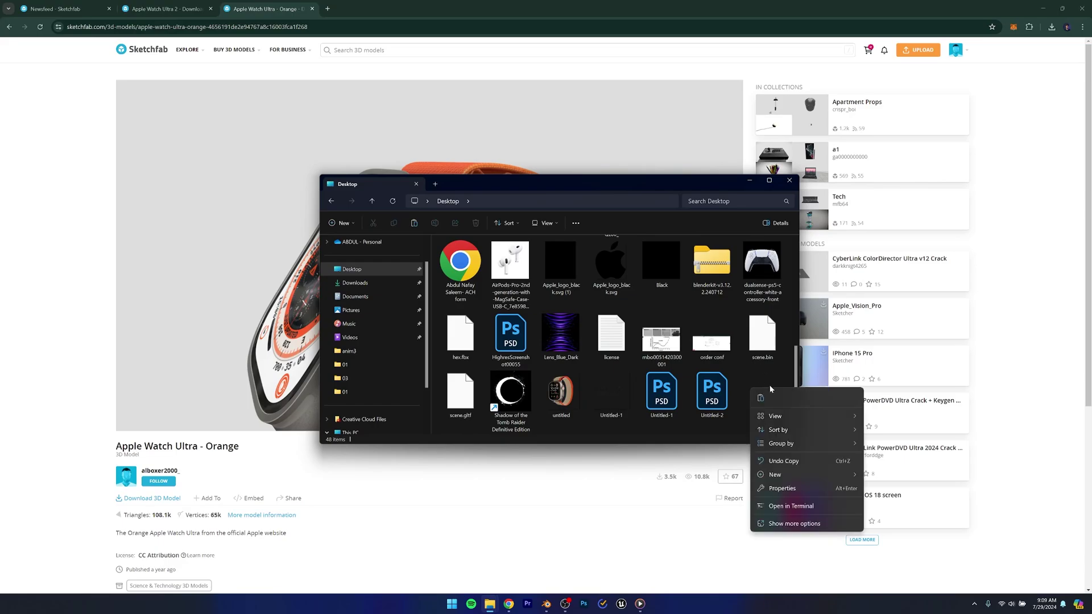
click(780, 474)
scroll(718, 410, up, 5)
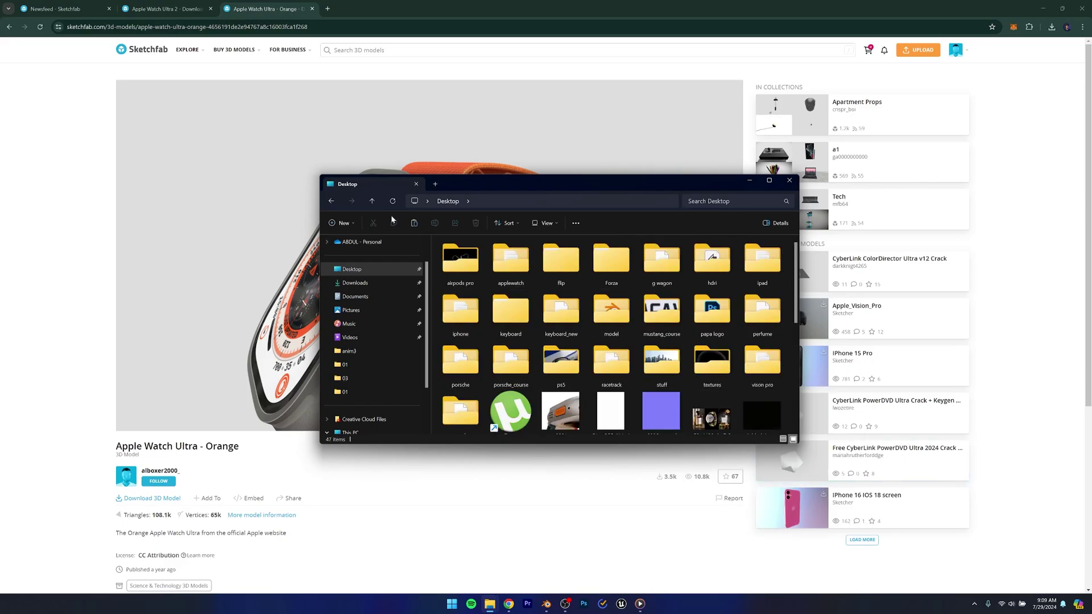
click(344, 225)
click(364, 246)
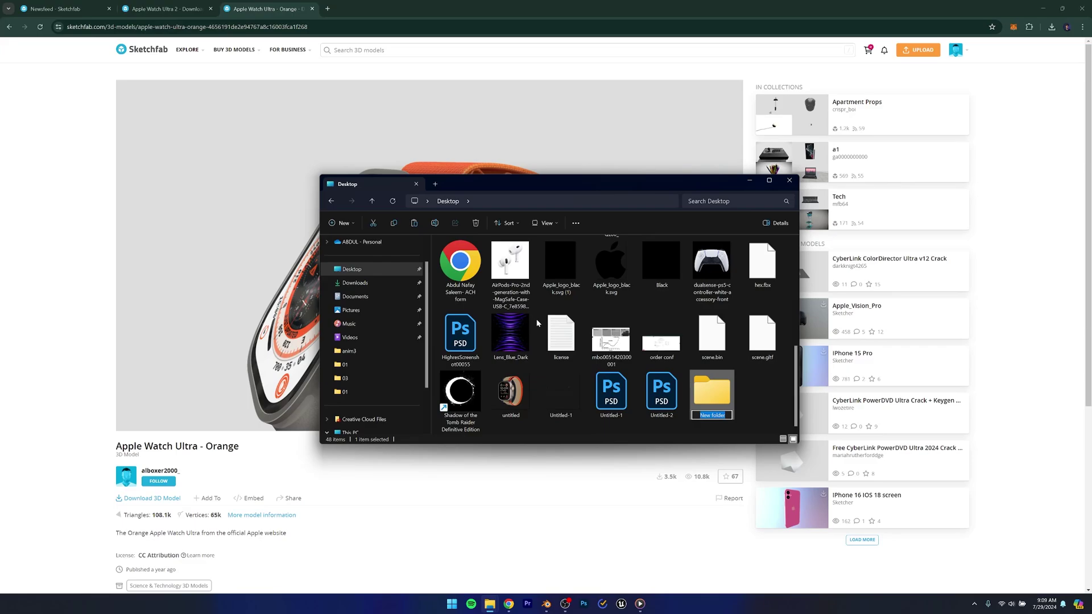
text(applewatch_course)
key(Return)
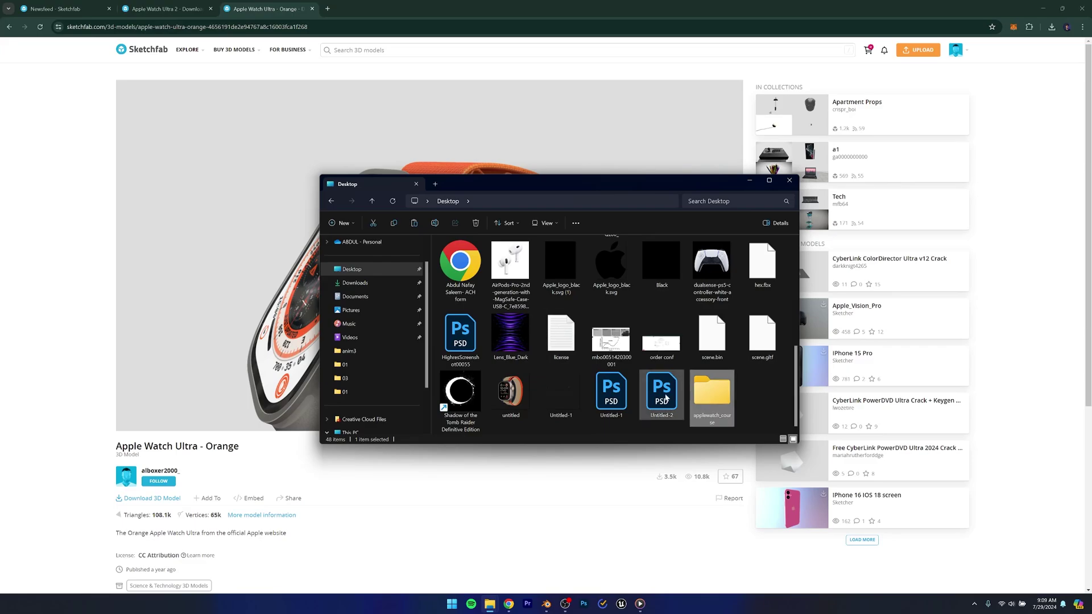
key(Return)
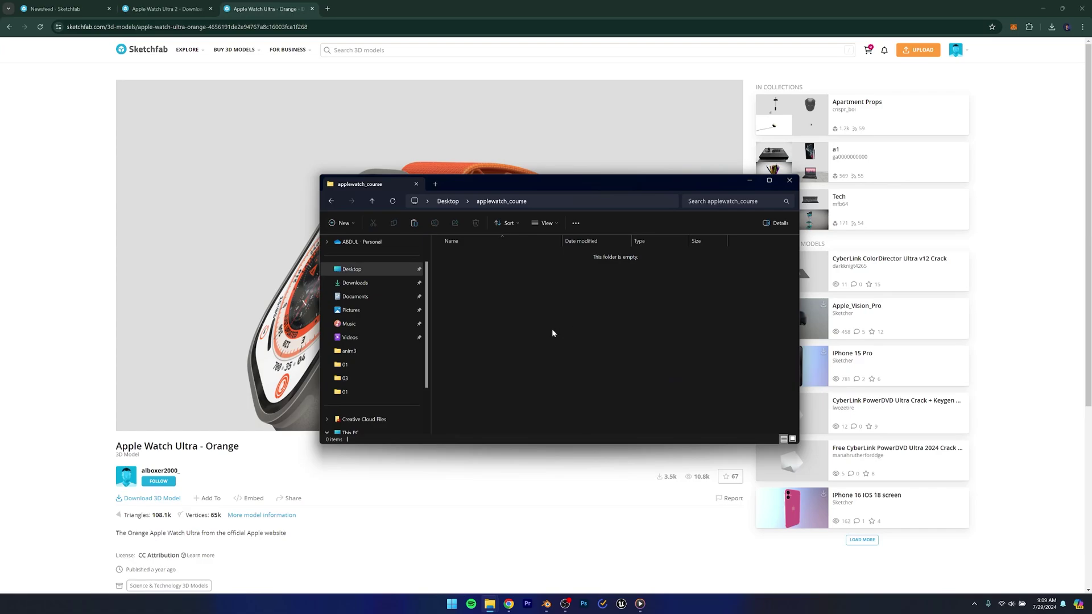
Create a subfolder named hband inside the applewatch_course folder.
click(342, 223)
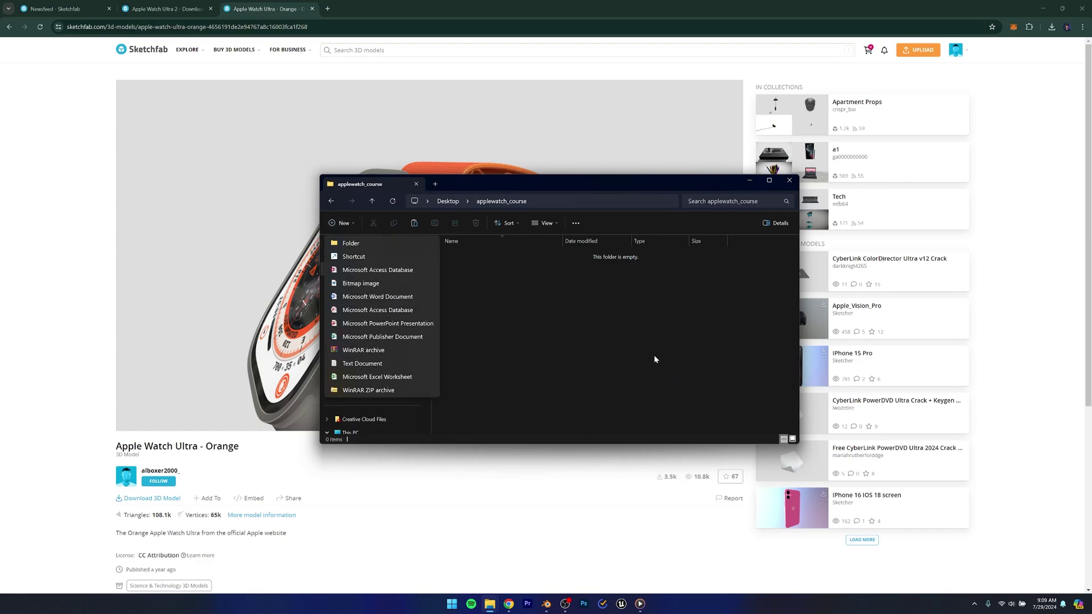
click(351, 243)
text(hban)
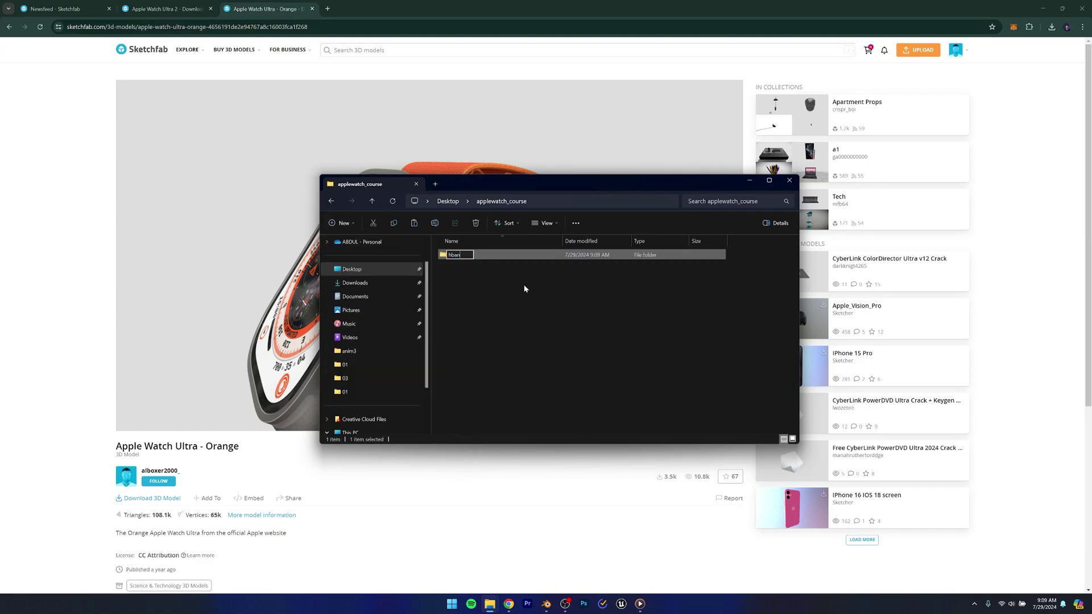
text(d)
key(Return)
Undo the naming of the new subfolder.
right_click(477, 255)
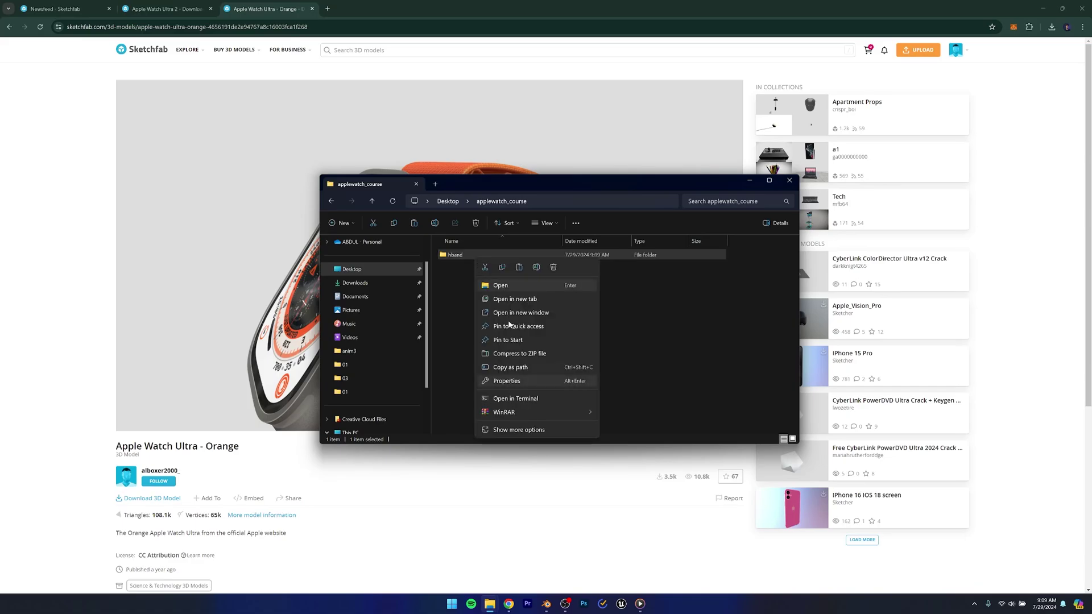
click(488, 268)
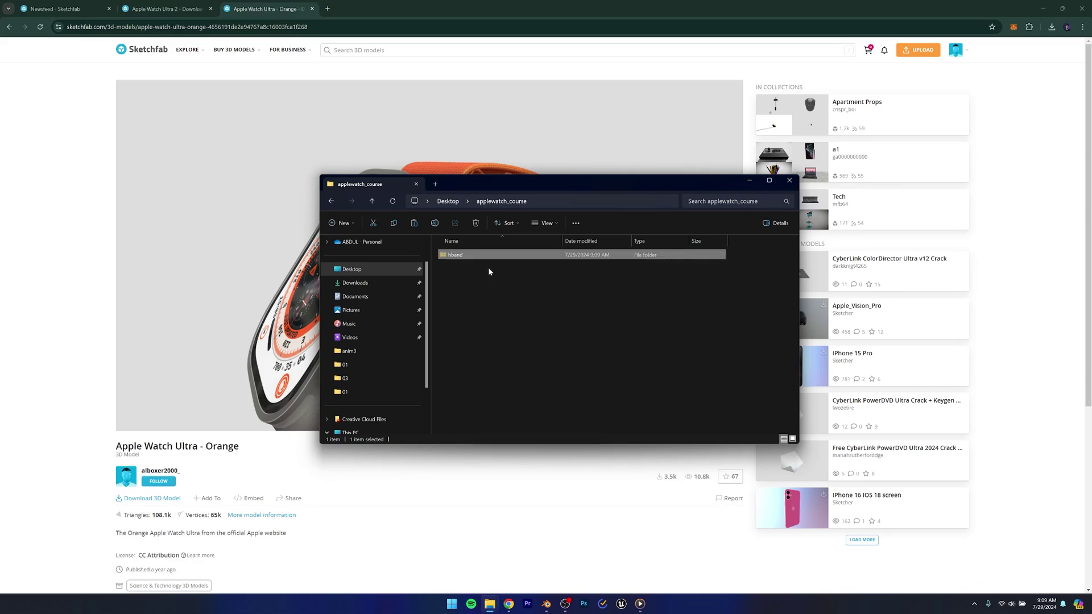
right_click(460, 256)
click(446, 279)
click(447, 279)
key(ctrl+z)
Rename the new subfolder inside applewatch_course as band.
click(458, 258)
right_click(456, 258)
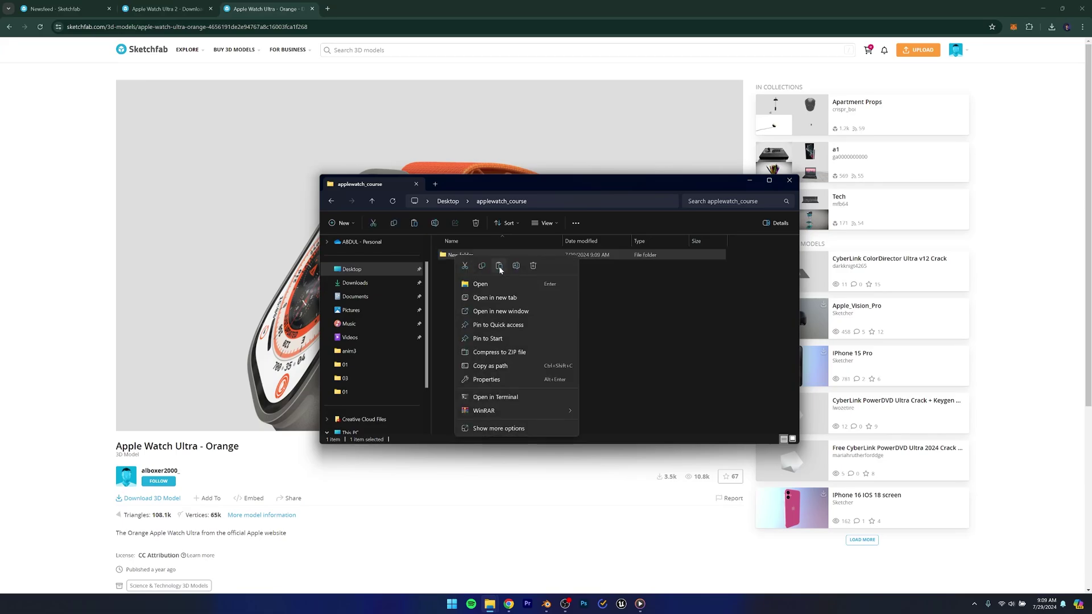
click(516, 266)
text(band)
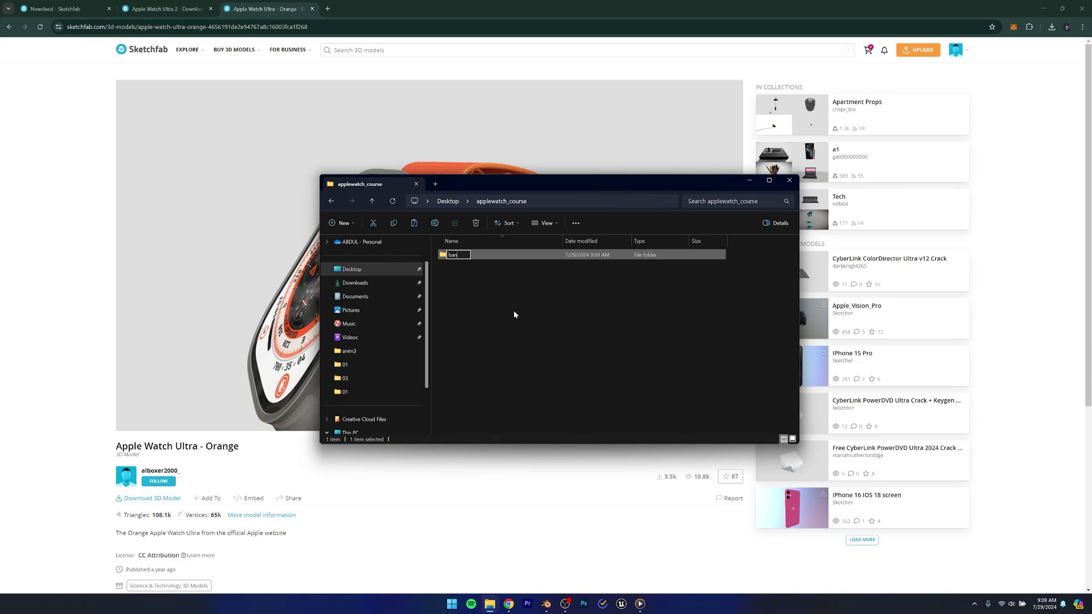
key(Return)
click(576, 311)
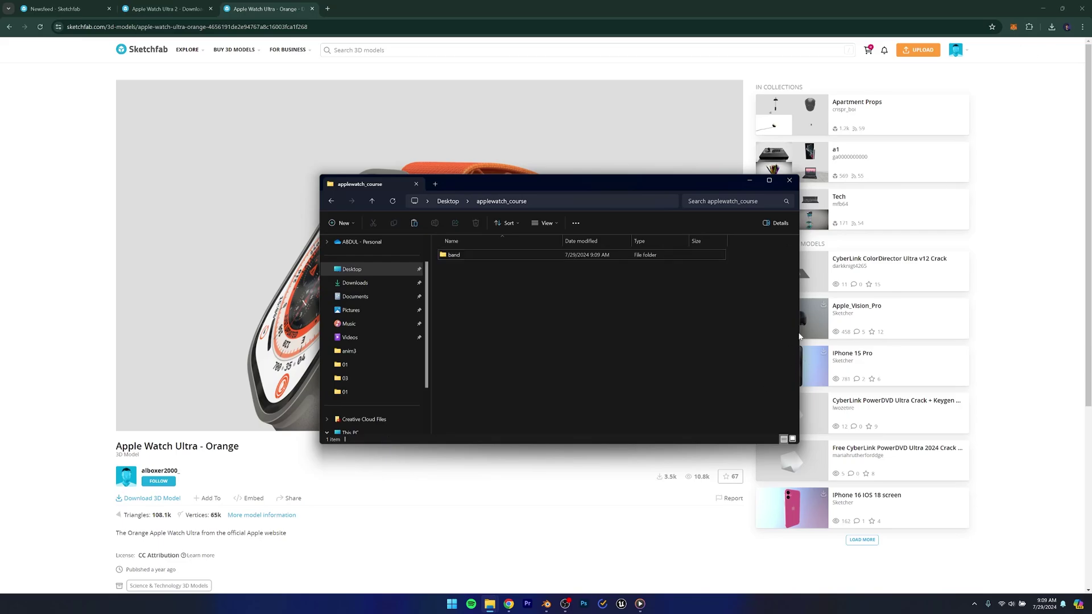
Copy all contents of the downloaded apple_watch_ultra_2 (1).zip archive into the band folder.
click(1052, 27)
click(996, 90)
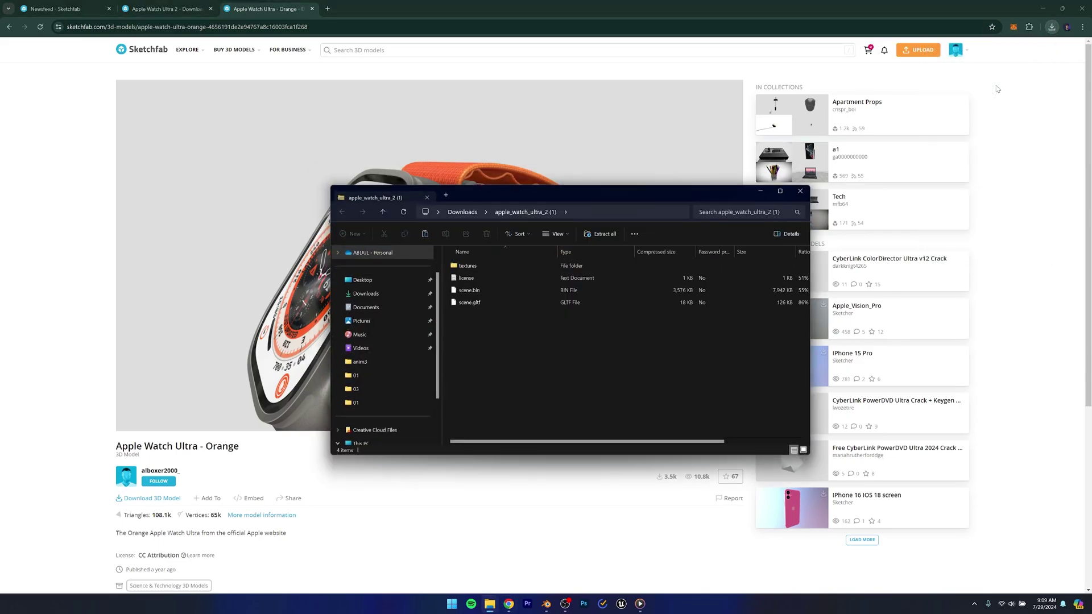
drag(628, 257, 534, 305)
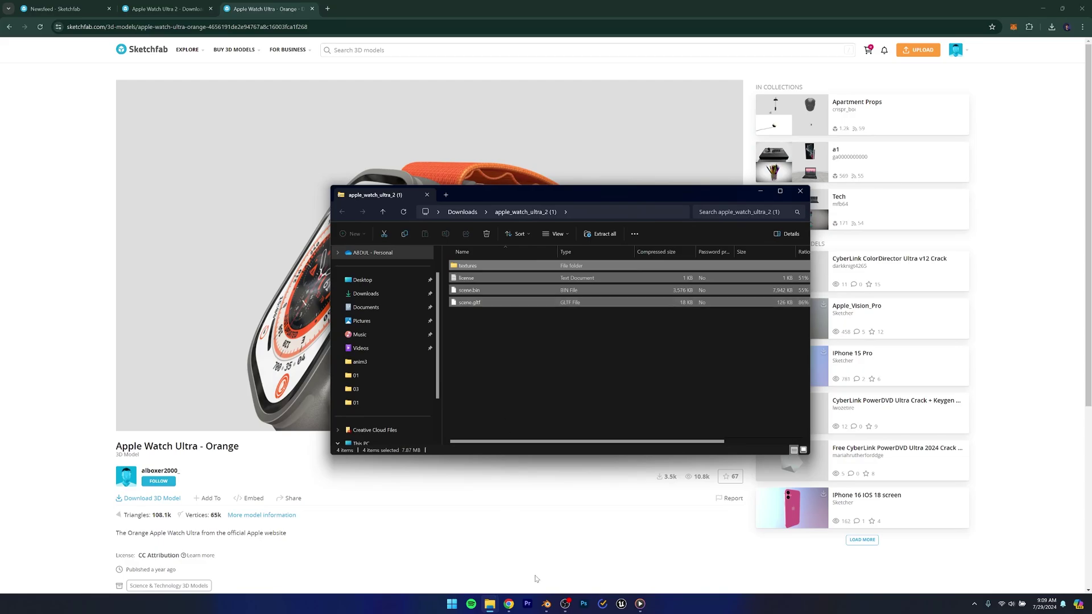
mouse_move(488, 606)
click(484, 554)
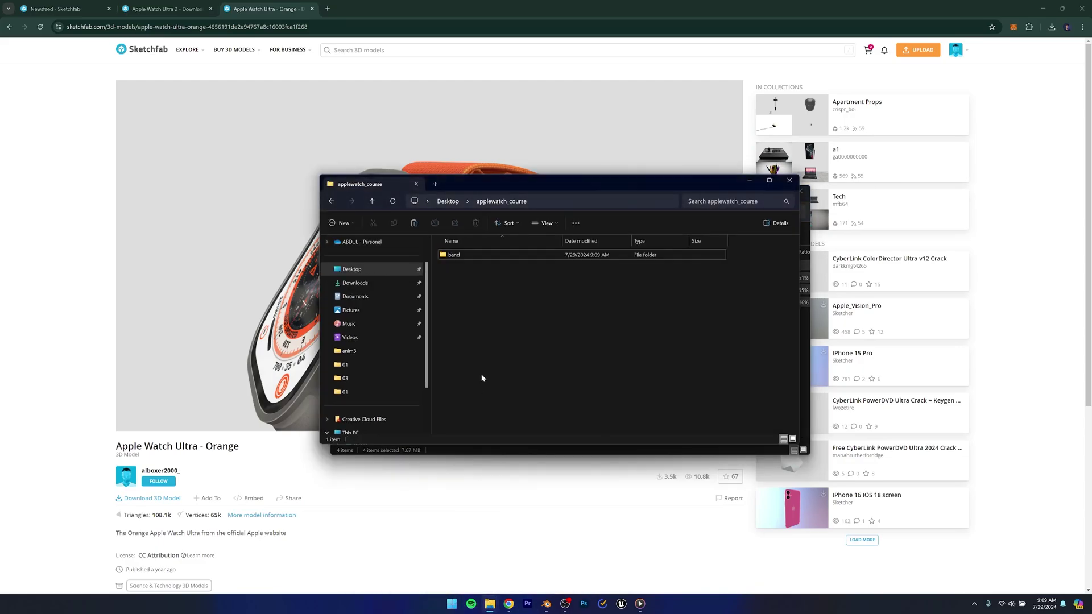
key(Down)
key(Return)
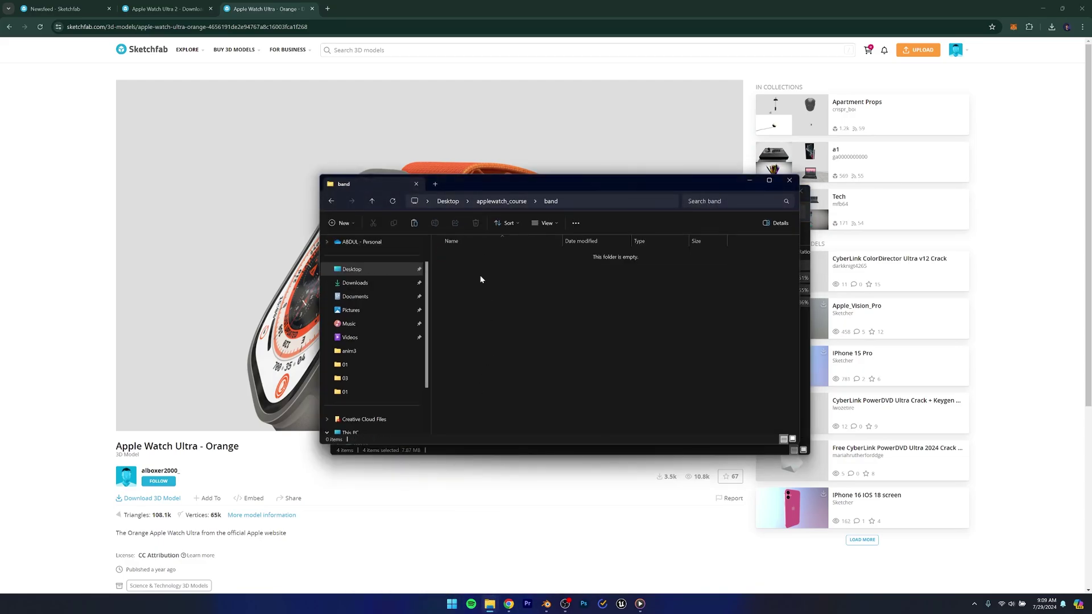
key(ctrl+v)
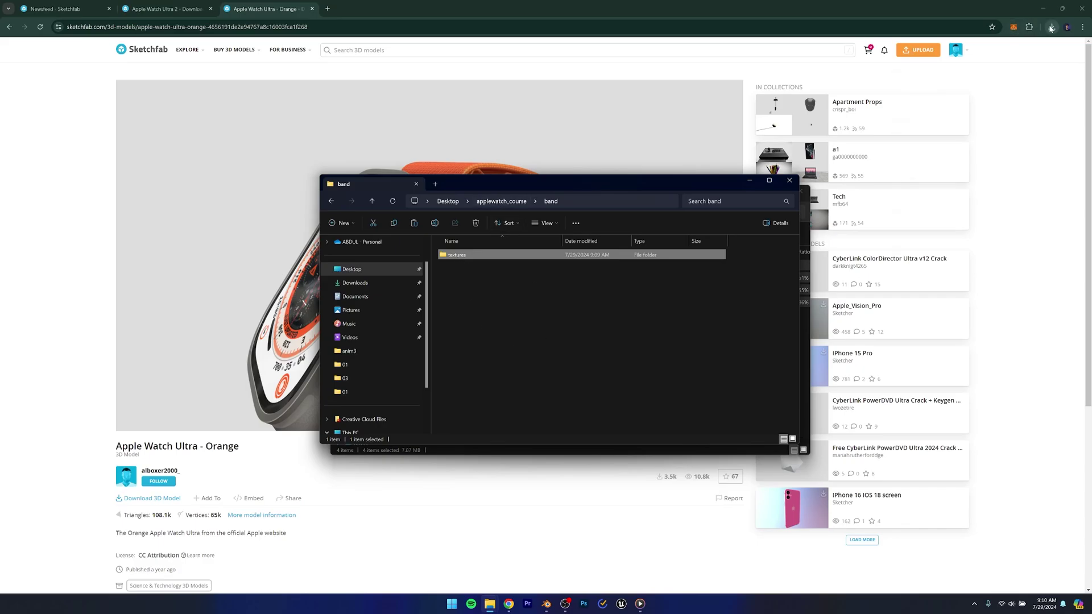
Copy all contents of the apple_watch_ultra_-_orange (1).zip archive into the applewatch_course folder, beside the band folder.
click(1052, 26)
click(976, 67)
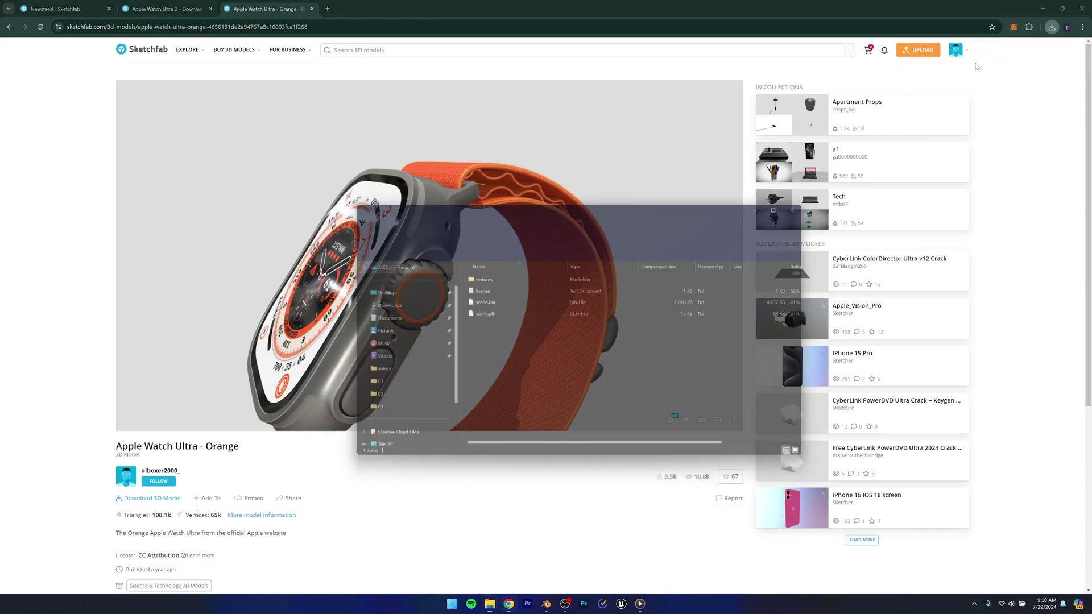
drag(536, 357, 474, 267)
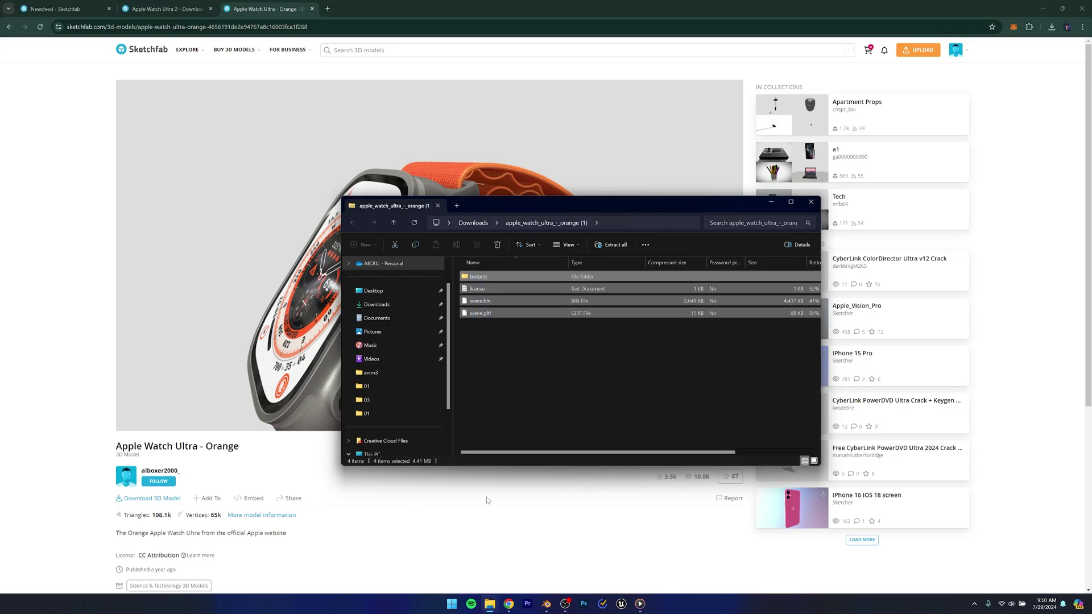
mouse_move(490, 605)
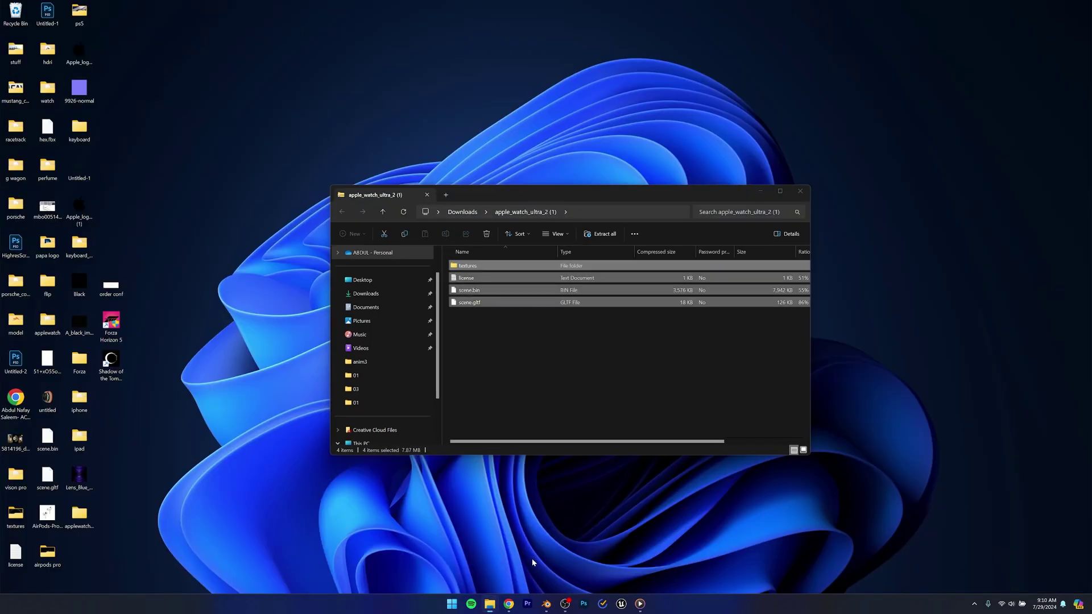
click(533, 560)
mouse_move(490, 604)
click(445, 560)
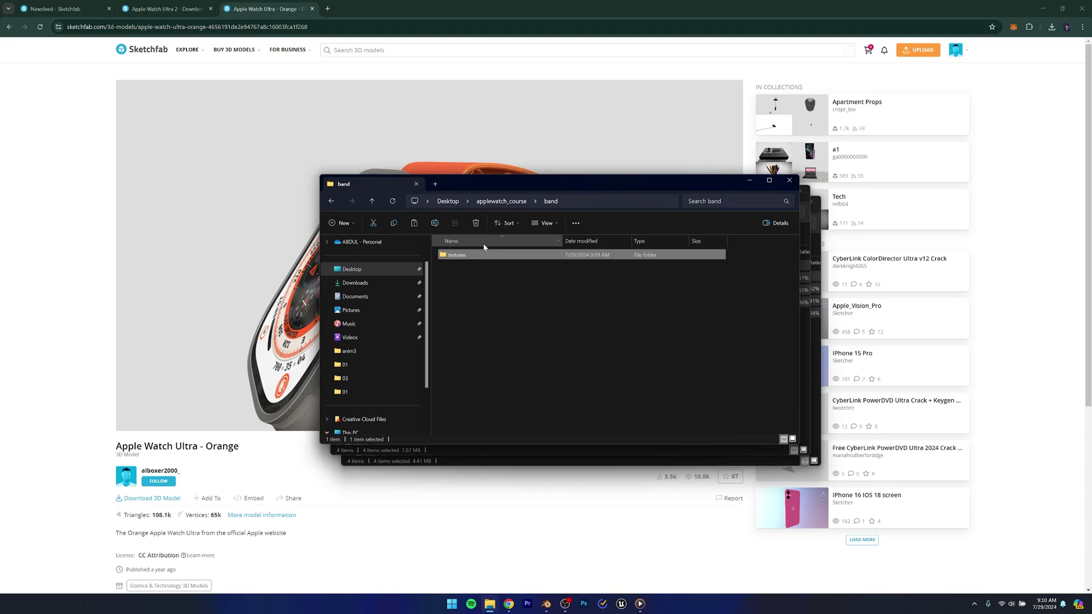
click(501, 202)
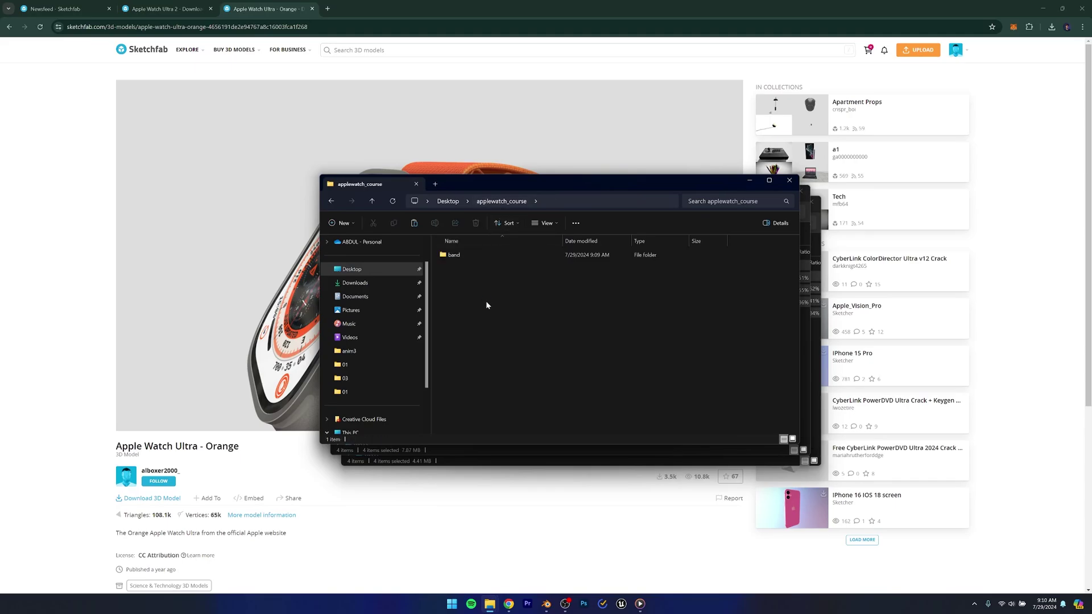
double_click(478, 254)
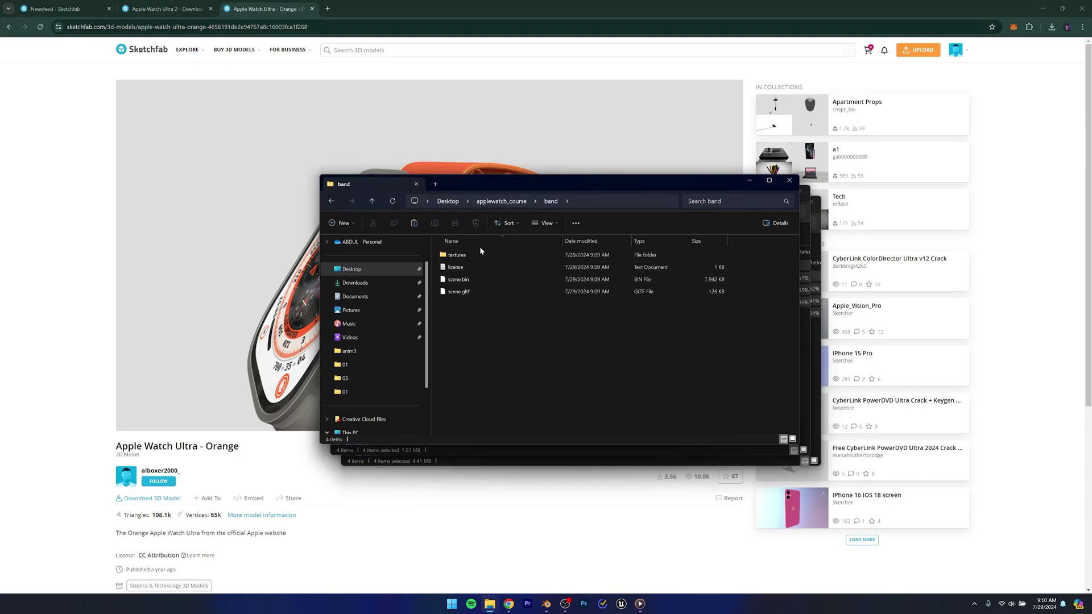
click(496, 202)
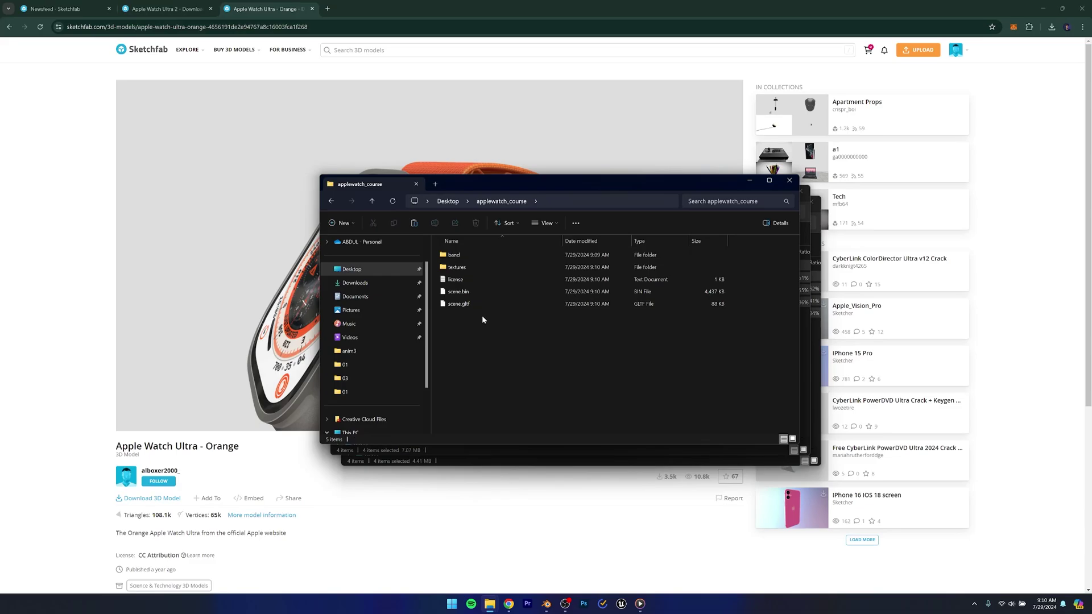
Switch to Blender and import the glTF file scene.gltf from the applewatch_course folder on the Desktop.
click(546, 604)
click(18, 15)
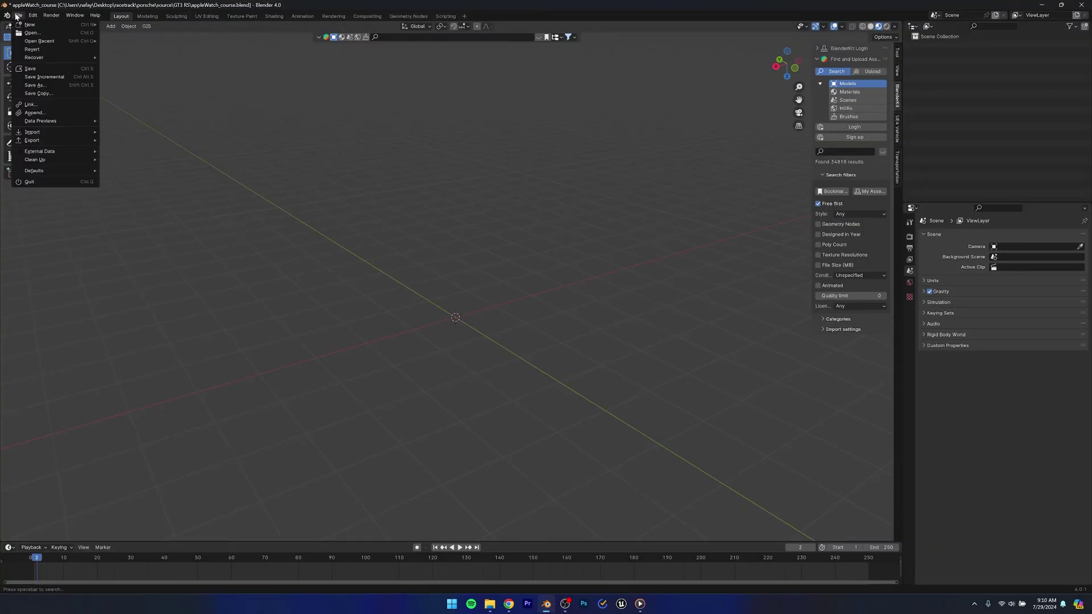
mouse_move(53, 132)
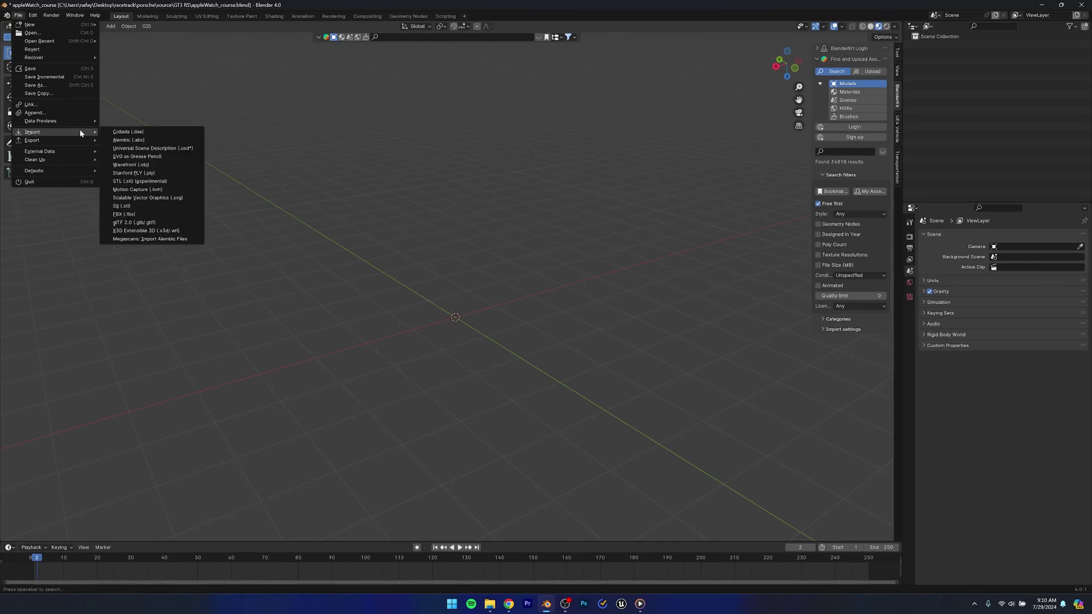
click(142, 224)
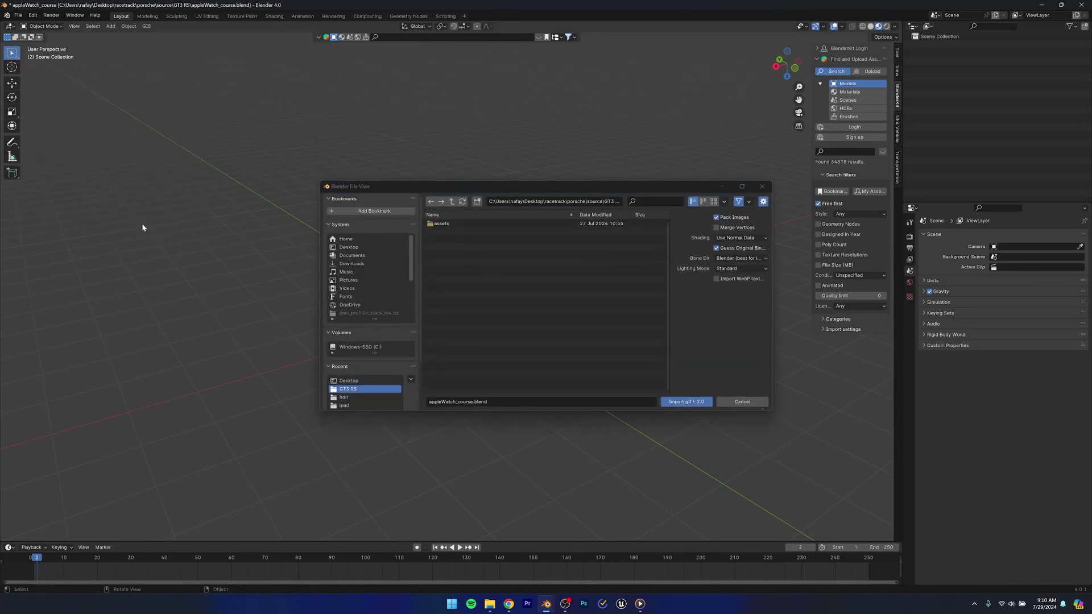
click(368, 249)
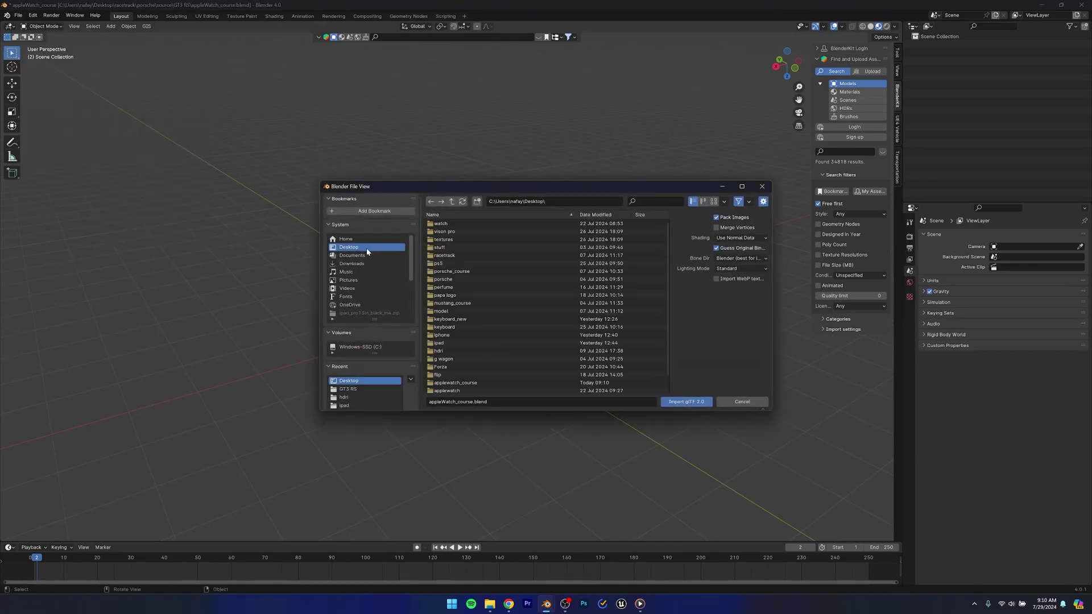
double_click(462, 382)
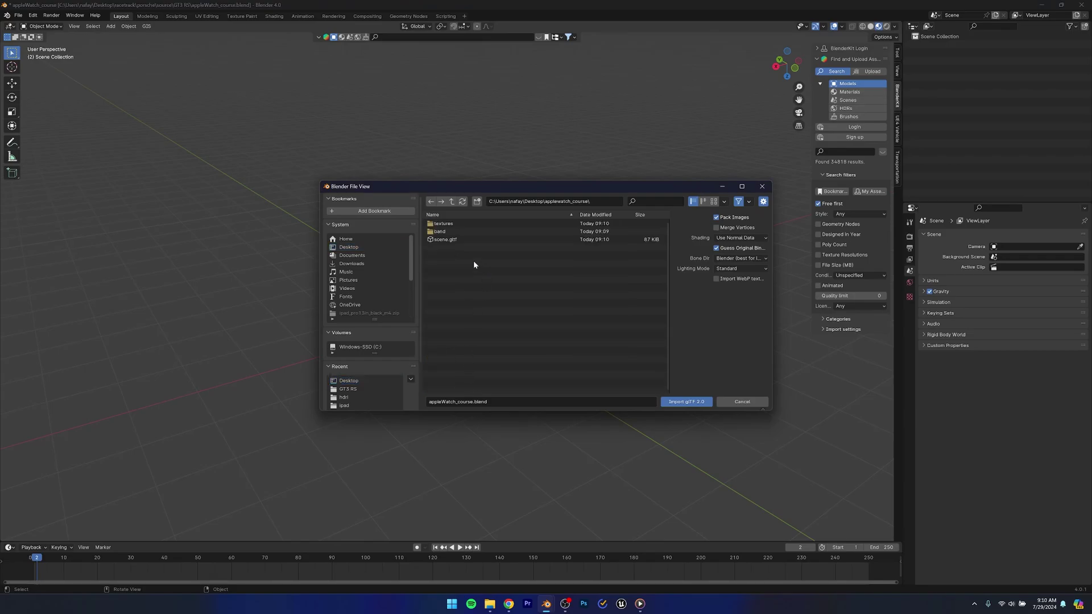
click(448, 240)
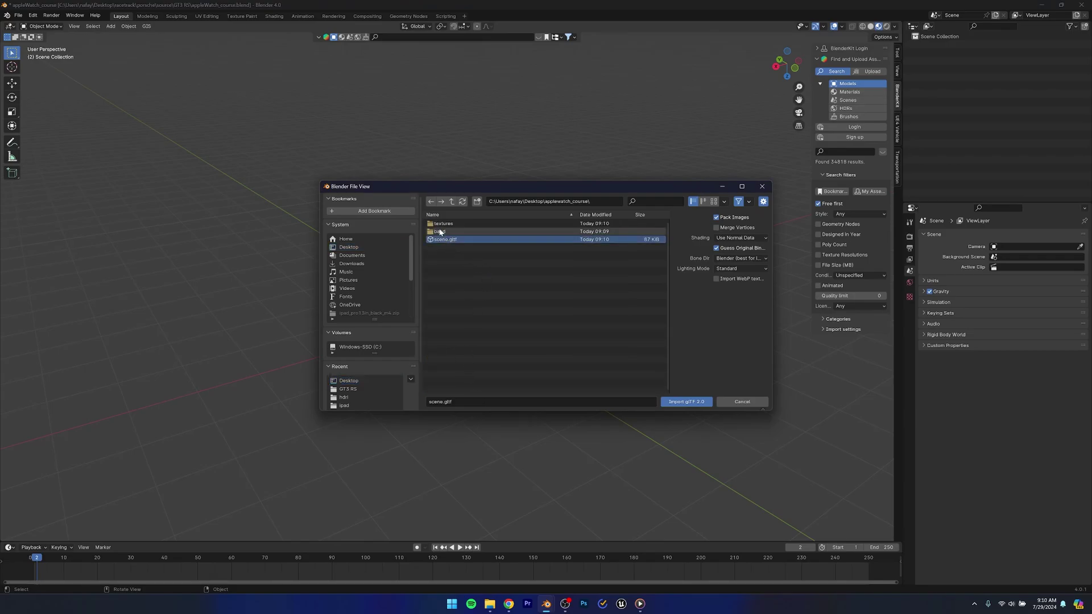
double_click(446, 241)
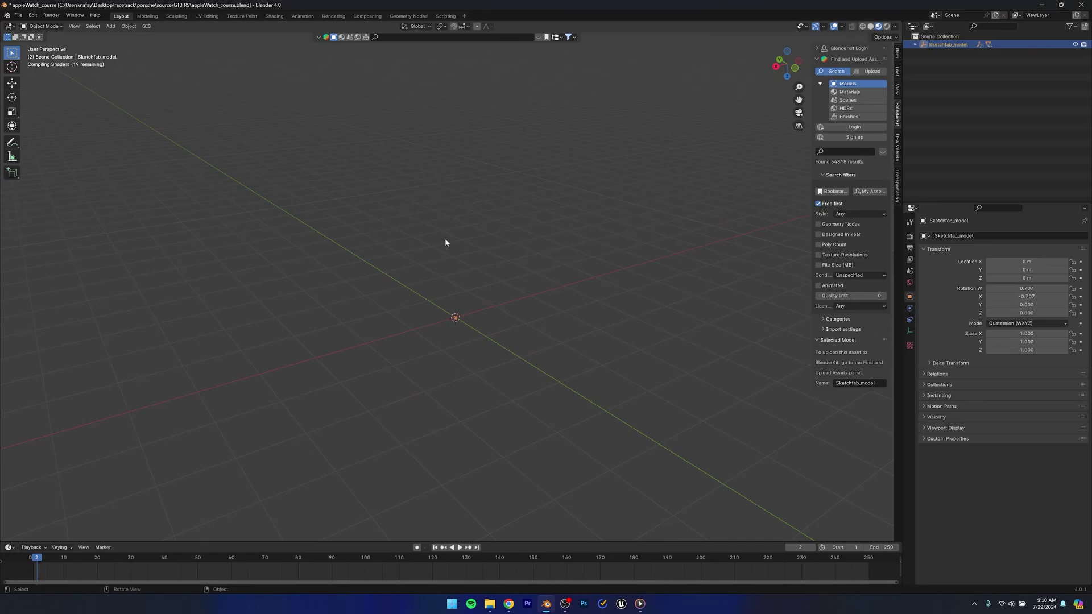
Examine the imported orange watch from several angles and distances, keeping the whole model selected.
middle_drag(641, 453, 498, 479)
alt+middle_click(461, 389)
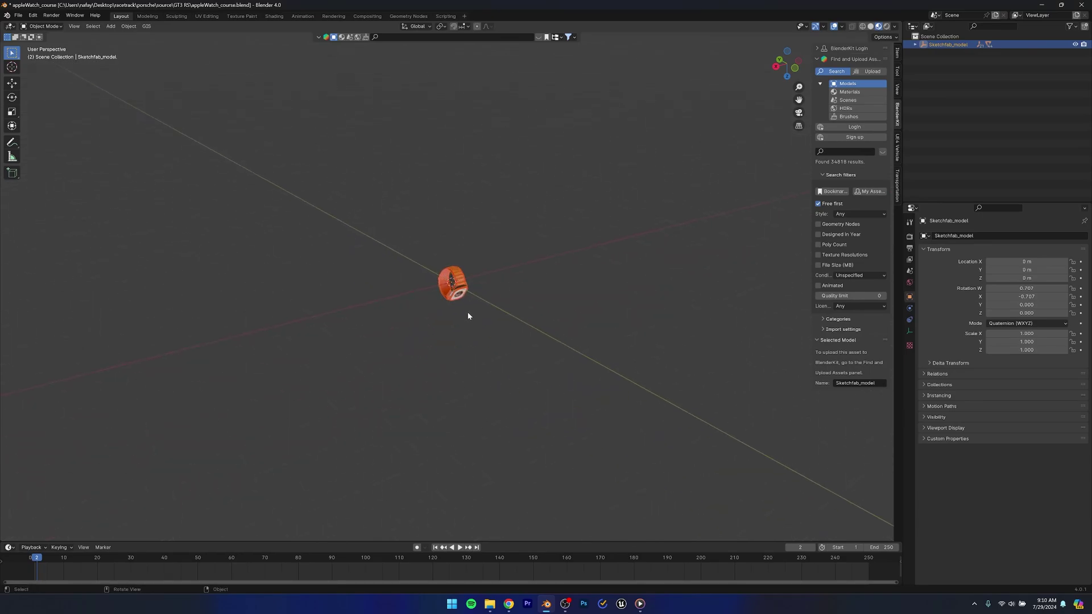
scroll(468, 302, up, 10)
middle_drag(469, 302, 476, 374)
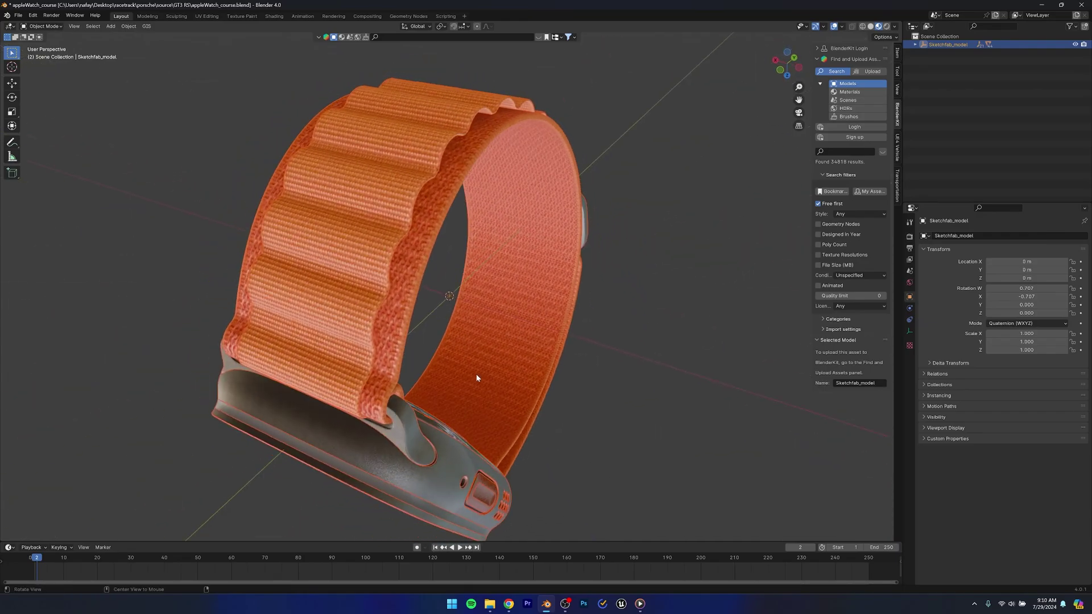
middle_drag(352, 302, 526, 363)
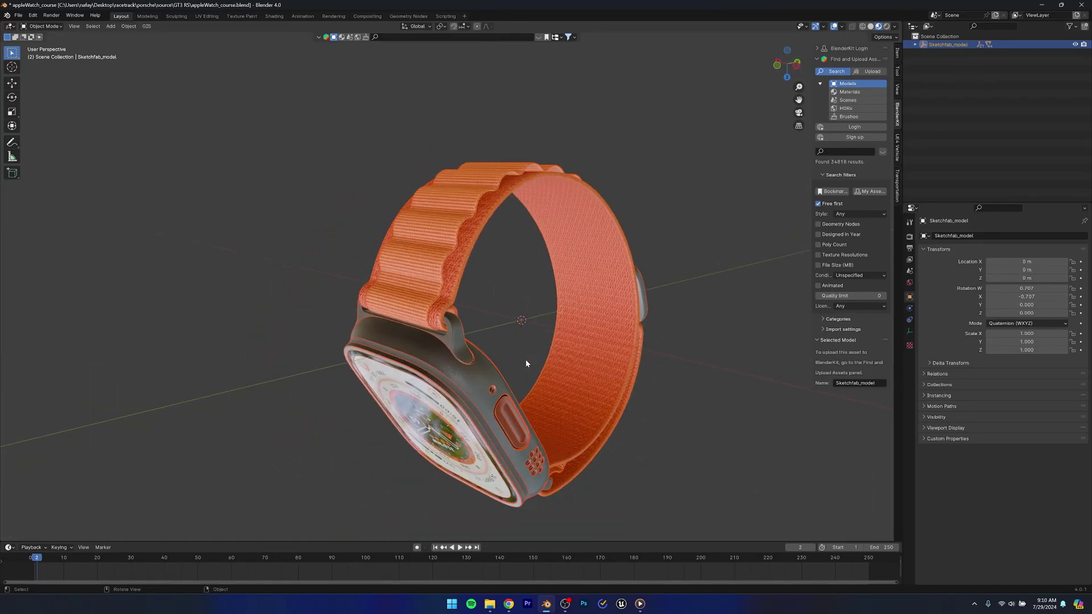
click(527, 363)
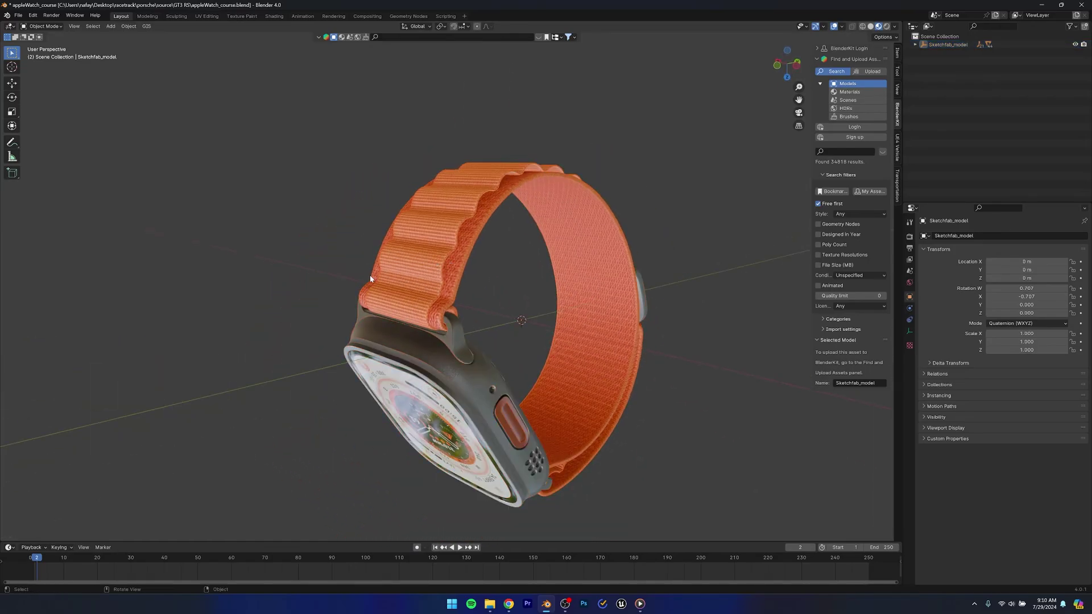
scroll(594, 322, down, 3)
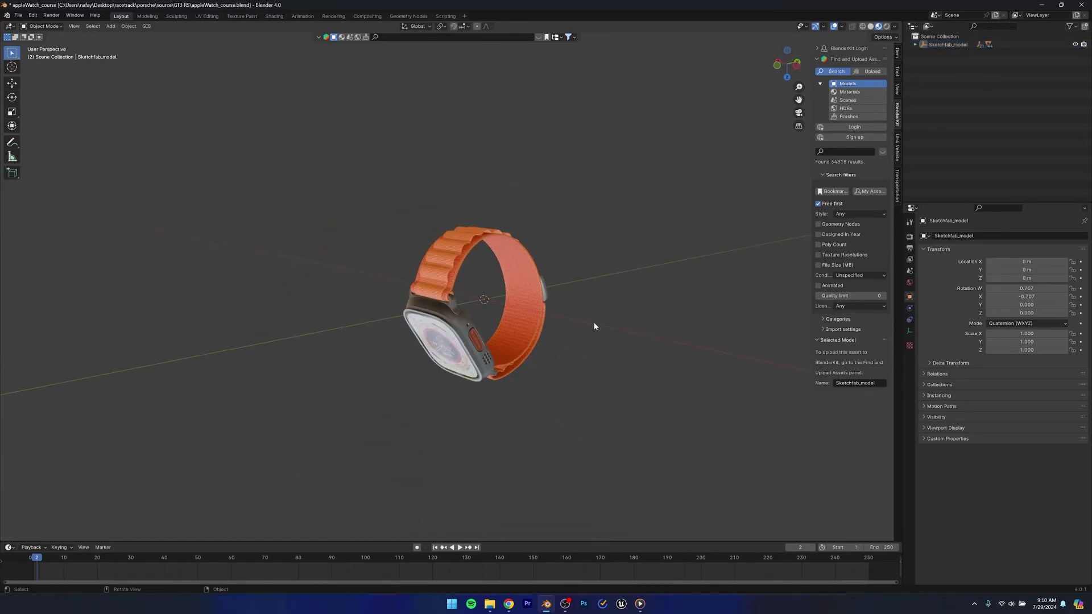
middle_drag(594, 322, 586, 296)
scroll(574, 345, up, 3)
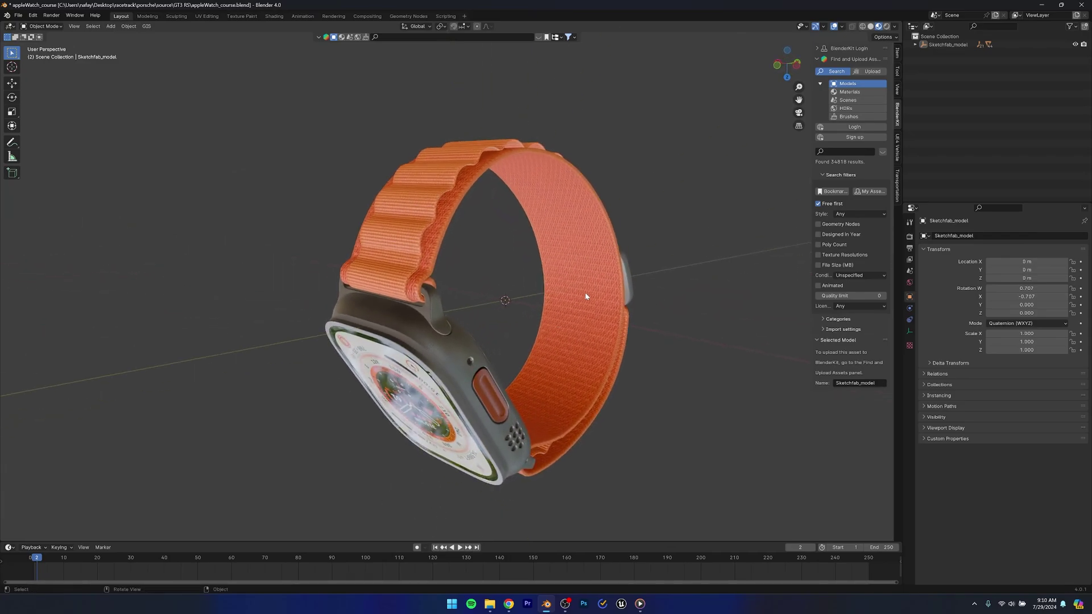
click(613, 248)
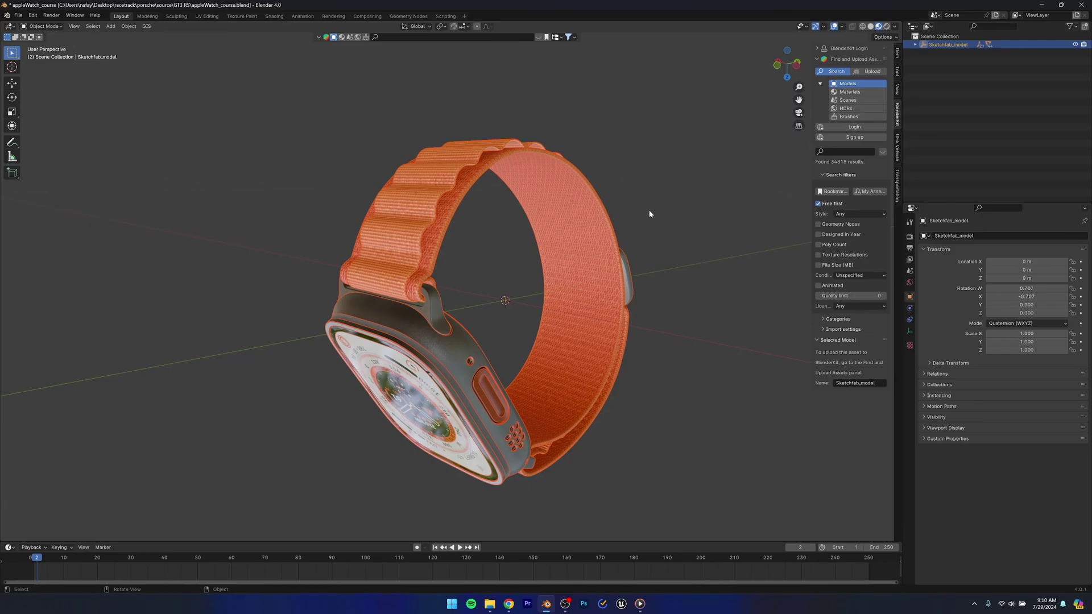
key(r)
key(x)
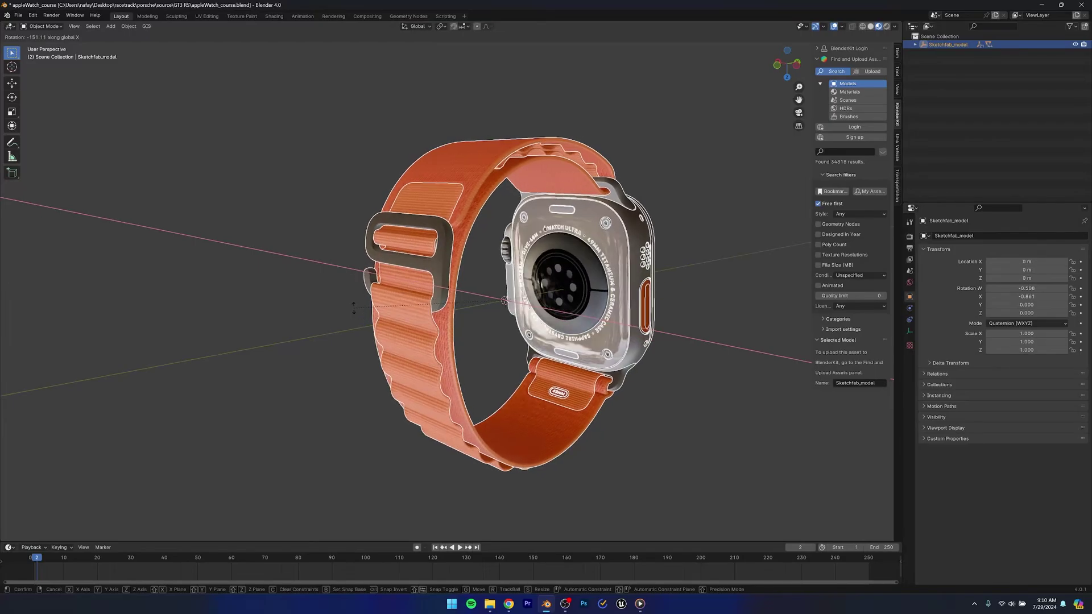
right_click(353, 298)
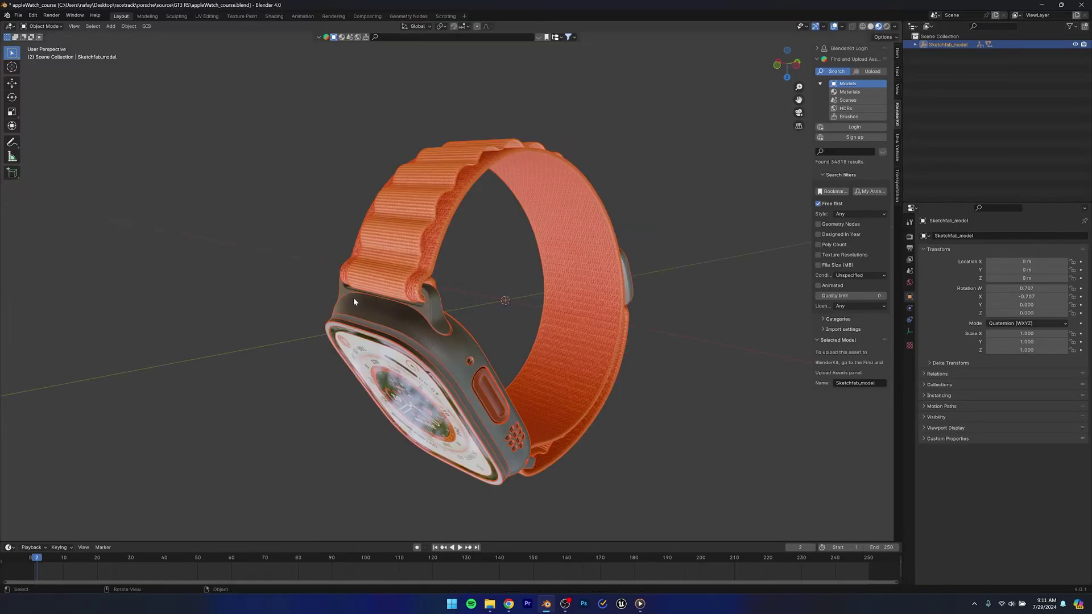
Rotate the orange watch by -35° in the right orthographic view so its face stands upright, and deselect it.
alt+drag(362, 310, 482, 288)
key(KP_1)
key(r)
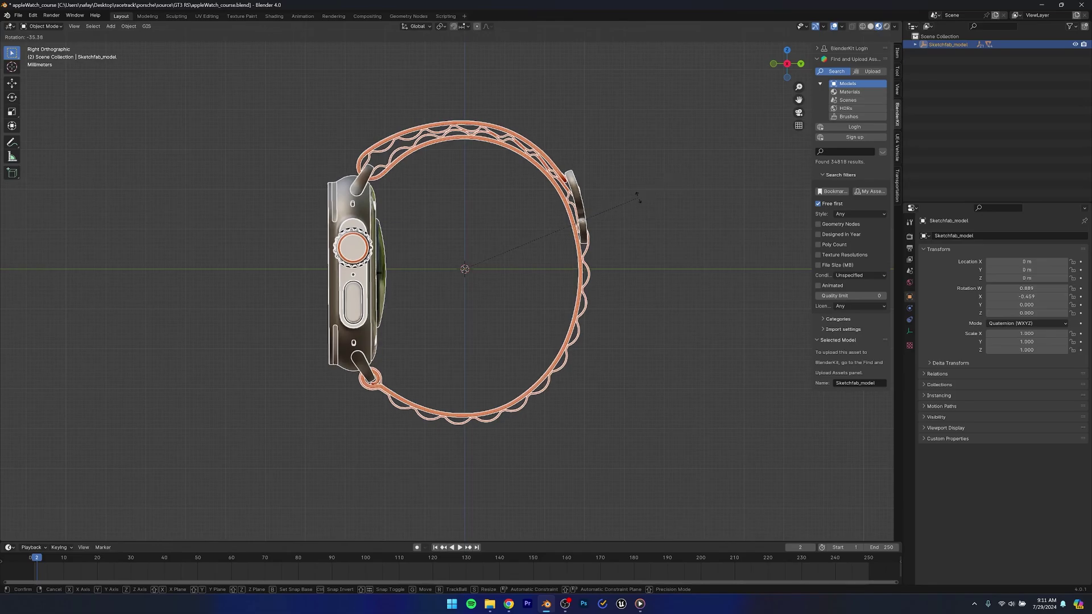
text(-35)
key(Return)
scroll(637, 197, down, 3)
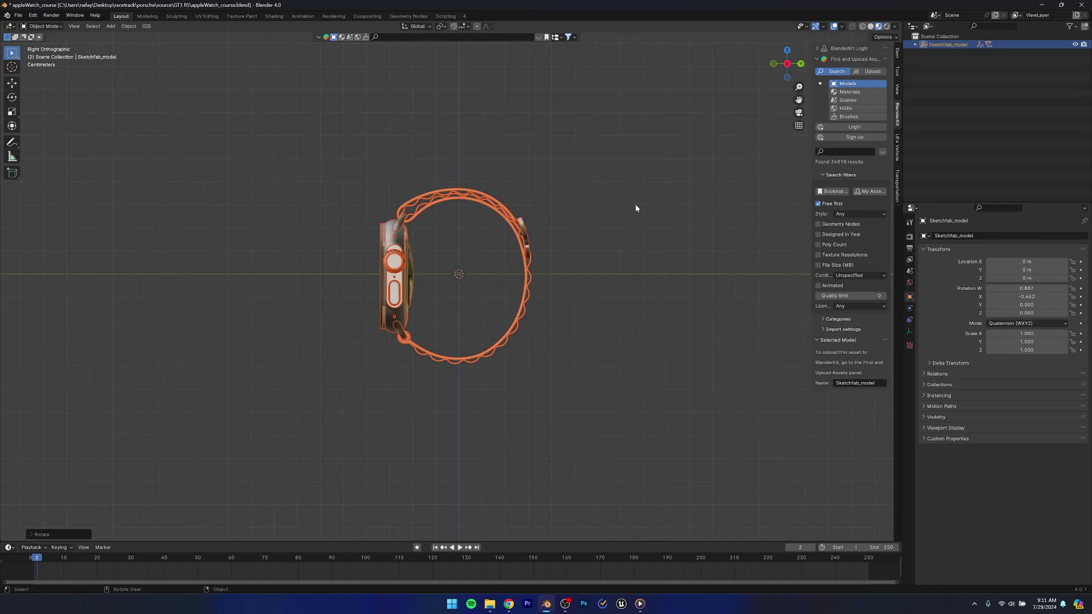
click(636, 208)
middle_drag(475, 309, 433, 310)
scroll(489, 301, up, 4)
scroll(433, 310, down, 3)
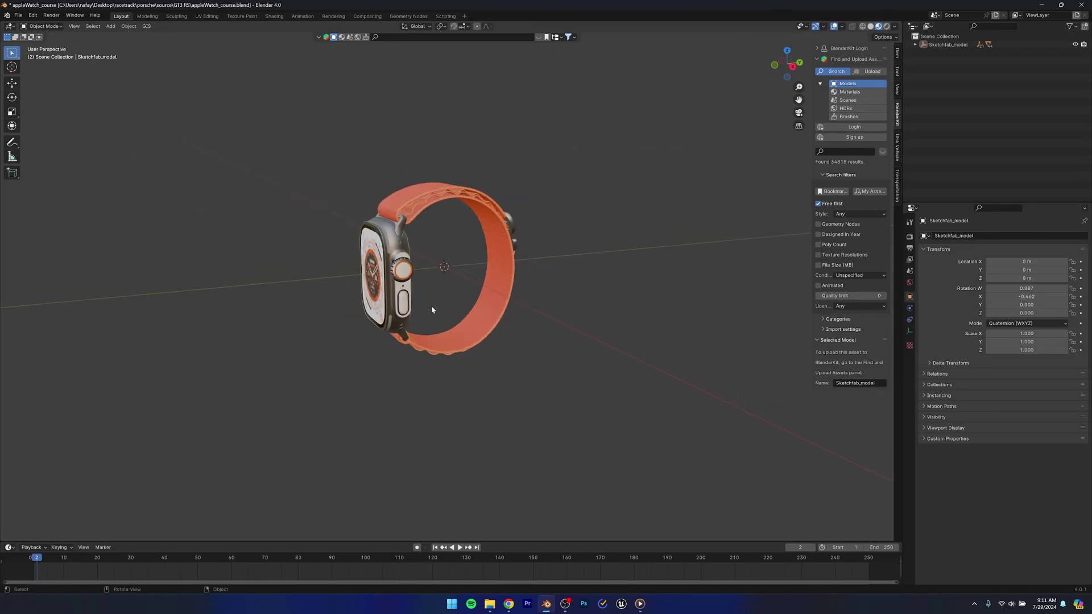
Import the second watch's scene.gltf as glTF 2.0 from the band subfolder of applewatch_course.
click(19, 16)
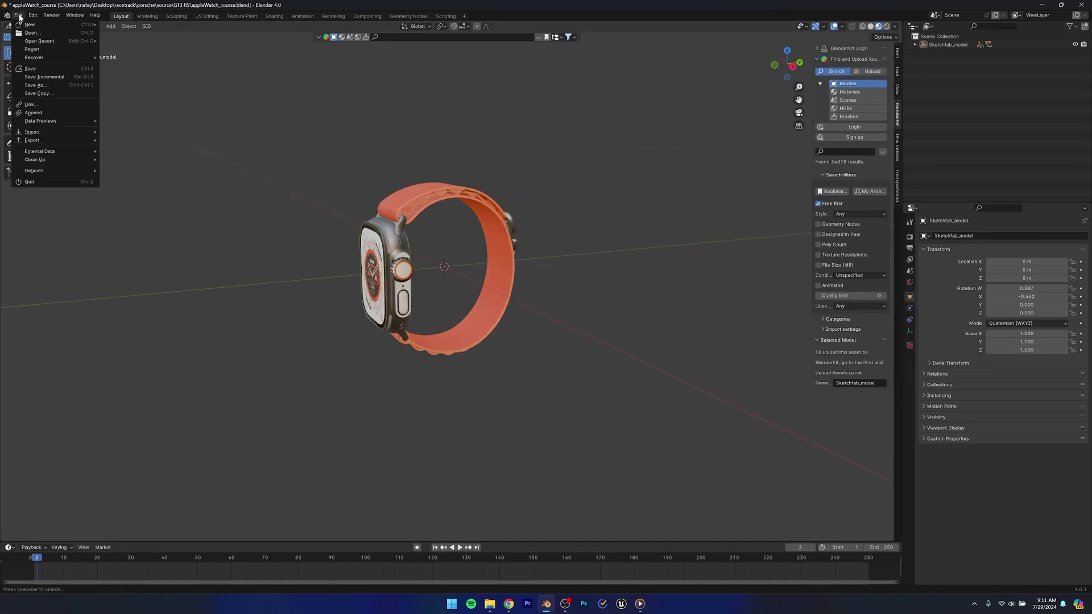
mouse_move(35, 132)
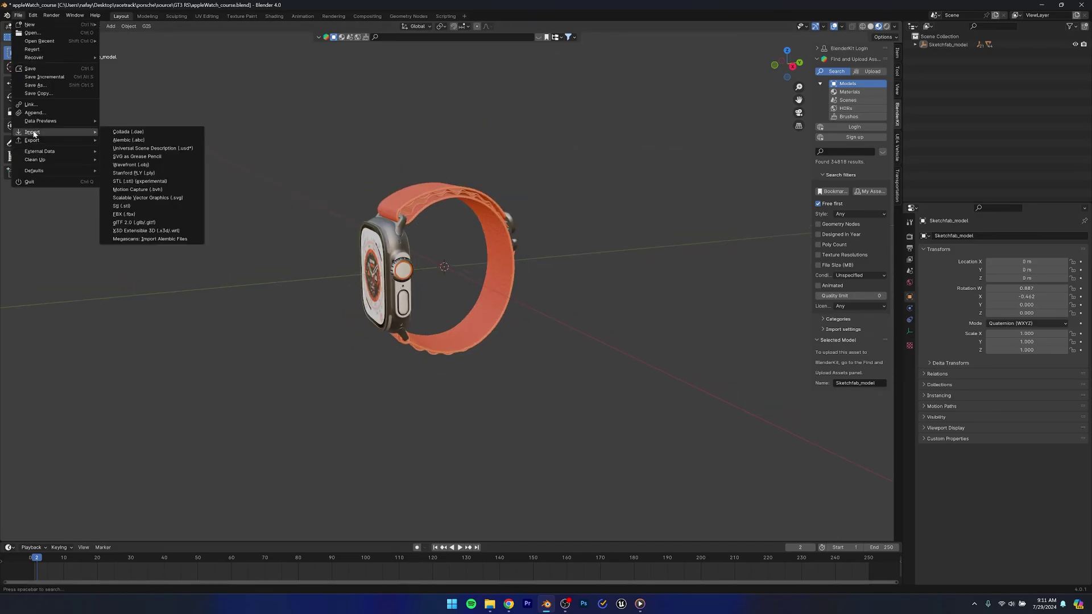
click(134, 222)
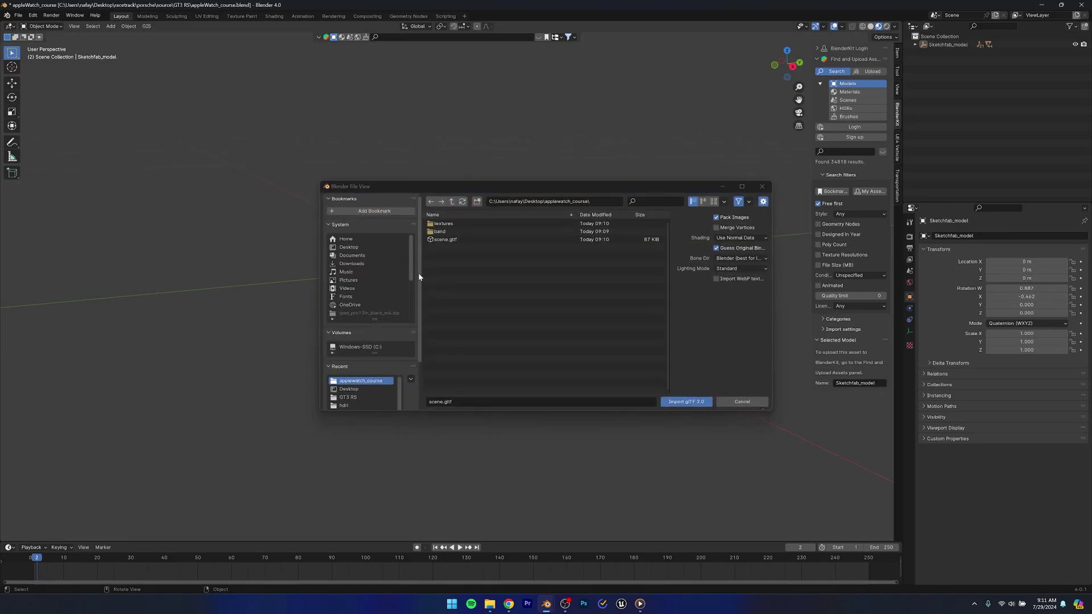
double_click(441, 232)
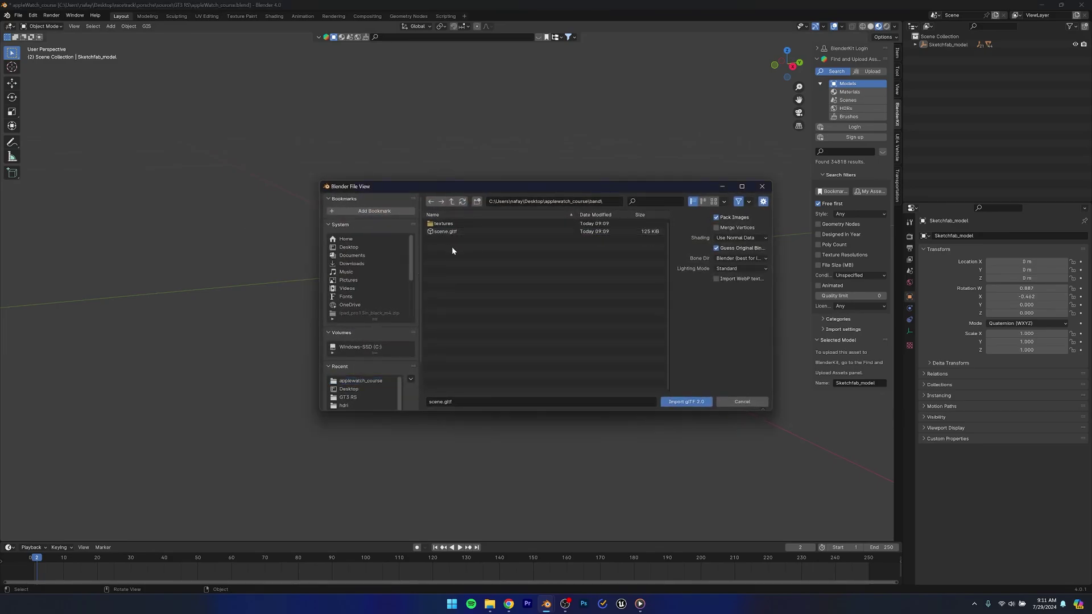
click(450, 231)
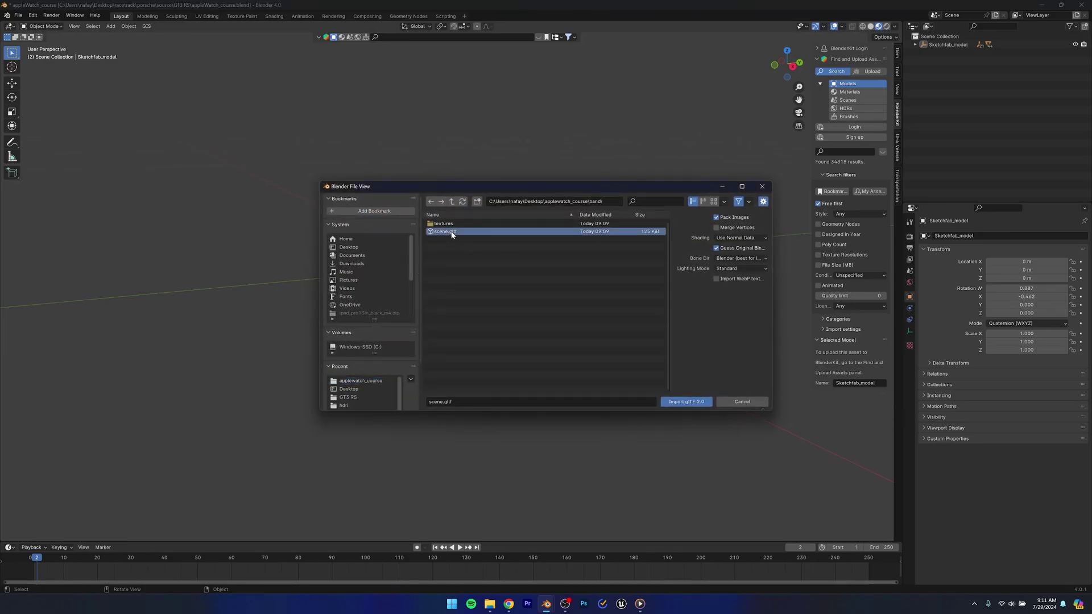
click(678, 401)
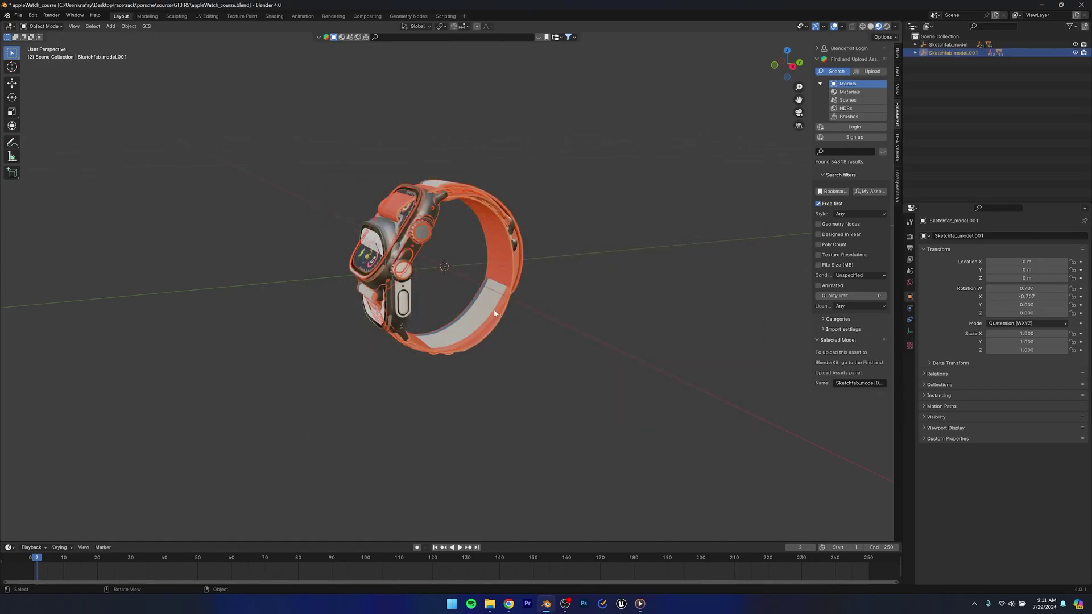
Move the second watch about 0.064 m along the X axis, placing it beside the orange watch.
middle_drag(494, 313, 455, 255)
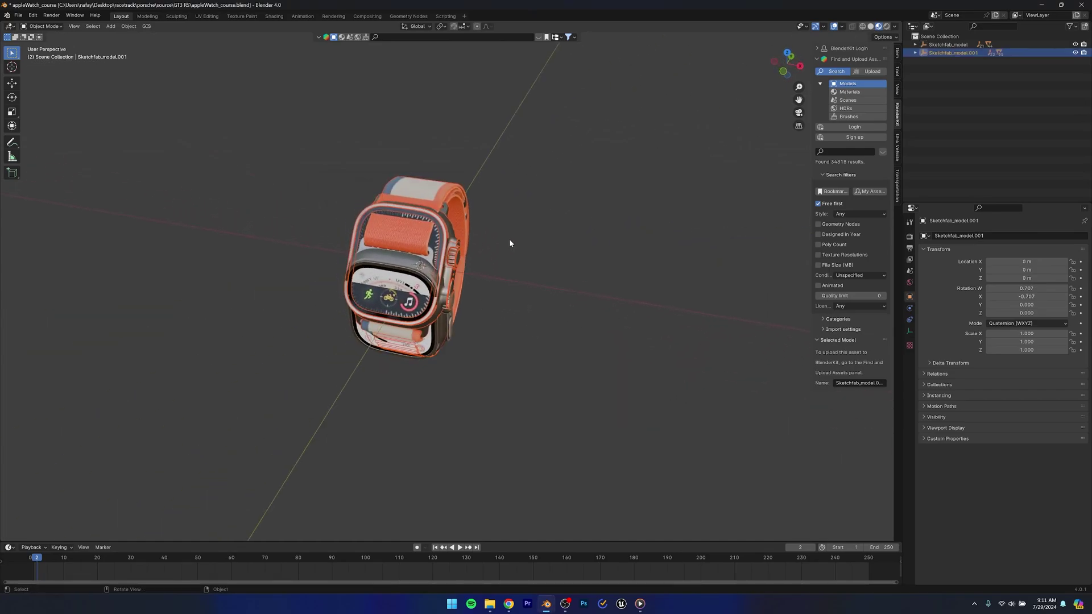
key(g)
key(x)
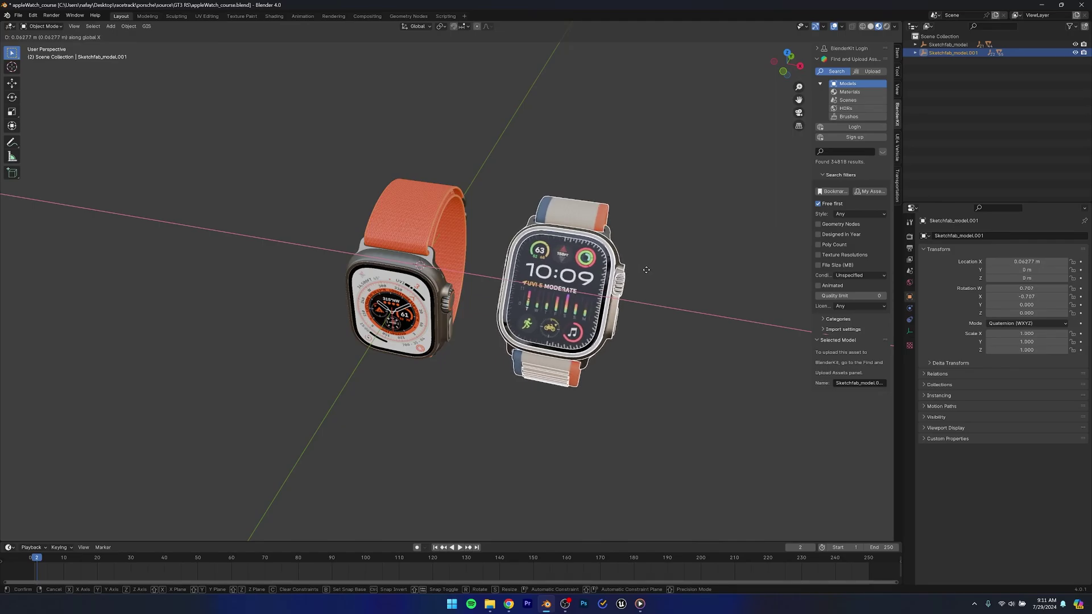
click(646, 268)
Rotate the second watch by -35° in the right orthographic view to align it with the orange watch, and deselect it.
middle_drag(597, 344, 508, 287)
scroll(508, 288, up, 2)
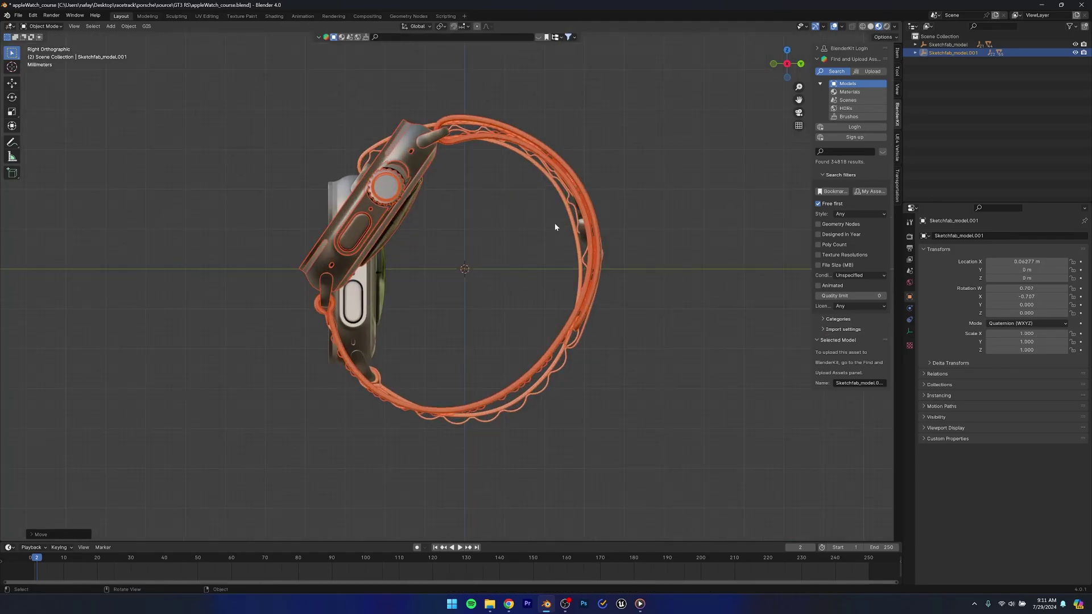
key(r)
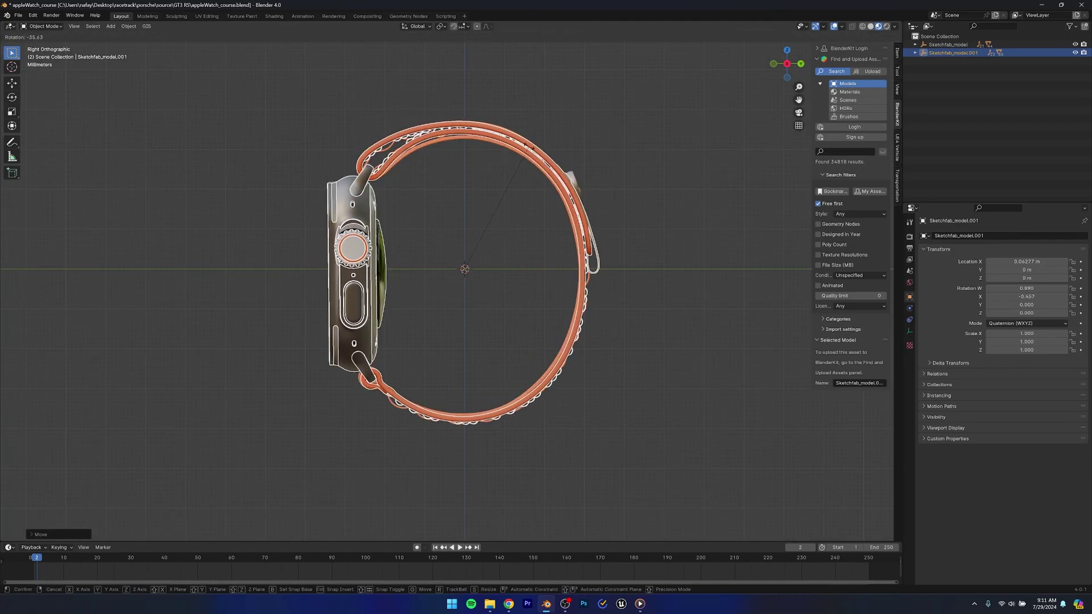
text(-35)
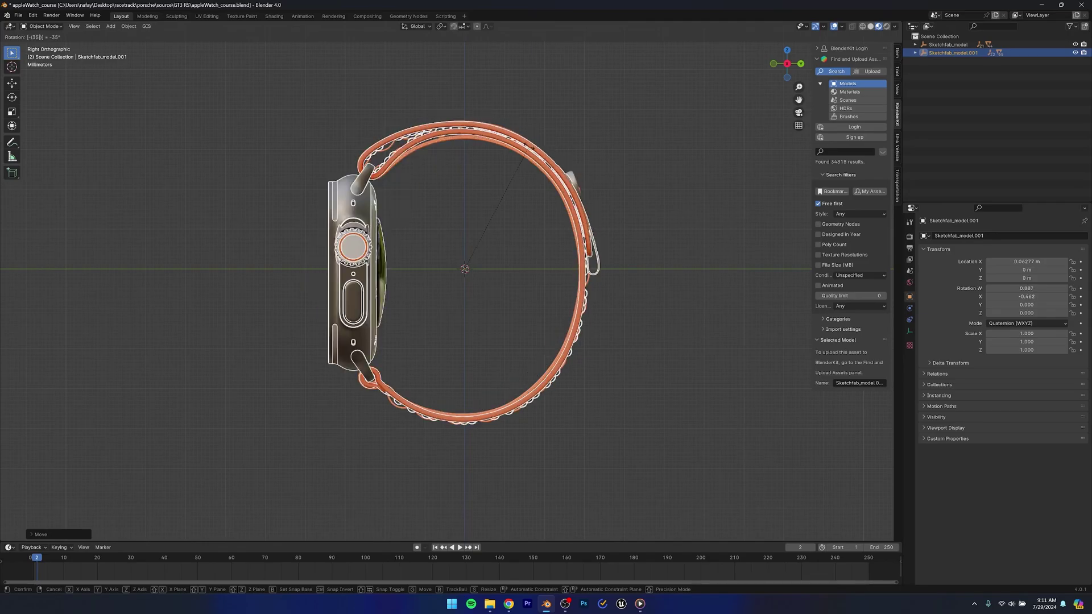
key(Return)
click(295, 357)
middle_drag(295, 357, 403, 350)
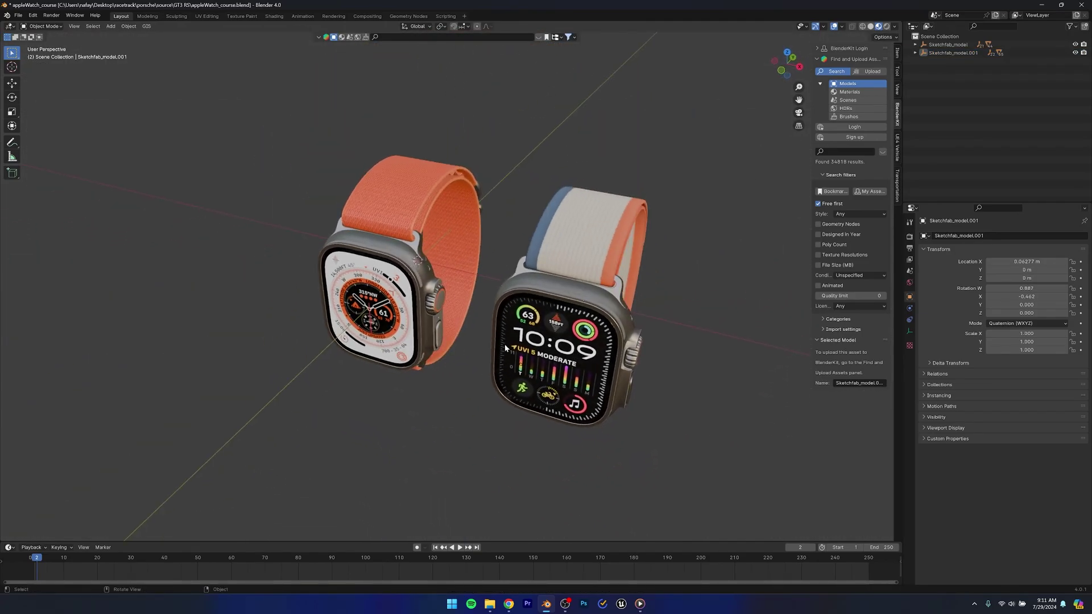
Compare both watches from the front, select the second watch's screen and show its material settings.
click(528, 298)
middle_drag(528, 297, 550, 282)
click(403, 273)
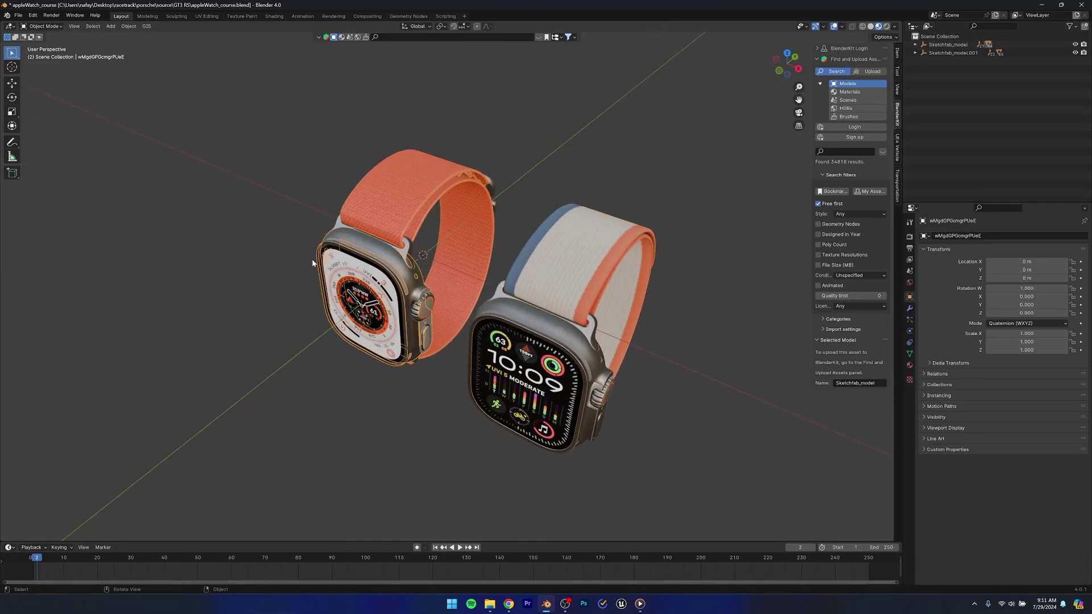
middle_drag(482, 312, 492, 275)
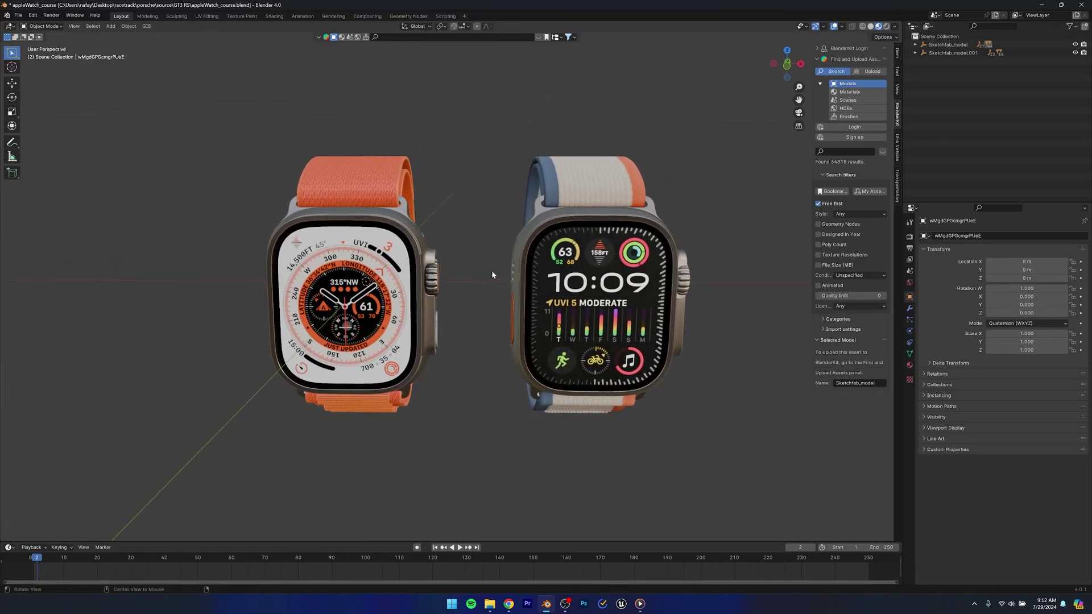
click(580, 292)
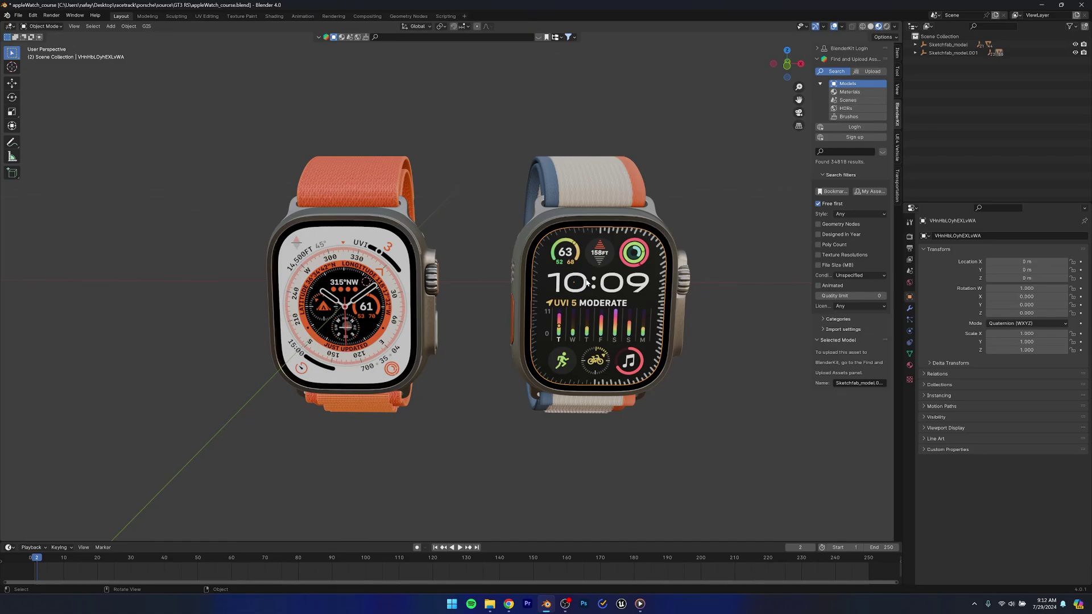
click(910, 365)
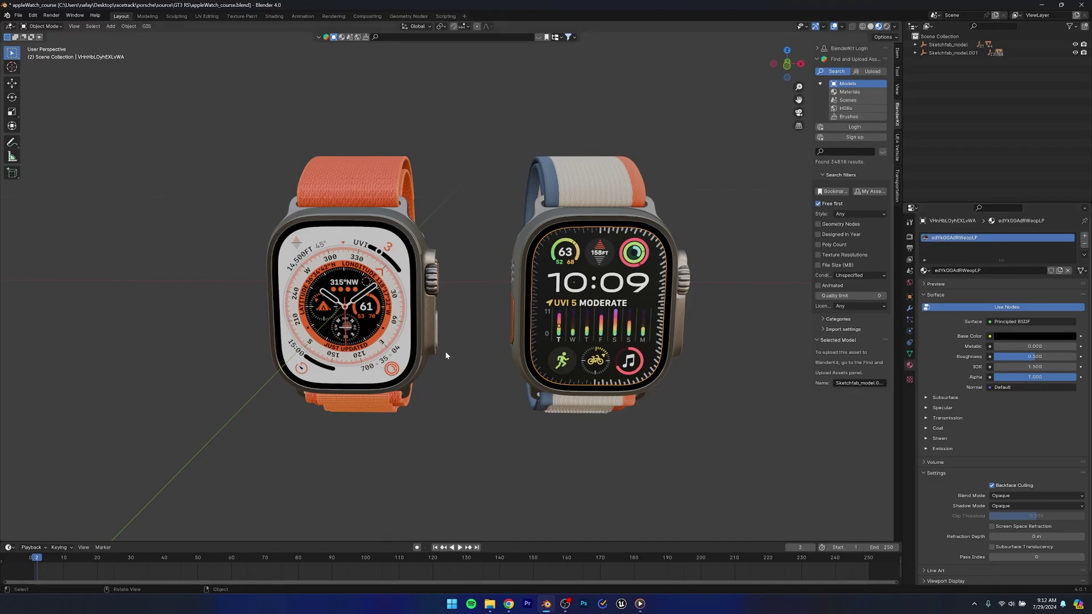
Assign the second watch's screen material to the orange watch's screen, searching the existing materials for "edyk".
click(362, 335)
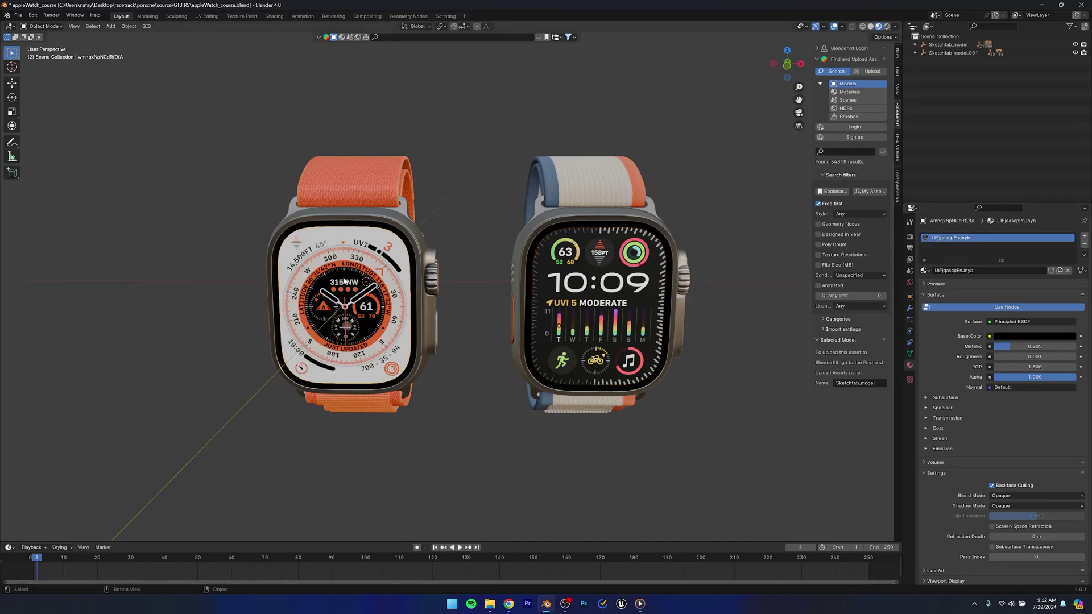
click(925, 272)
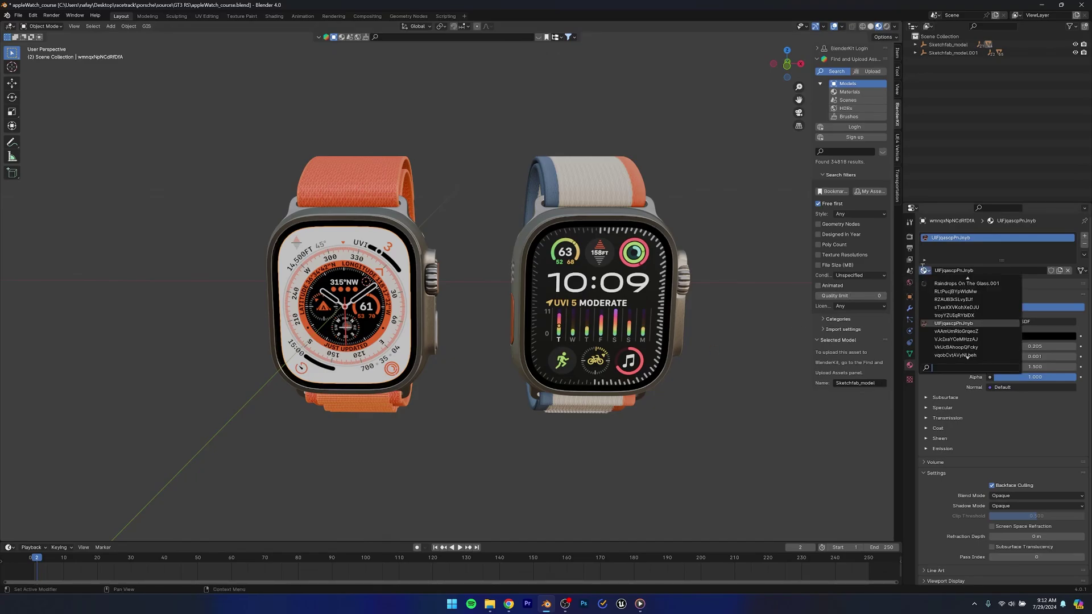
text(edyk)
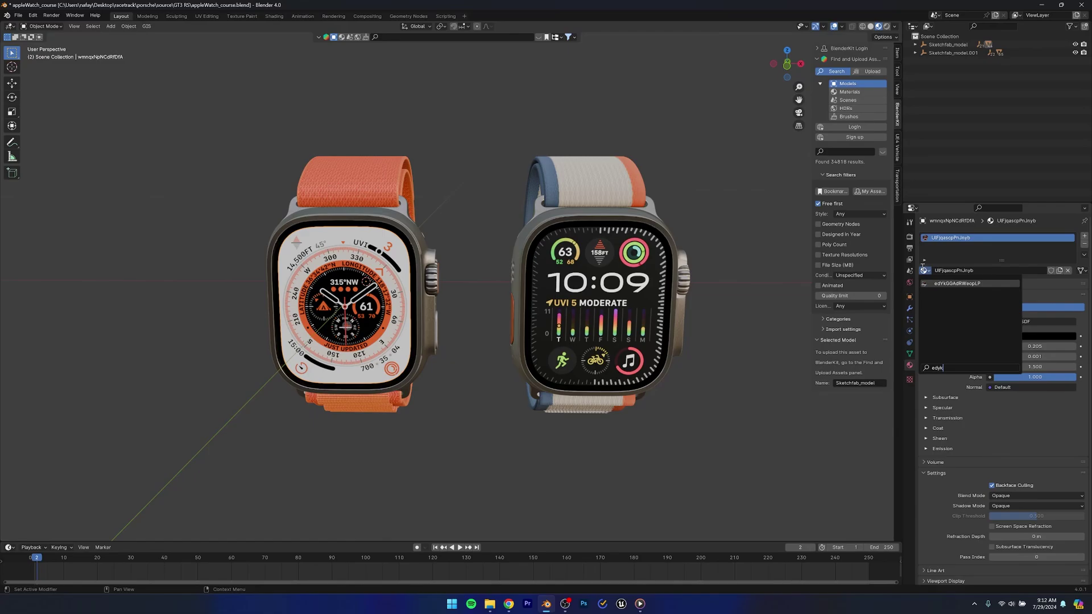
click(940, 283)
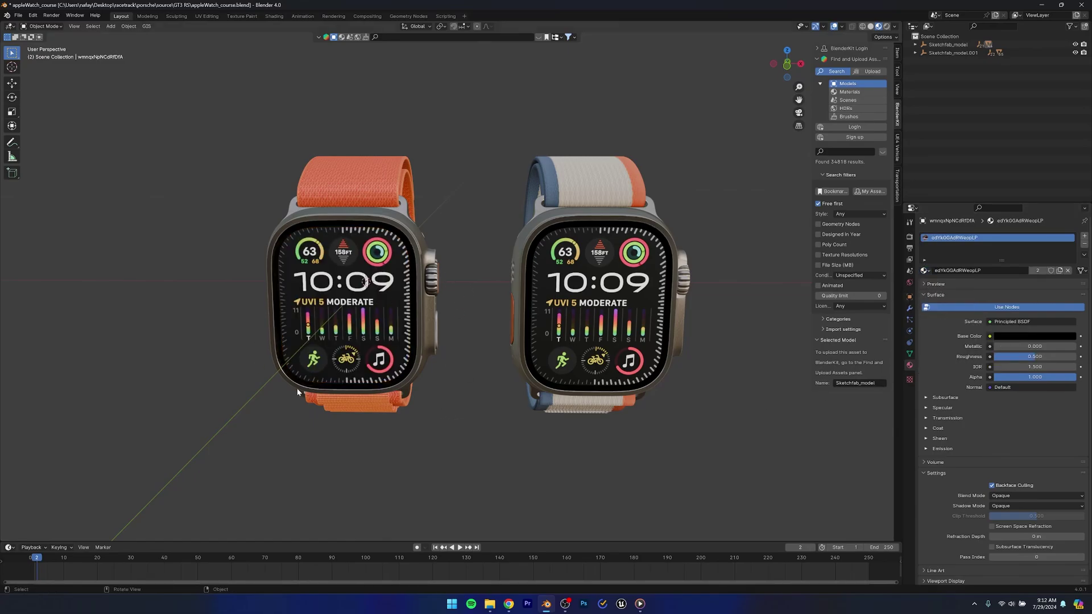
click(307, 324)
Delete the orange band and its metal buckle from the first watch.
scroll(456, 202, down, 3)
middle_drag(493, 243, 380, 229)
click(380, 229)
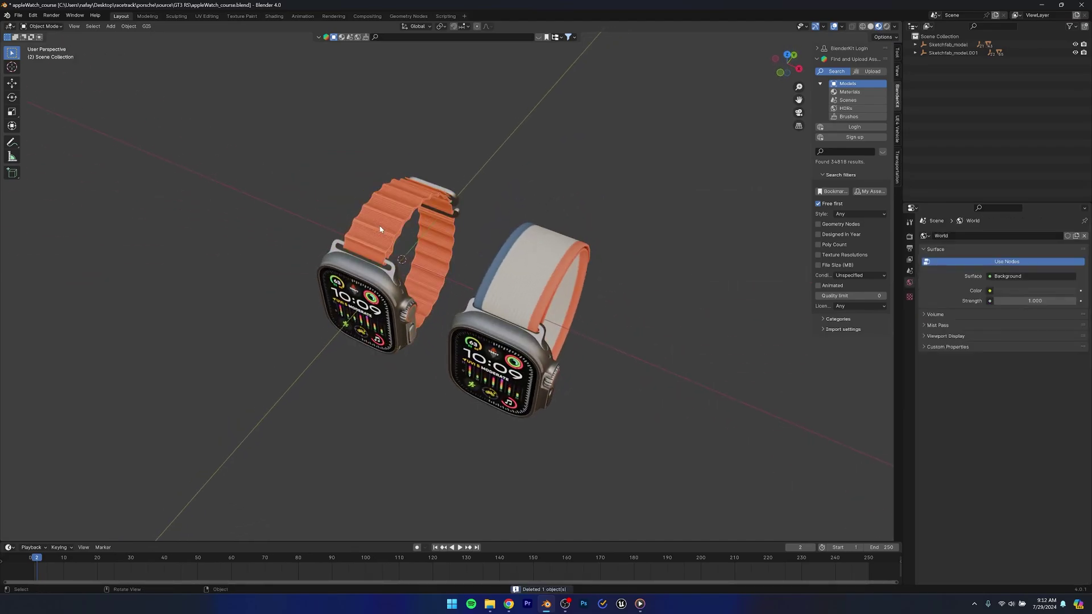
key(Delete)
click(429, 194)
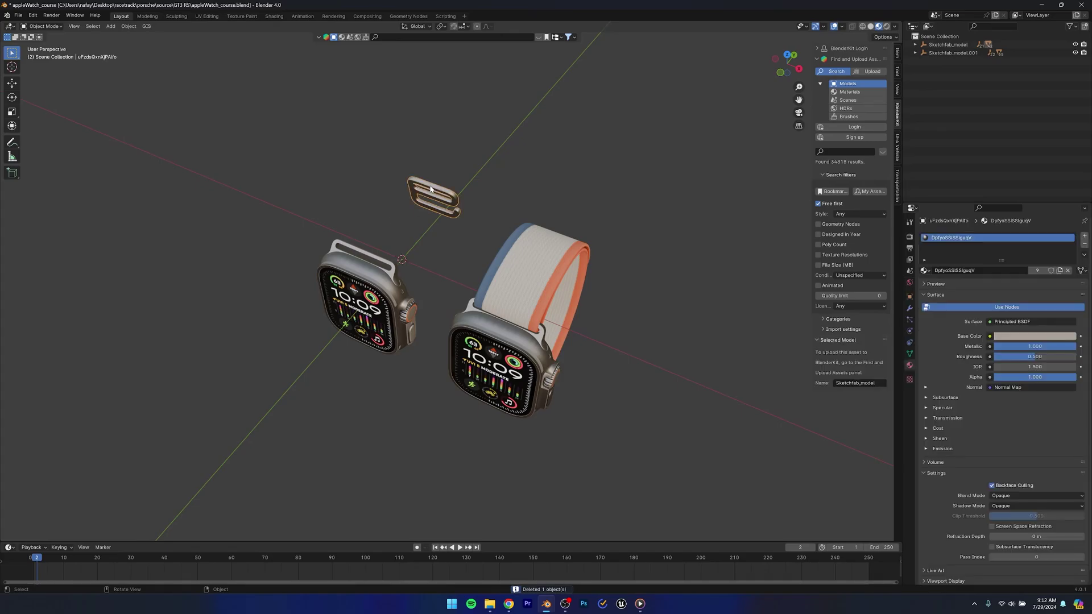
key(Delete)
Delete the leftover thin bar and the 49MM tag behind the first watch.
middle_drag(424, 256, 506, 252)
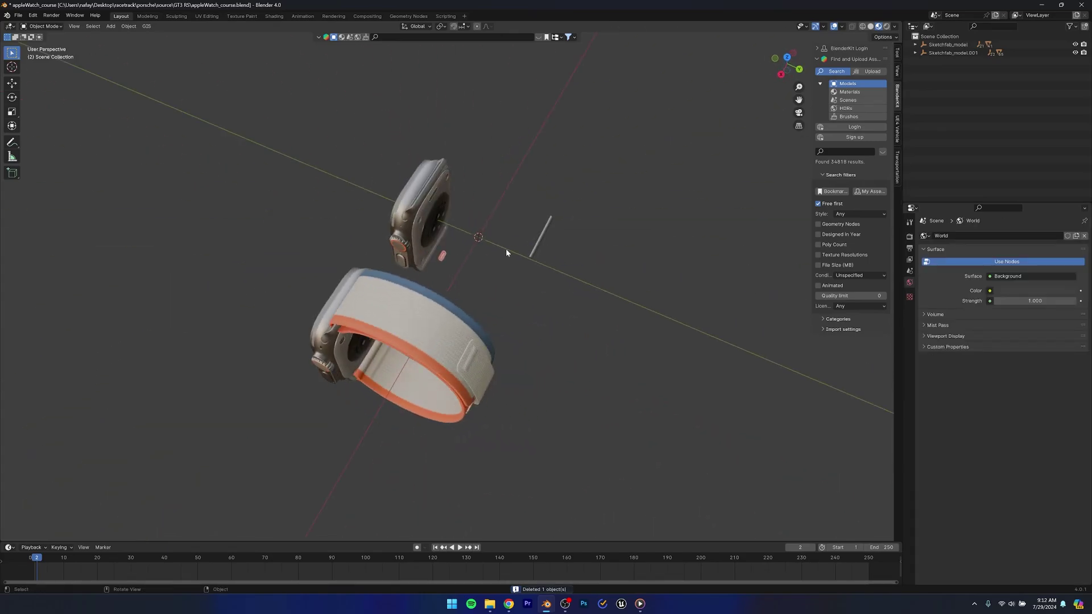
click(535, 249)
key(Delete)
middle_drag(487, 289, 472, 314)
scroll(560, 278, up, 5)
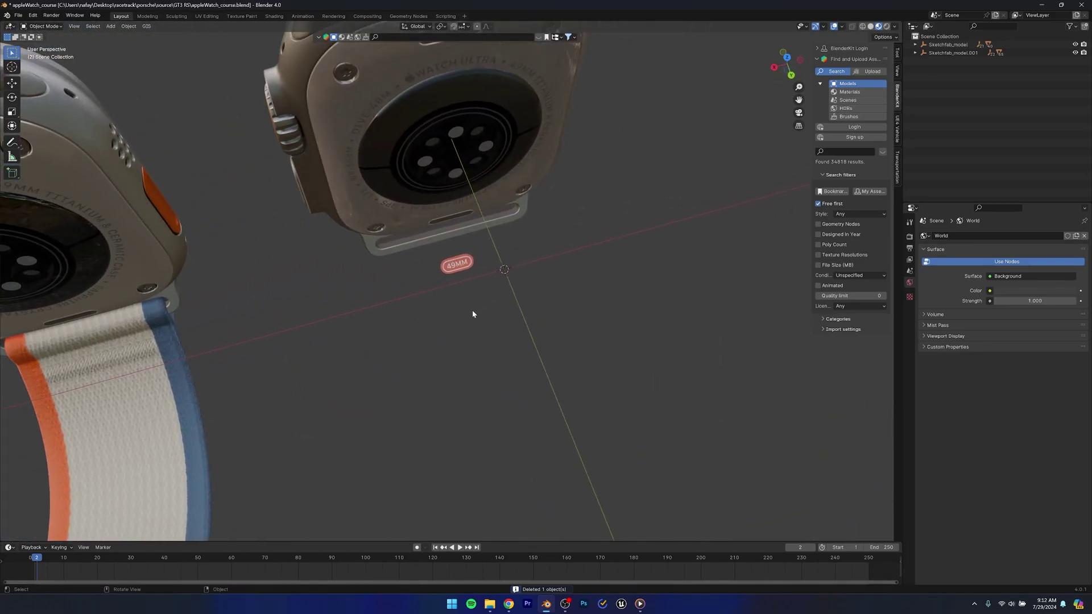
click(453, 263)
key(Delete)
scroll(435, 256, down, 5)
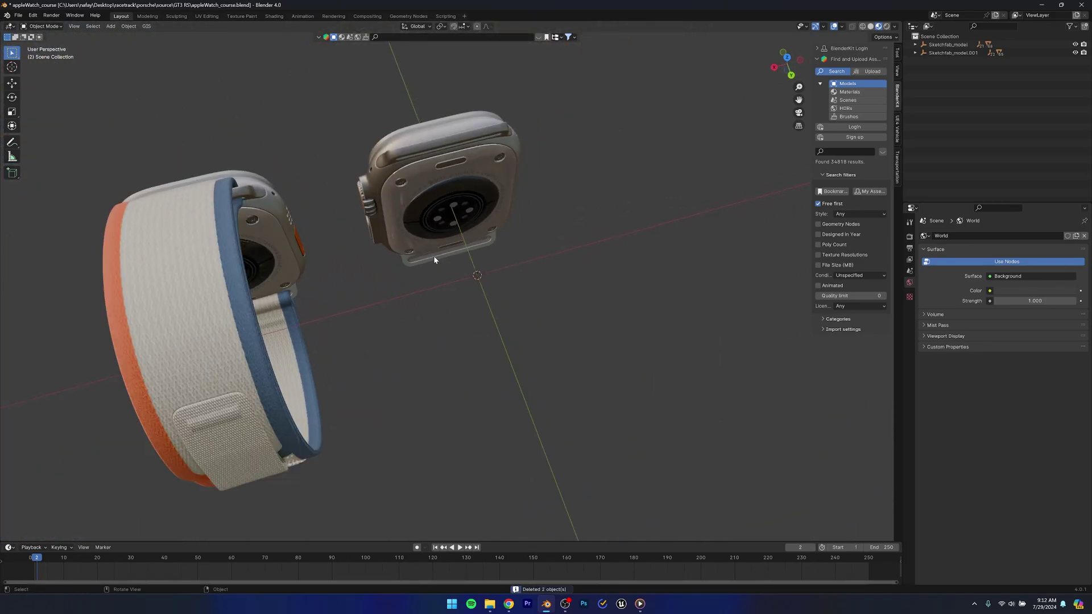
Show the second watch in solid shading with X-ray enabled.
middle_drag(436, 260, 486, 234)
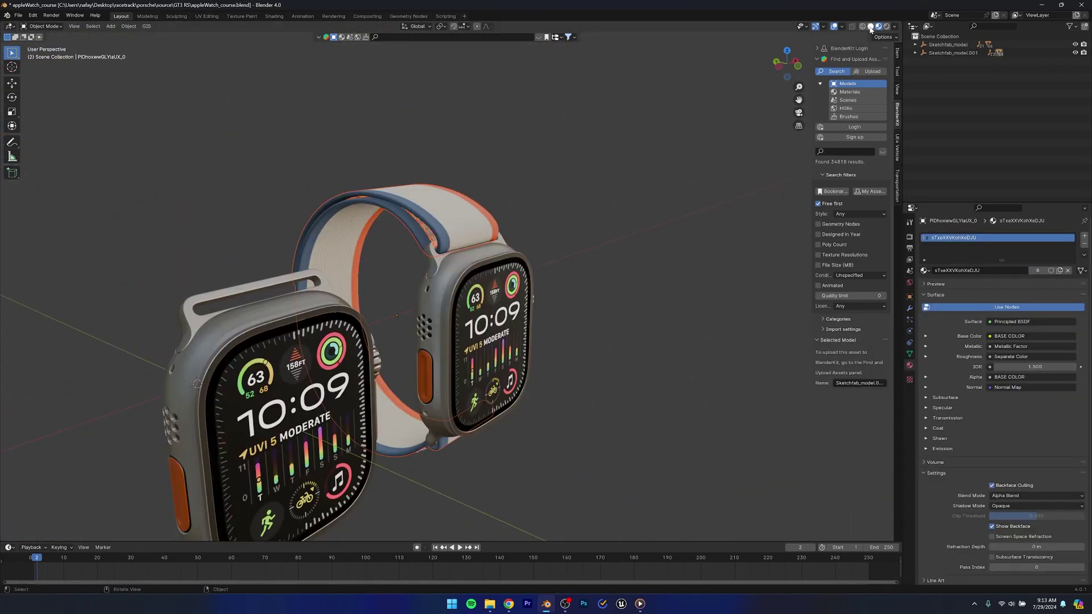
click(871, 27)
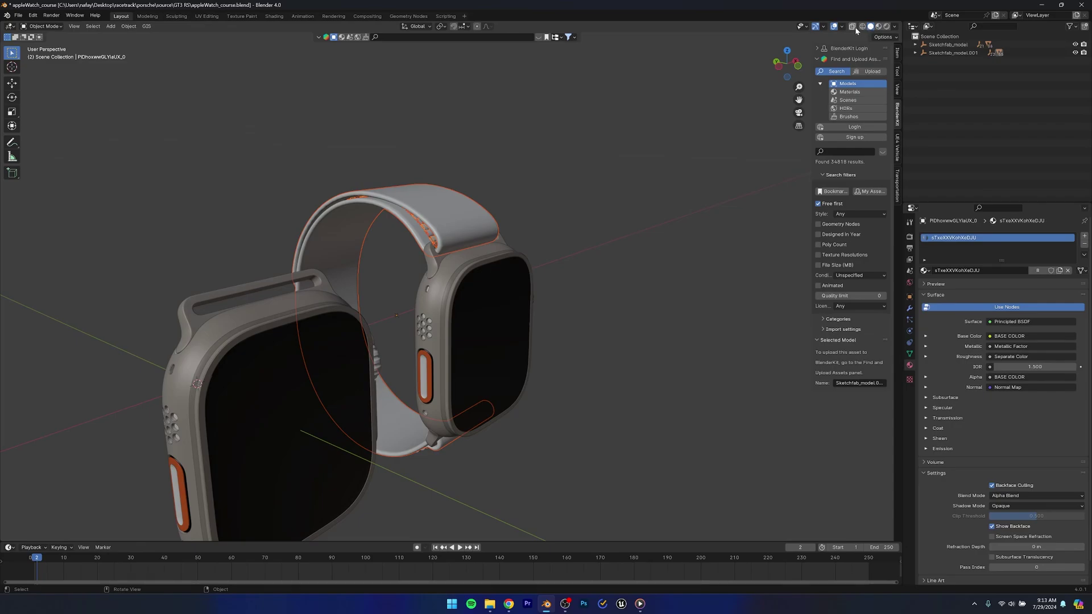
click(853, 26)
scroll(511, 292, up, 5)
middle_drag(511, 292, 510, 263)
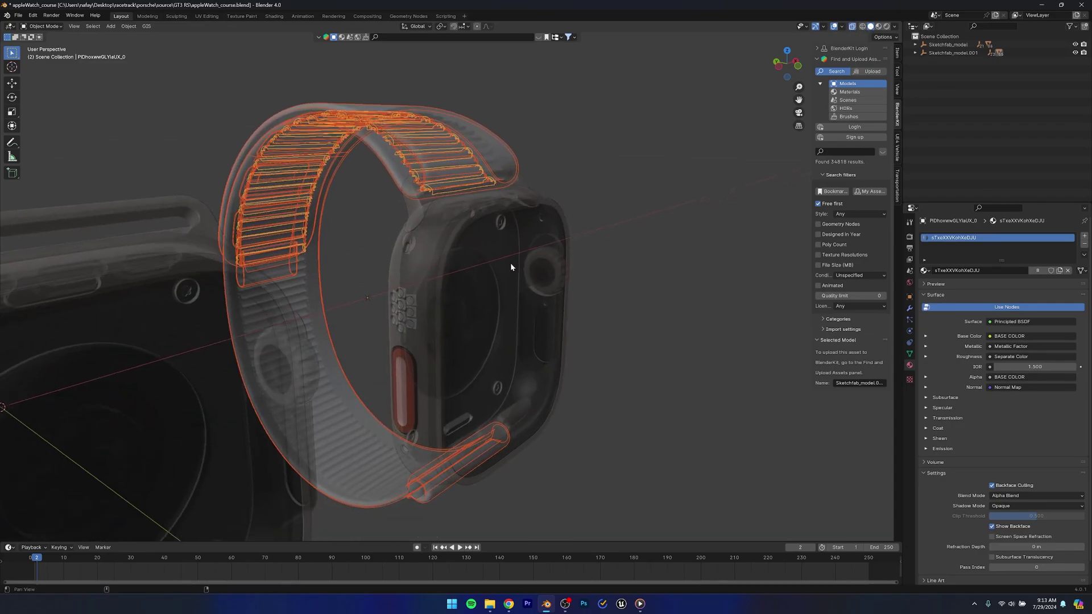
Delete the second watch's case and its leftover connector piece, keeping only the band, and turn off X-ray.
key(alt+a)
drag(380, 207, 652, 415)
key(Delete)
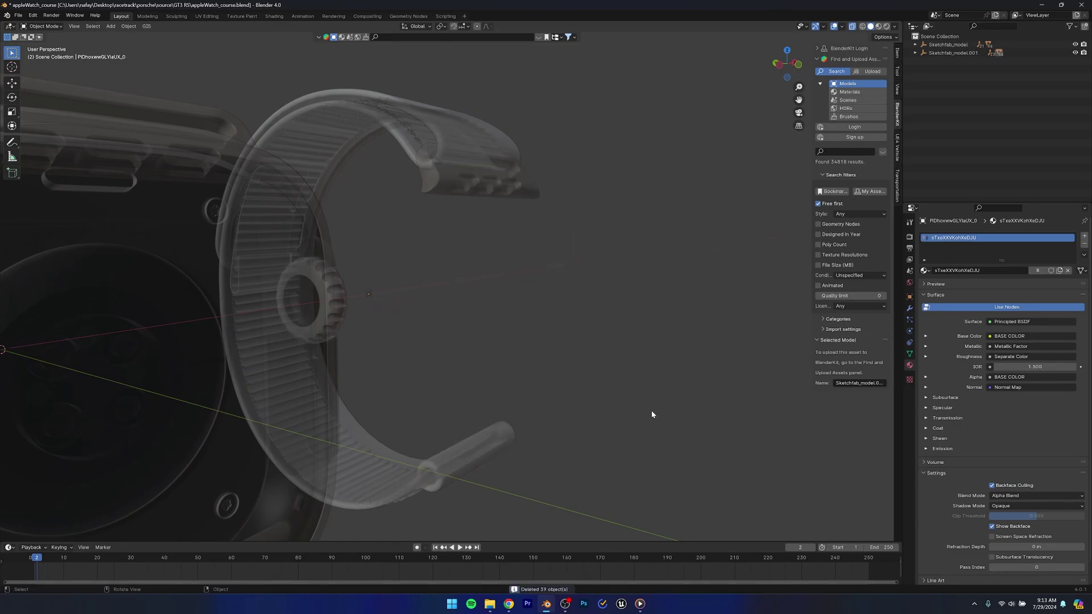
click(508, 193)
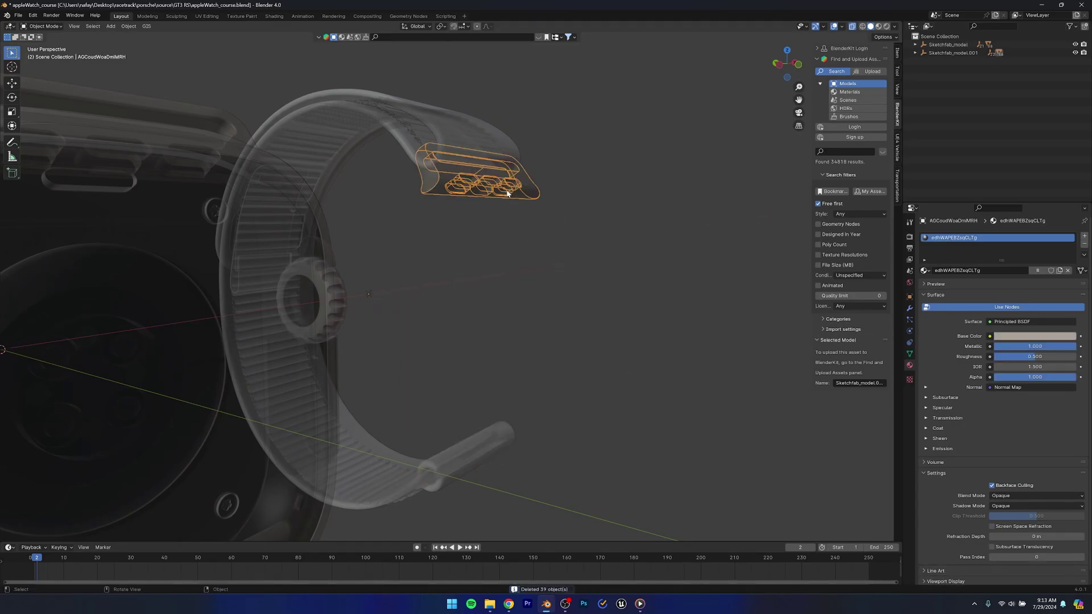
key(Delete)
key(alt+z)
Select Sketchfab_model.001 together with its whole hierarchy and show it in the top orthographic view.
scroll(493, 274, down, 5)
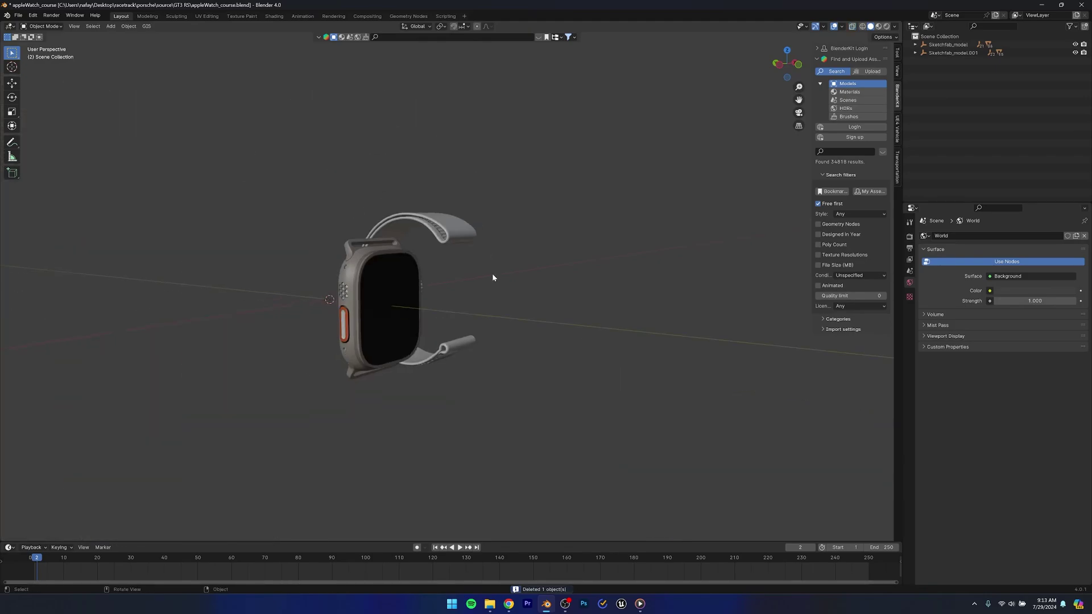
middle_drag(493, 274, 266, 373)
scroll(478, 314, up, 5)
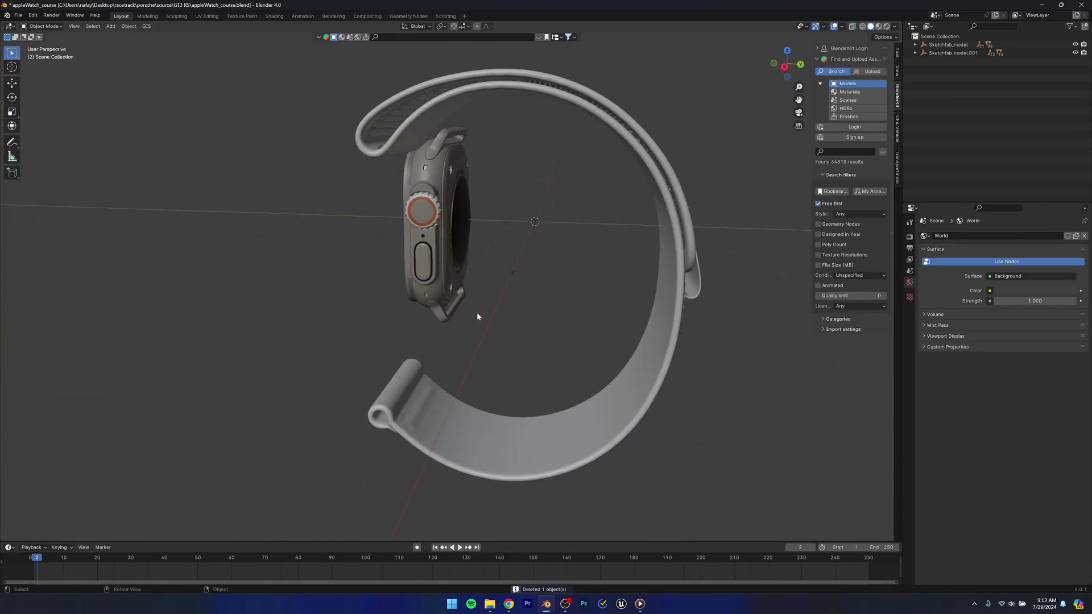
middle_drag(500, 322, 532, 271)
scroll(461, 279, down, 4)
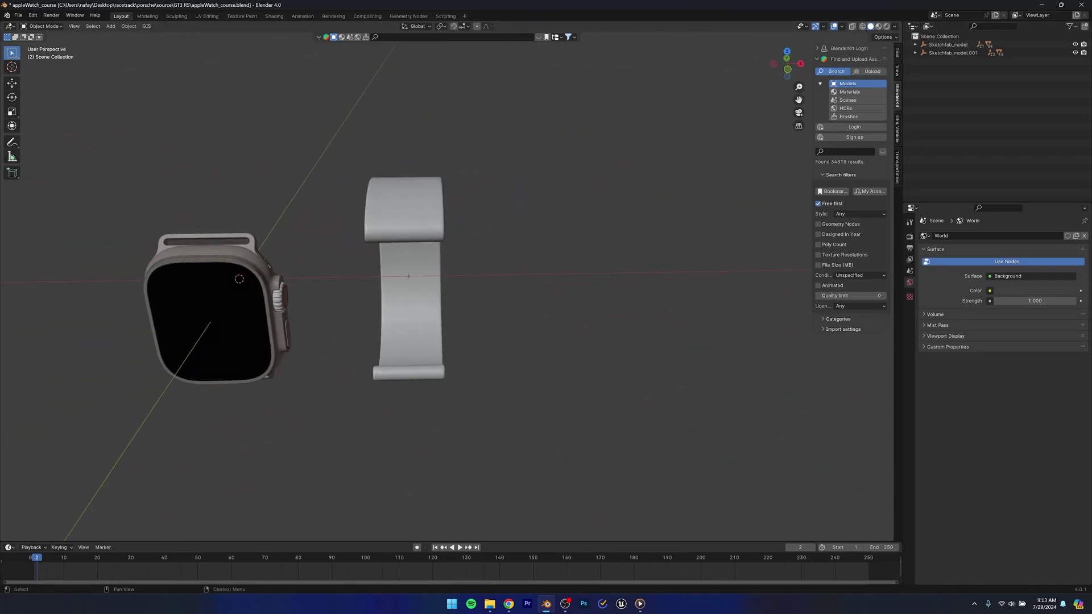
click(949, 53)
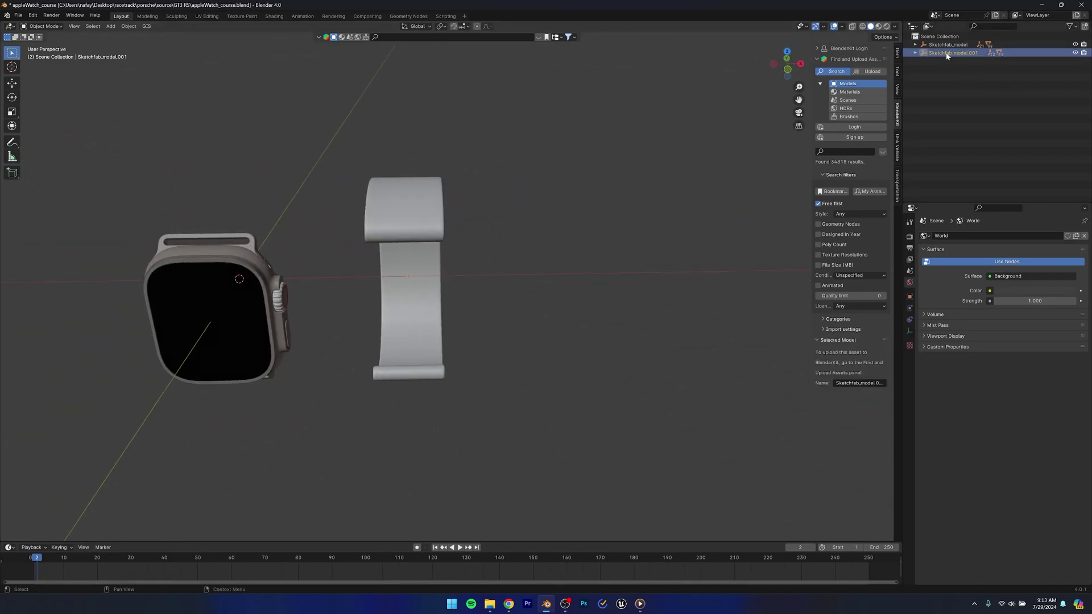
right_click(948, 56)
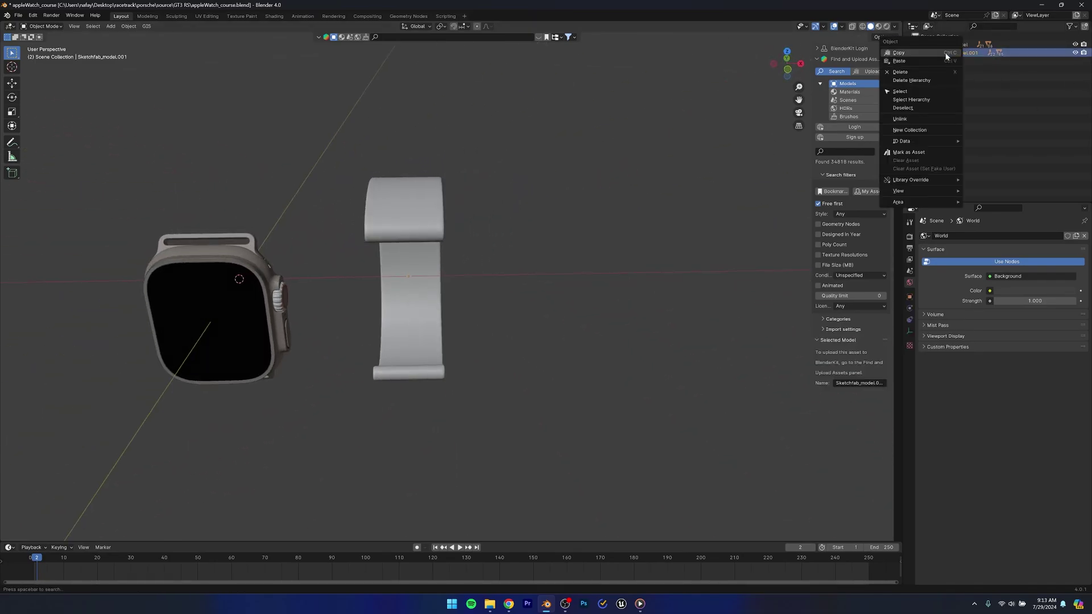
click(912, 100)
middle_drag(360, 281, 671, 311)
scroll(390, 343, up, 3)
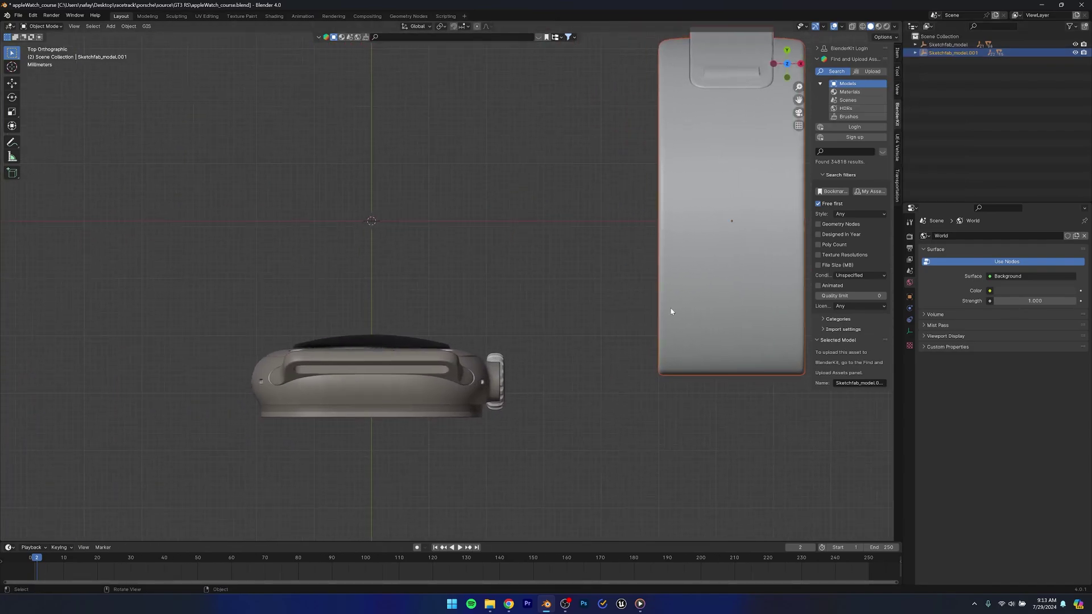
key(g)
key(x)
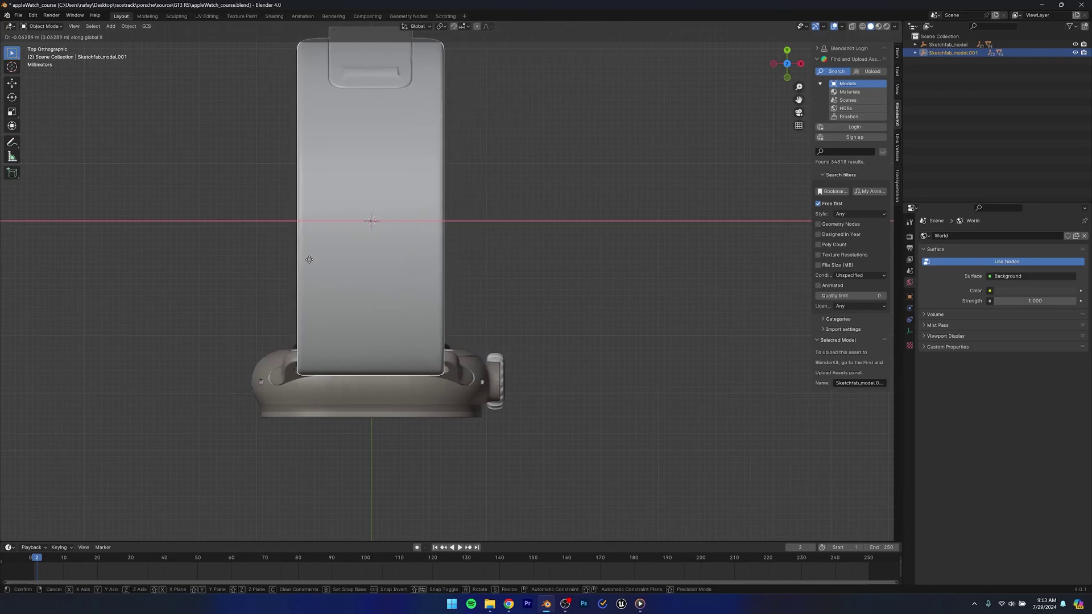
key(Escape)
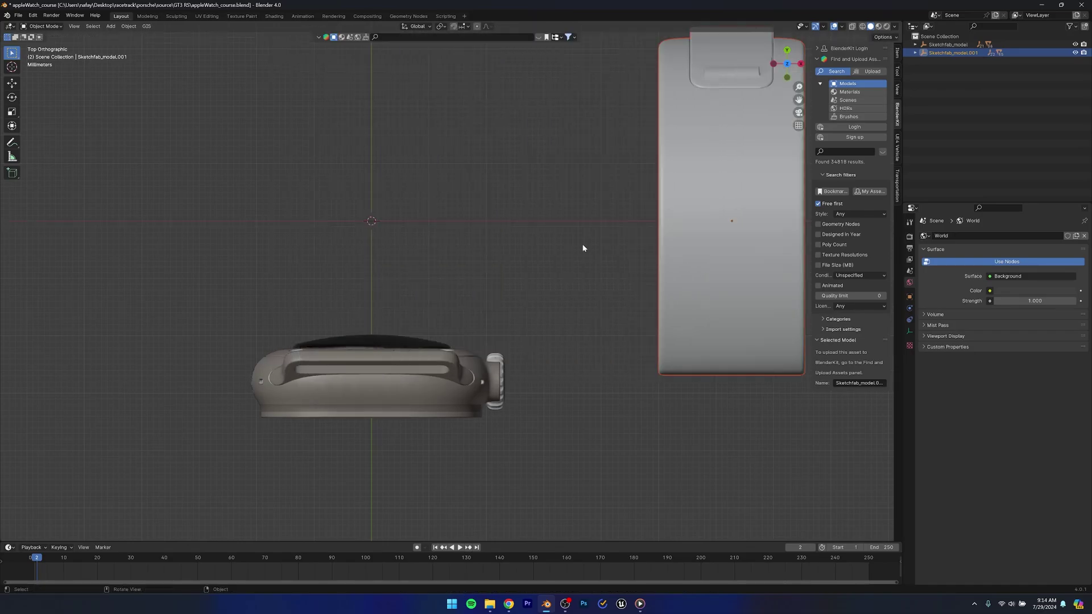
Set the band model's X location to 0 m to align it with the first watch's case, and deselect it.
click(897, 53)
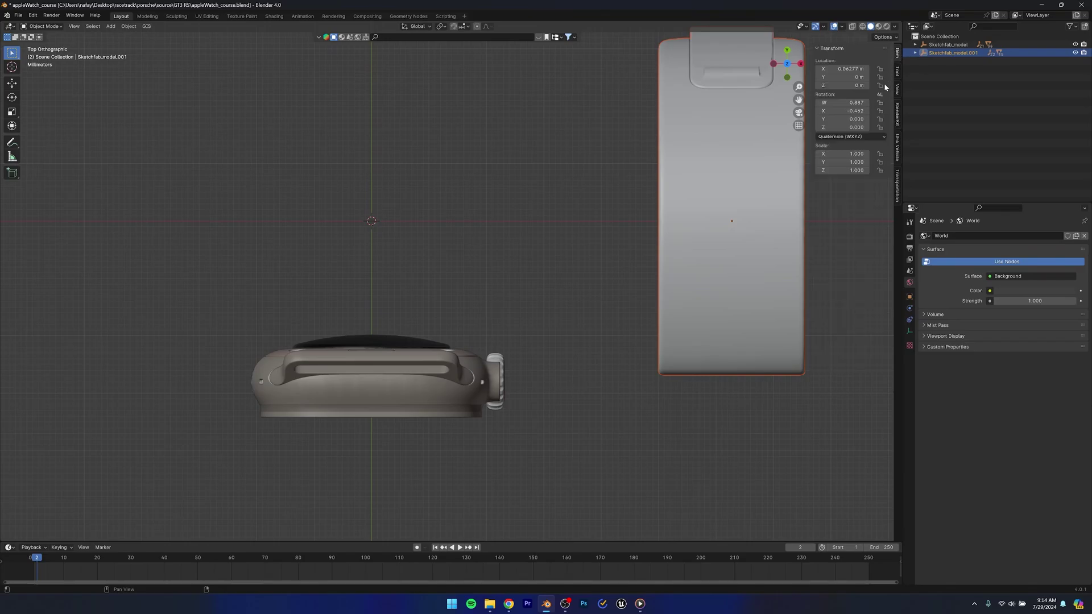
click(842, 70)
text(0)
key(Return)
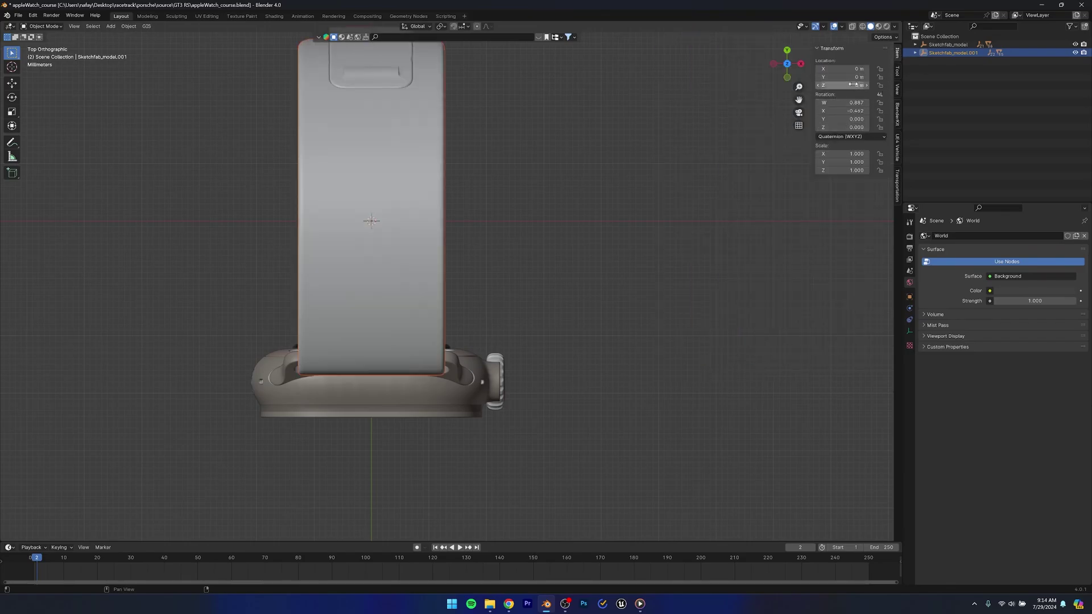
click(496, 296)
Examine the band's fit on the watch case from several angles in material preview shading.
scroll(541, 343, down, 2)
middle_drag(541, 343, 421, 267)
scroll(446, 273, up, 3)
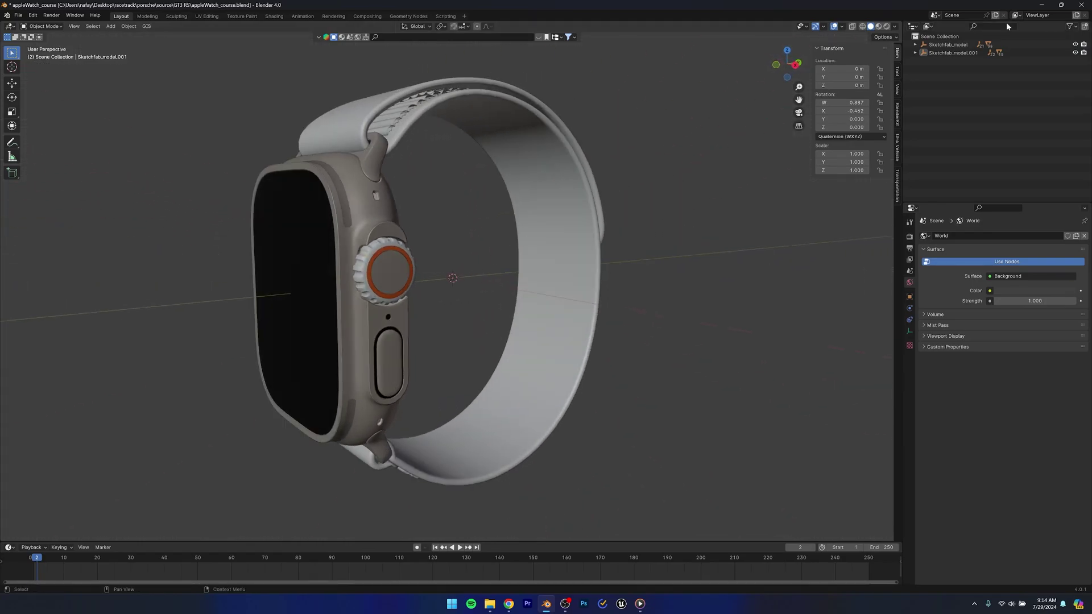
click(879, 27)
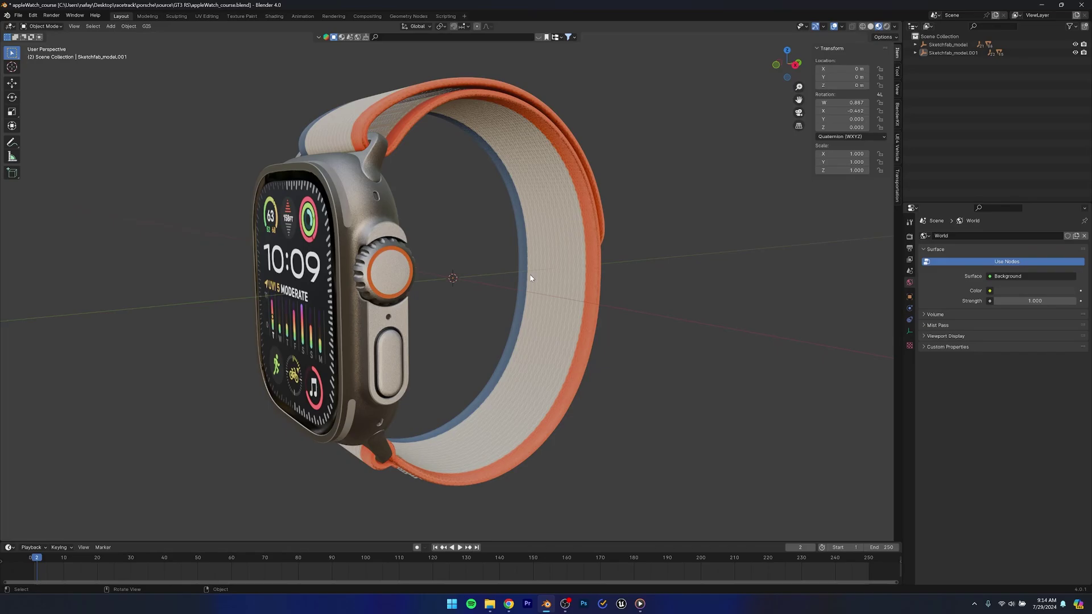
scroll(455, 305, down, 3)
scroll(455, 305, up, 2)
scroll(455, 305, down, 1)
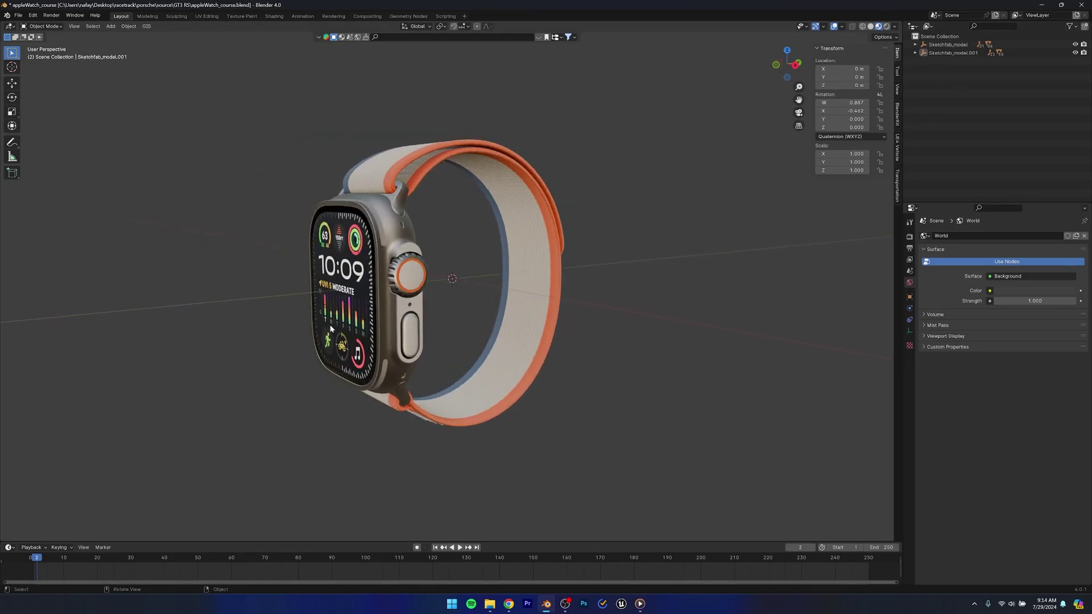
middle_drag(444, 299, 626, 302)
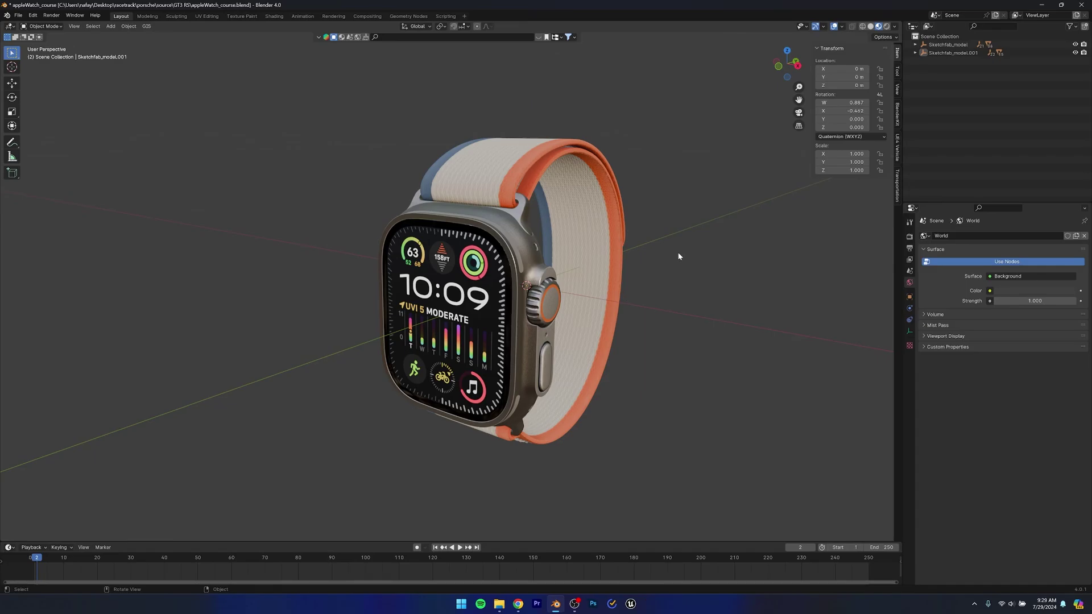
Return the viewport to solid shading and save the Blender file.
scroll(558, 268, down, 4)
middle_drag(558, 267, 452, 307)
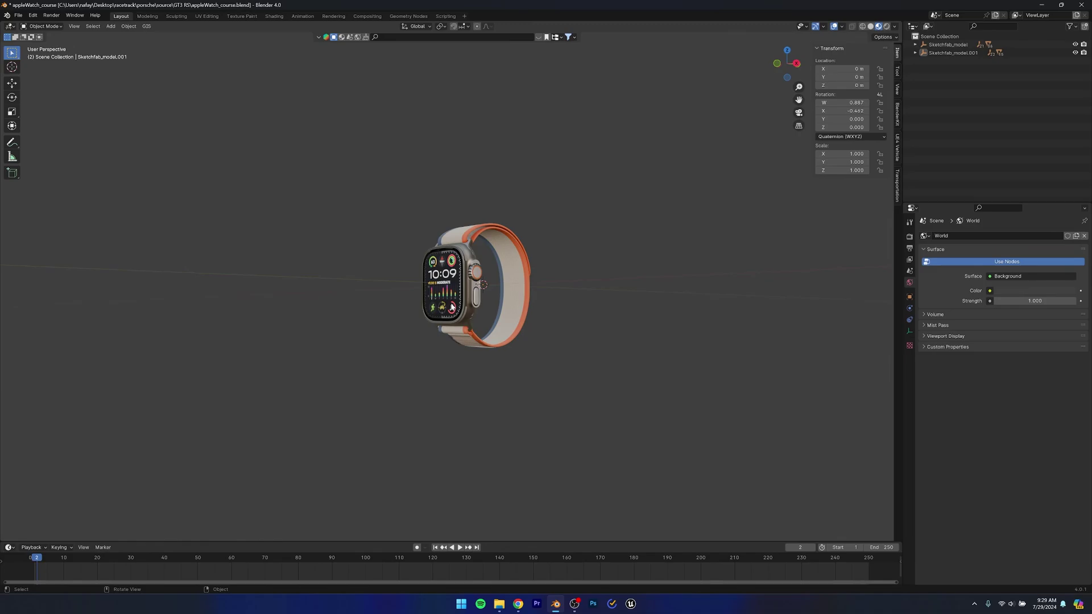
click(871, 26)
key(ctrl+s)
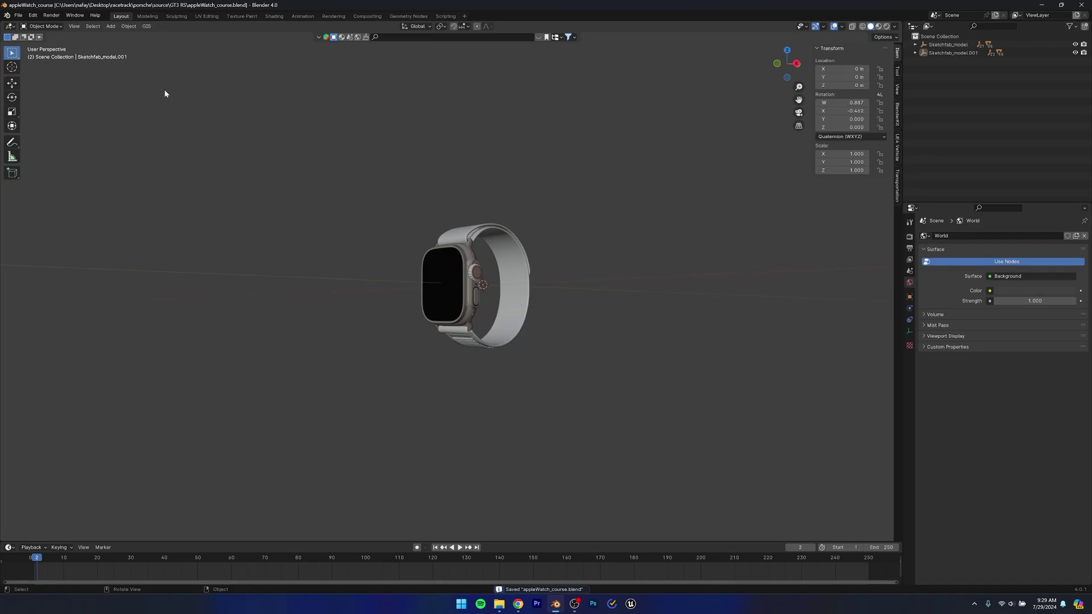
Add a camera to the scene and look through it.
click(111, 26)
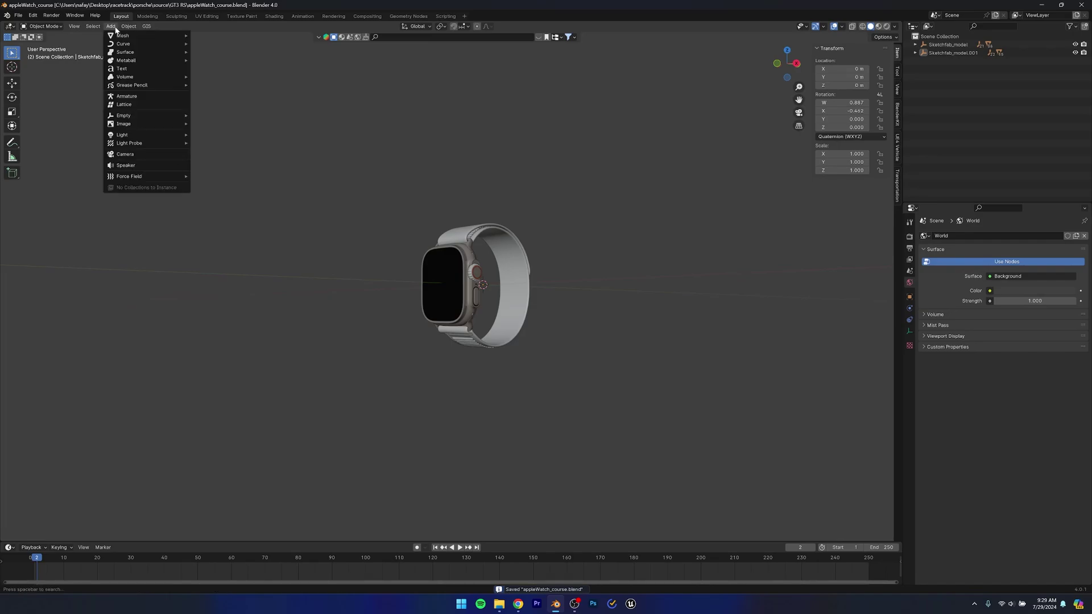
click(137, 156)
click(799, 113)
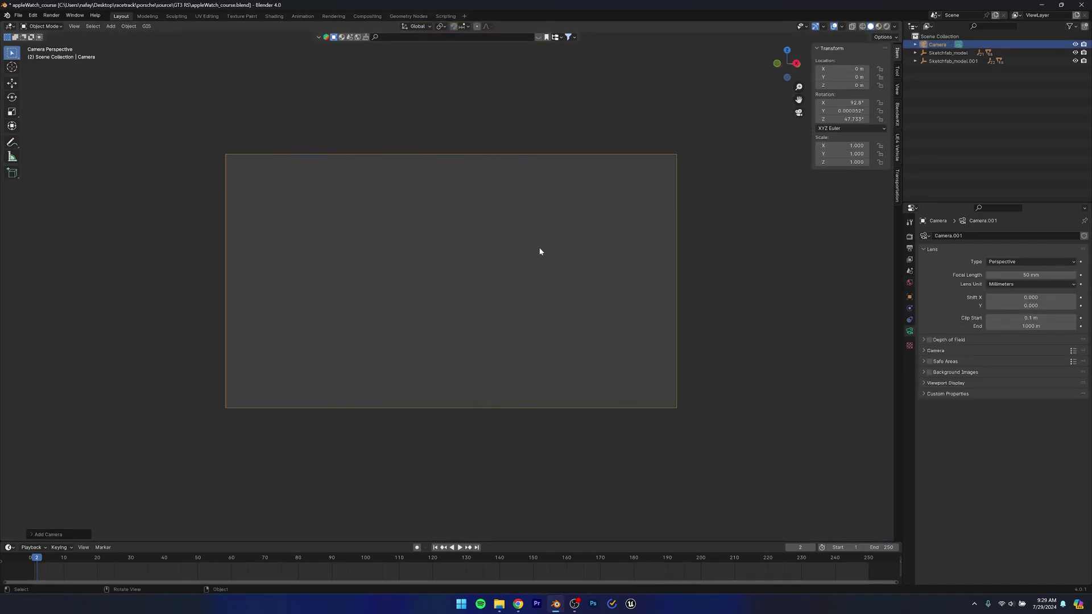
Lock the camera to the view and frame the watch at an angle showing its screen and crown.
click(898, 88)
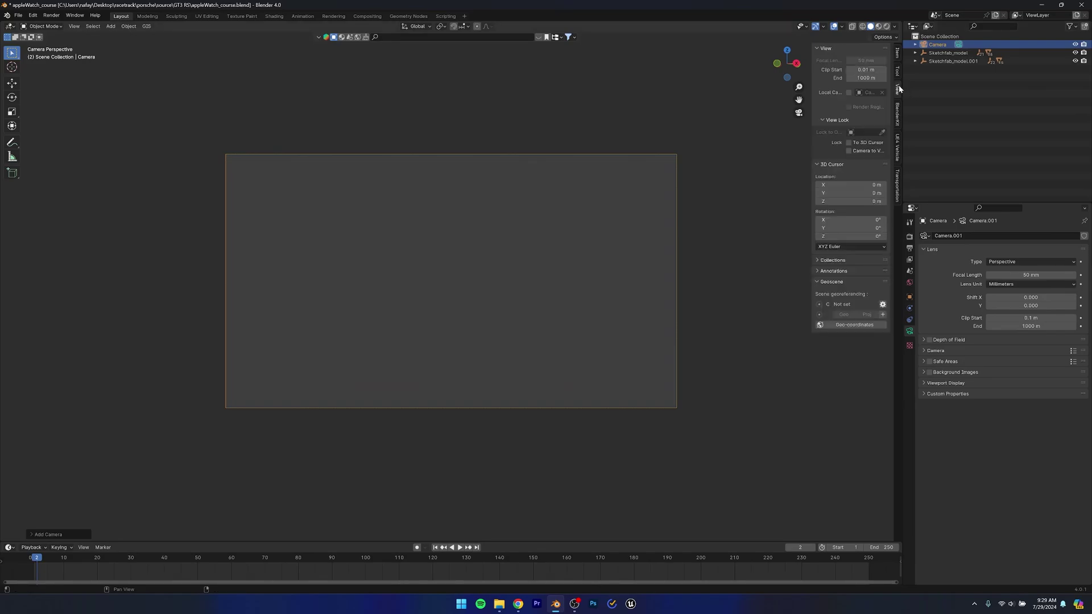
click(850, 151)
scroll(459, 324, up, 10)
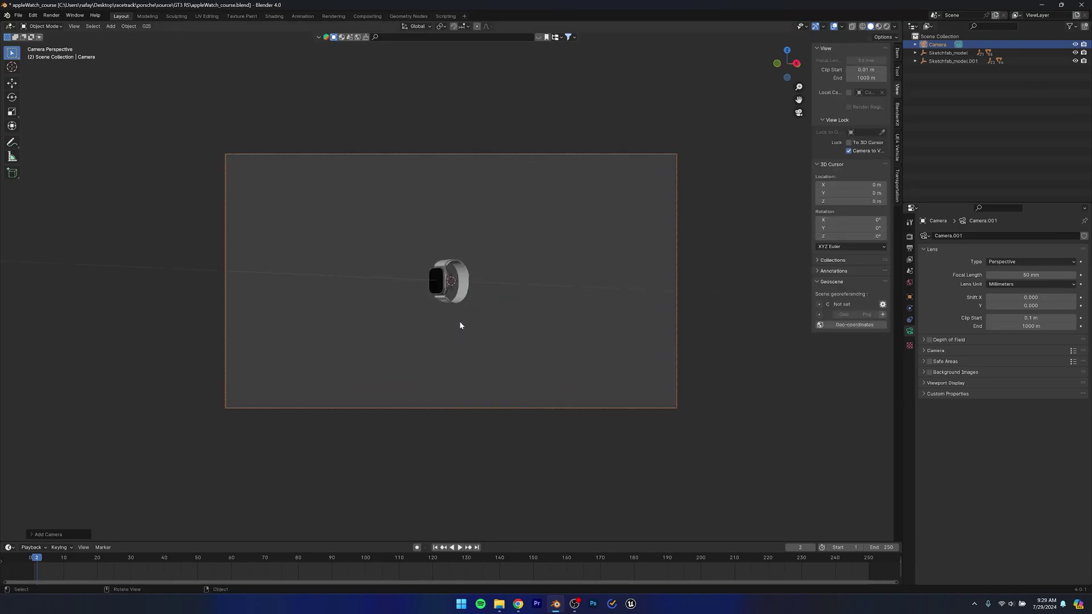
ctrl+scroll(464, 319, up, 5)
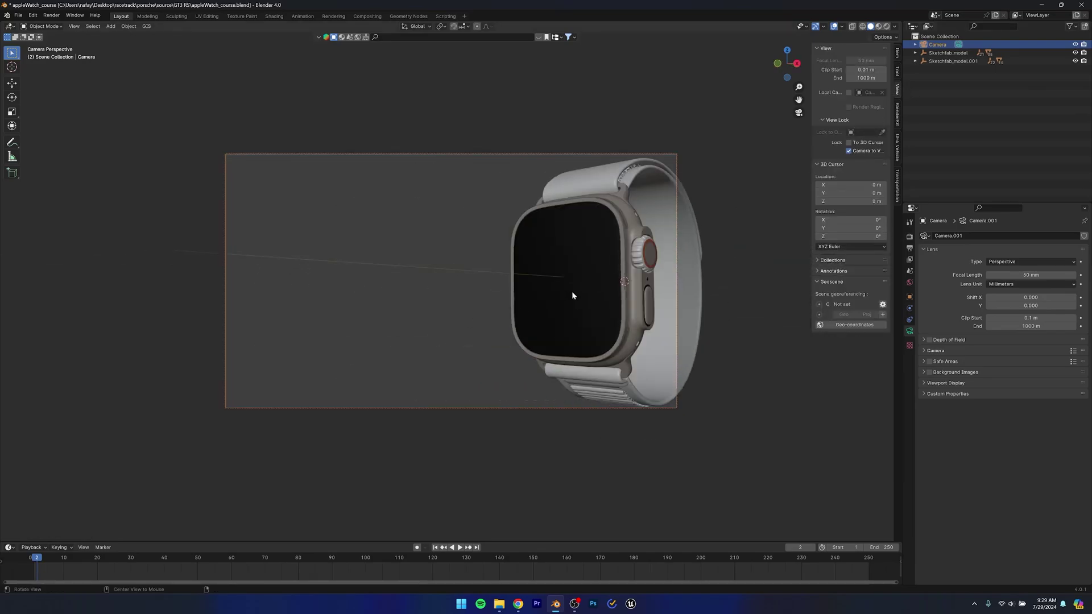
scroll(572, 293, down, 10)
scroll(456, 291, up, 8)
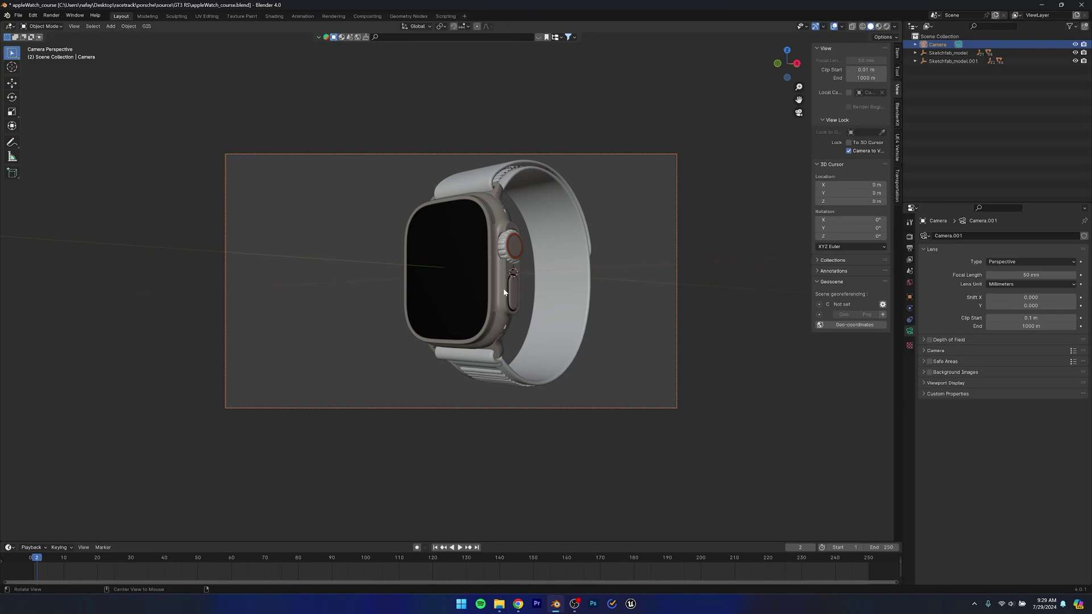
middle_drag(503, 280, 435, 293)
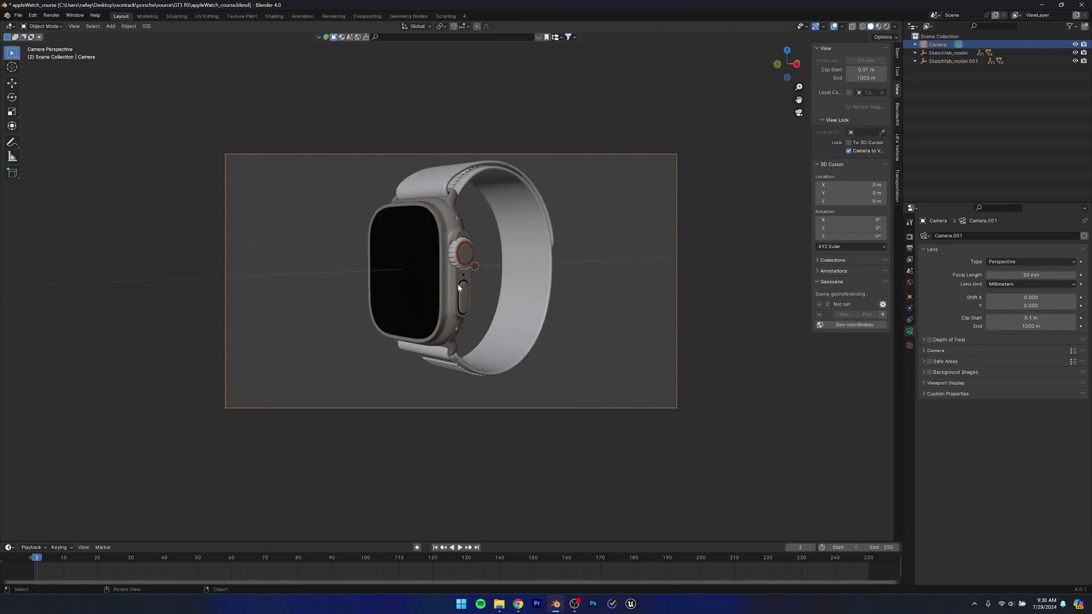
Set the output resolution X to 1080 px for a square frame.
click(910, 248)
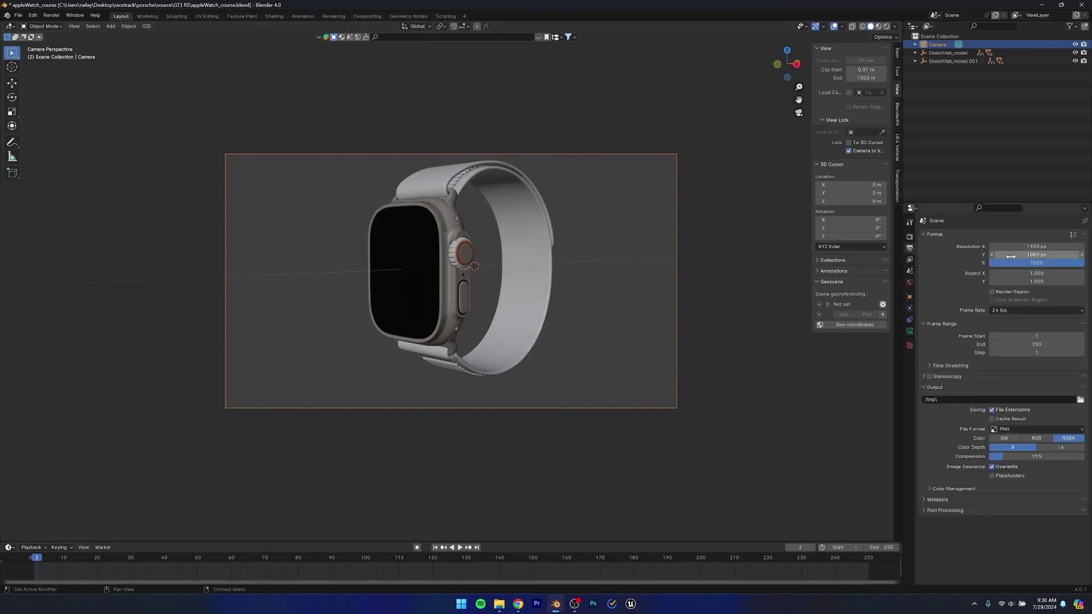
click(1035, 247)
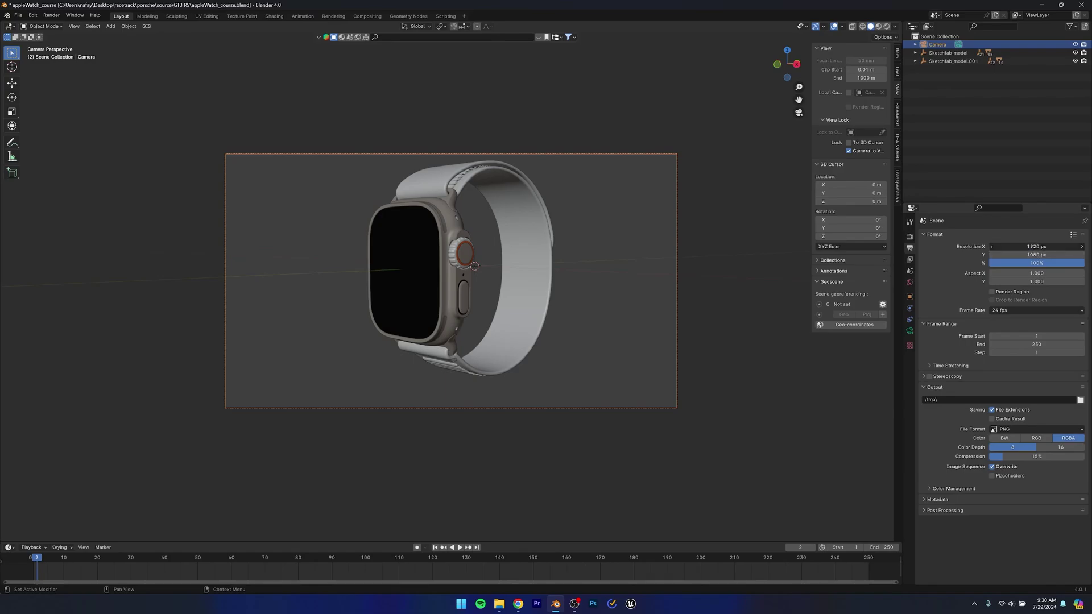
text(1080)
key(Return)
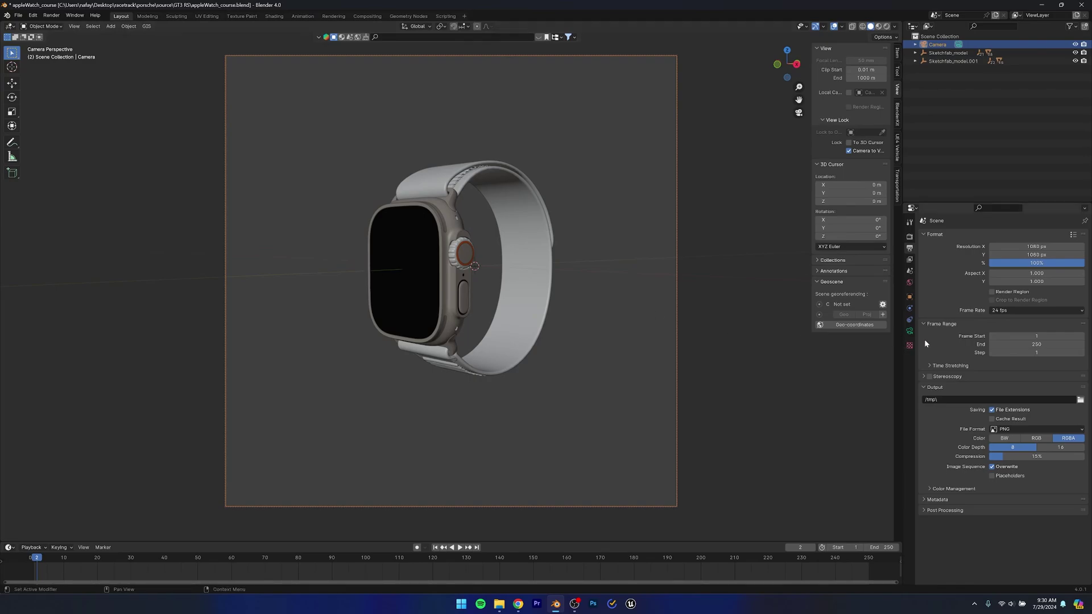
Set the camera's focal length to 100 mm.
click(910, 333)
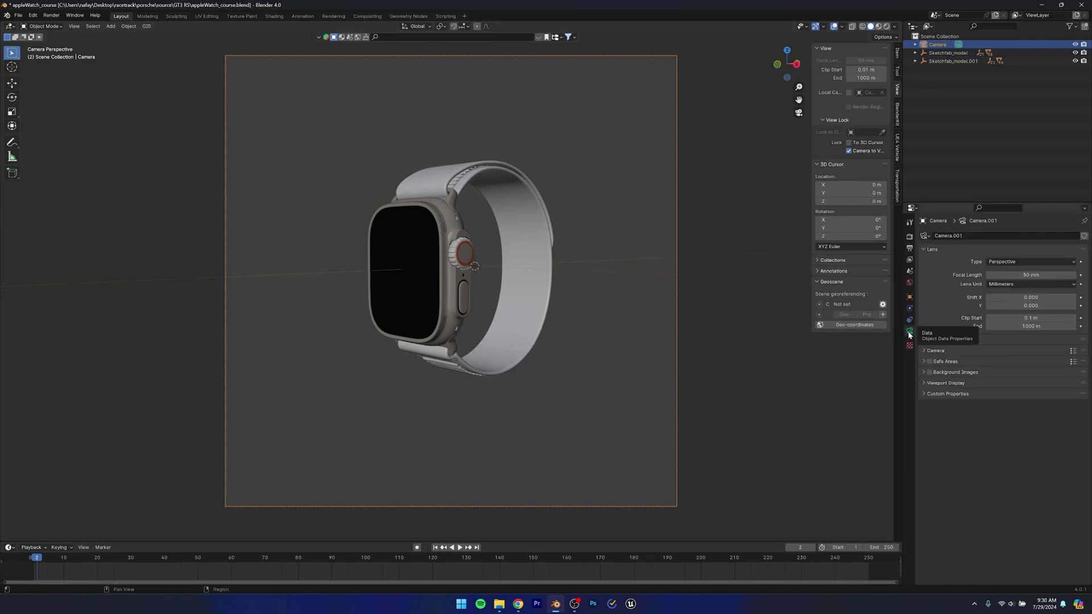
click(1022, 276)
text(200)
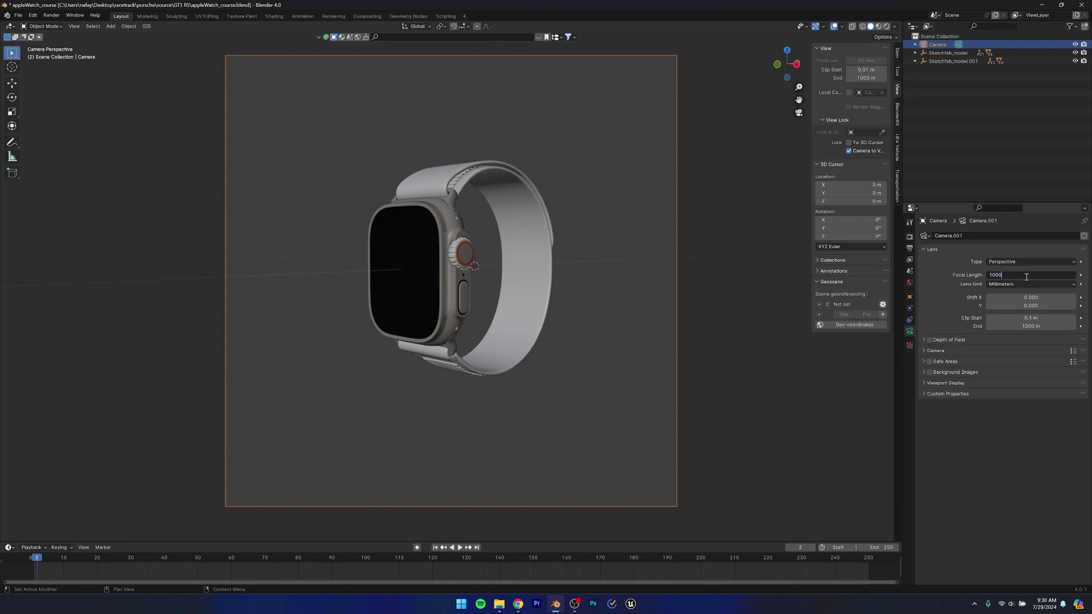
key(Return)
Reframe the whole watch inside the square camera frame, then unlock the camera from the view.
scroll(396, 354, down, 2)
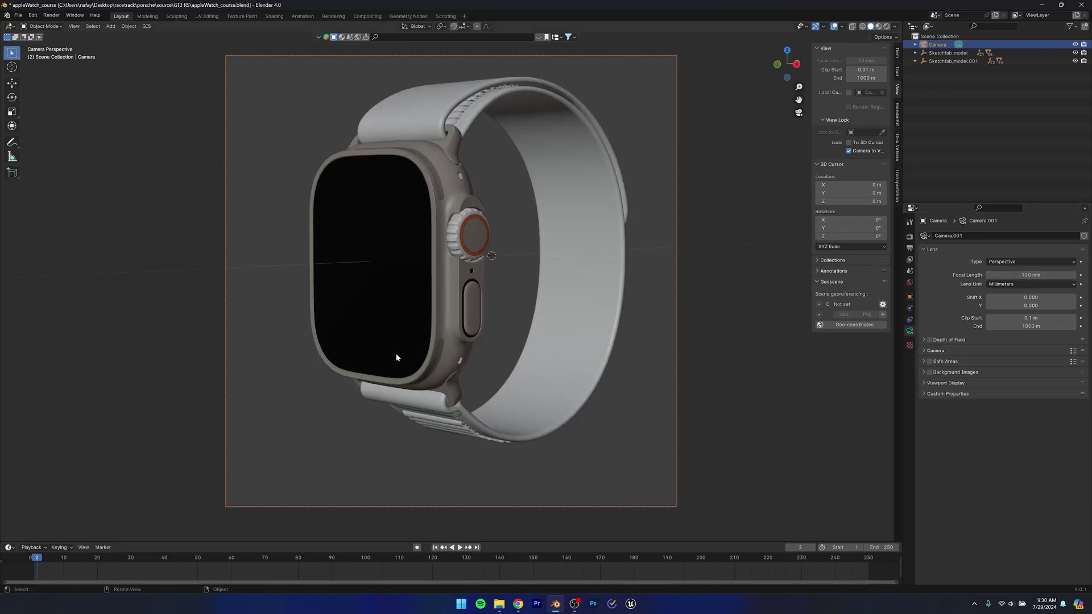
middle_drag(422, 346, 447, 348)
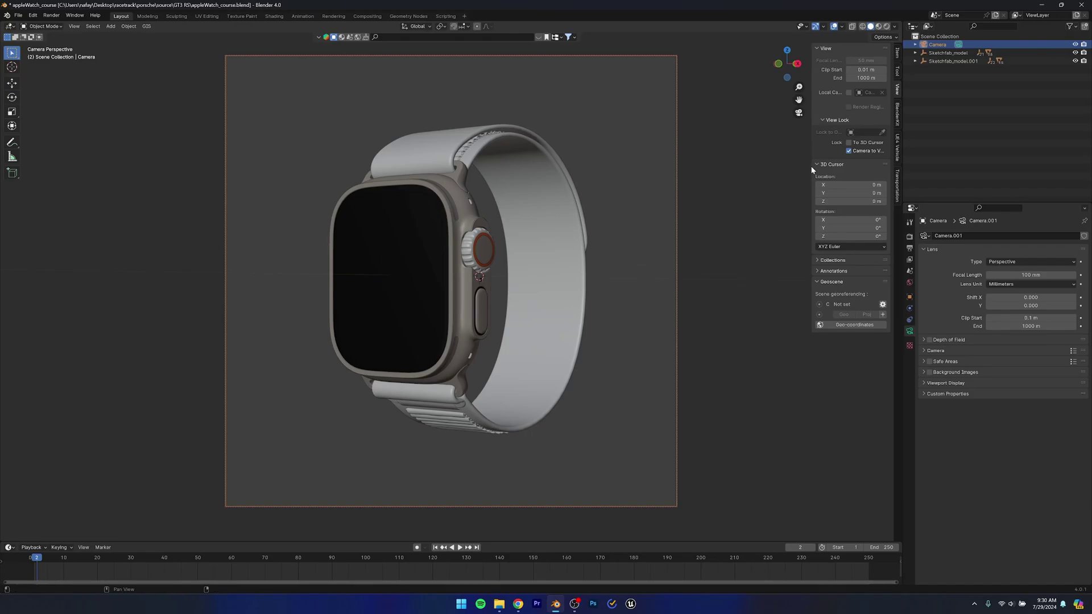
click(849, 151)
scroll(520, 313, down, 2)
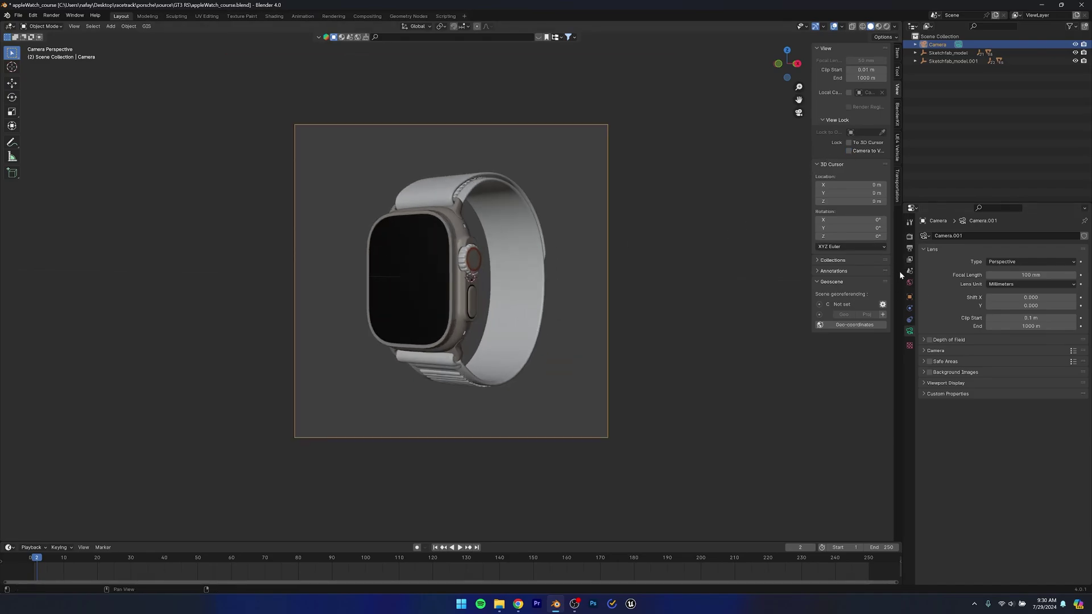
Split the 3D viewport vertically into two and narrow the one that holds the camera view.
right_click(902, 370)
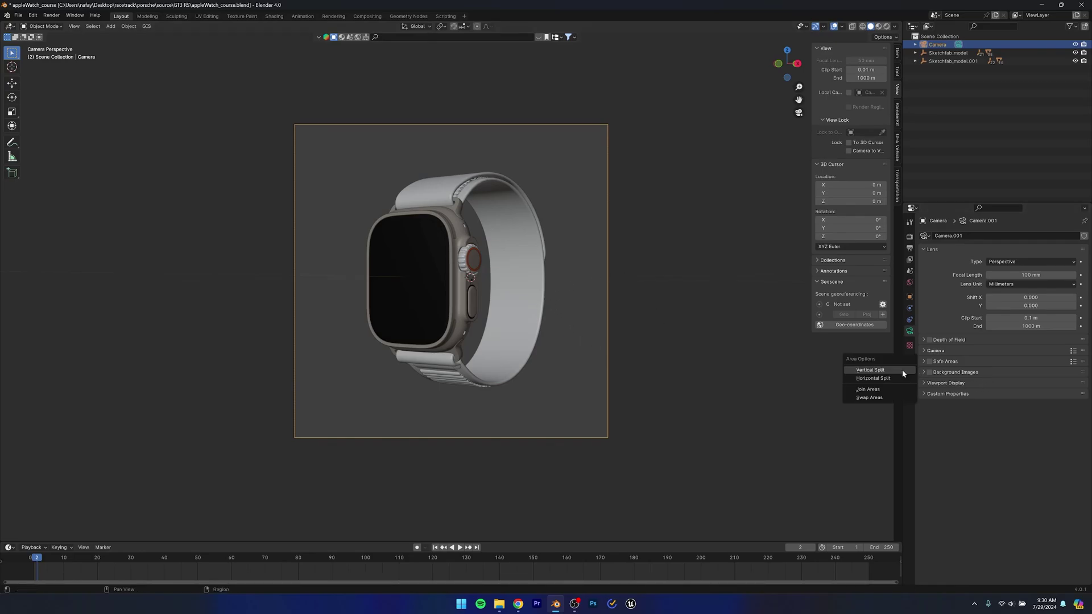
click(883, 371)
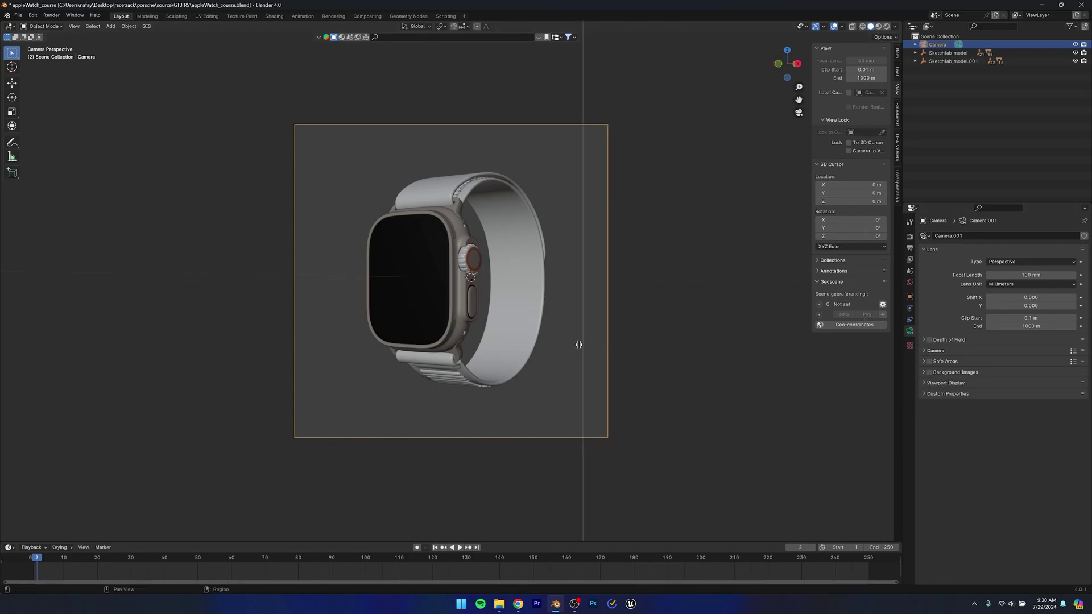
click(557, 349)
scroll(318, 307, up, 3)
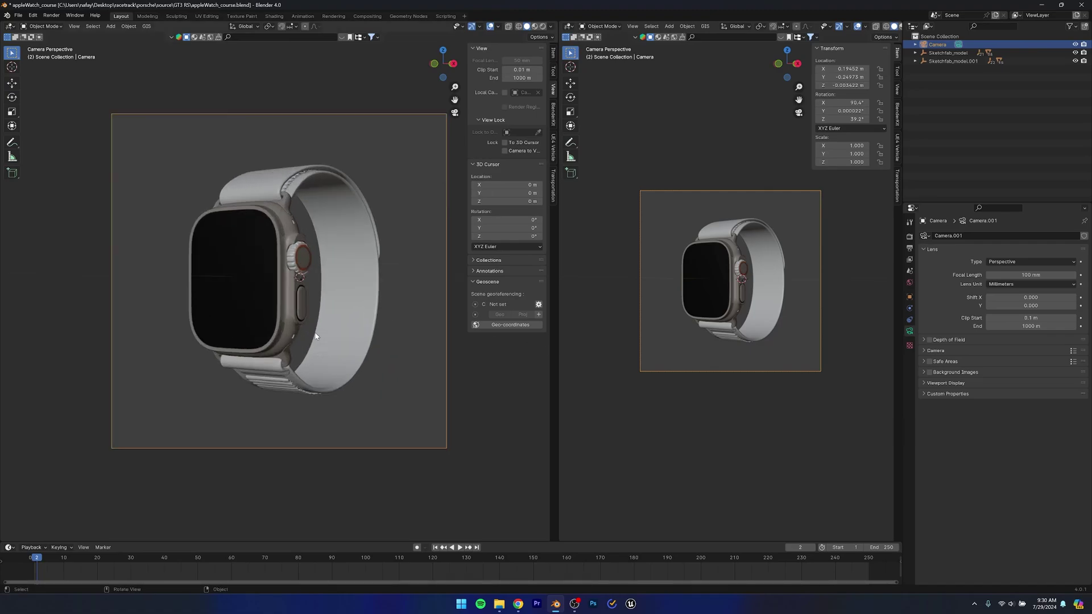
shift+middle_drag(318, 307, 289, 308)
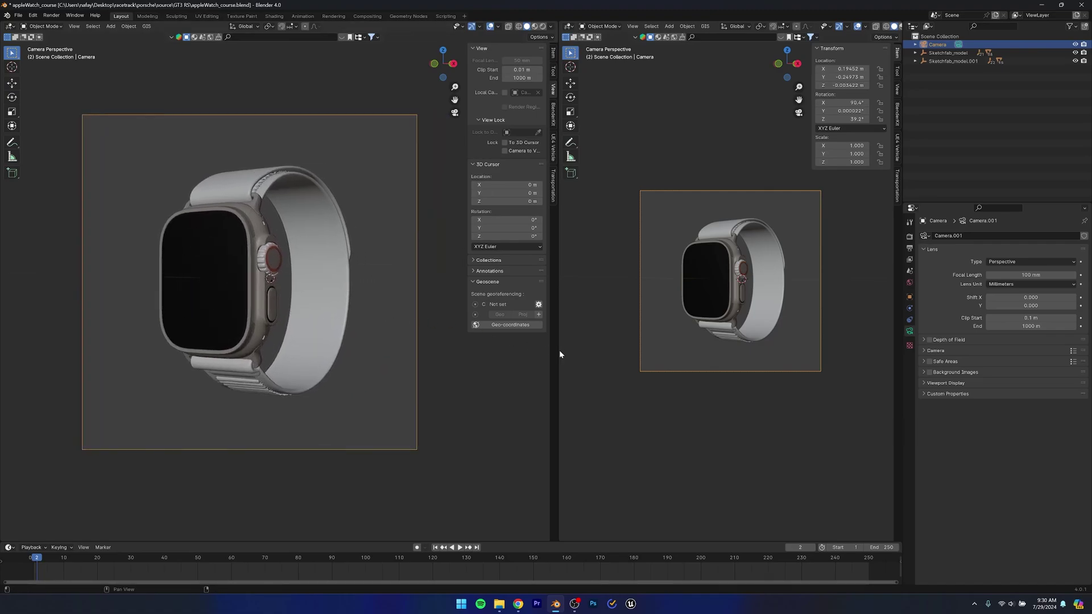
drag(558, 350, 467, 348)
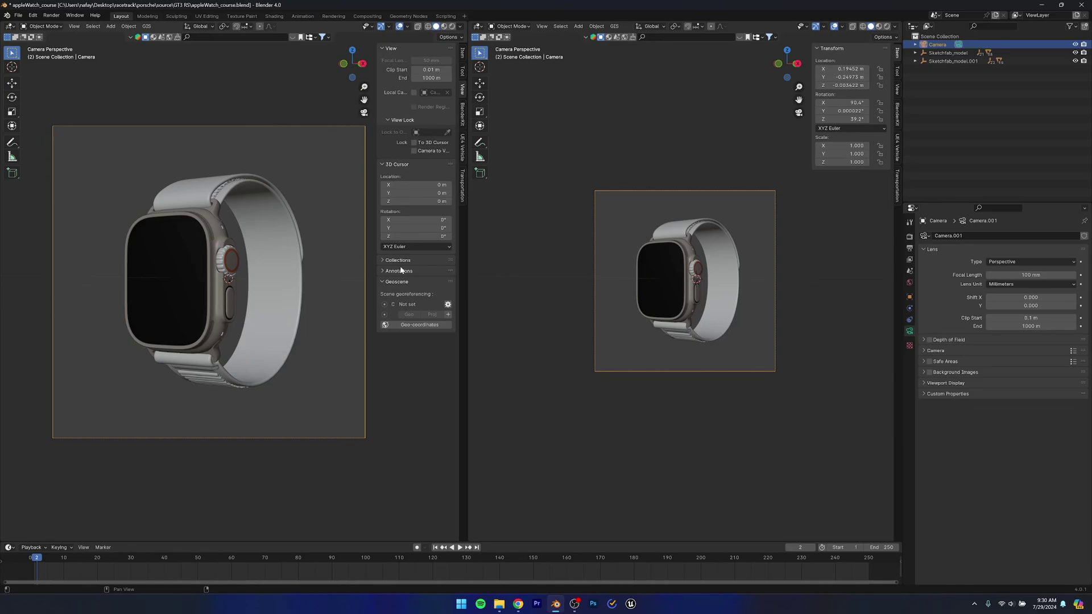
Hide the sidebar, gizmos and overlays in the narrower camera viewport and center the frame in it.
key(n)
mouse_move(298, 236)
shift+middle_down()
mouse_move(345, 240)
mouse_move(290, 242)
shift+middle_up()
click(381, 27)
click(400, 27)
scroll(302, 241, up, 1)
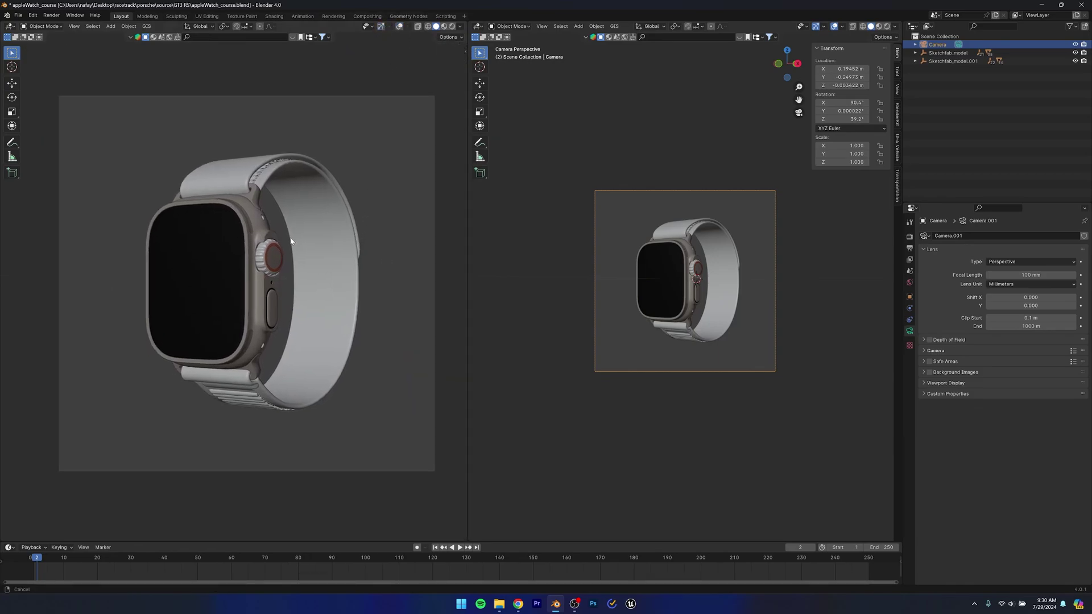
Take the second viewport out of camera view into a free perspective, enlarge it slightly and save the file.
middle_drag(650, 285, 680, 317)
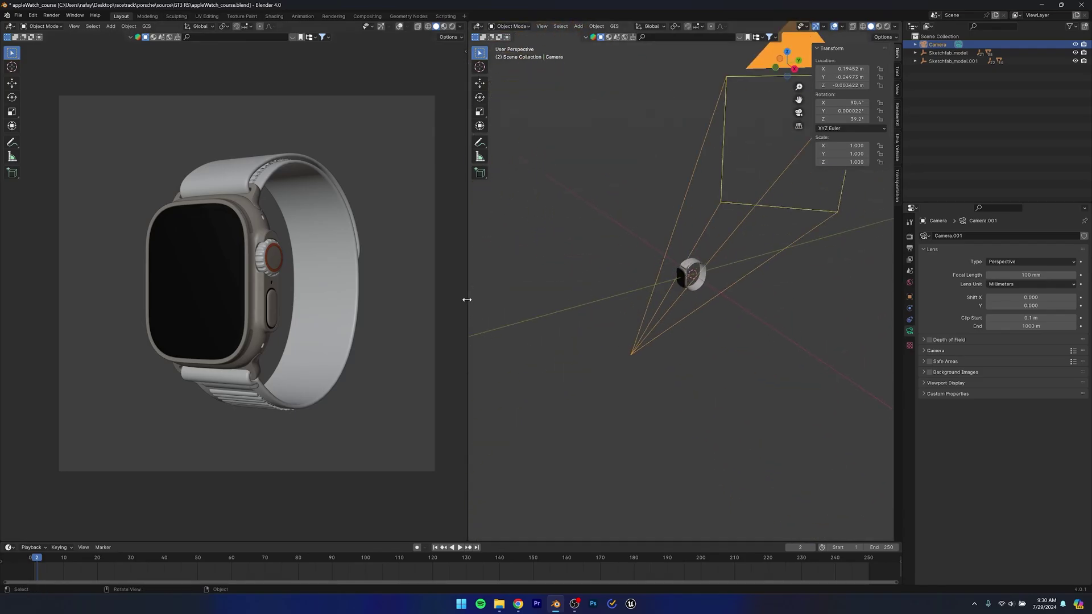
drag(466, 300, 435, 302)
key(ctrl+s)
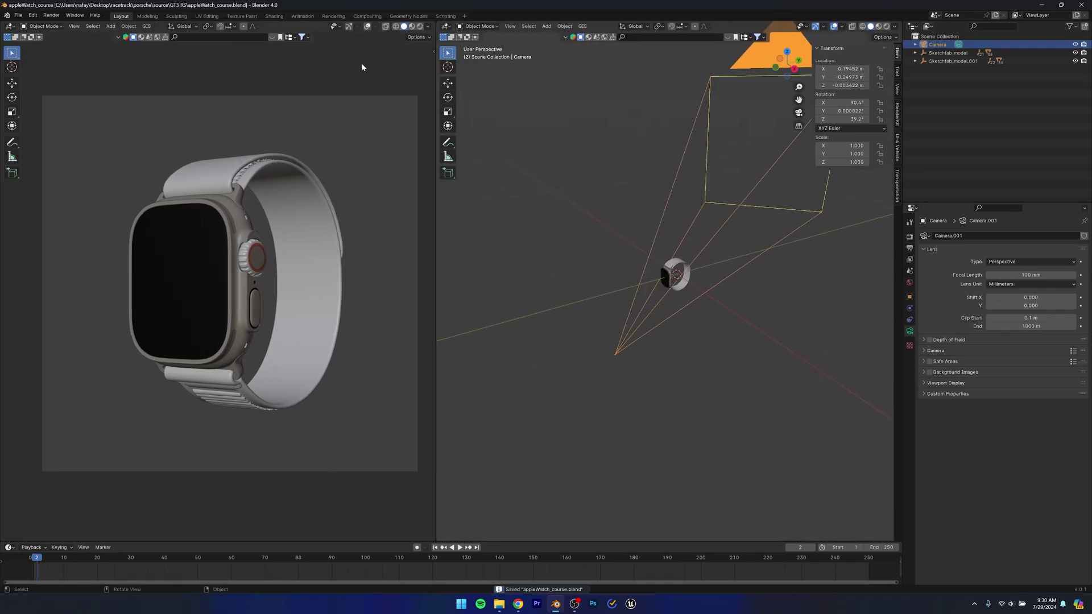
Switch the camera viewport to rendered shading and set the render engine to Cycles.
click(420, 26)
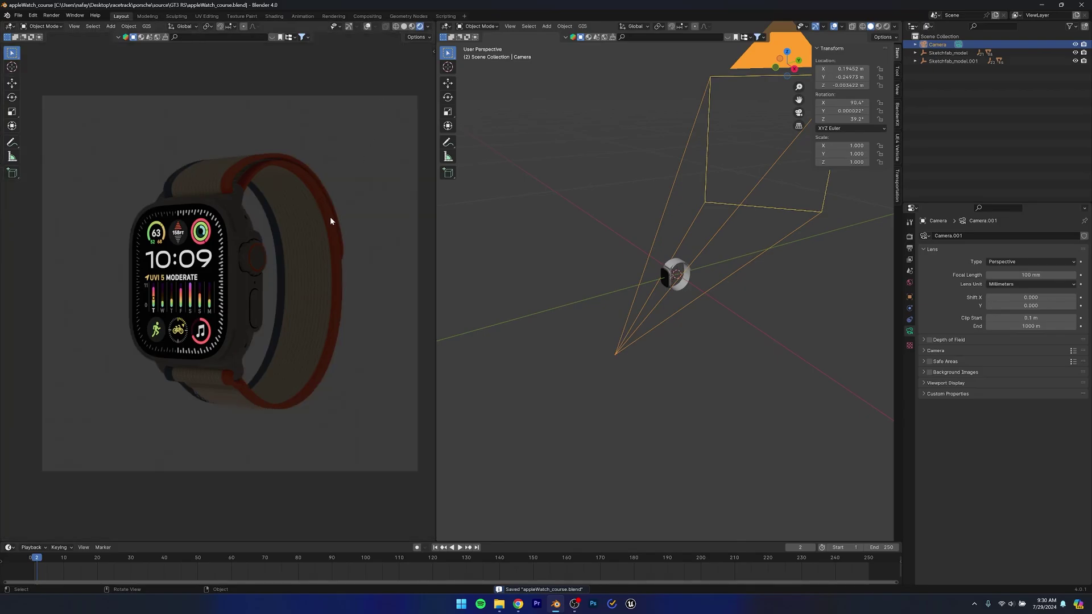
click(909, 237)
click(1001, 237)
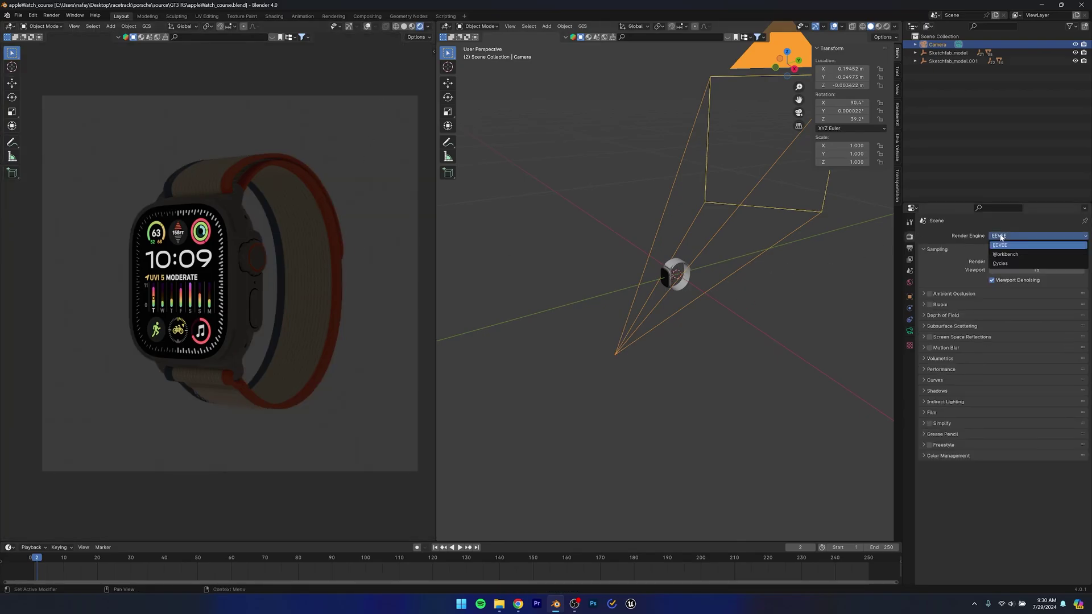
click(1000, 264)
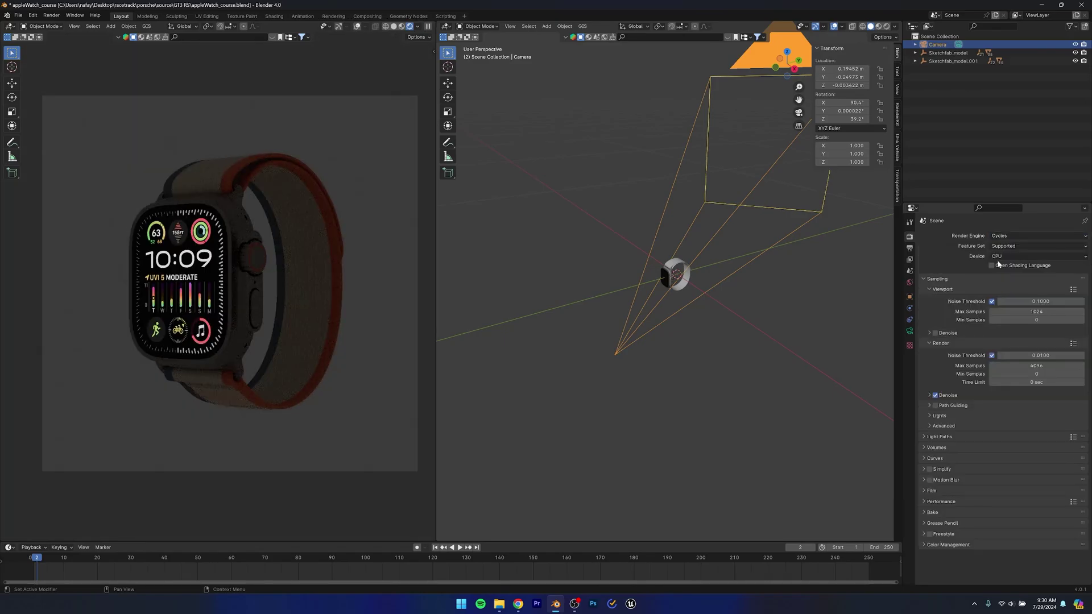
Set the Cycles render device to GPU Compute and save the file.
click(999, 256)
click(1003, 276)
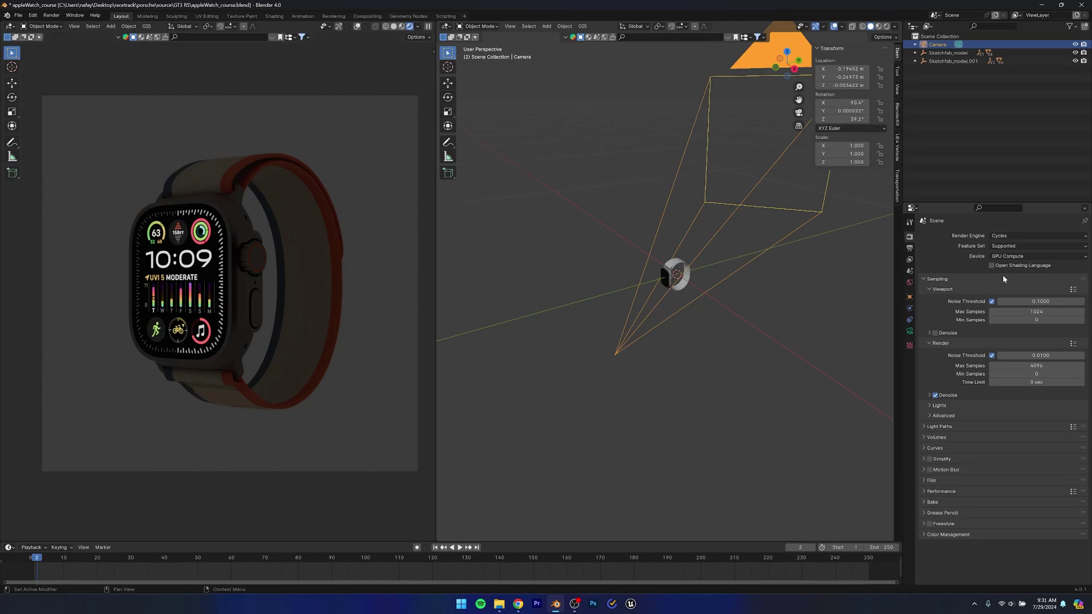
key(ctrl+s)
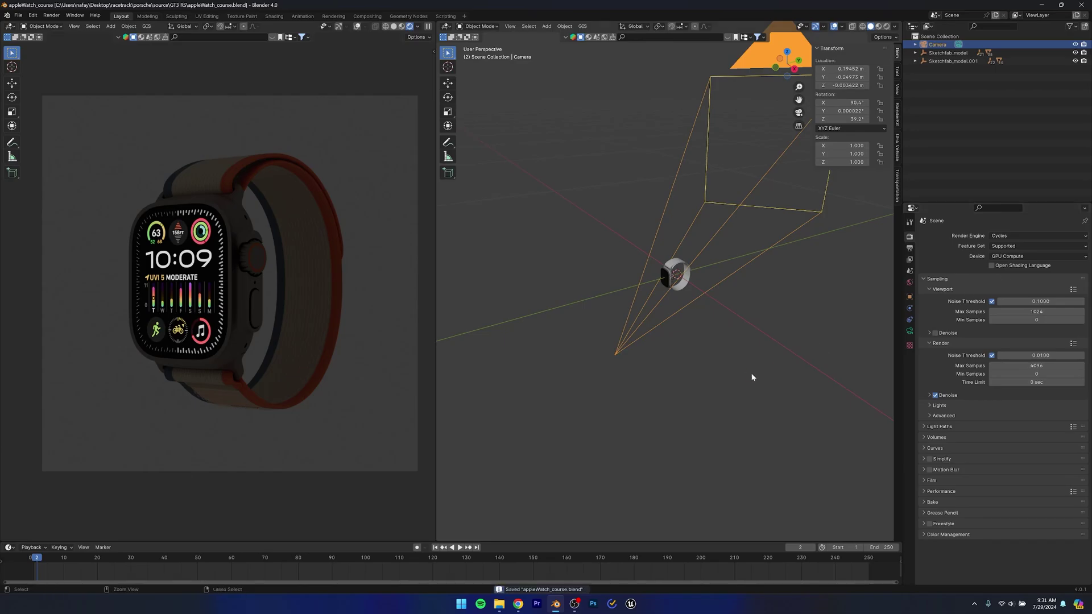
Enable viewport denoising, turn off the viewport noise threshold and save the file.
click(935, 333)
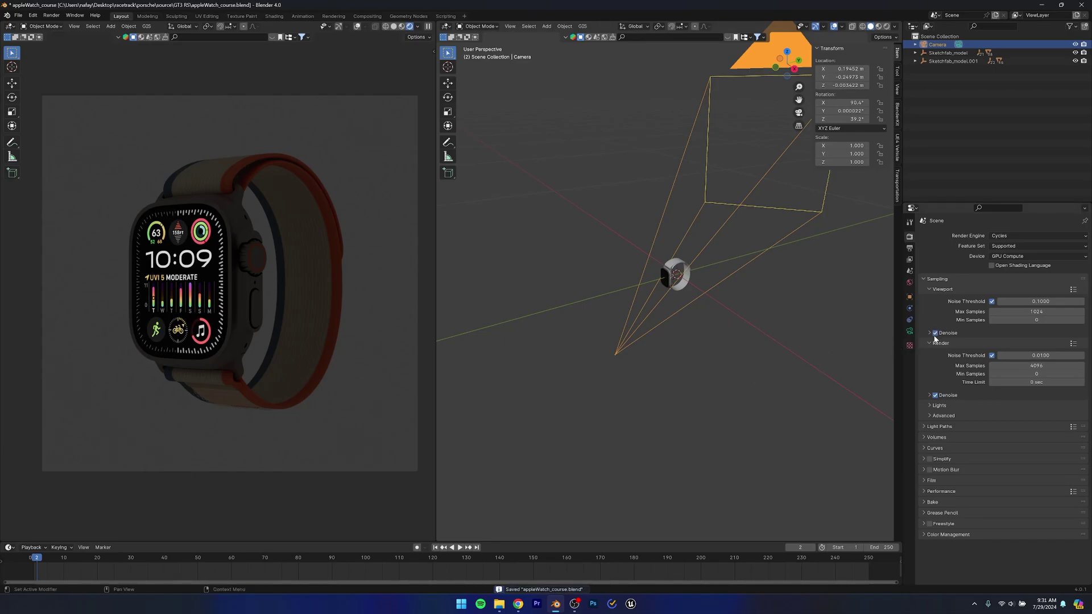
click(993, 302)
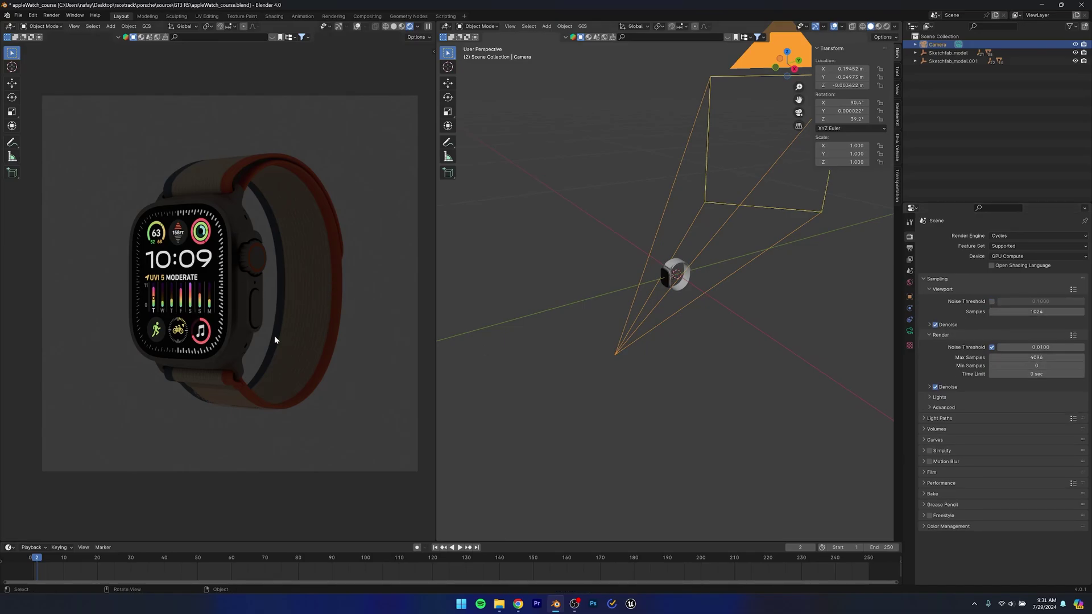
key(ctrl+s)
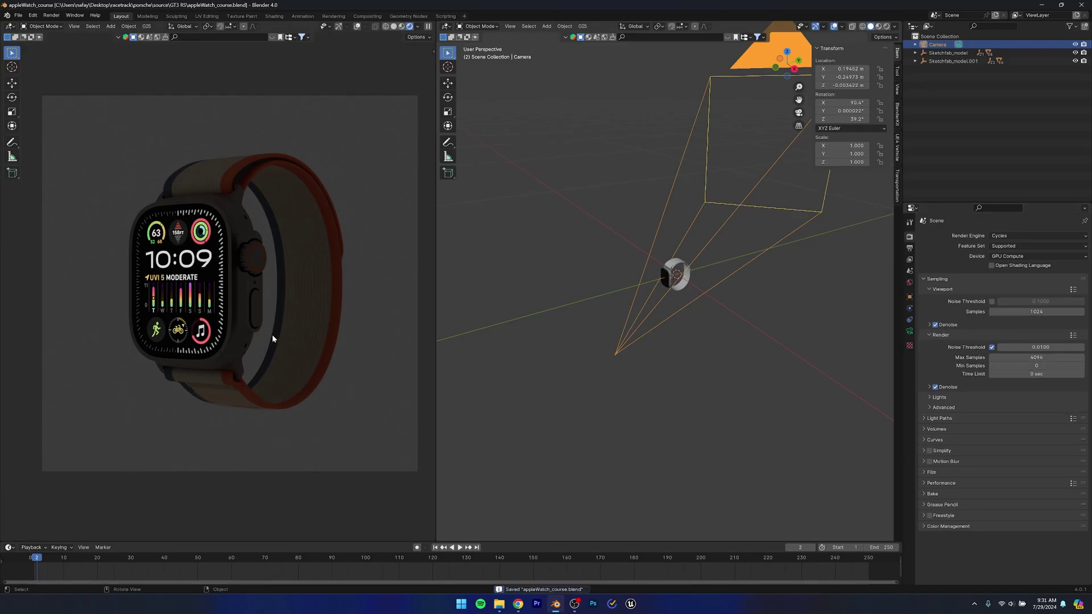
Darken the world background color to black and save the file.
click(910, 284)
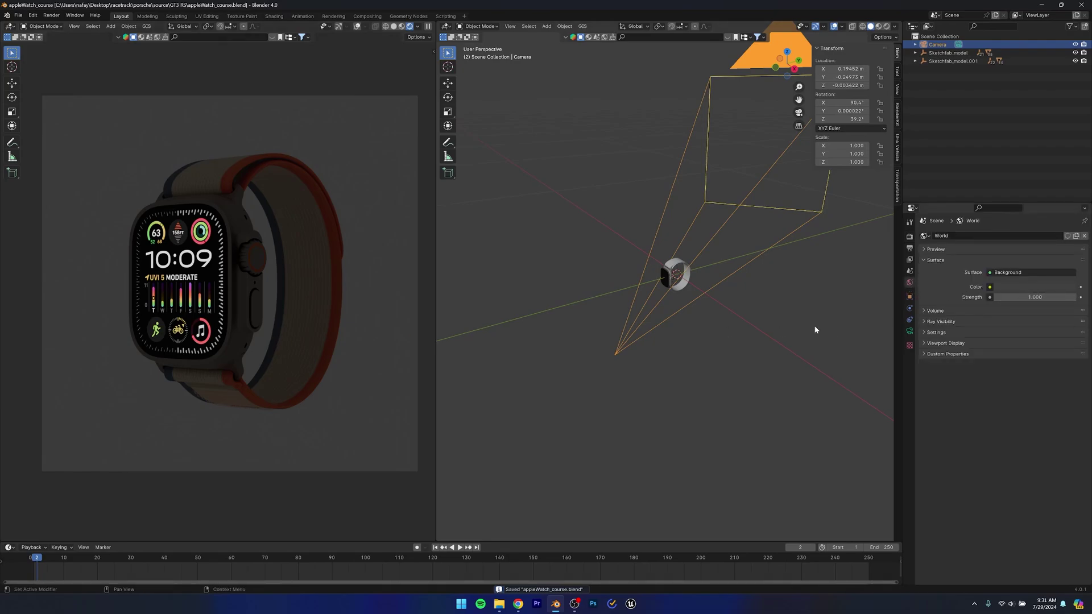
click(1008, 287)
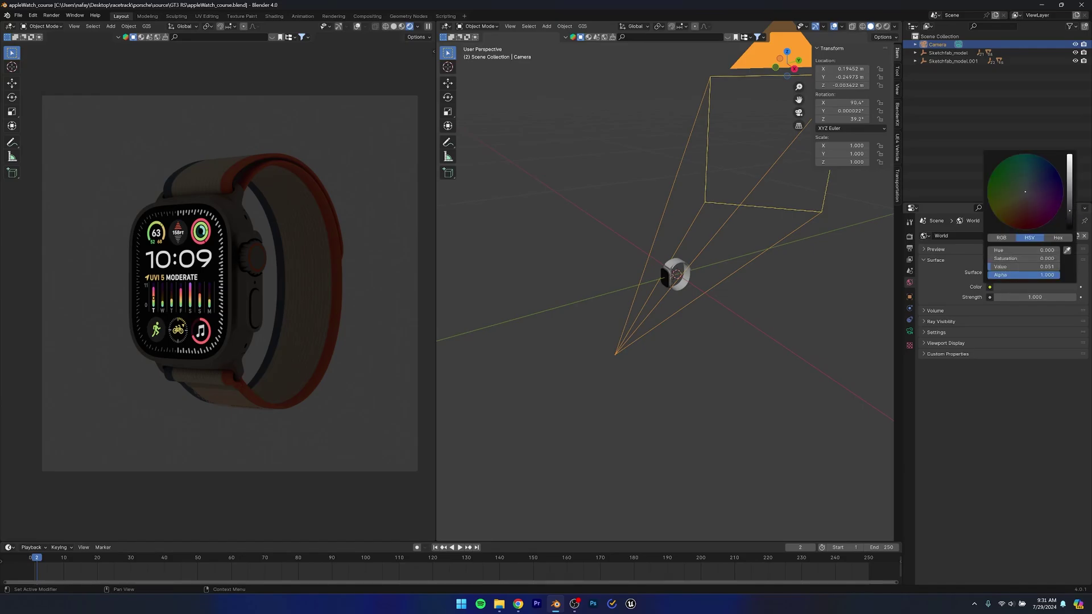
drag(1072, 208, 1072, 230)
click(197, 449)
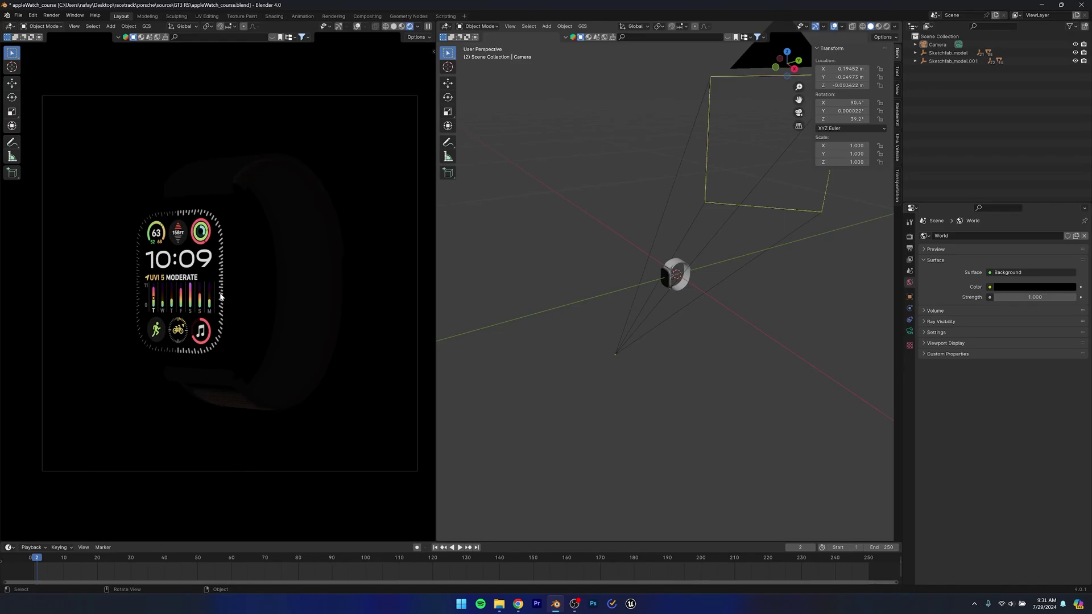
key(ctrl+s)
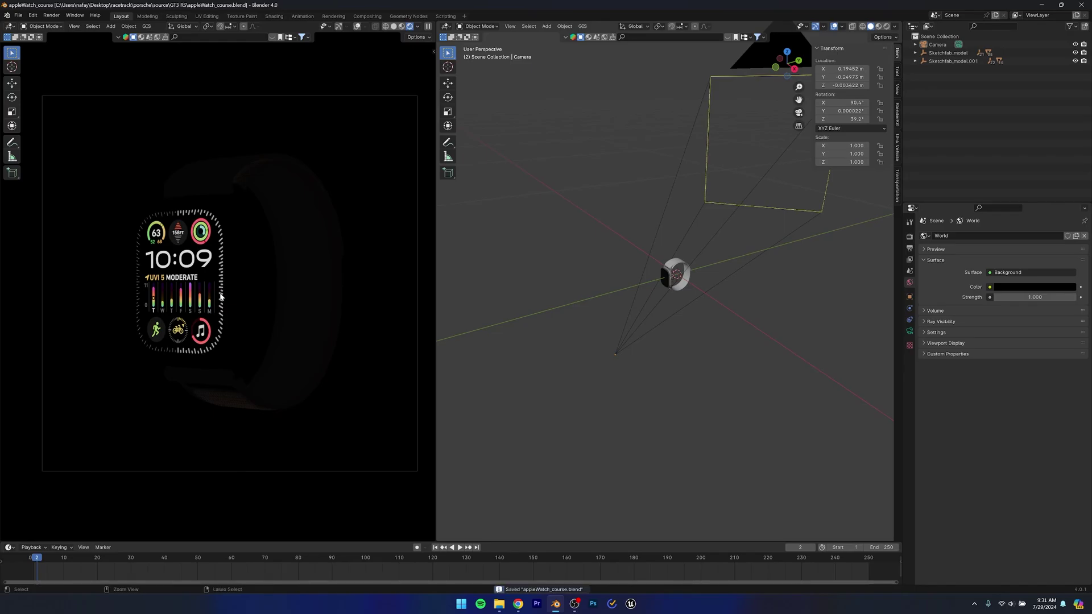
Add an area light at the world origin.
middle_drag(582, 394, 691, 328)
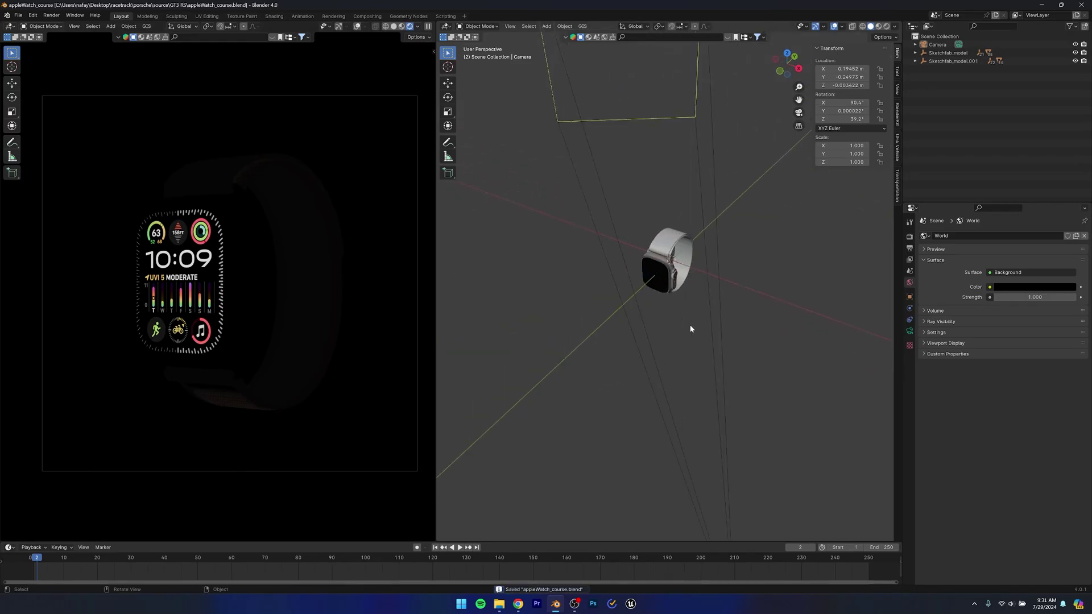
click(546, 26)
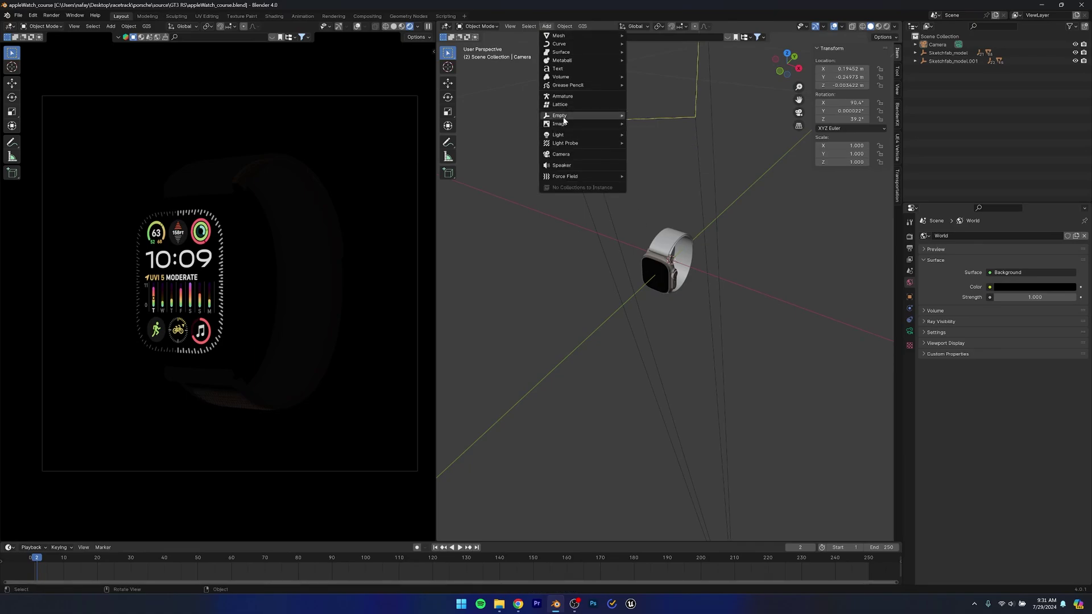
mouse_move(597, 135)
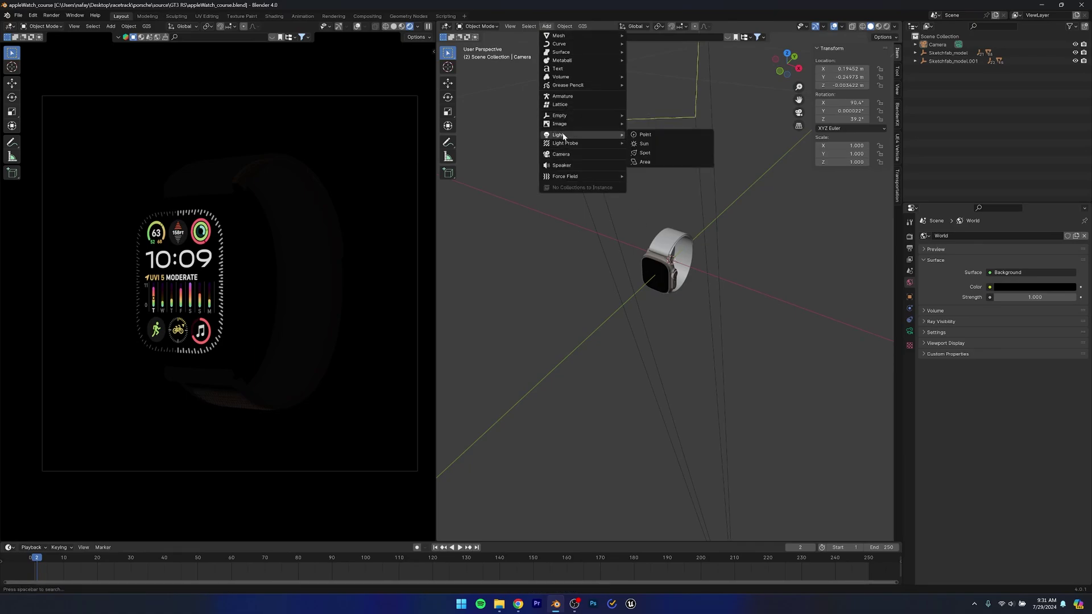
click(647, 162)
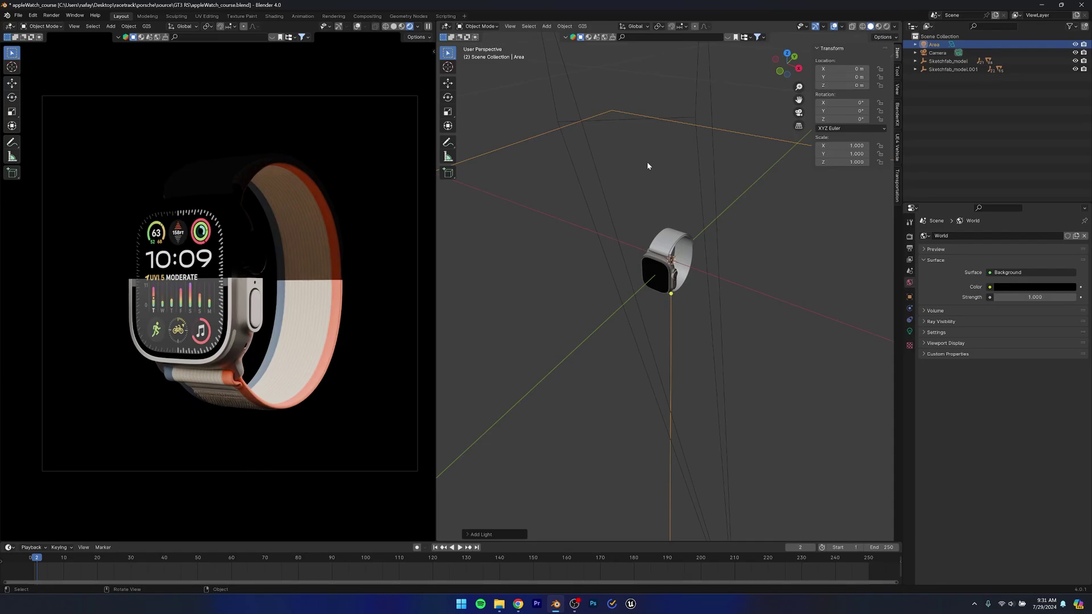
Scale the area light uniformly to about 0.183, slightly wider than the watch.
middle_drag(777, 264, 804, 250)
key(s)
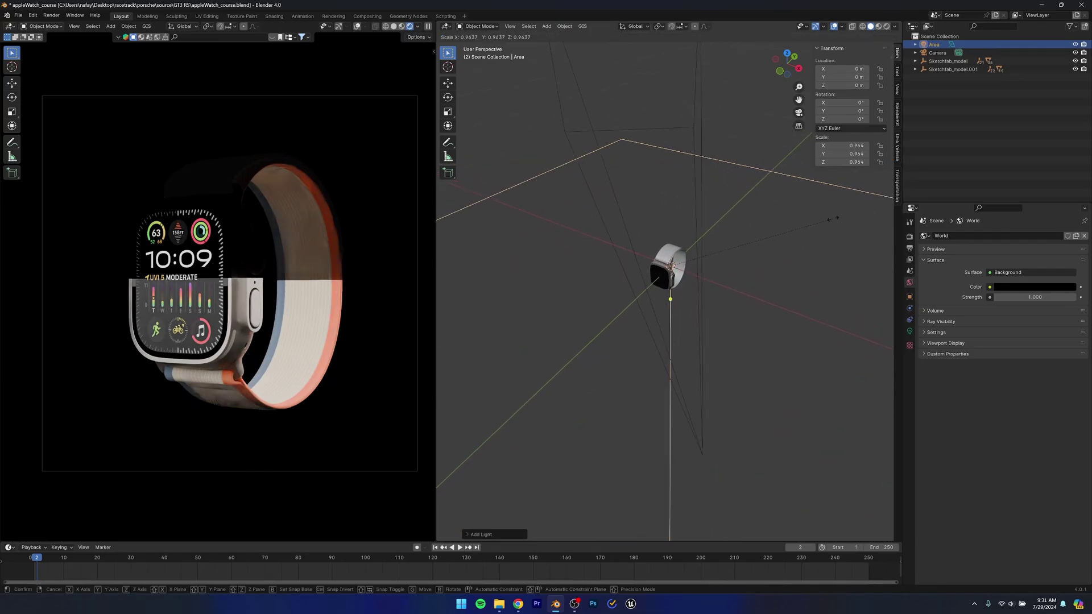
click(698, 263)
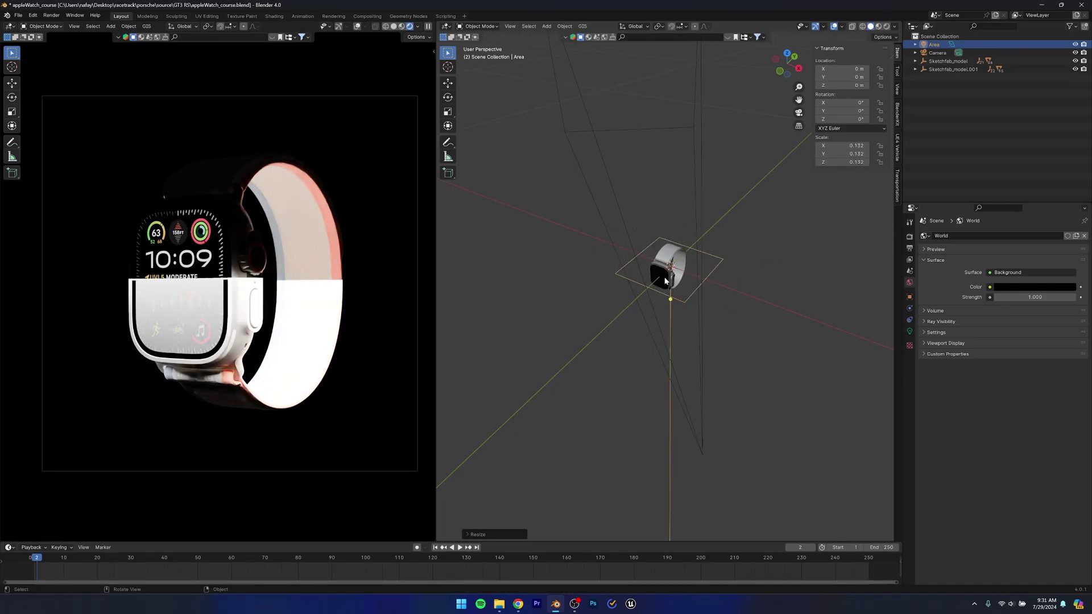
middle_drag(698, 264, 721, 221)
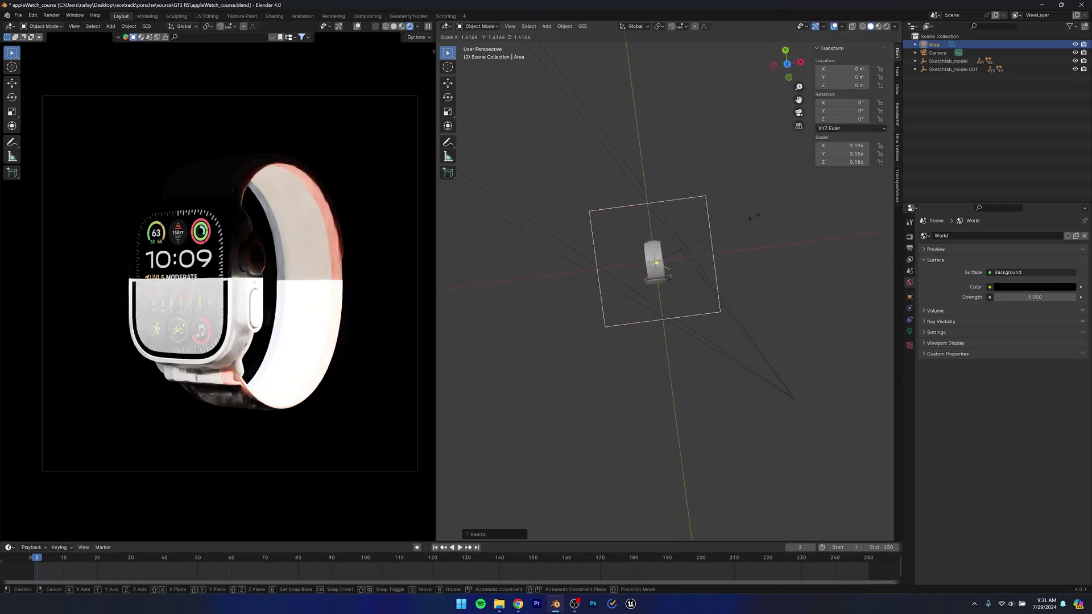
click(627, 283)
Move the area light along the X axis to about 0.29 m, clear of the watch.
middle_drag(627, 283, 681, 300)
key(g)
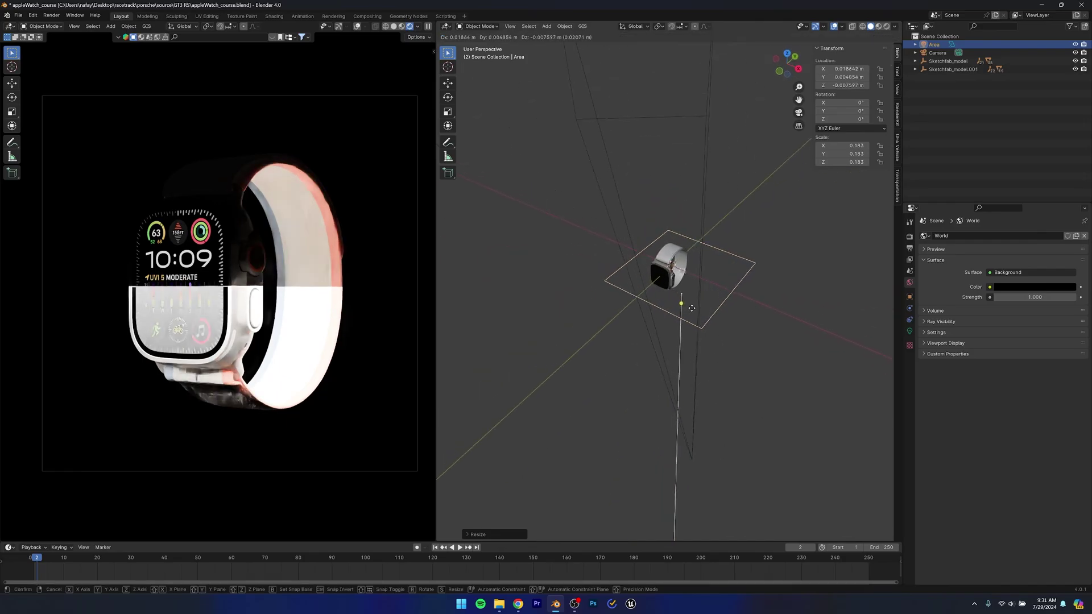
key(x)
click(846, 371)
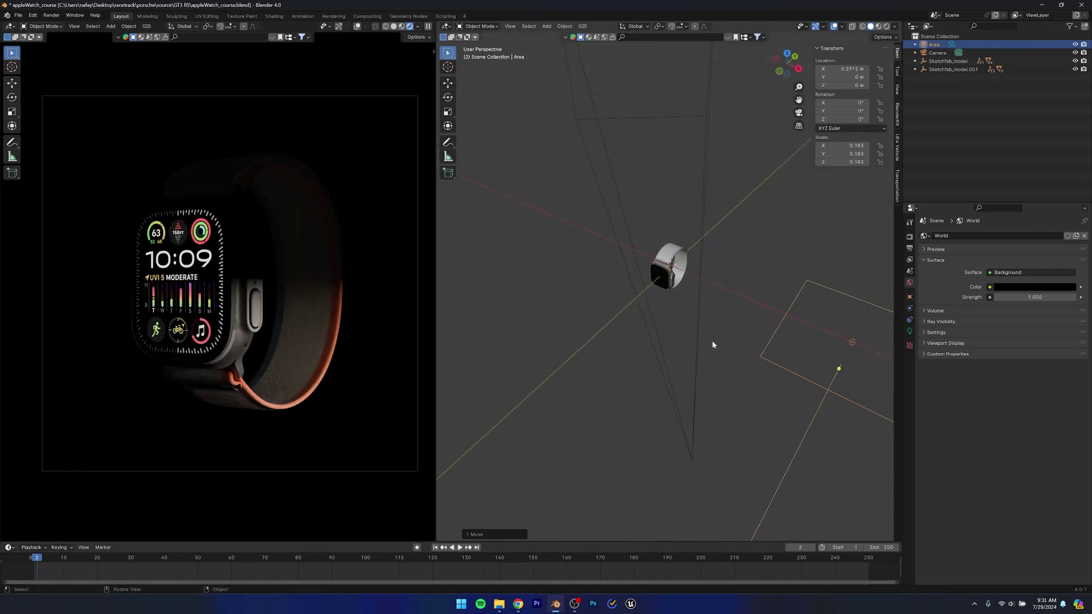
Rotate the area light -90° around the X axis so it stands upright.
middle_drag(712, 344, 639, 343)
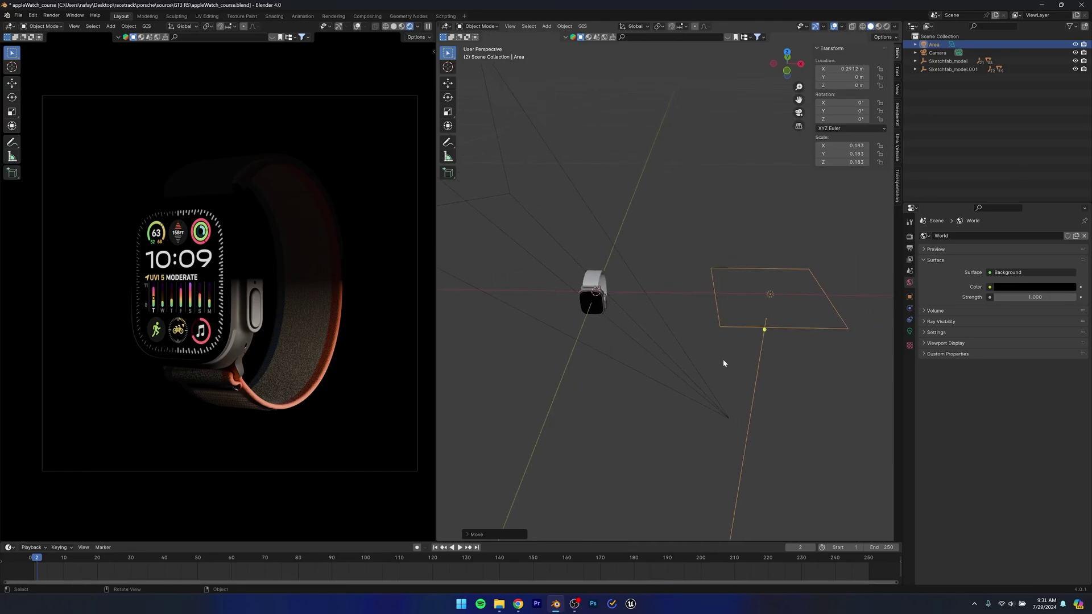
text(rx9)
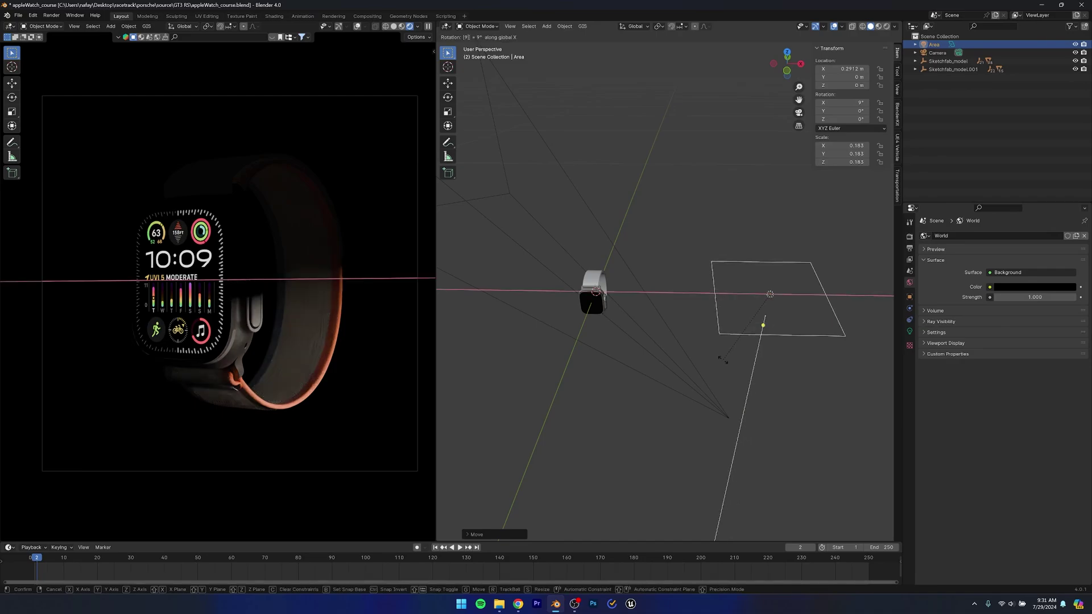
text(0)
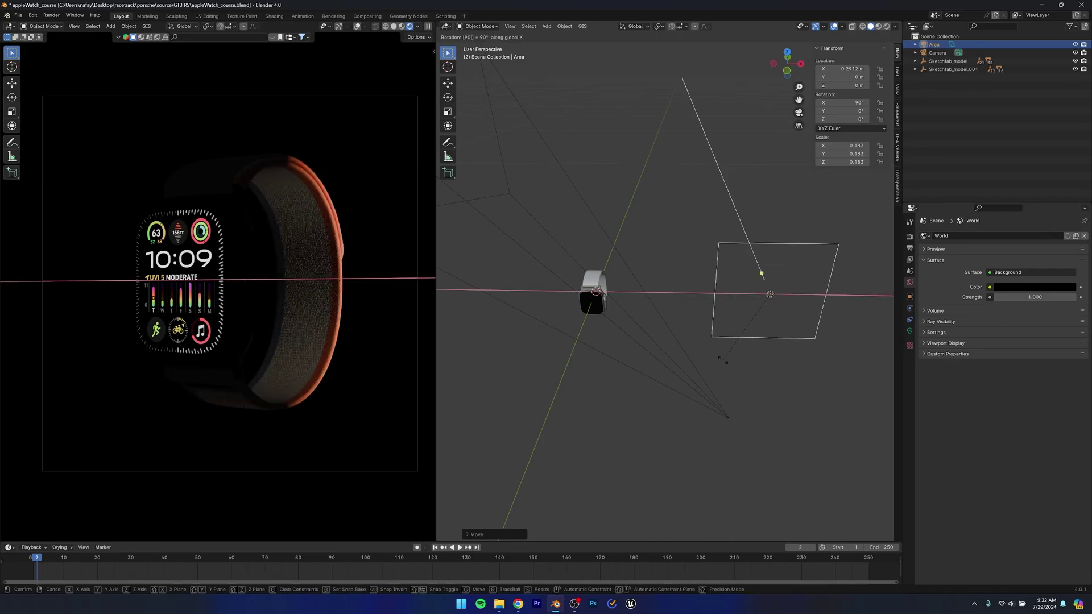
key(BackSpace)
key(BackSpace)
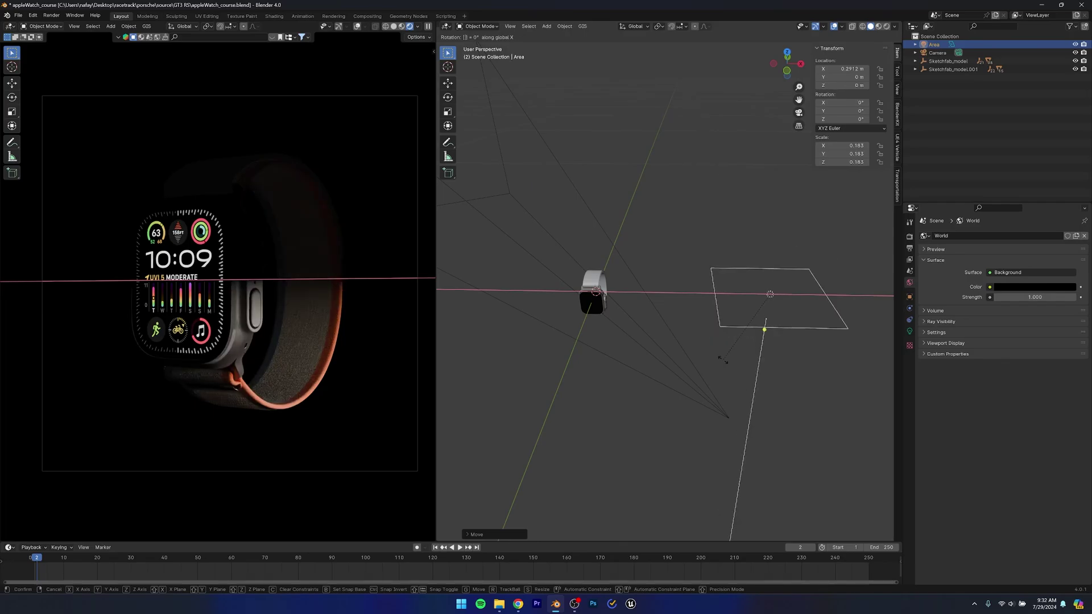
text(-90)
key(Return)
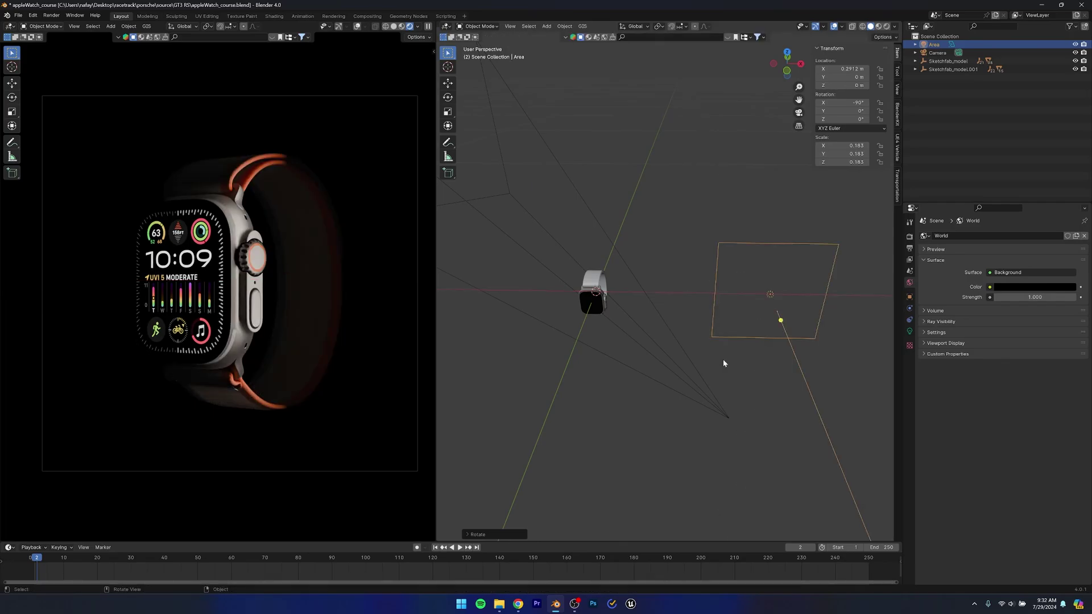
From the top view, move the area light closer to the watch, at about X 0.21 m and Y 0.031 m.
middle_drag(722, 359, 714, 391)
scroll(720, 368, down, 1)
scroll(697, 364, up, 2)
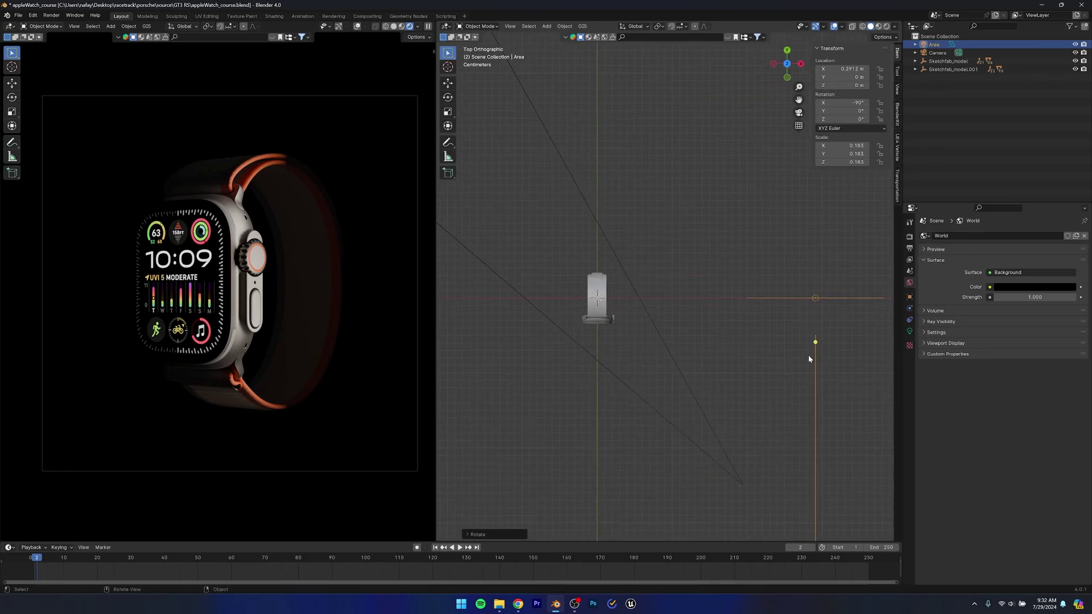
drag(808, 355, 746, 335)
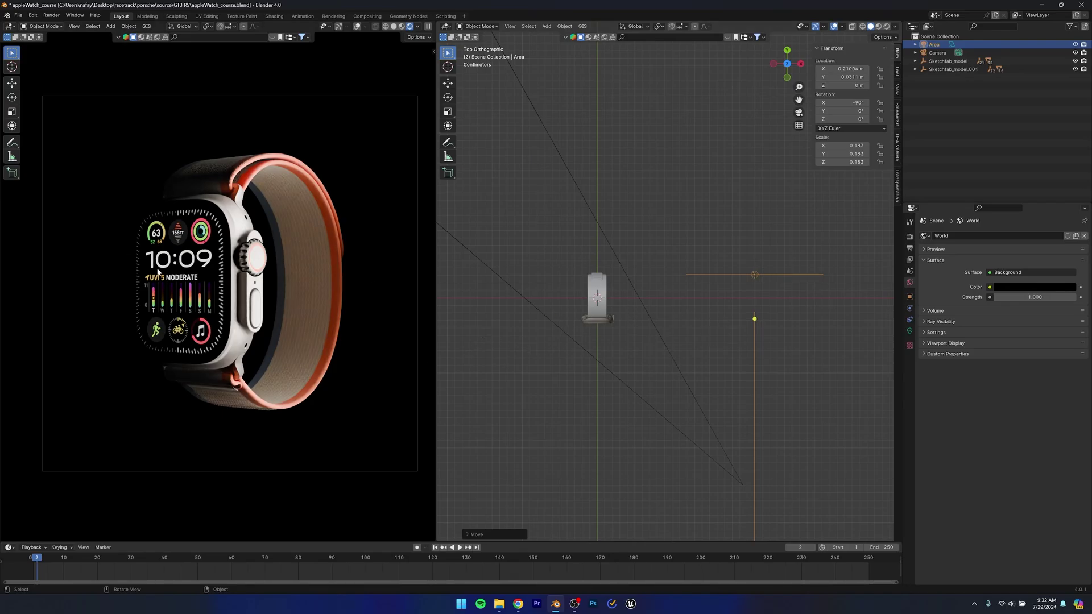
Rotate the area light about -15° around Z and move it to about X 0.202 m and Y -0.03 m.
key(r)
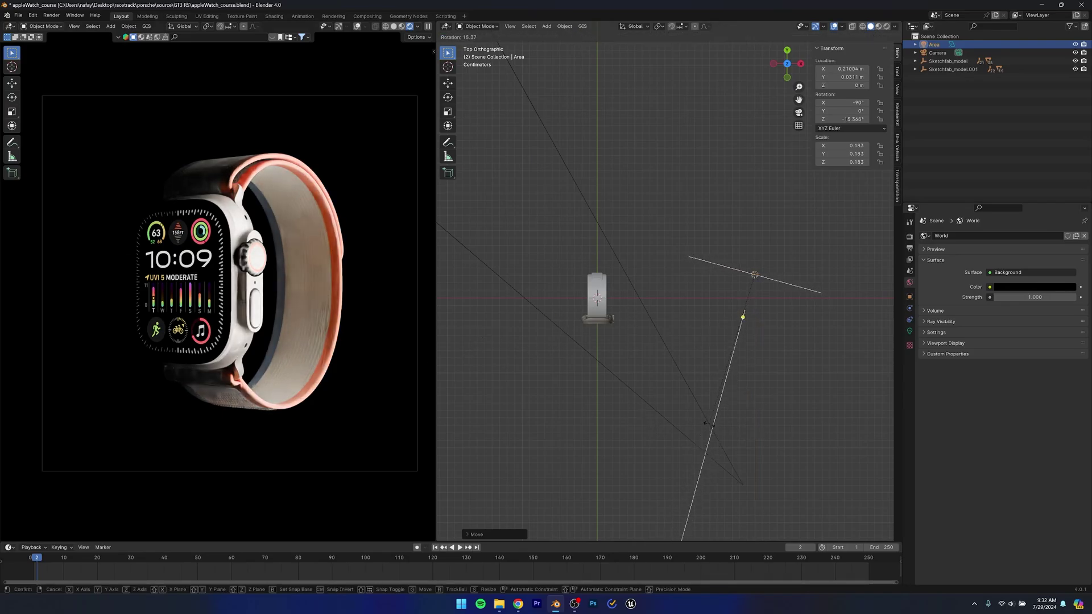
click(709, 428)
key(g)
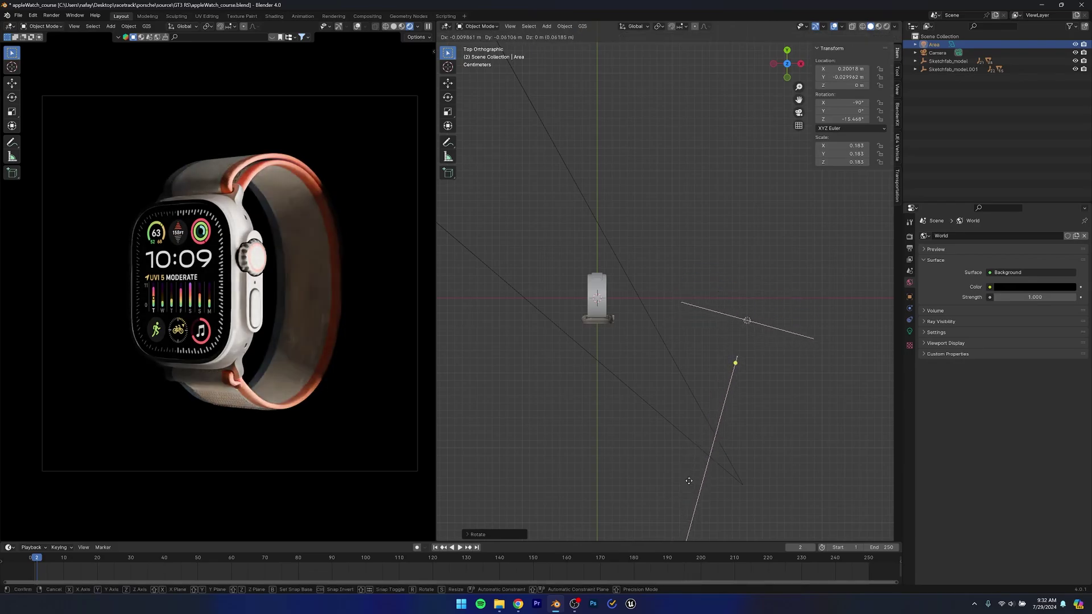
click(690, 481)
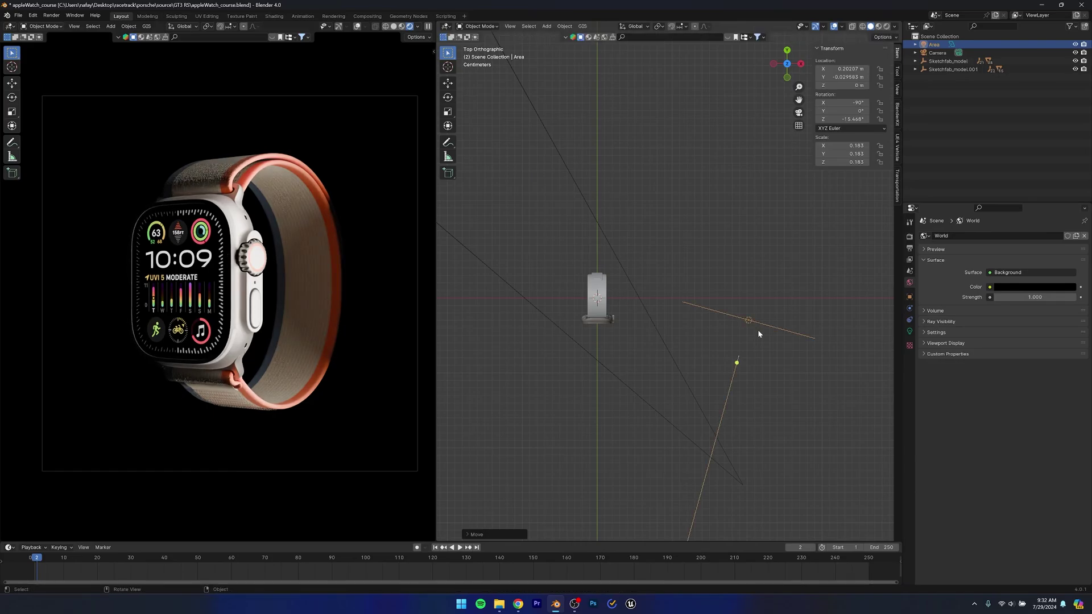
Try 5 W for the area light's power and settle on 3 W.
click(910, 331)
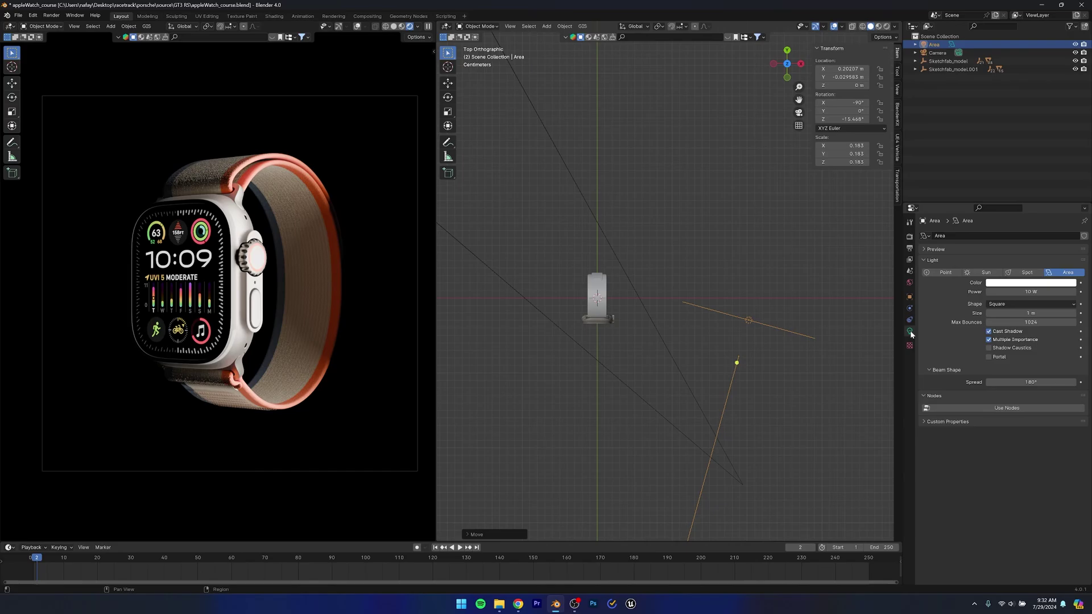
click(1055, 290)
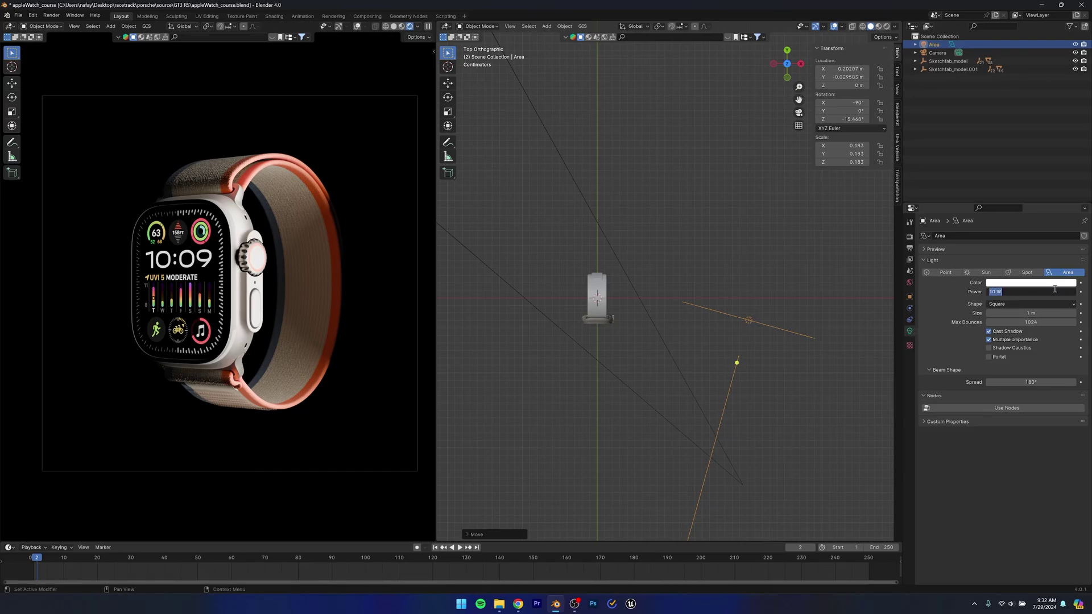
text(5)
key(Return)
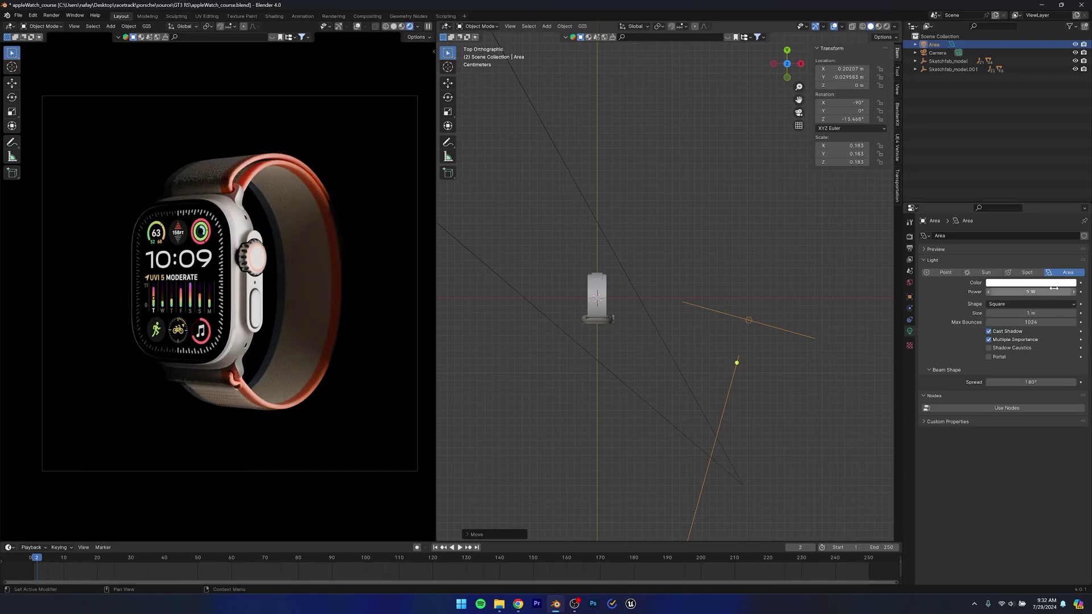
click(1054, 290)
text(2)
text(3)
key(Return)
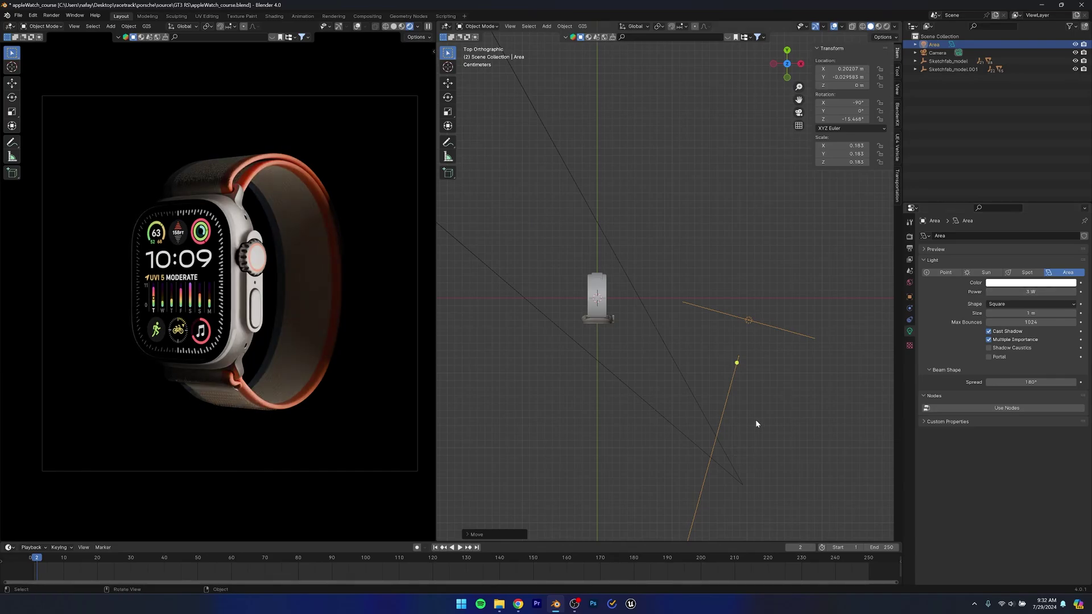
Scale the area light down to about 0.101 and move it to about X 0.149 m and Y -0.034 m.
key(s)
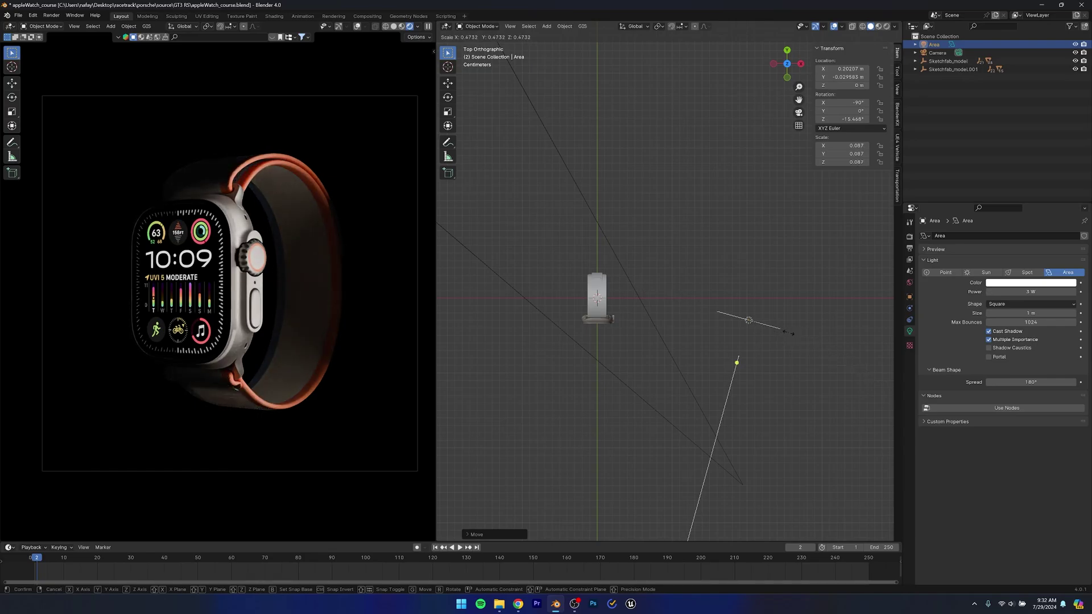
click(734, 353)
key(g)
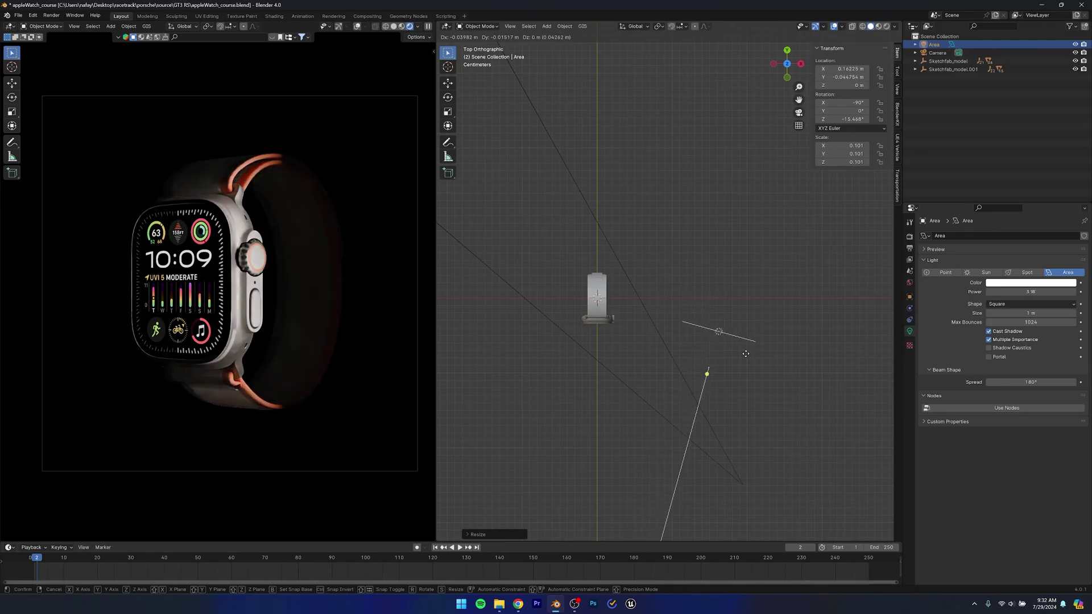
click(736, 347)
Reshape the area light into a tall strip, narrowing its X scale to about 0.076 and stretching it vertically to about 0.208.
middle_drag(662, 426, 663, 325)
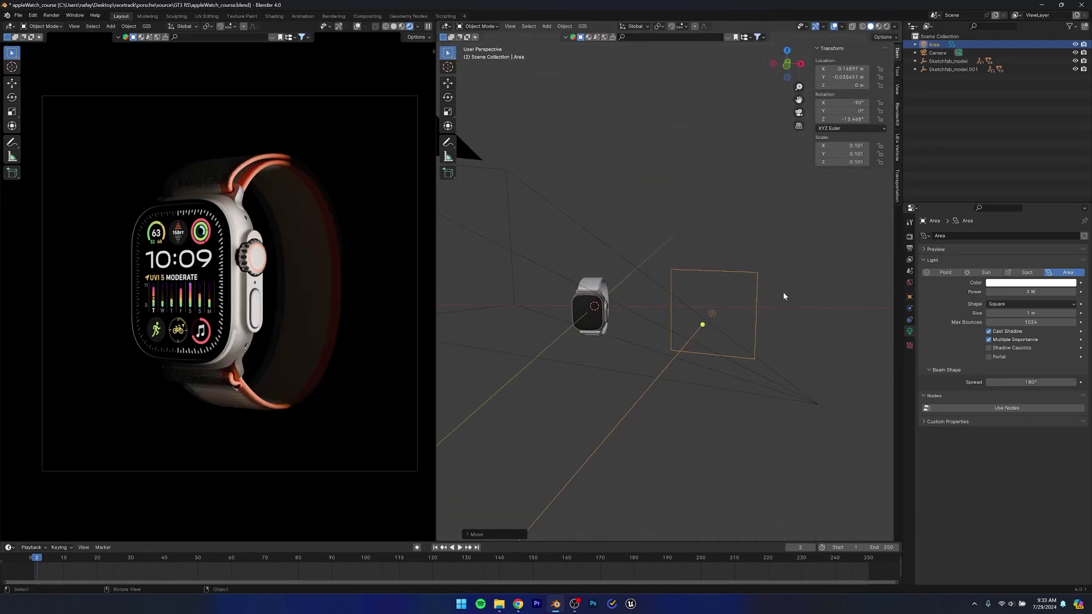
key(s)
key(x)
click(760, 294)
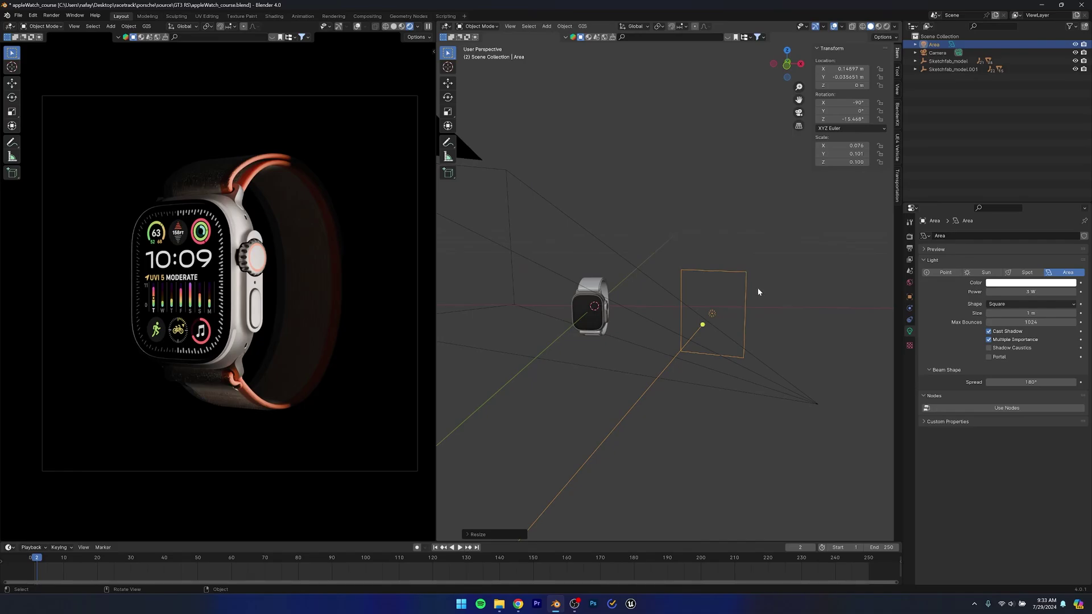
key(s)
key(z)
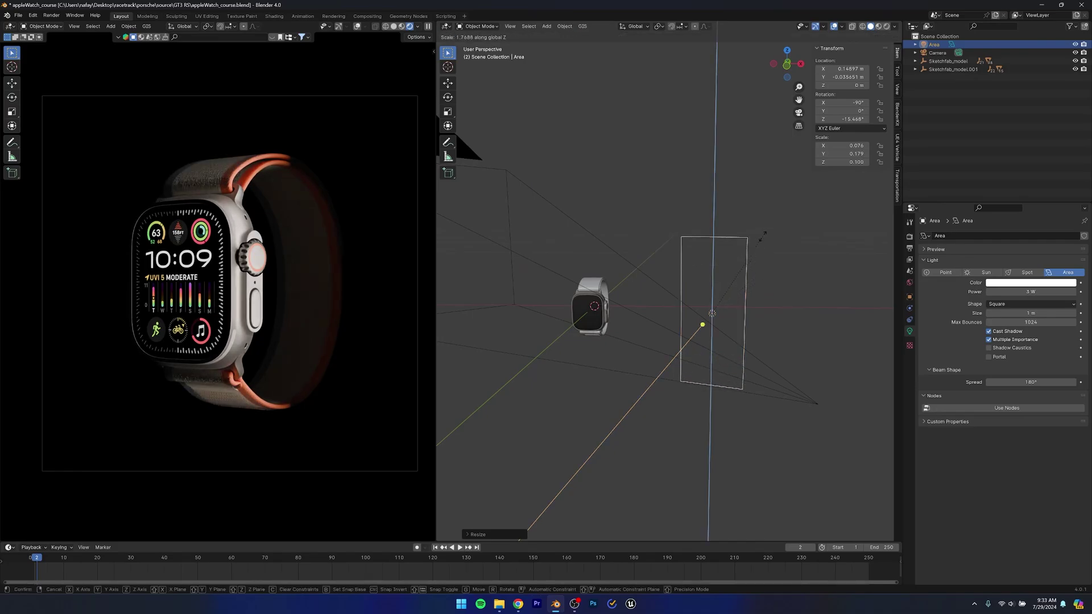
click(771, 225)
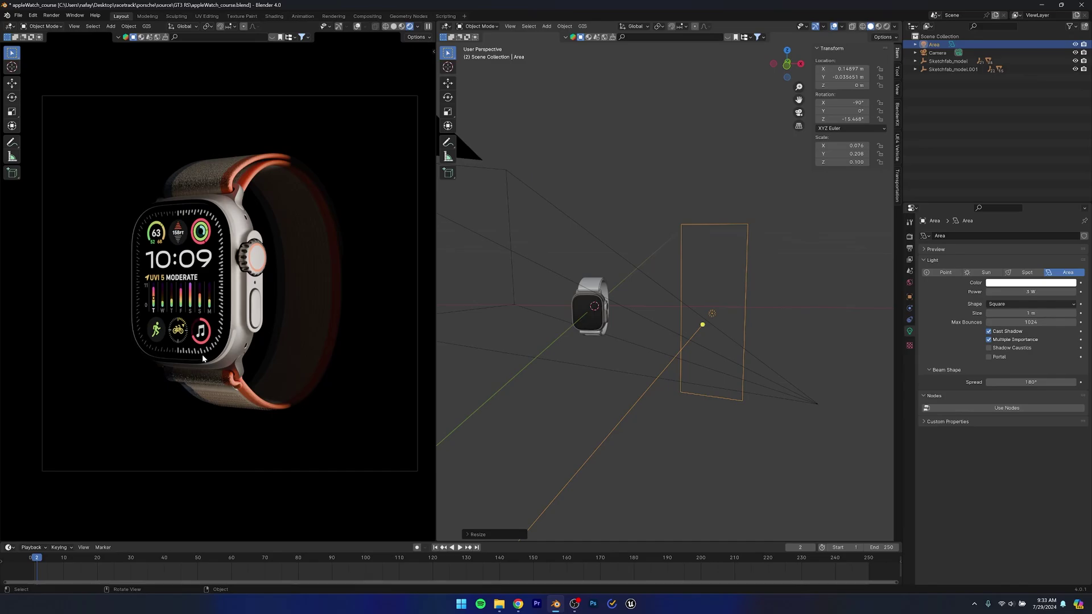
Try 1 W for the area light's power, settle on 2 W and save the file.
middle_drag(633, 350, 656, 354)
key(KP_7)
click(1042, 292)
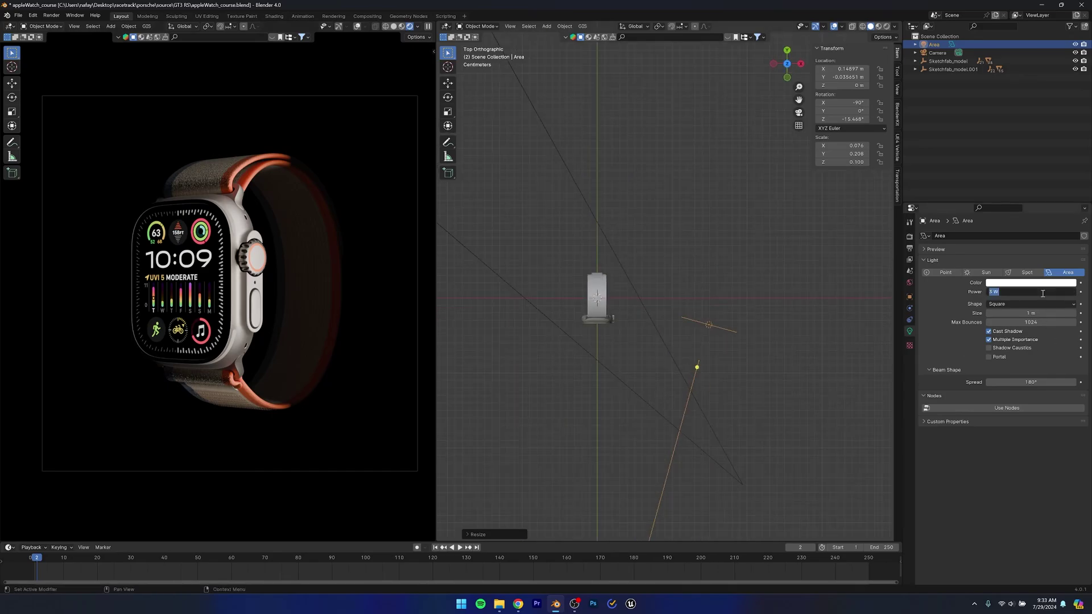
text(1)
key(Return)
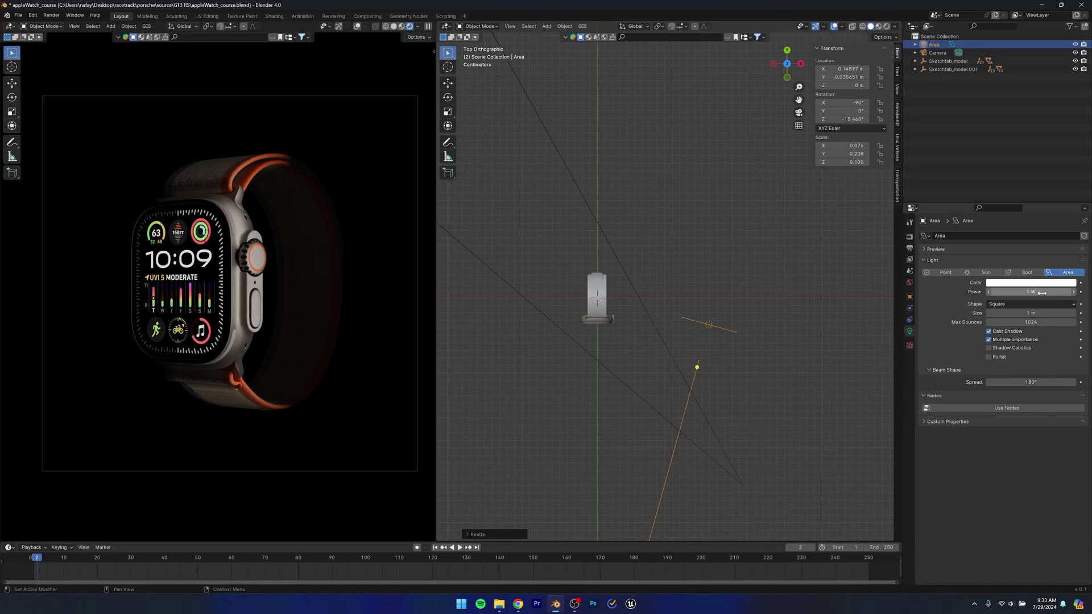
click(1042, 292)
text(2)
key(Return)
key(ctrl+s)
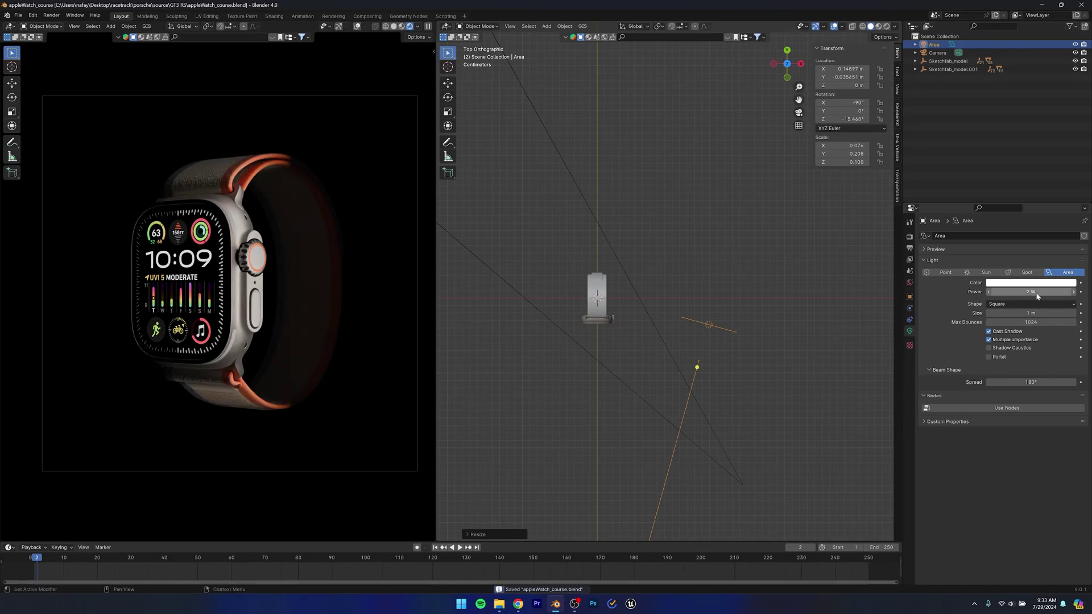
Move the area light closer to the watch, at about X 0.113 m and Y -0.022 m, and set its power to 1 W.
key(g)
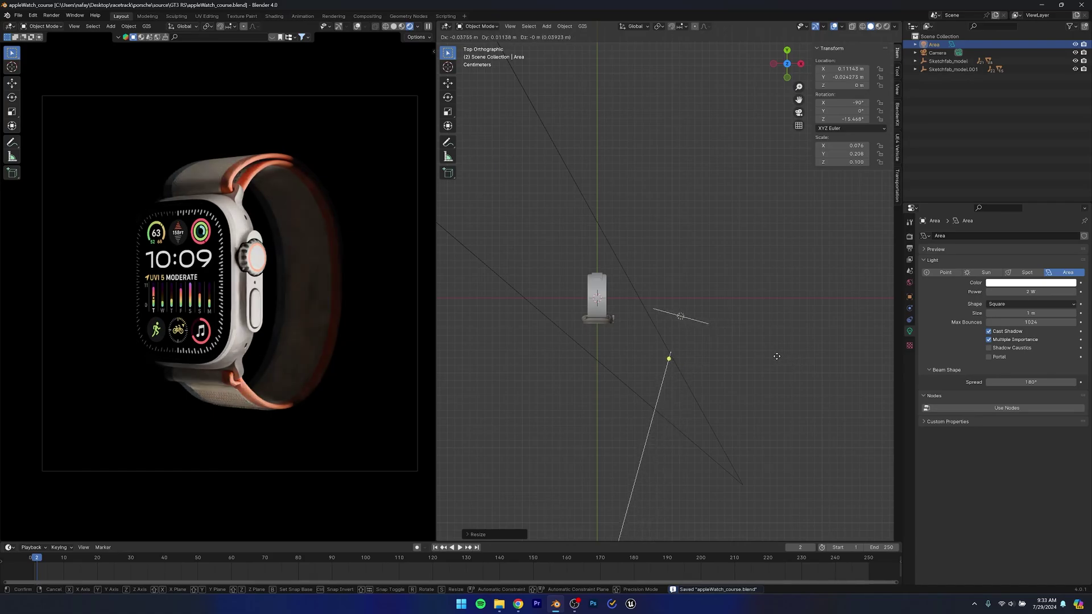
click(777, 356)
click(1018, 291)
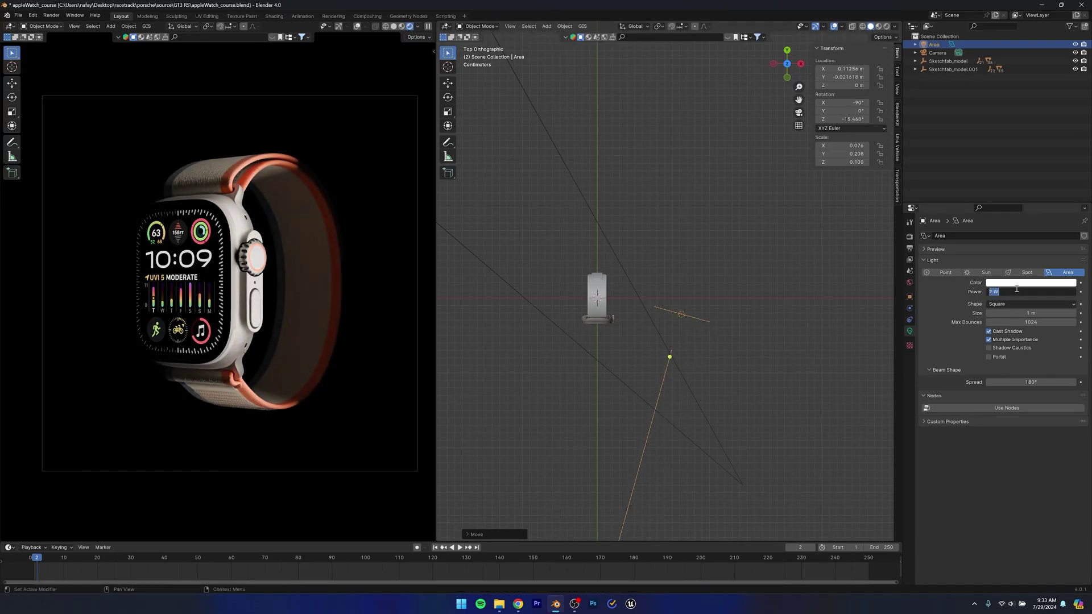
text(1)
key(Return)
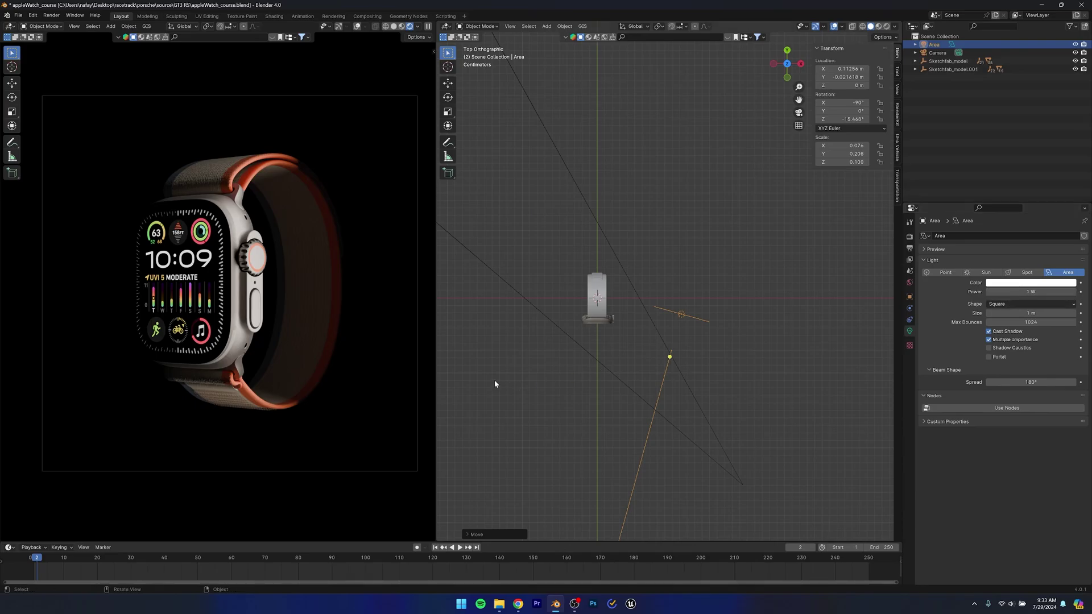
Move the area light outward to about X 0.133 m and Y -0.024 m, and rotate it to about -18.8° around Z.
key(g)
click(710, 337)
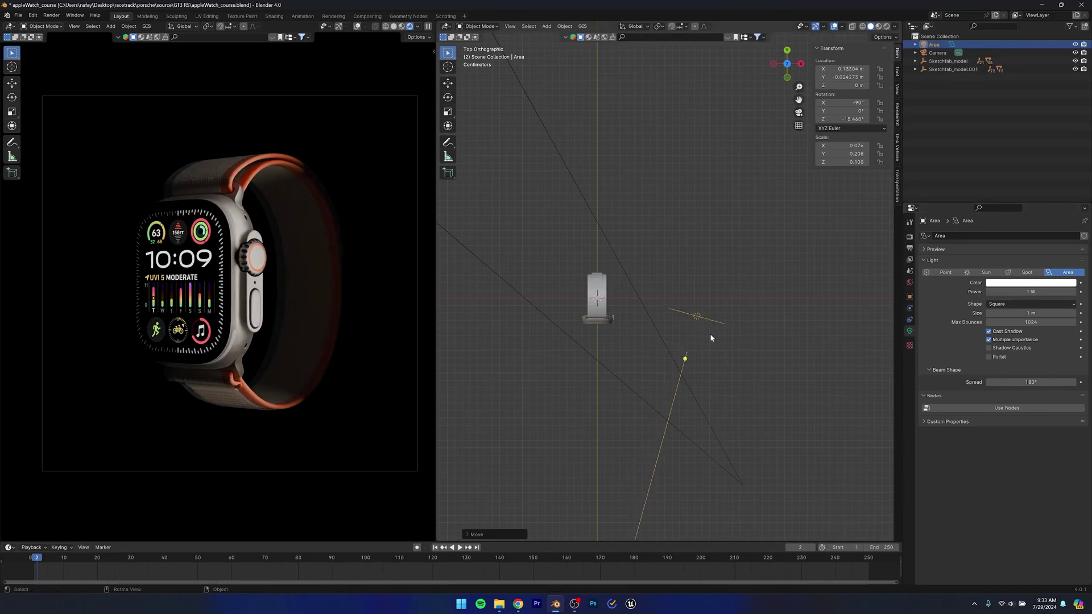
key(r)
click(726, 376)
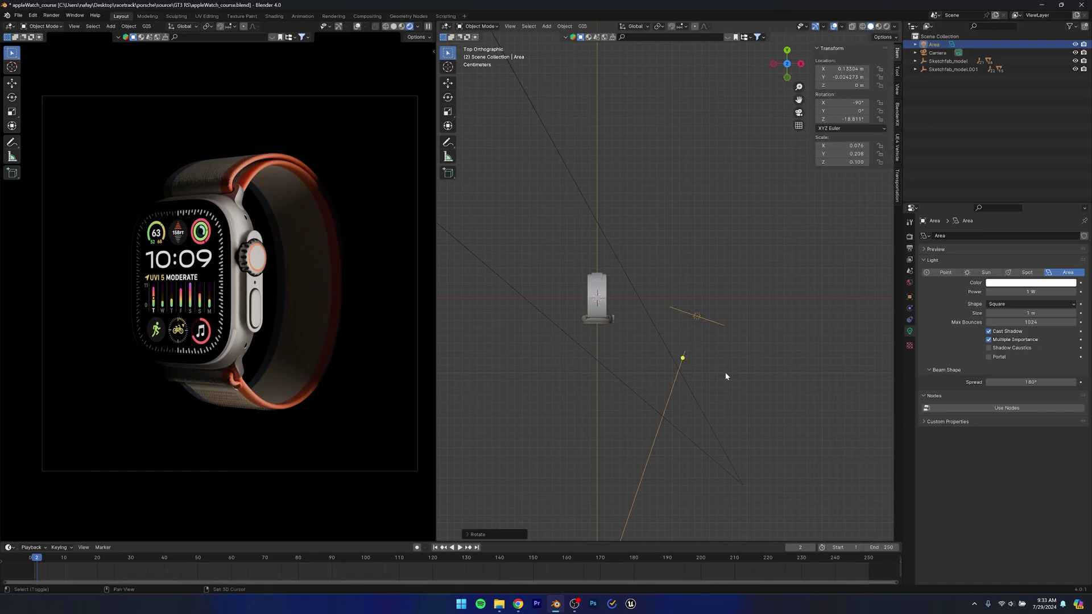
Duplicate the area light along X to about -0.137 m, rotate the copy to about 21.3° around Z and save the file.
key(shift+d)
key(x)
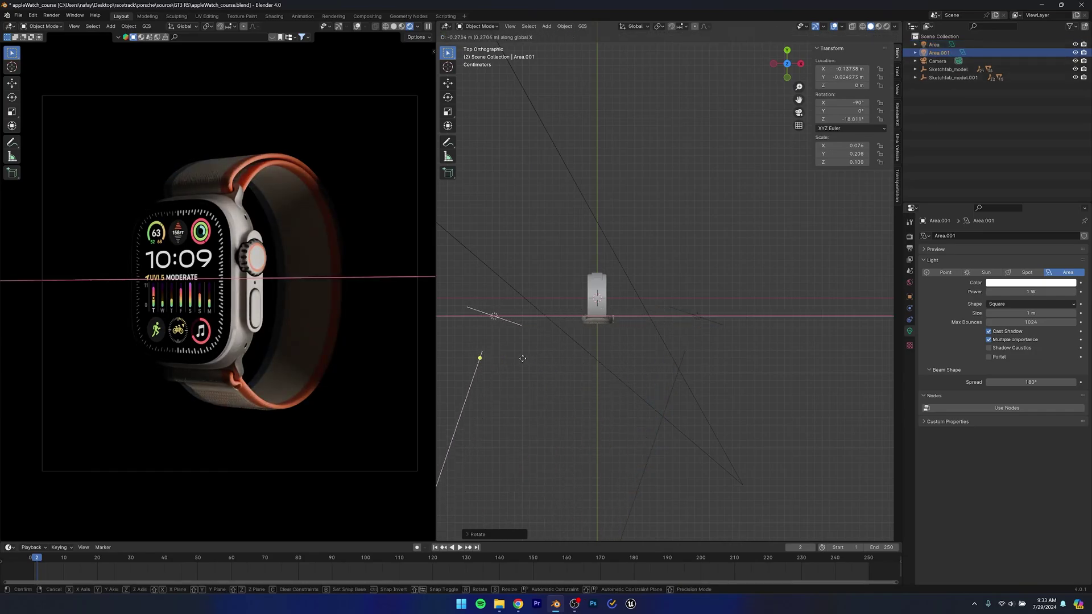
click(523, 358)
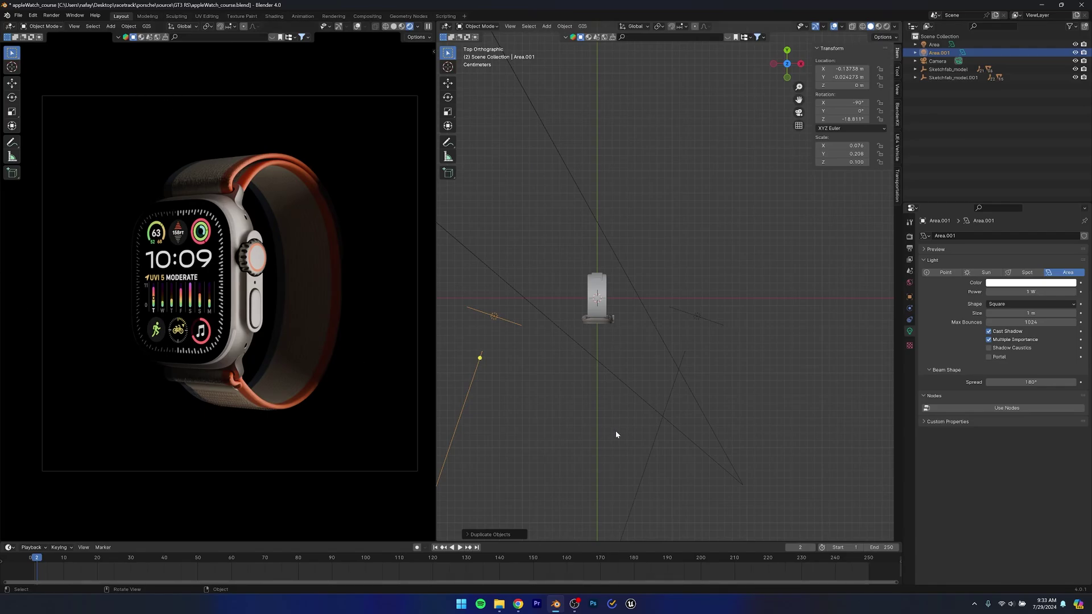
key(r)
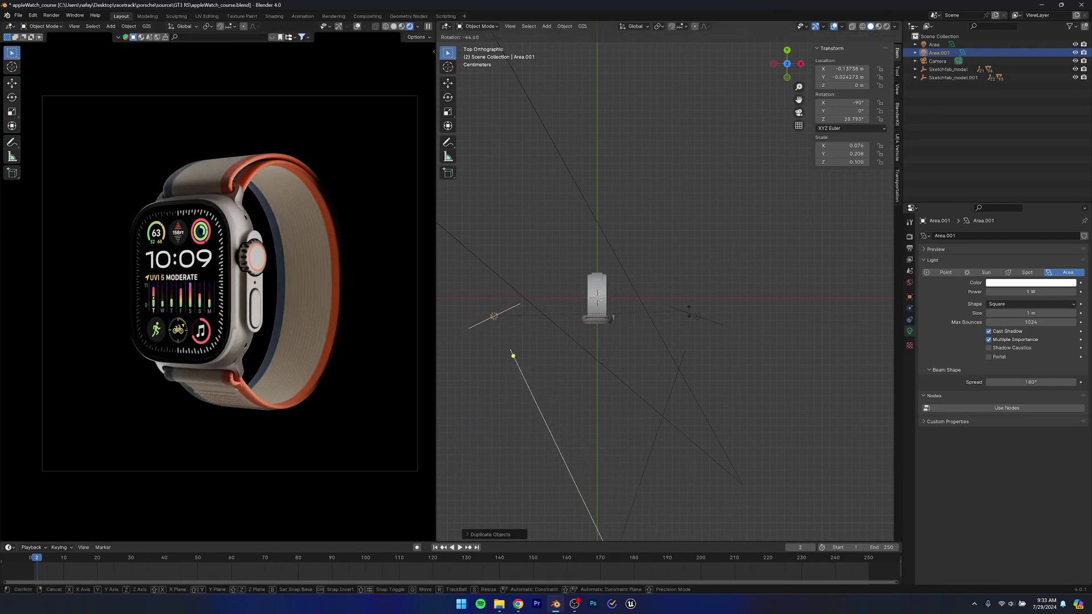
click(669, 340)
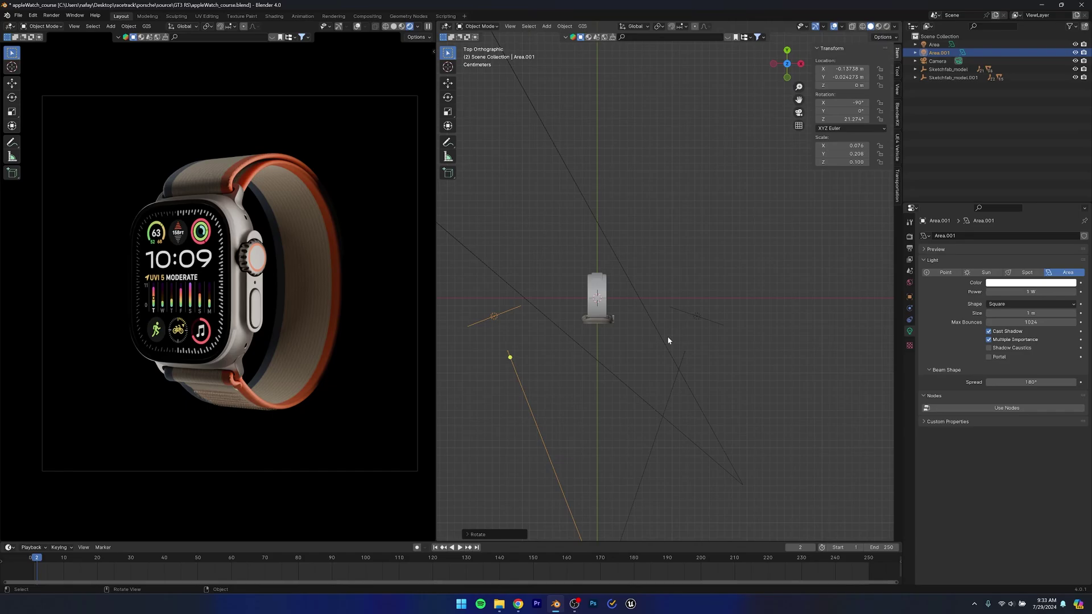
middle_drag(669, 341, 641, 377)
key(ctrl+s)
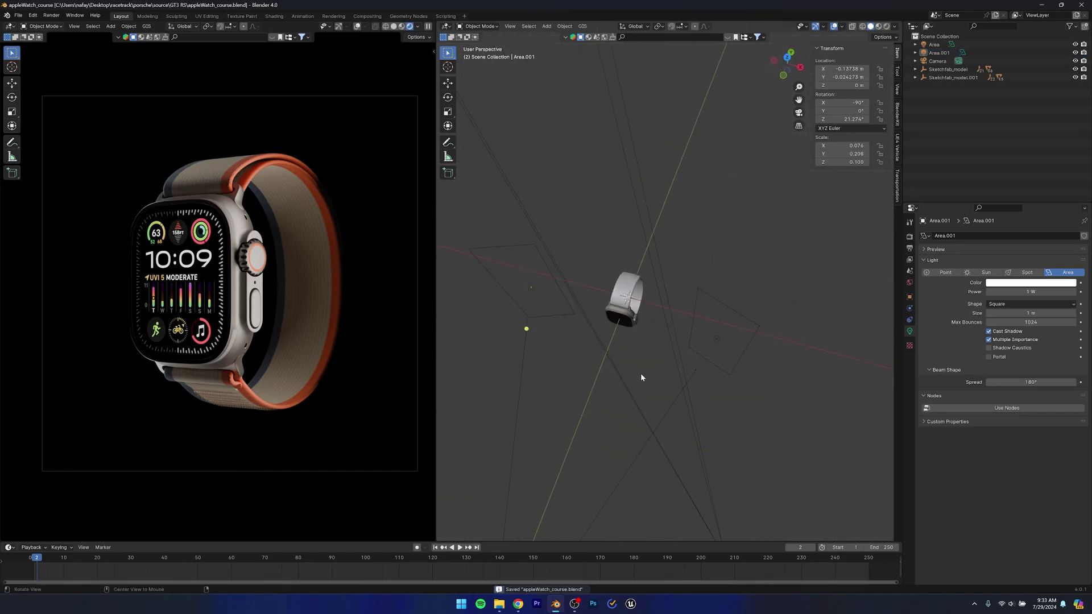
Try rotating the original area light to about -103.9° around Z, undo that rotation and save the file.
click(714, 341)
middle_drag(700, 346, 572, 329)
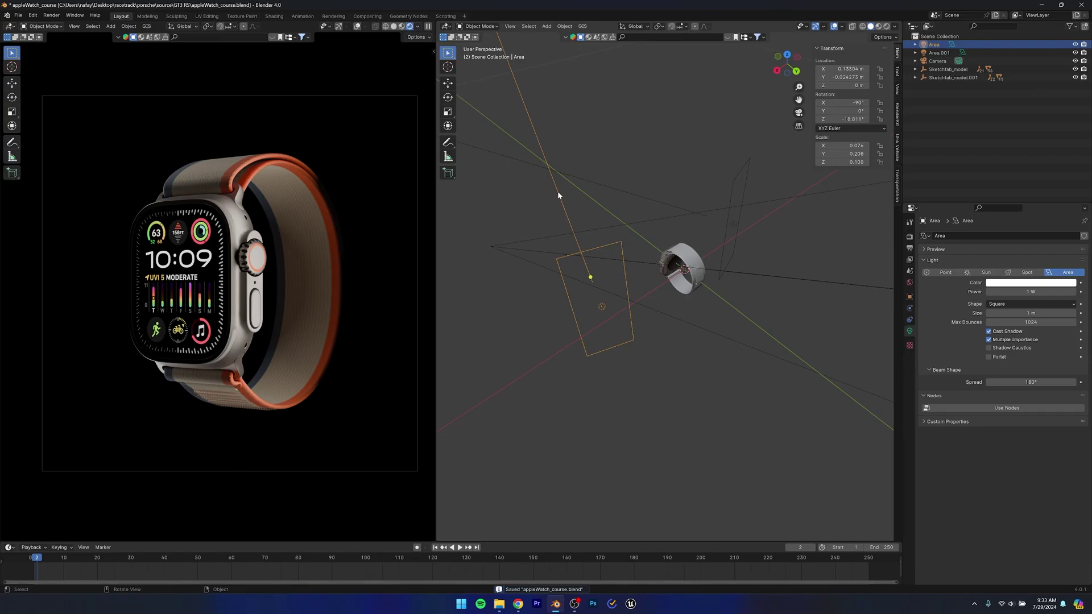
middle_drag(558, 195, 670, 218)
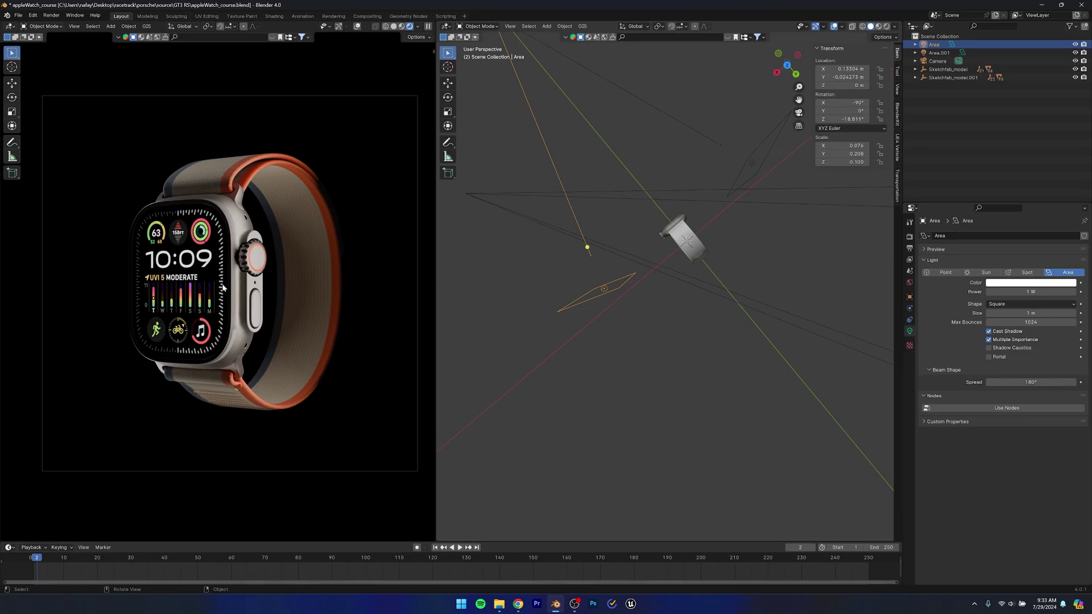
drag(592, 350, 713, 298)
middle_drag(539, 386, 604, 357)
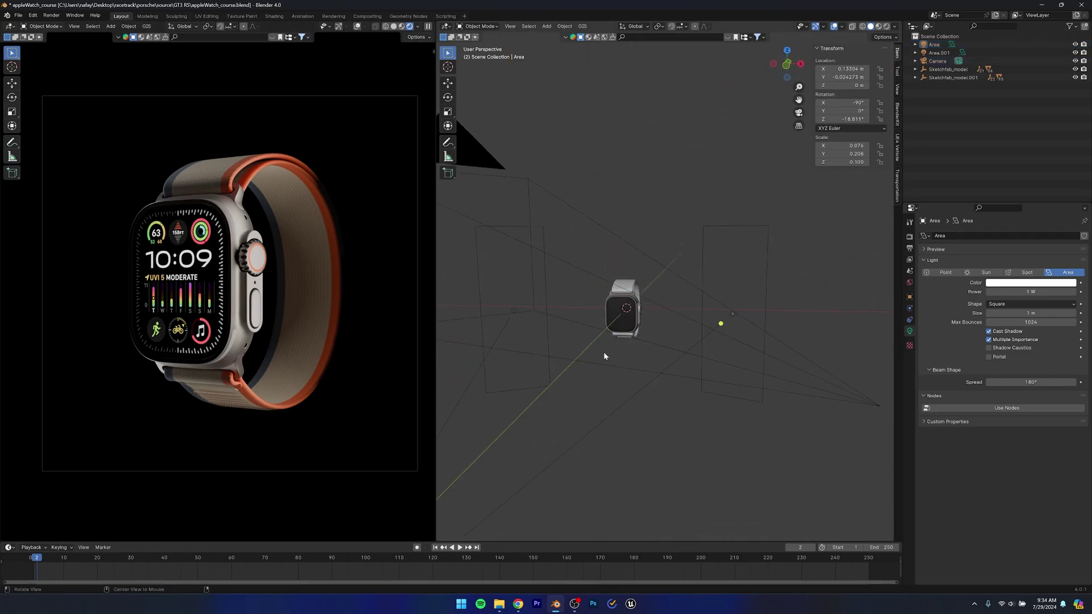
key(KP_7)
click(732, 320)
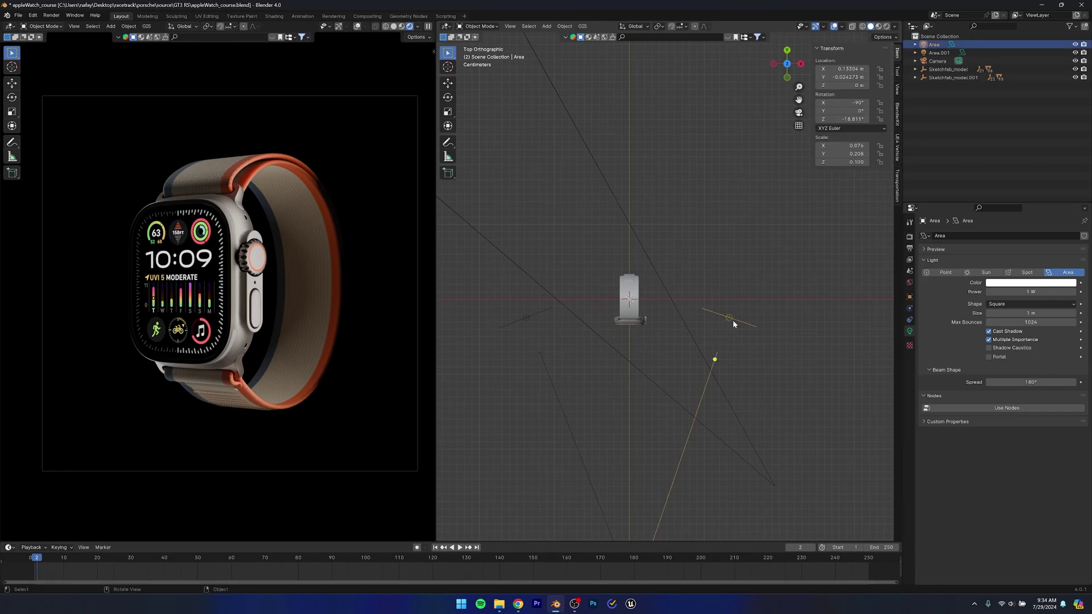
key(r)
click(580, 394)
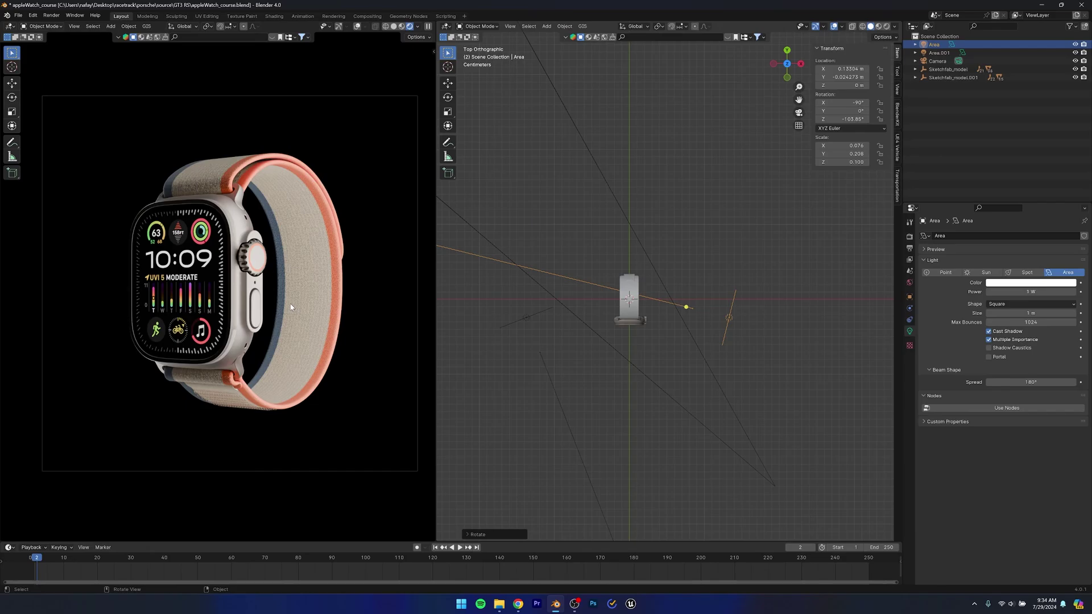
key(ctrl+z)
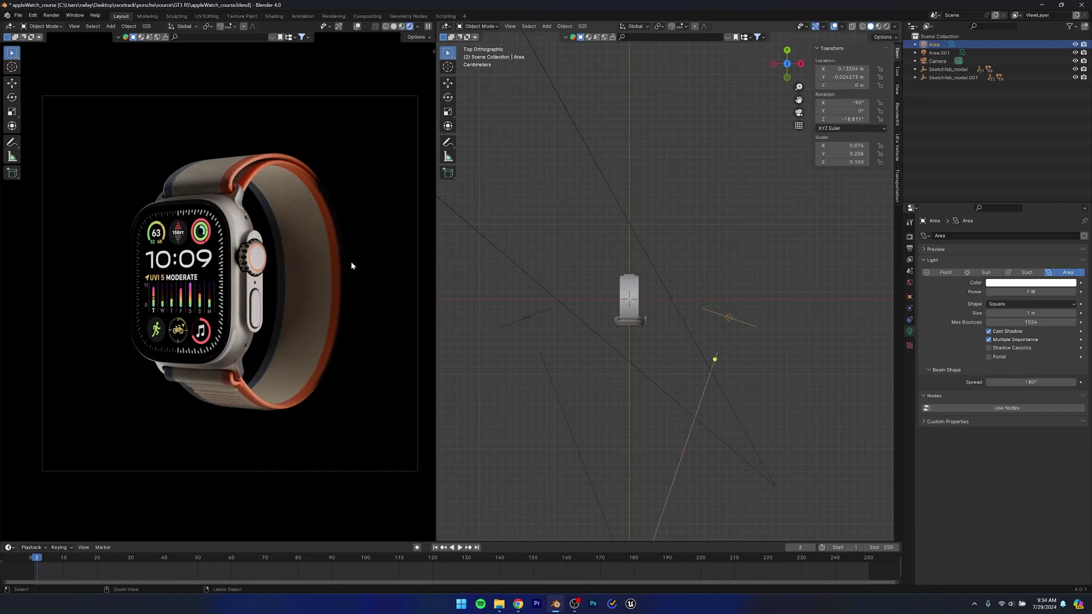
key(ctrl+s)
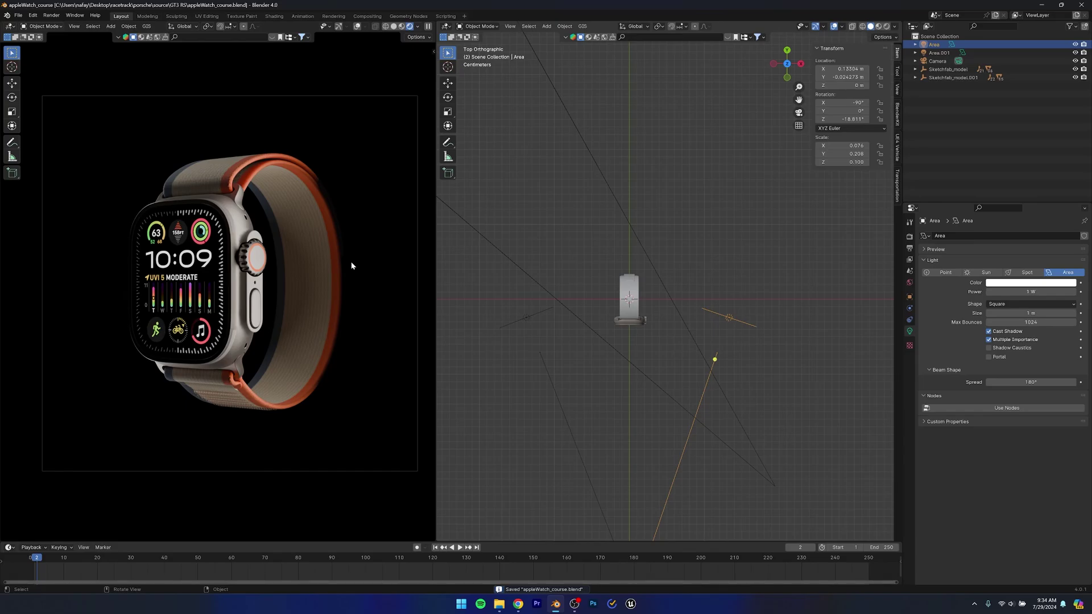
click(531, 320)
key(g)
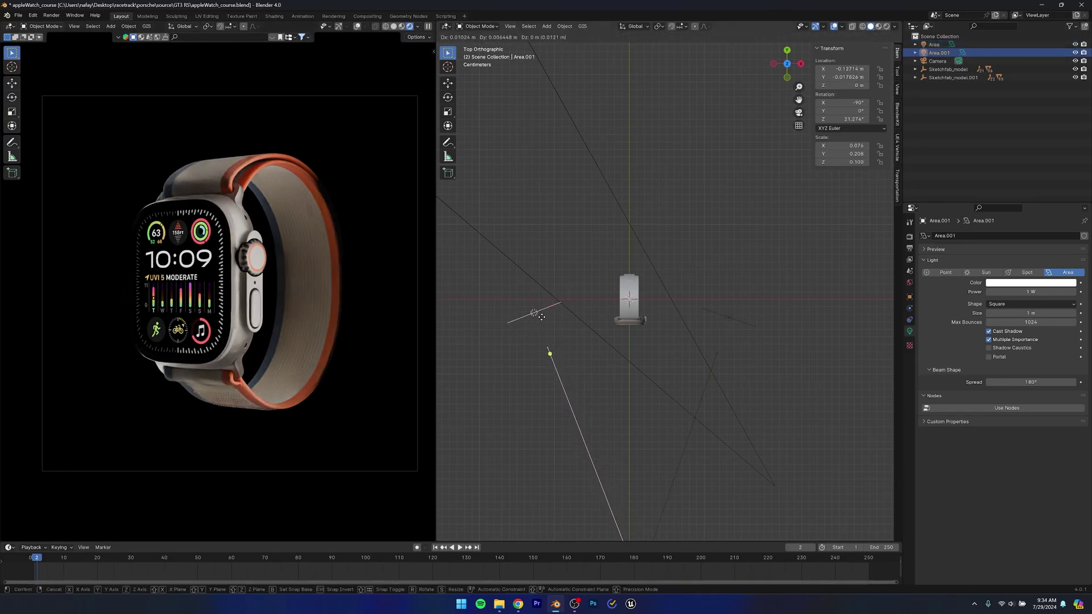
click(538, 322)
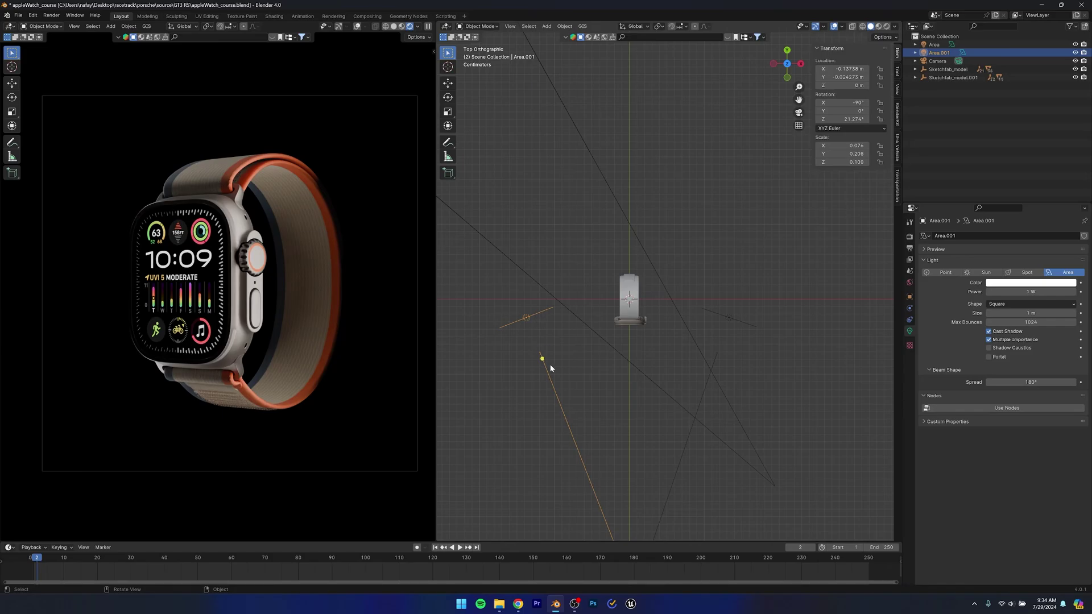
Turn on the viewport gizmos in the rendered view and return it to the camera view.
middle_drag(284, 304, 336, 291)
middle_drag(371, 305, 156, 314)
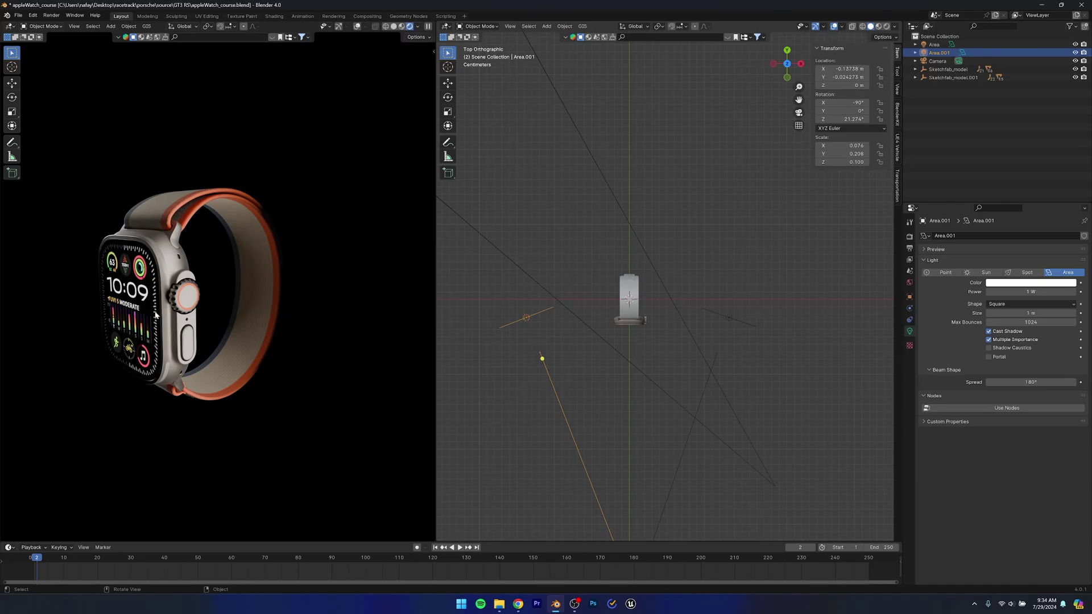
click(339, 27)
click(425, 113)
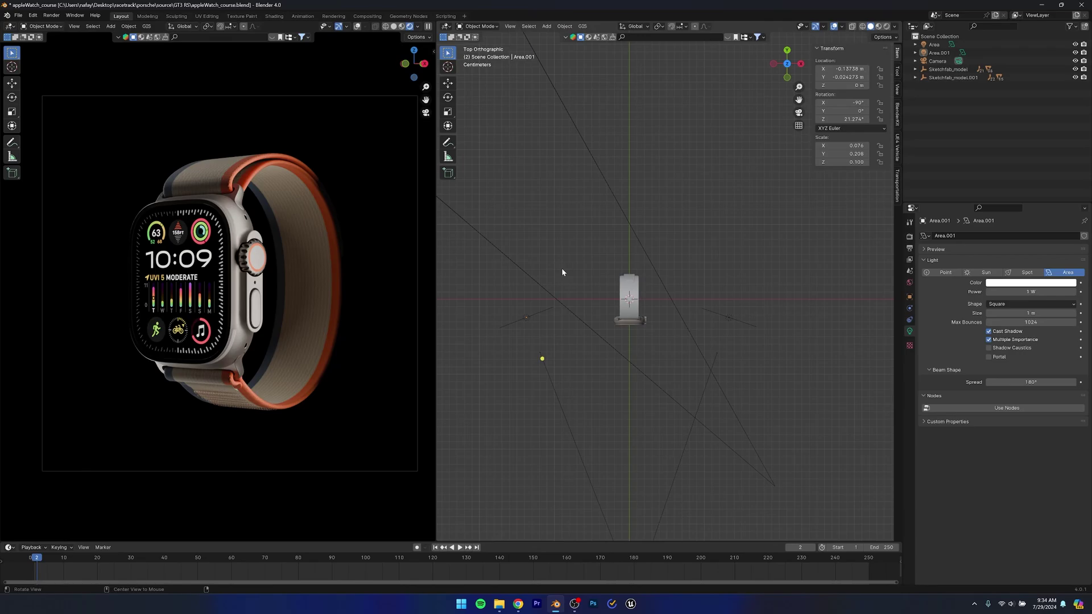
Duplicate the original area light behind the watch at about X -0.001 m, Y 0.172 m, and rotate it to about 2.9° around Z.
middle_drag(562, 268, 564, 217)
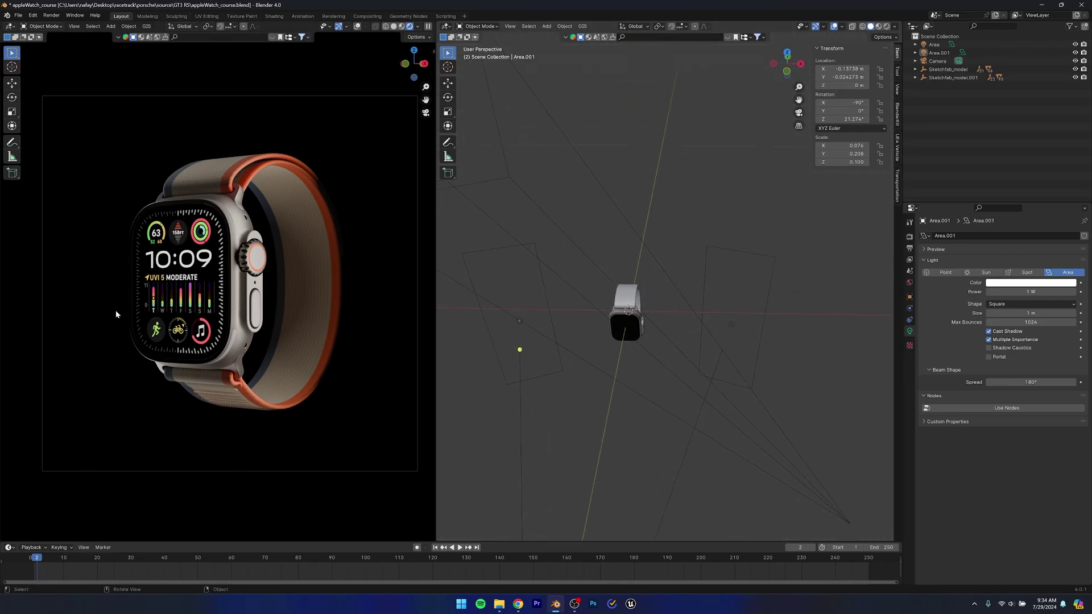
middle_drag(293, 276, 242, 282)
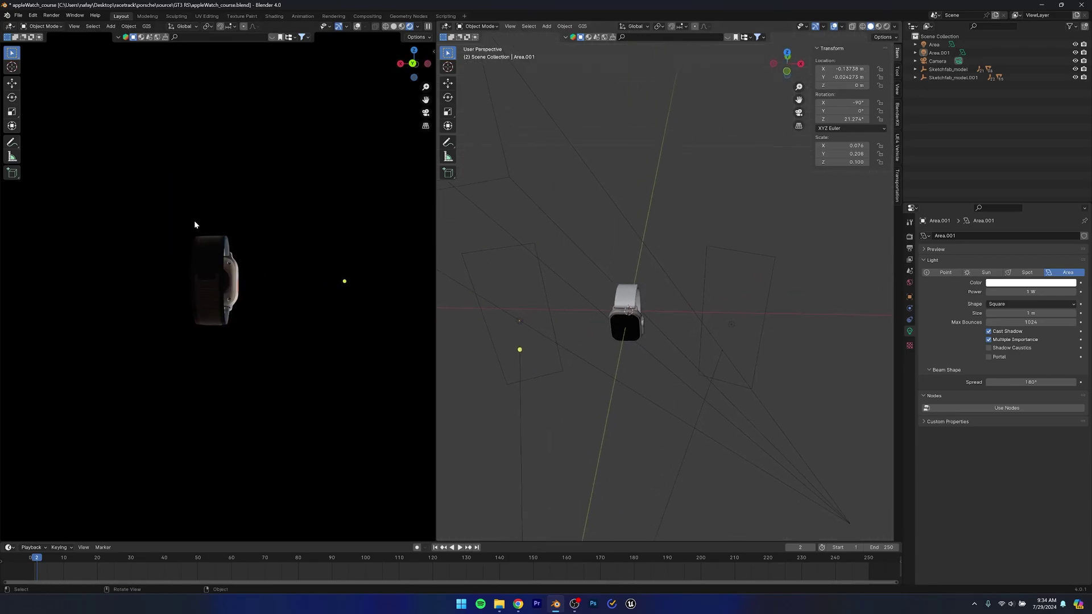
click(732, 324)
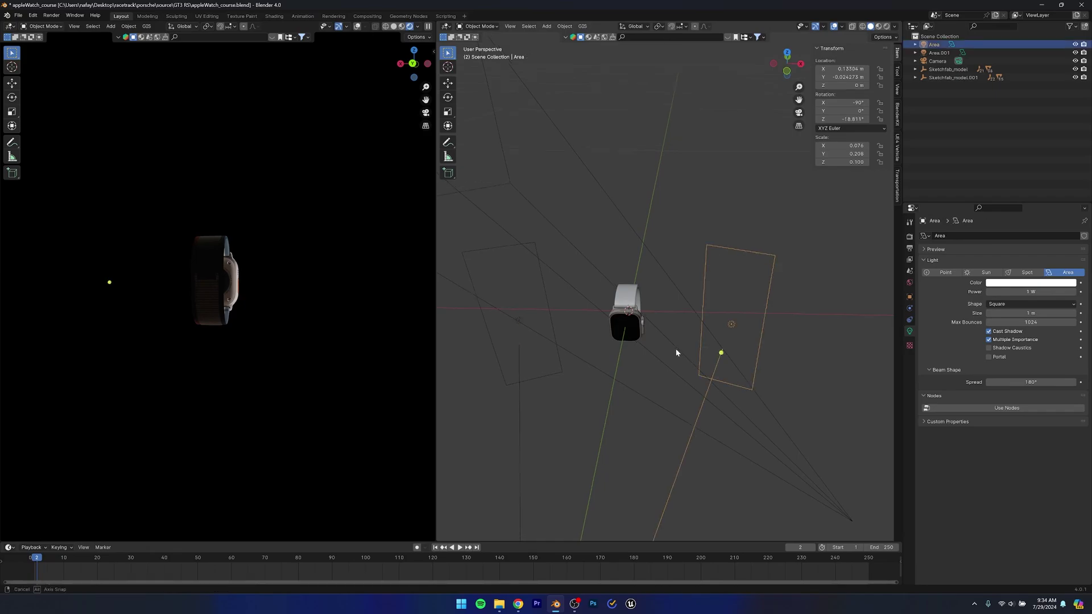
key(KP_7)
key(shift+d)
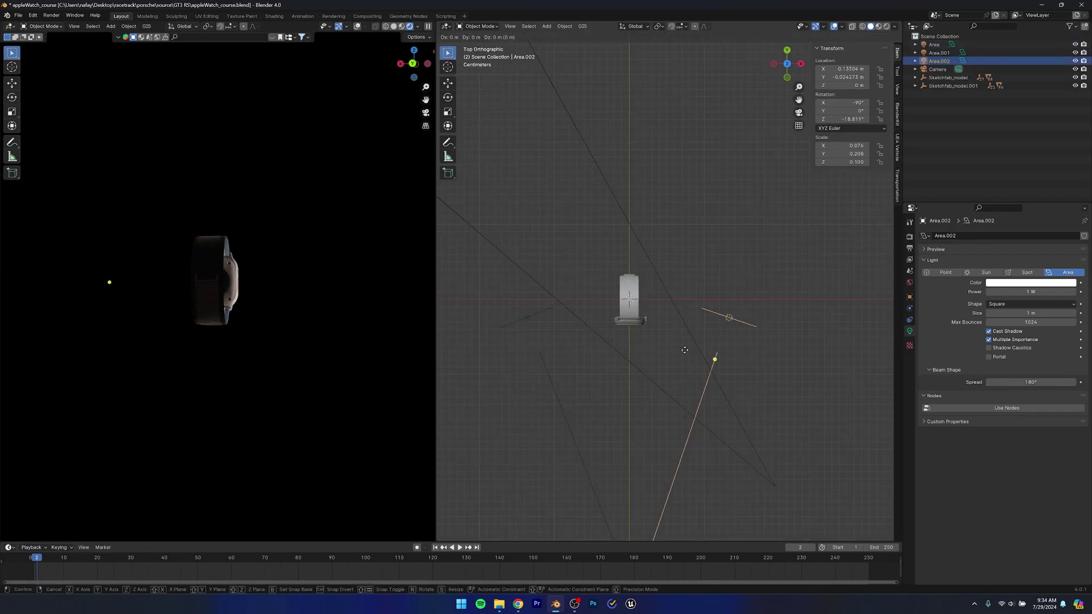
click(584, 202)
key(r)
click(683, 239)
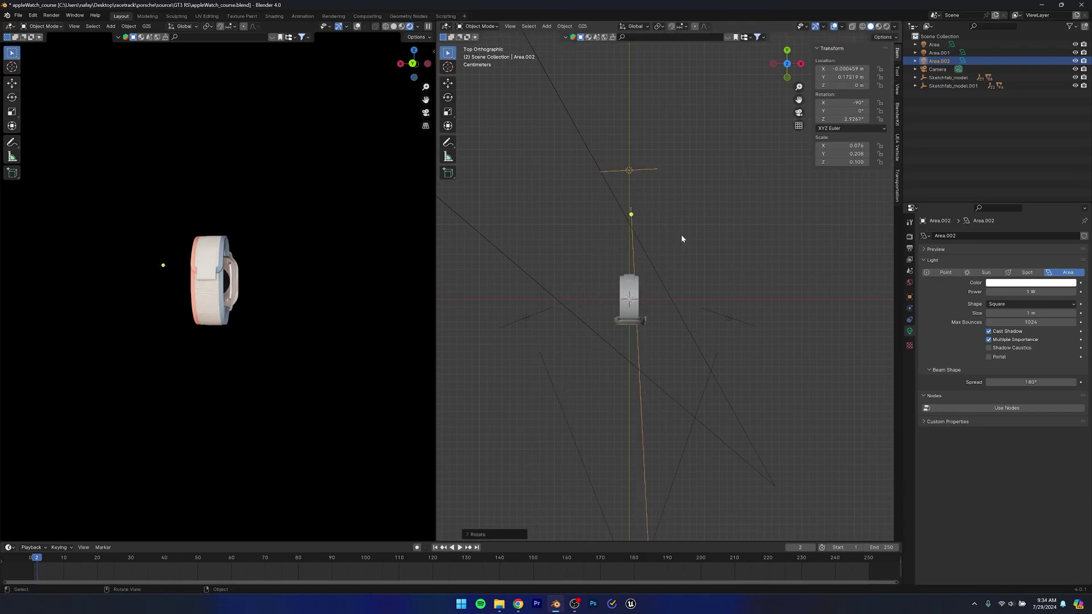
Try the back light rotated to about 41° around Z and moved to about X -0.180 m, Y 0.151 m.
scroll(264, 330, up, 5)
middle_drag(209, 324, 234, 254)
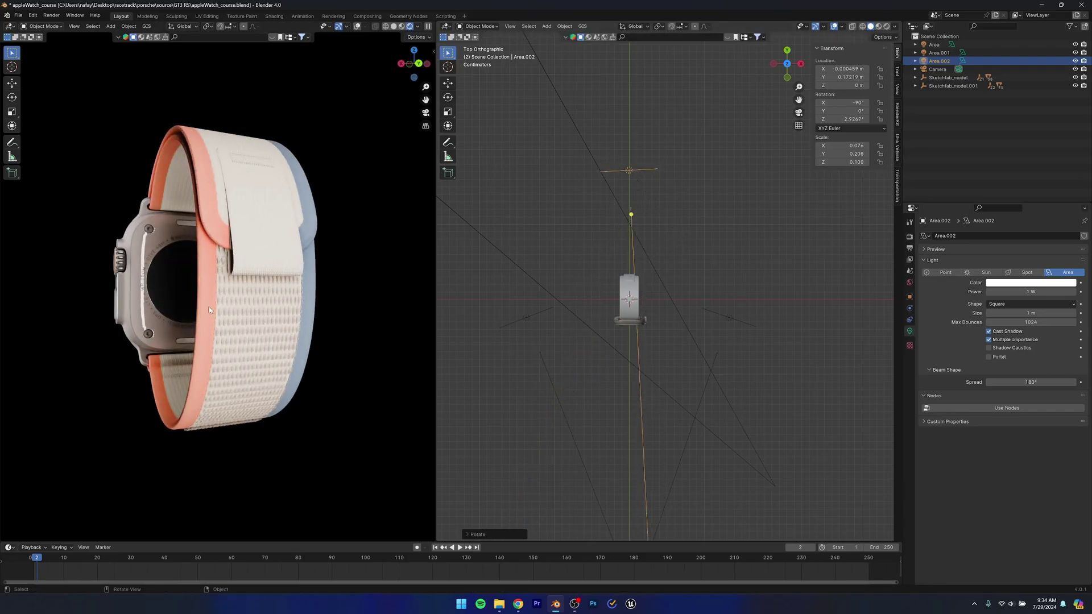
middle_drag(212, 313, 241, 341)
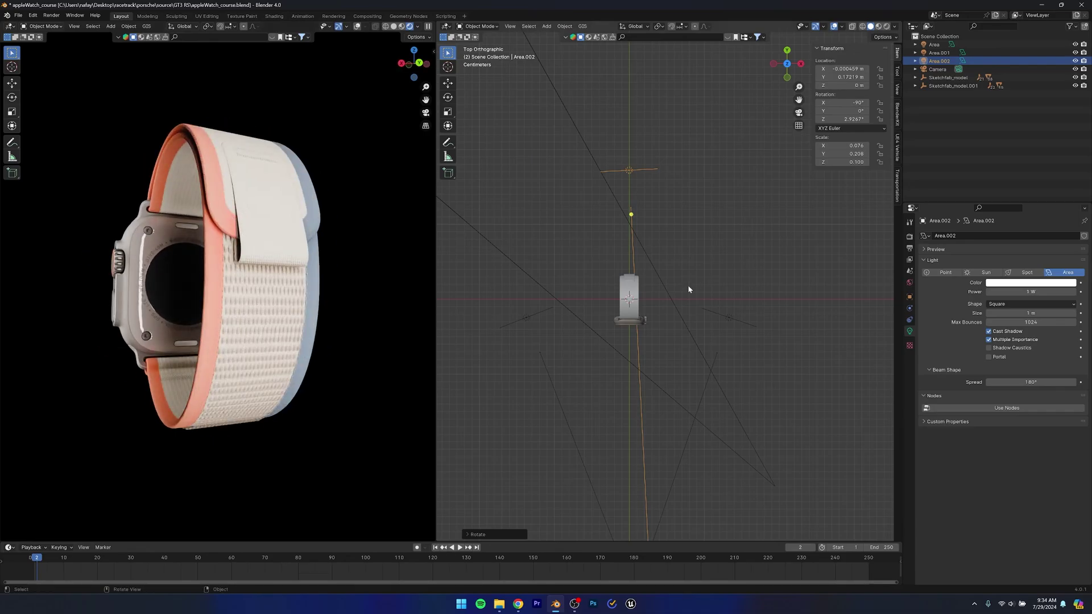
key(r)
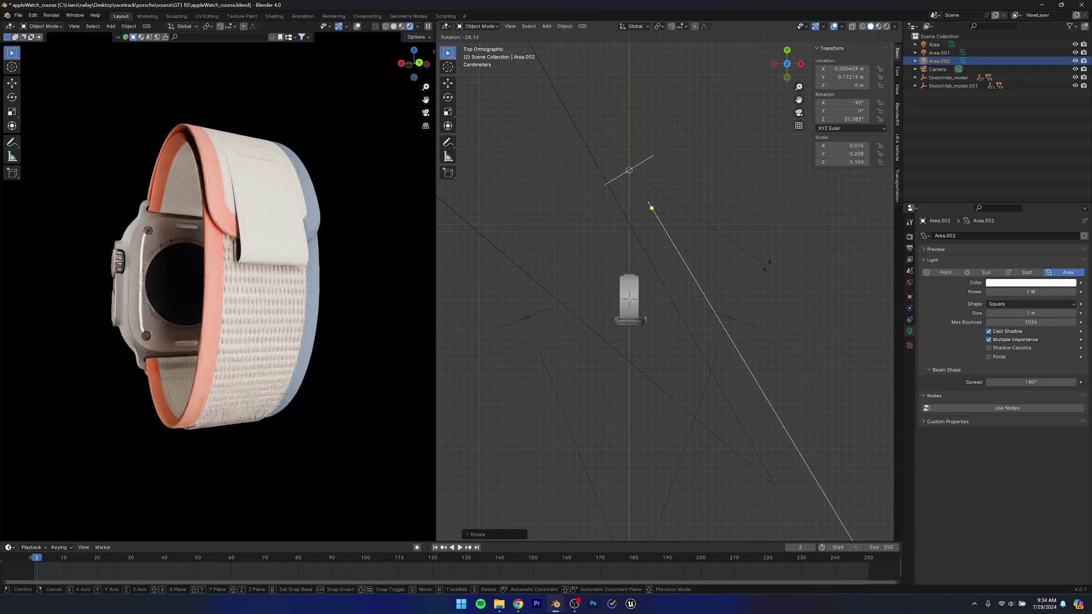
click(781, 242)
key(g)
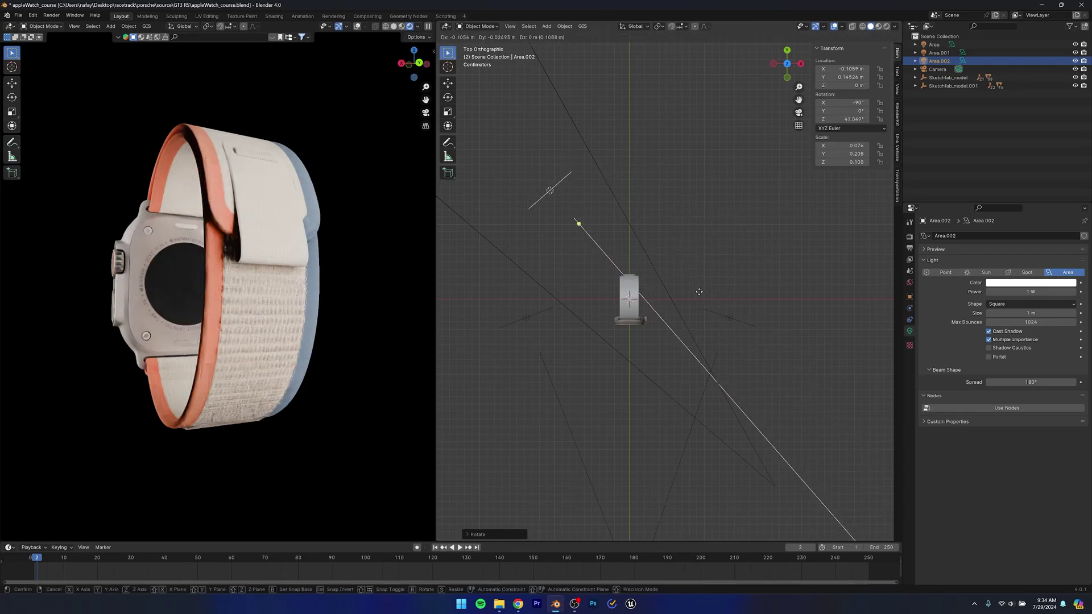
click(643, 287)
scroll(243, 313, up, 4)
middle_drag(245, 311, 175, 326)
scroll(239, 316, down, 6)
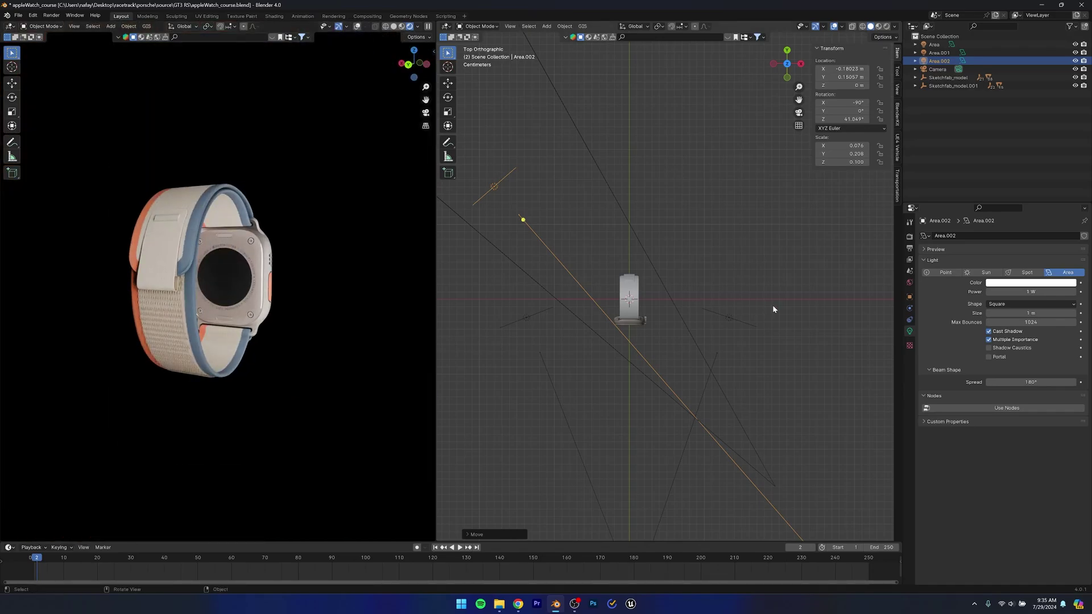
Rotate the back light to about -32.5° around Z and move it to about X 0.082 m, Y 0.123 m.
key(r)
click(498, 294)
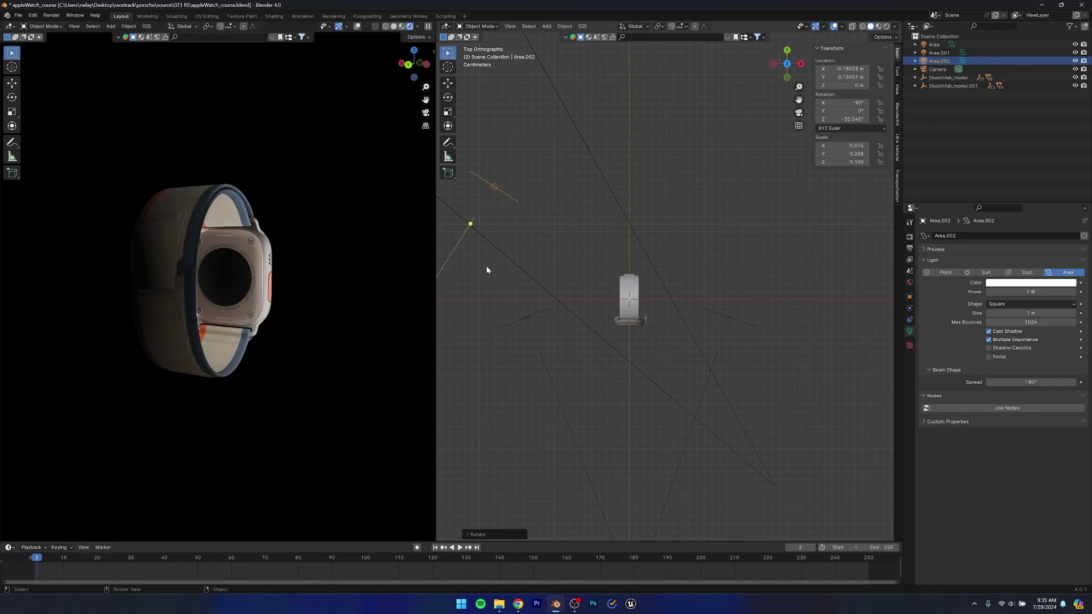
key(g)
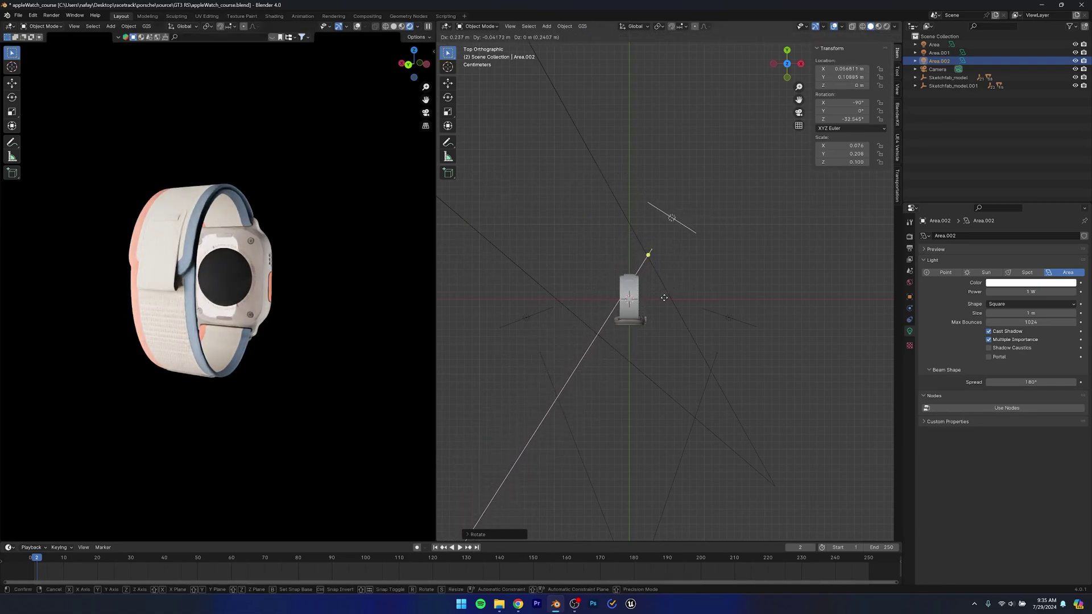
click(679, 286)
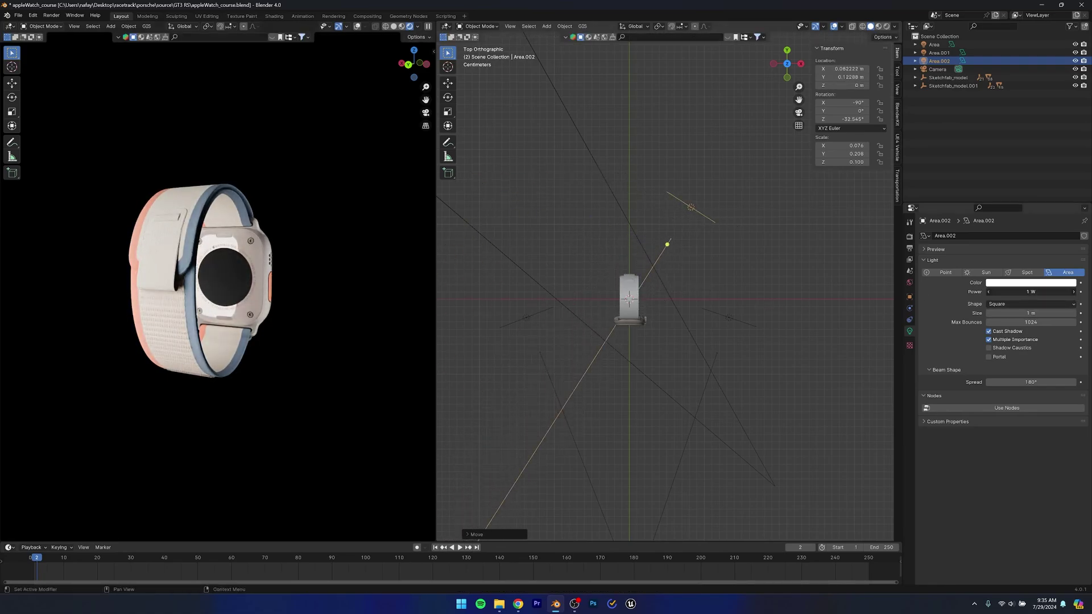
Set the back light's power to 0.8 W, inspect the watch from the front and save the file.
click(1039, 289)
text(0.8)
key(Return)
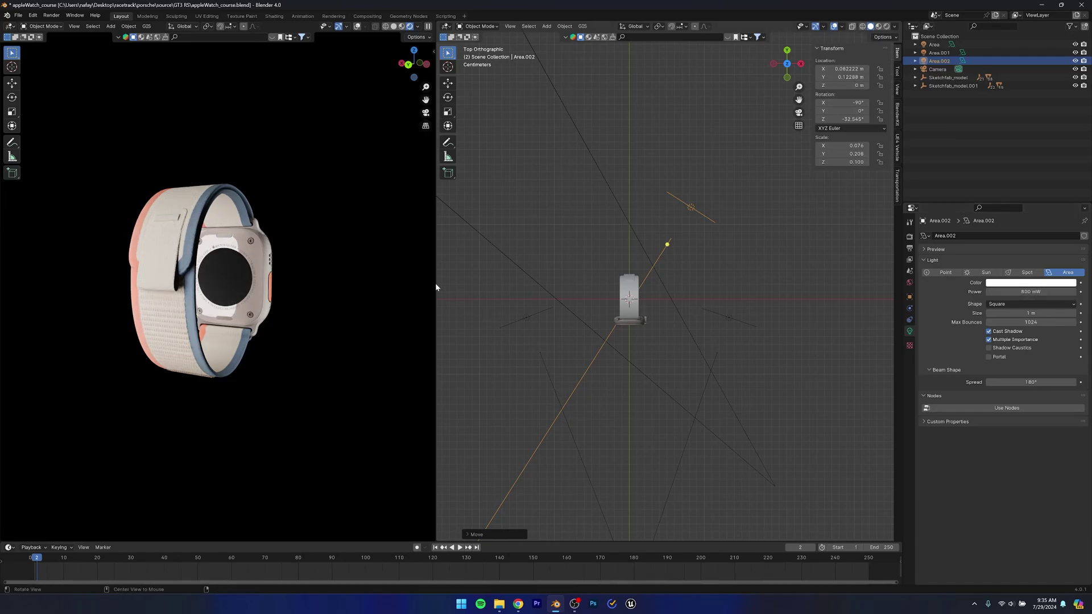
mouse_move(318, 290)
middle_down()
mouse_move(210, 298)
mouse_move(345, 292)
mouse_move(218, 295)
mouse_move(322, 295)
middle_up()
scroll(222, 294, down, 4)
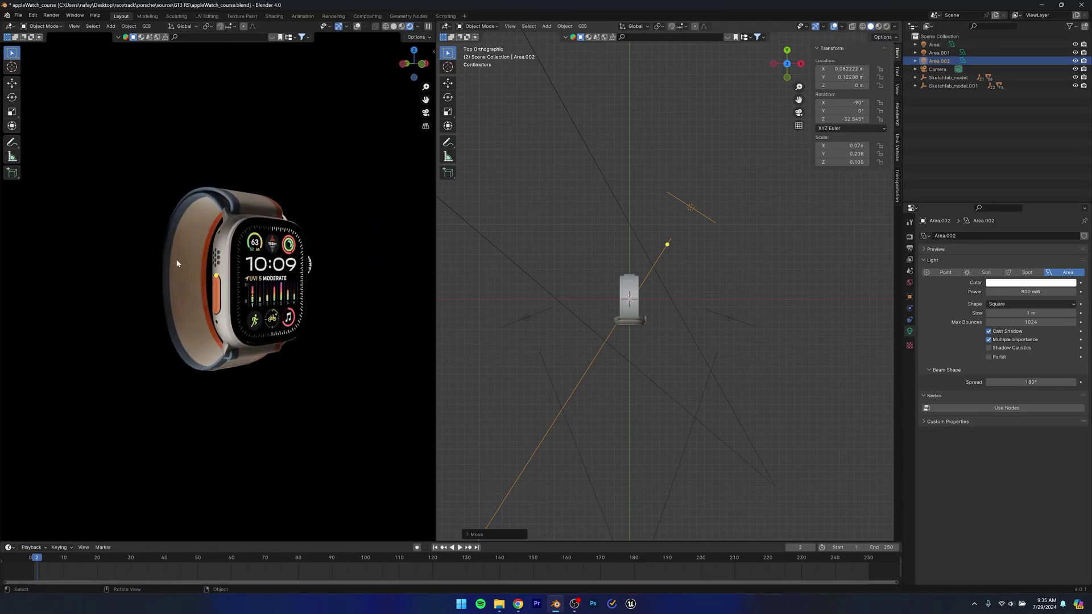
key(ctrl+s)
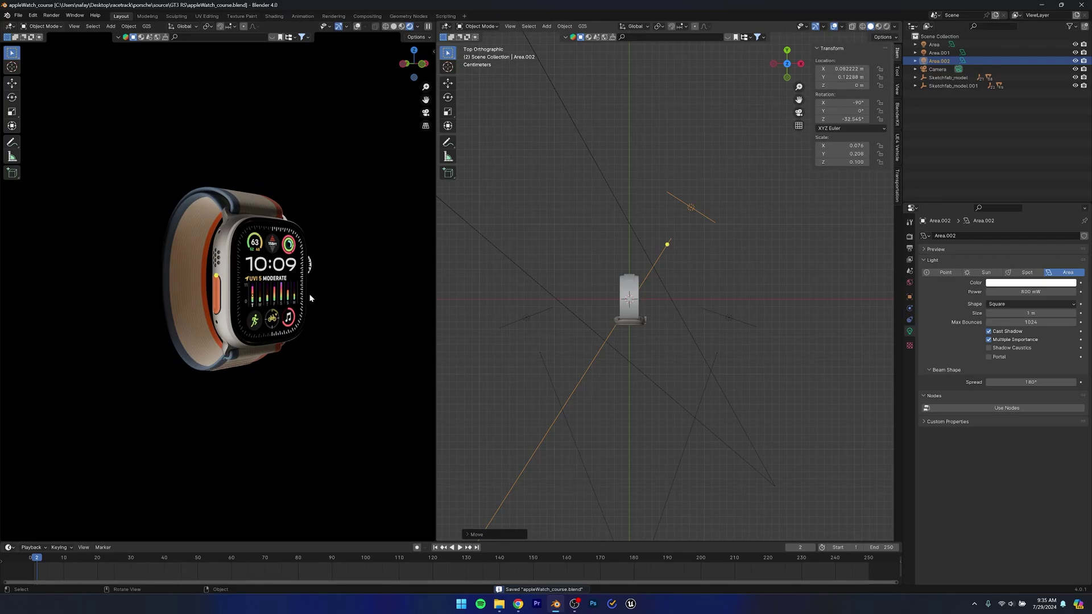
Try the Filmic view transform in the scene's color management and return it to AgX.
click(910, 238)
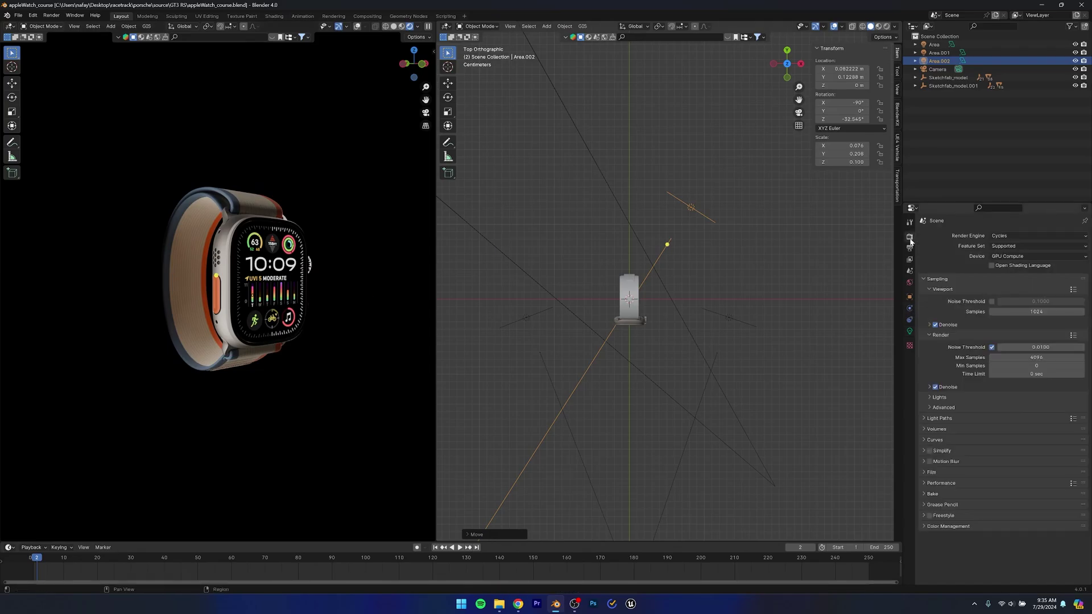
click(923, 524)
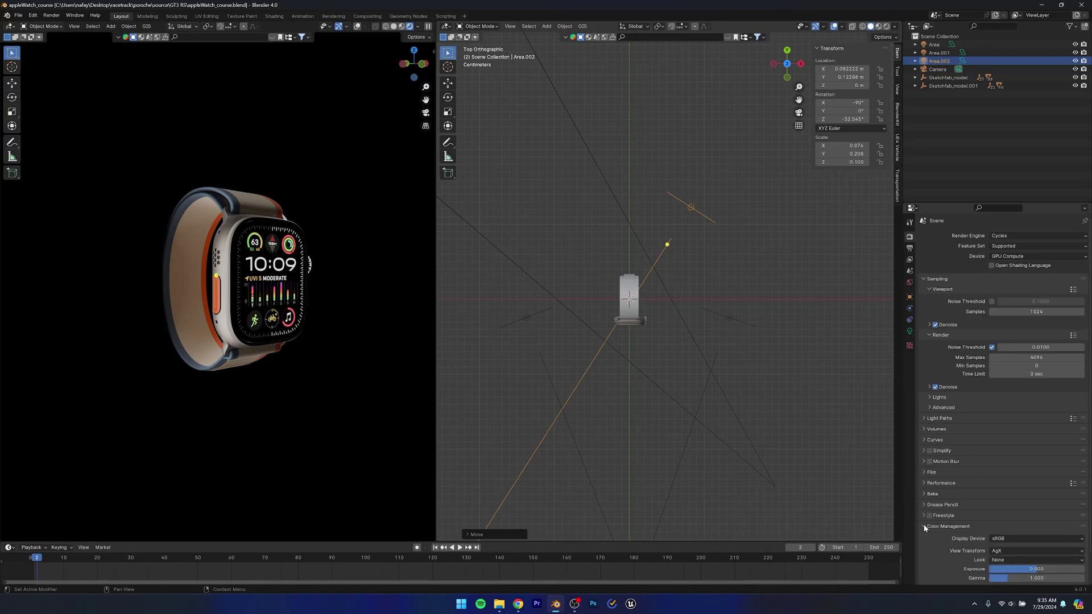
scroll(945, 524, down, 2)
click(996, 518)
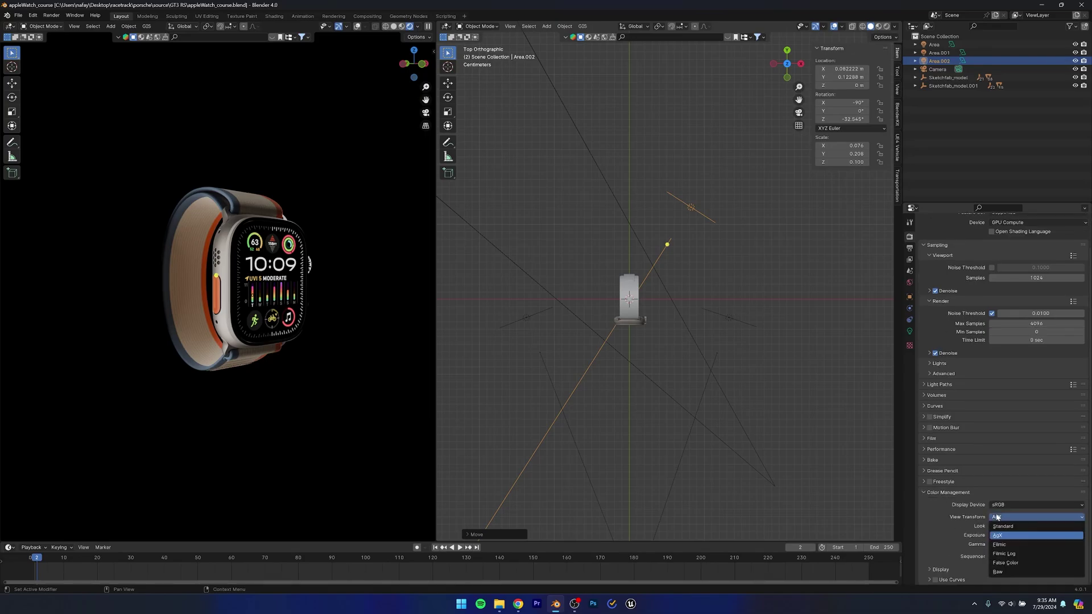
click(997, 519)
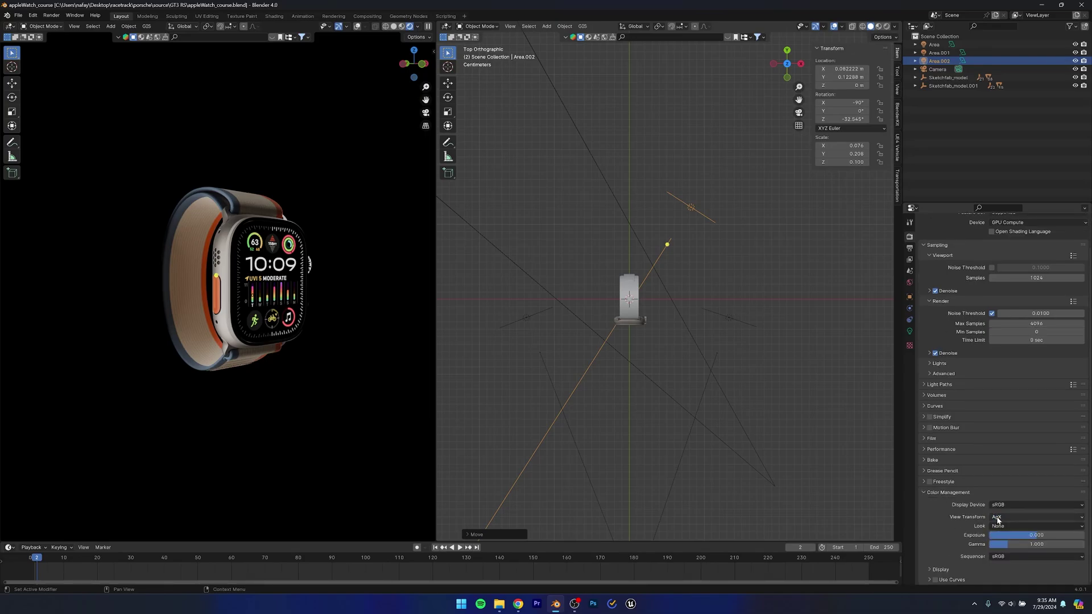
click(997, 520)
click(1000, 544)
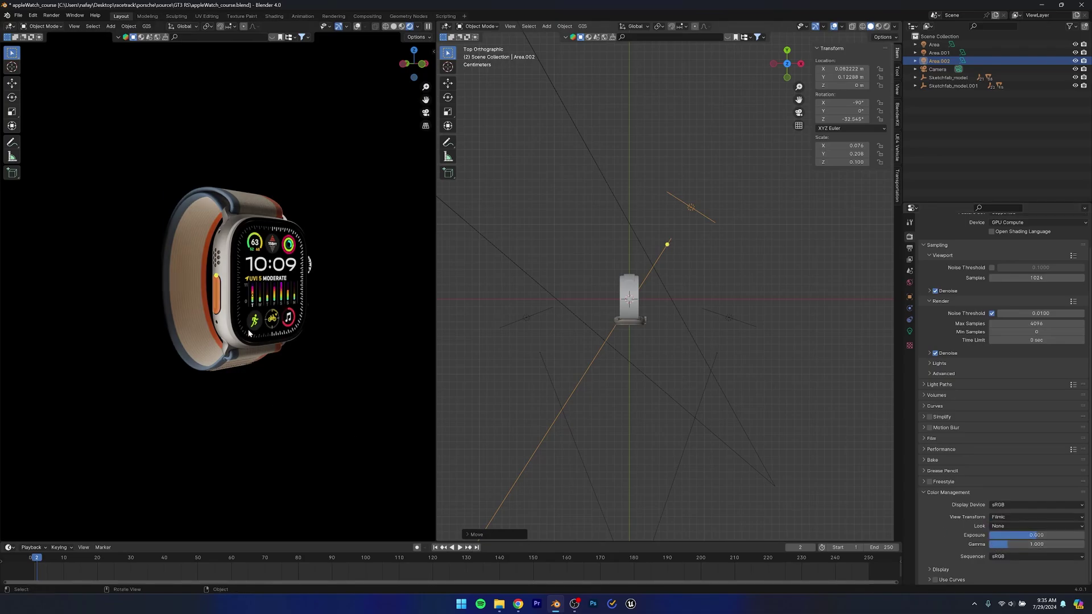
click(1000, 518)
click(1004, 535)
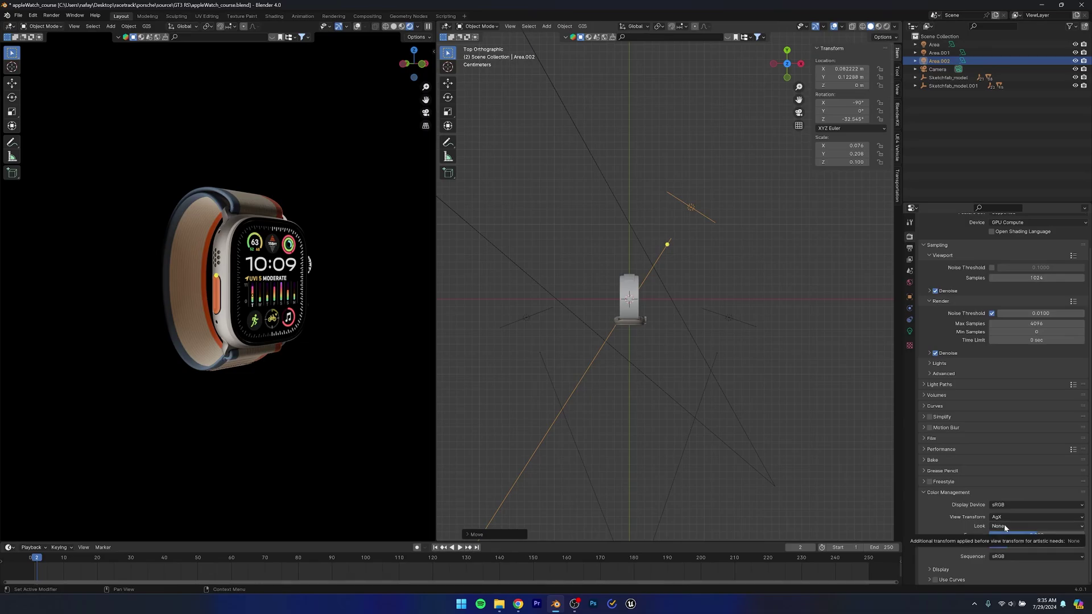
Compare the High Contrast and Very High Contrast looks in color management and set the look to High Contrast.
click(1006, 527)
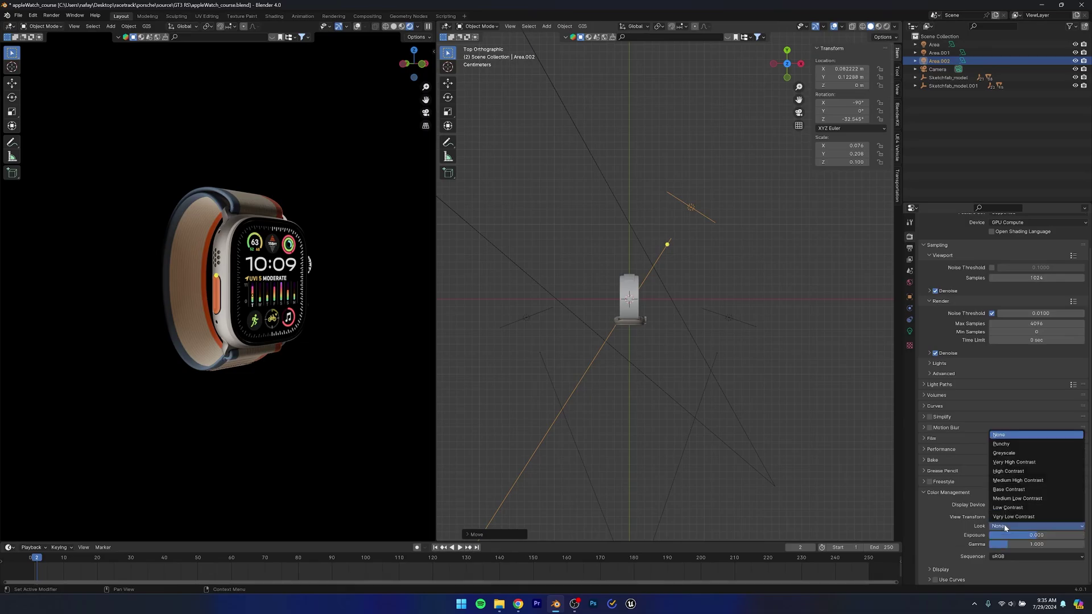
click(1017, 476)
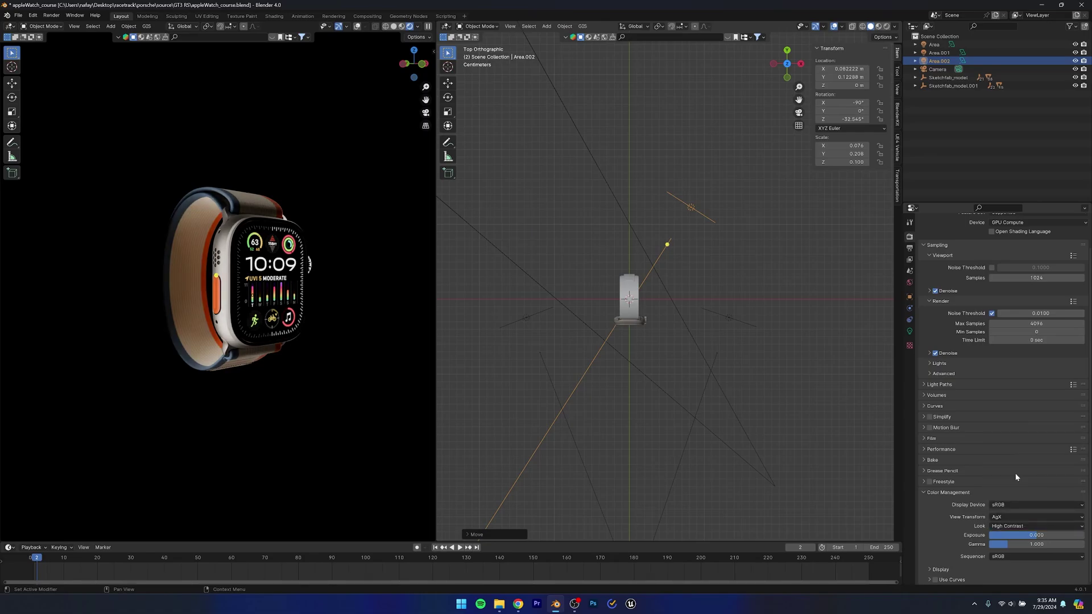
click(1006, 526)
click(1010, 465)
click(1024, 526)
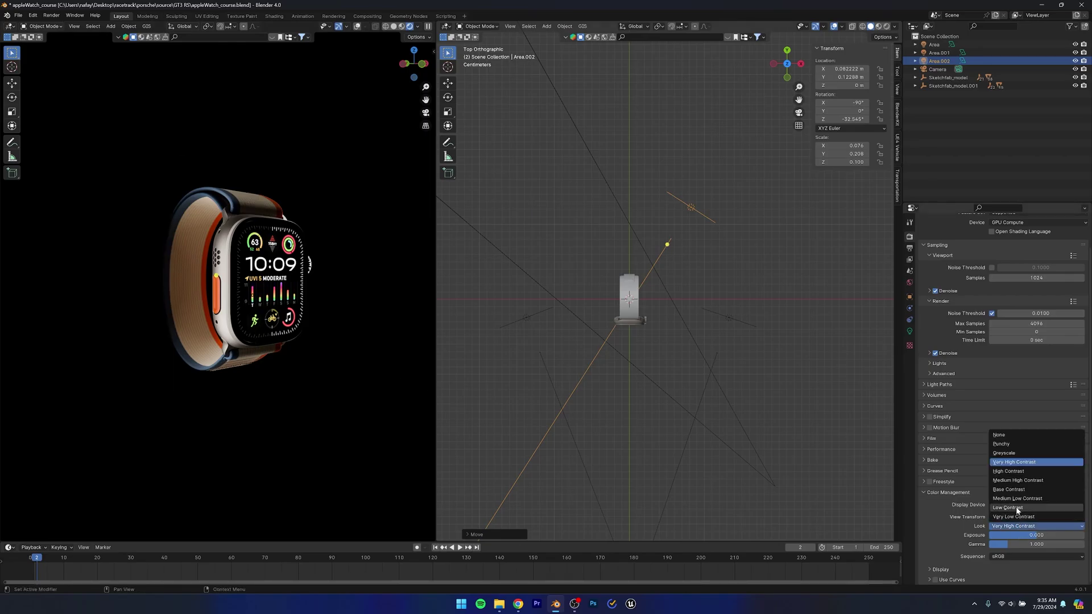
click(1007, 472)
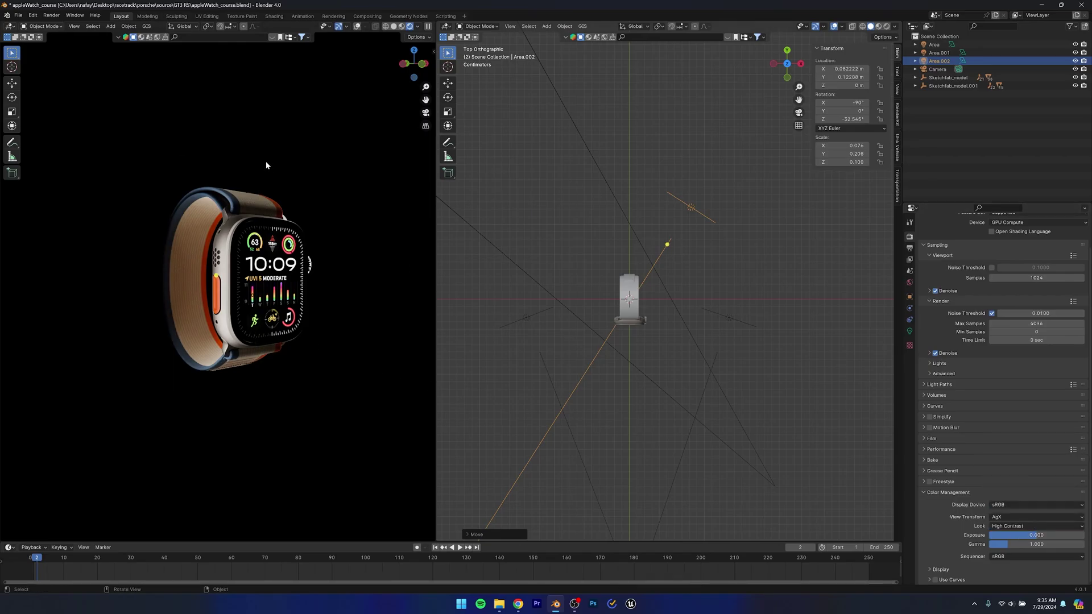
Show the rendered watch through the camera, deselect the back light and save the file.
click(426, 115)
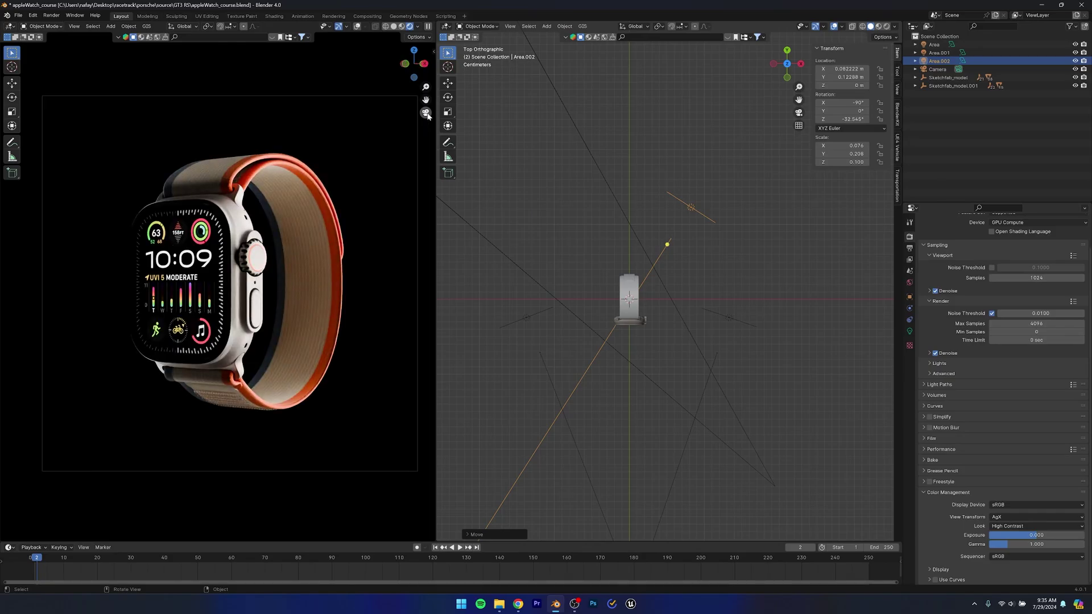
click(500, 288)
key(ctrl+s)
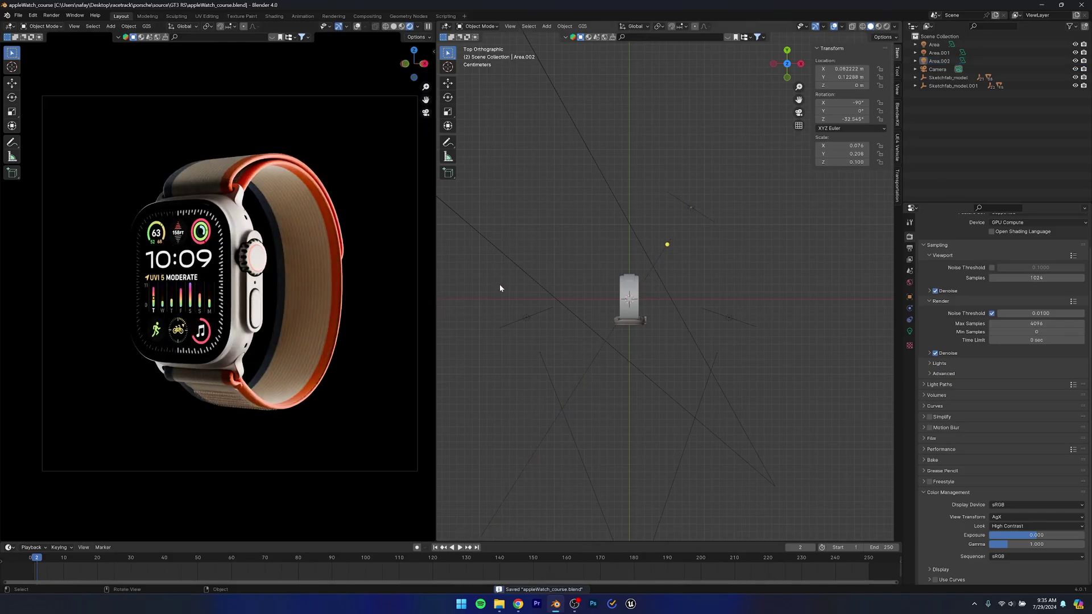
Try the Medium High Contrast look, return it to High Contrast and save the file.
click(1065, 526)
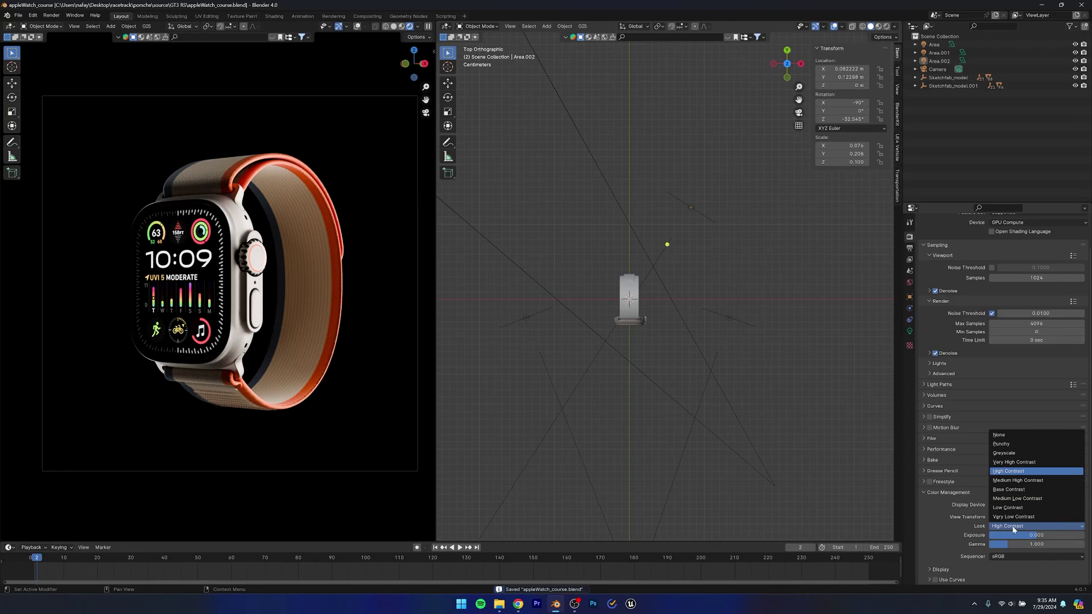
click(1009, 478)
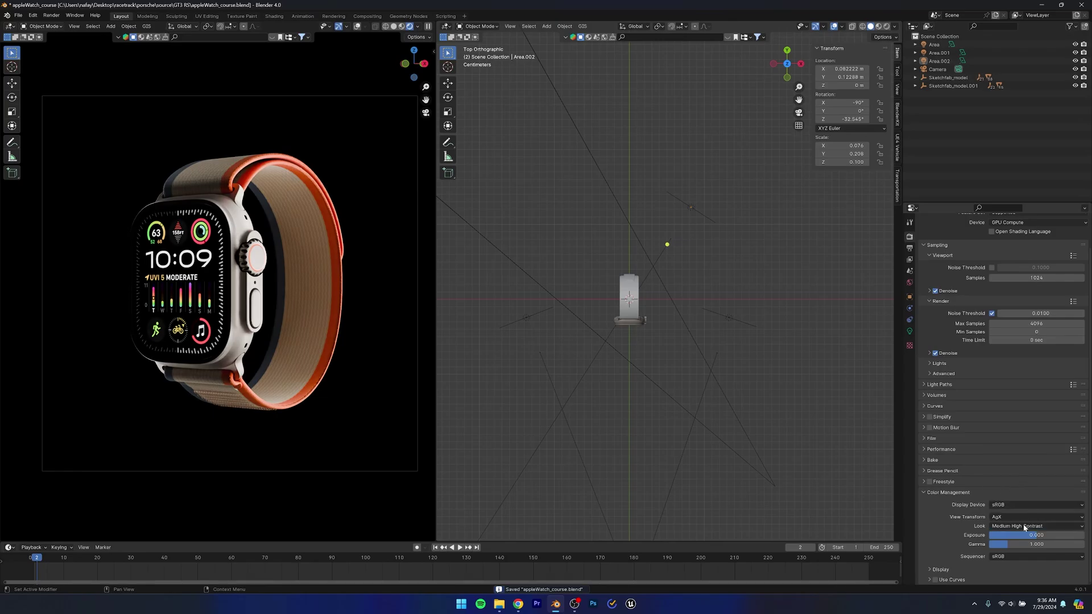
click(1009, 526)
click(1014, 472)
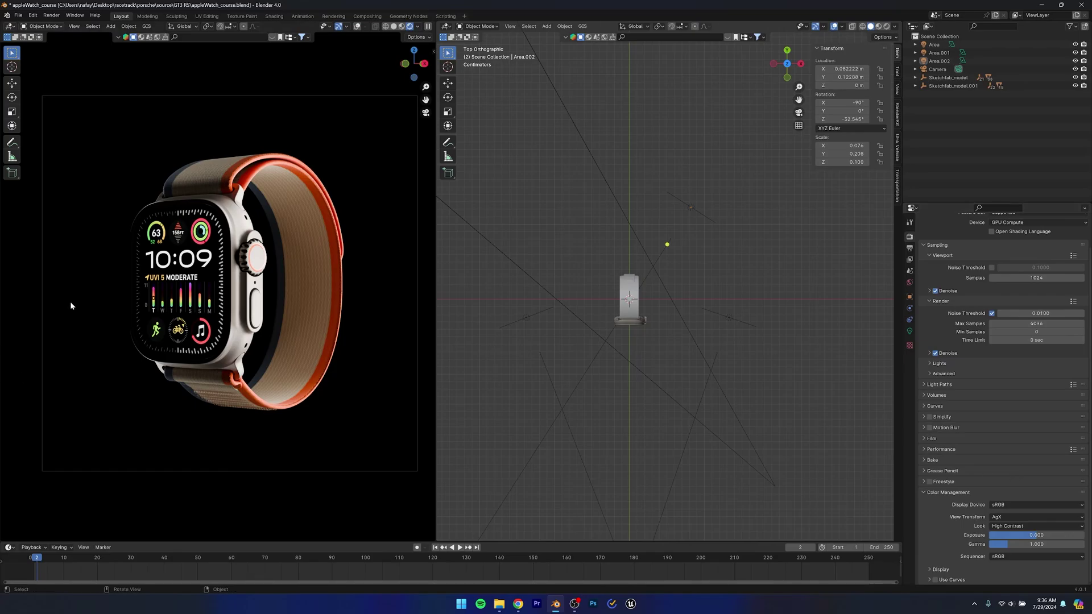
key(ctrl+s)
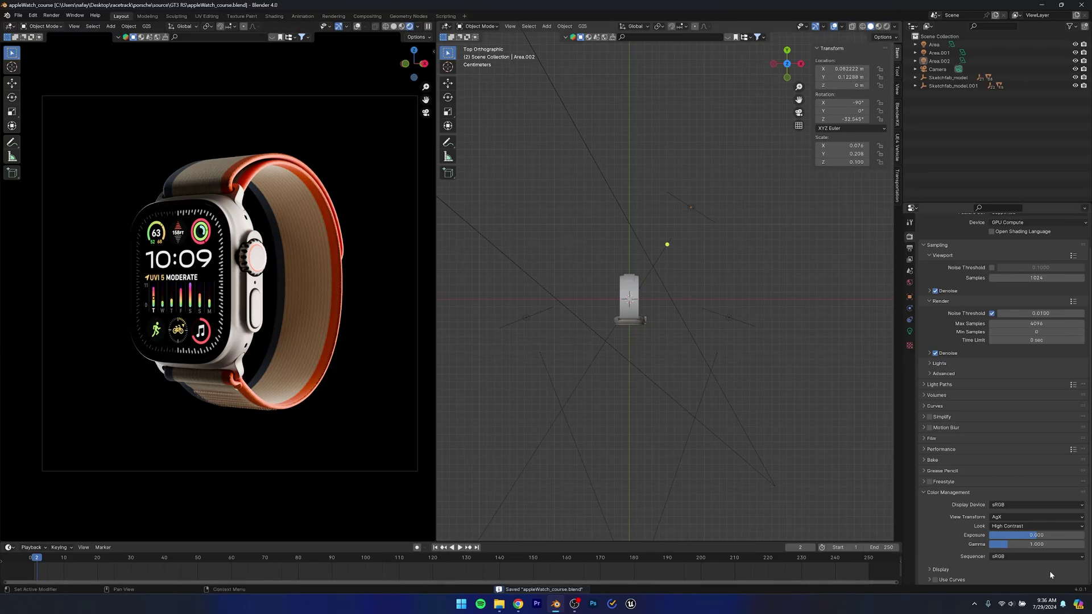
Examine the watch's exposure with the False Color view transform, restore AgX with High Contrast and save the file.
click(1001, 518)
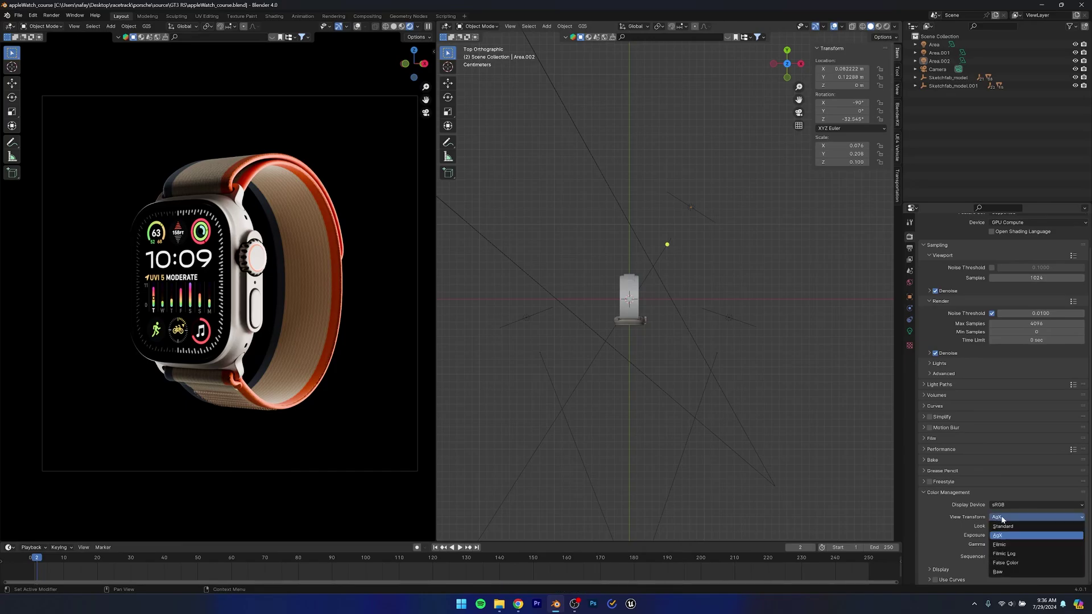
click(1002, 562)
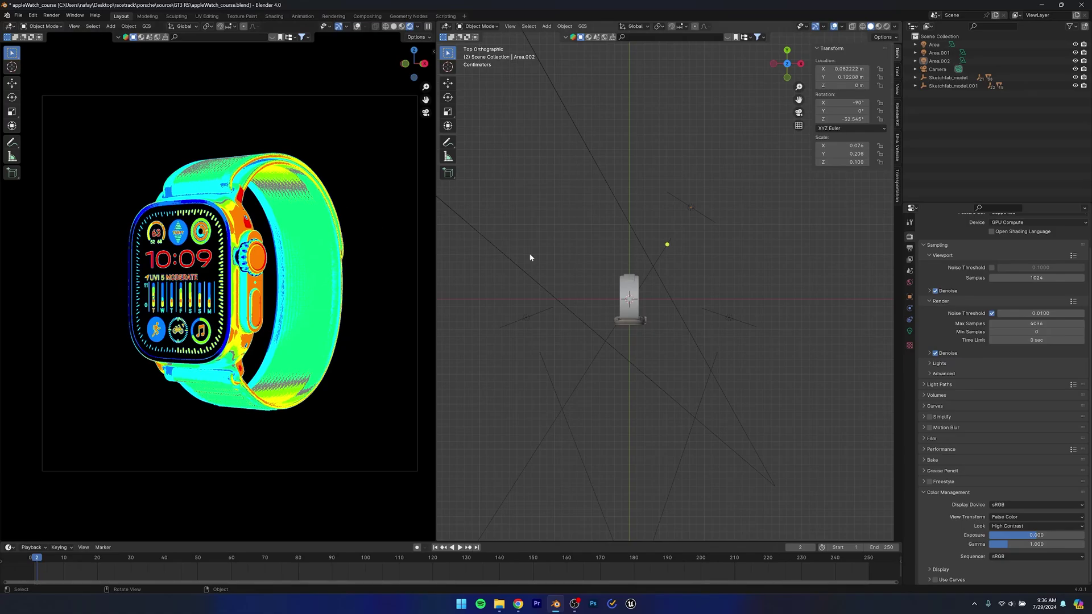
click(1018, 515)
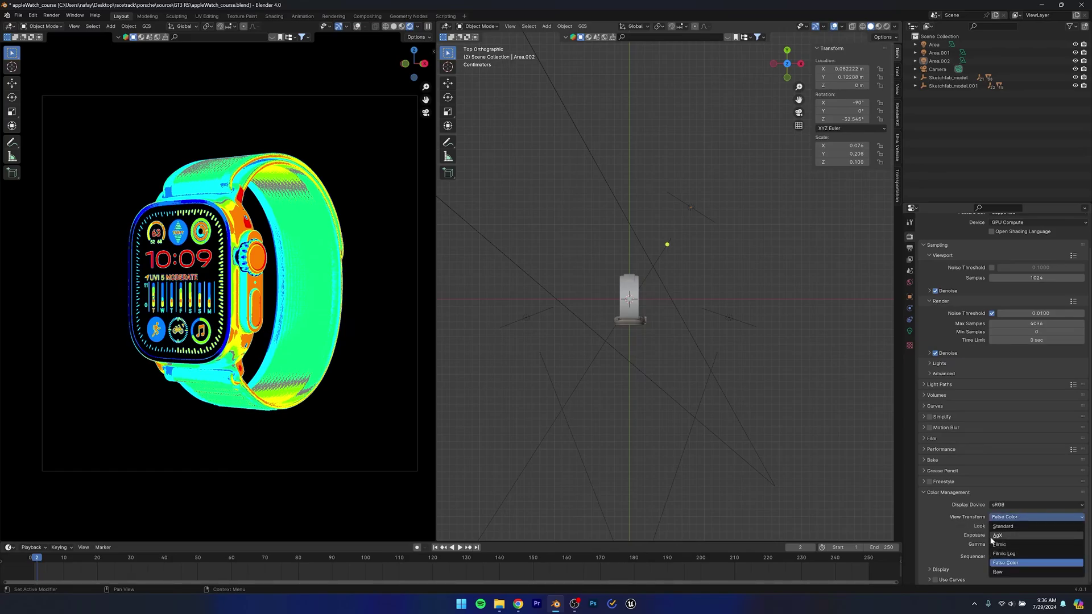
click(1009, 484)
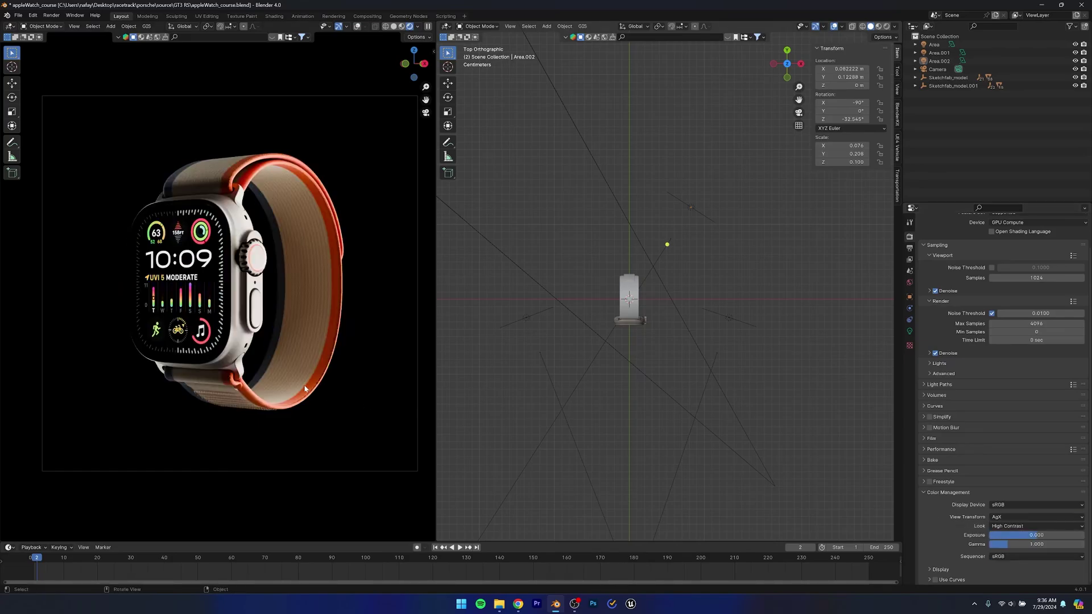
key(ctrl+s)
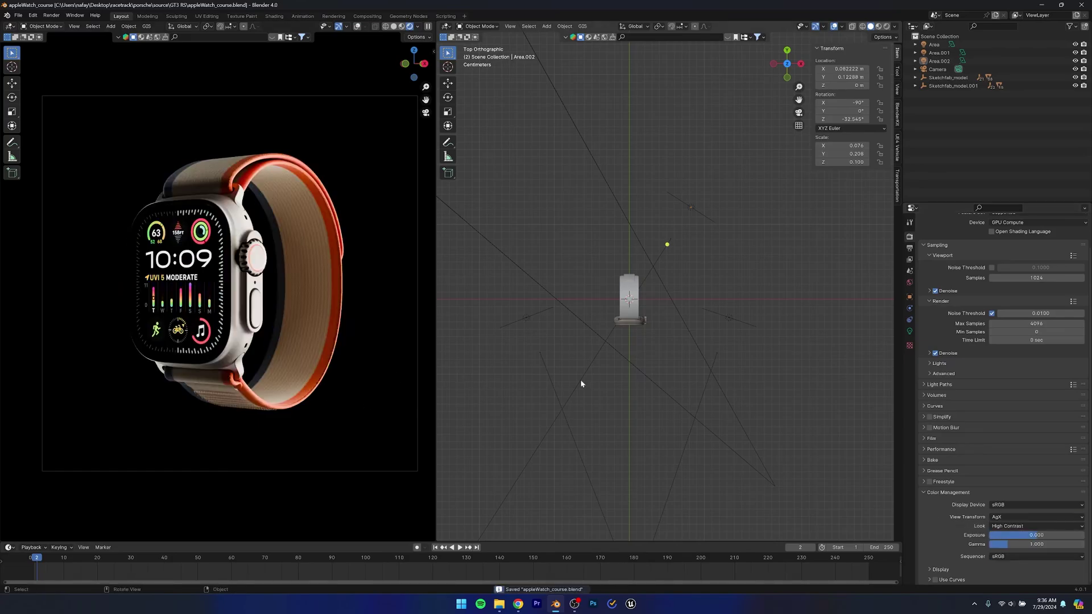
Try the back light at about X 0.033 m, Y 0.130 m, and hide and show it to compare its effect.
click(529, 322)
middle_drag(548, 334, 648, 319)
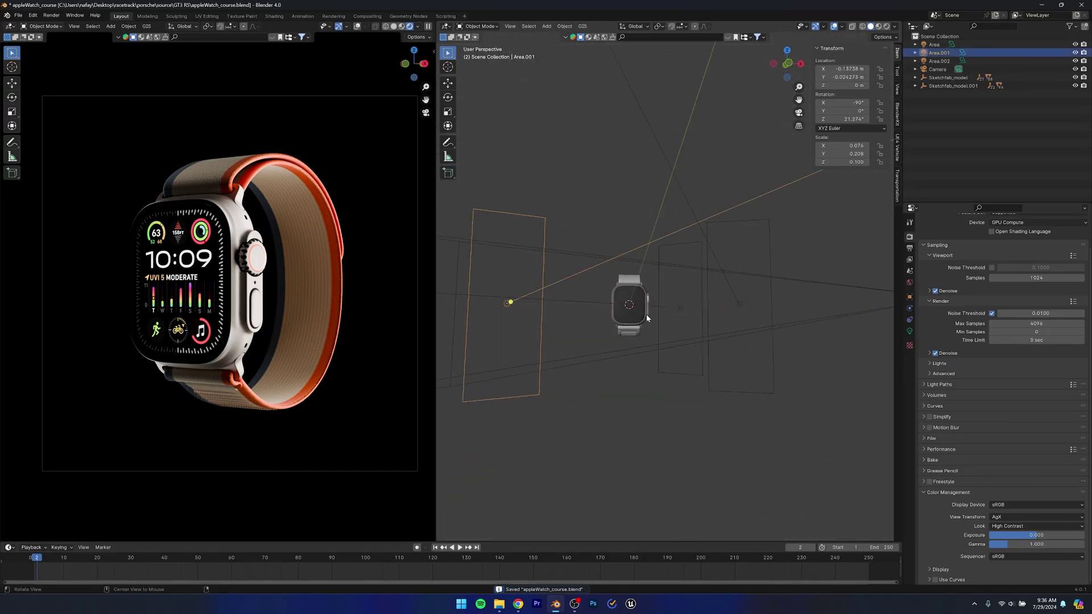
key(KP_7)
click(690, 208)
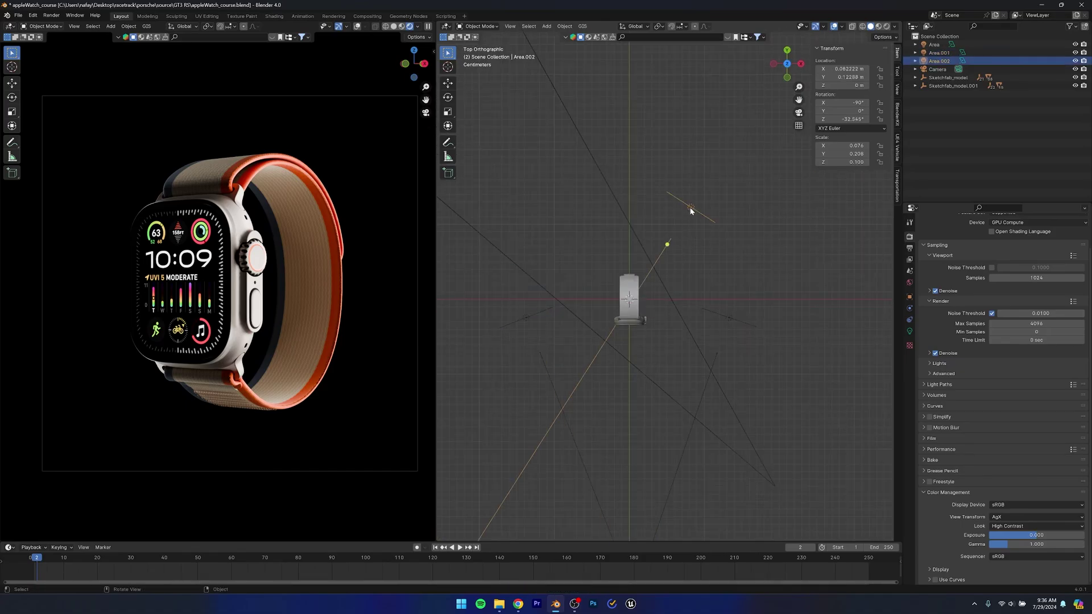
key(g)
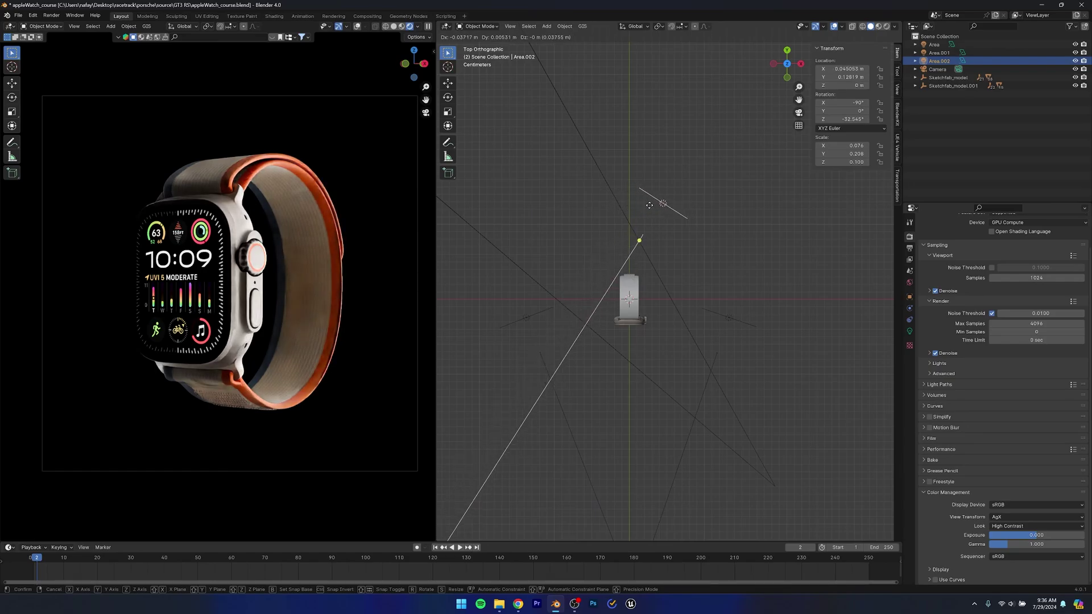
click(640, 204)
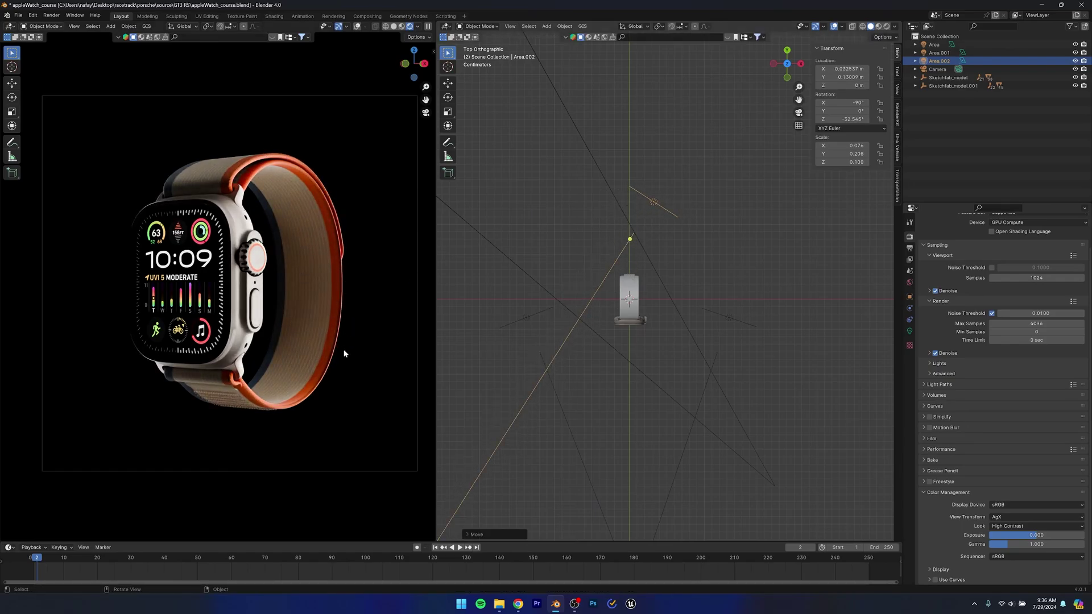
click(1074, 60)
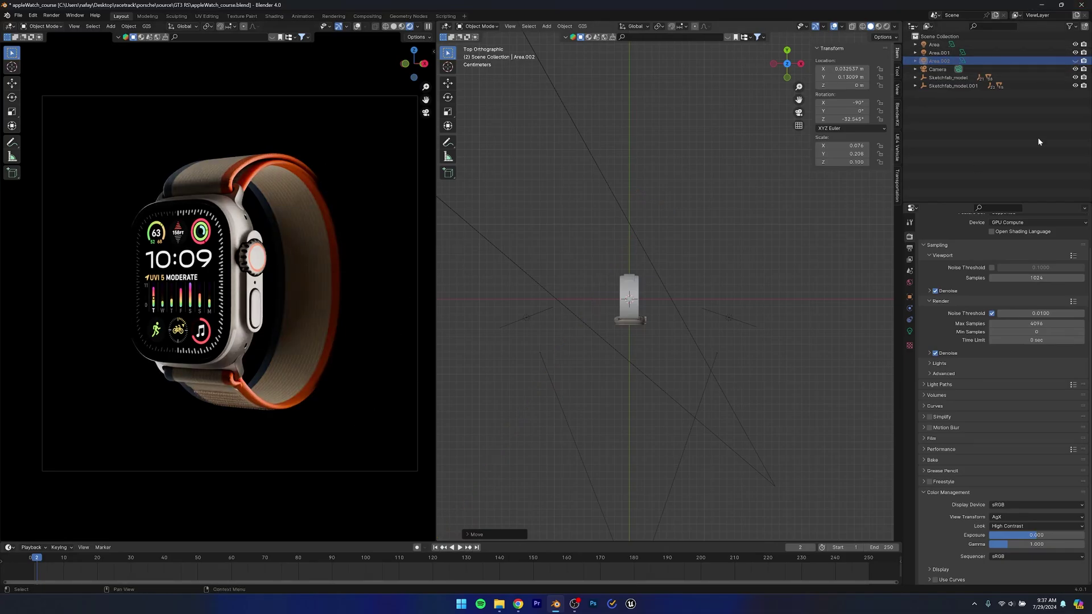
click(1075, 61)
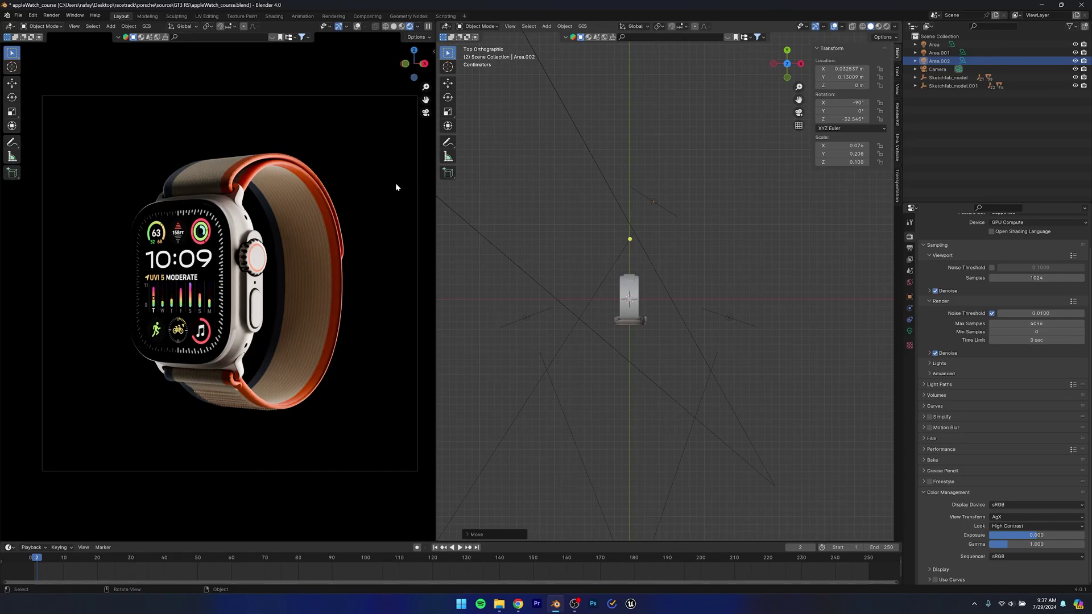
Try a duplicate of the back light at about X -0.086 m, Y 0.108 m, rotated to about 33.4° around Z, and delete it.
key(shift+d)
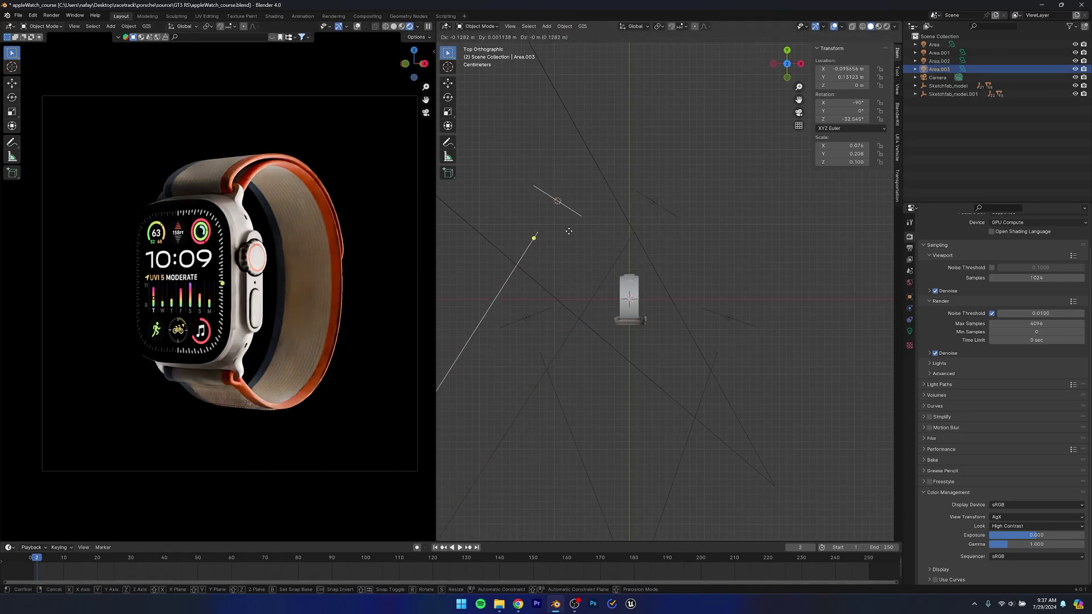
click(576, 247)
key(r)
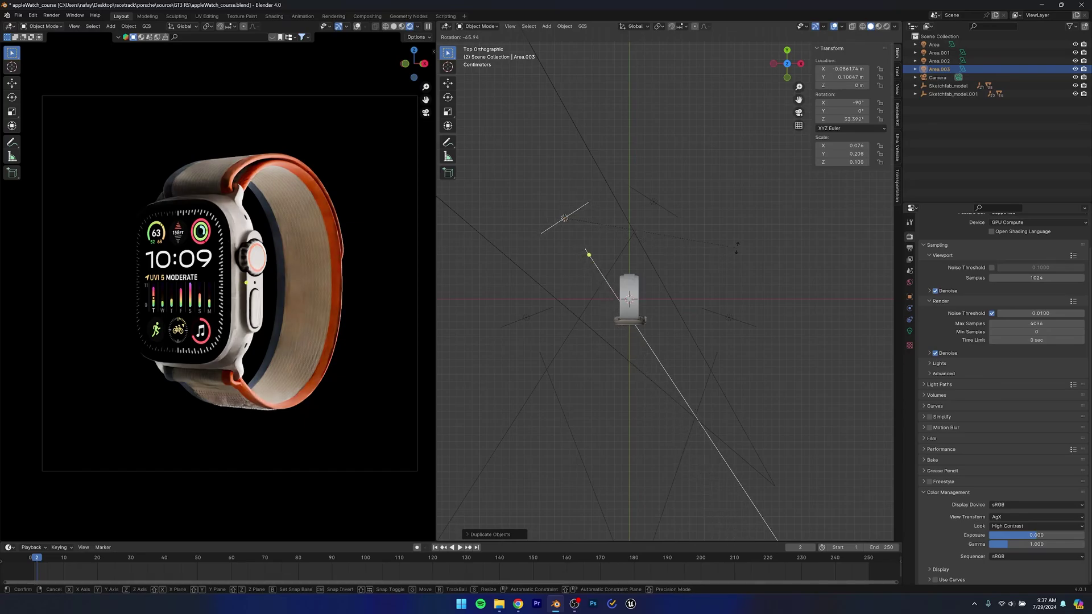
click(738, 250)
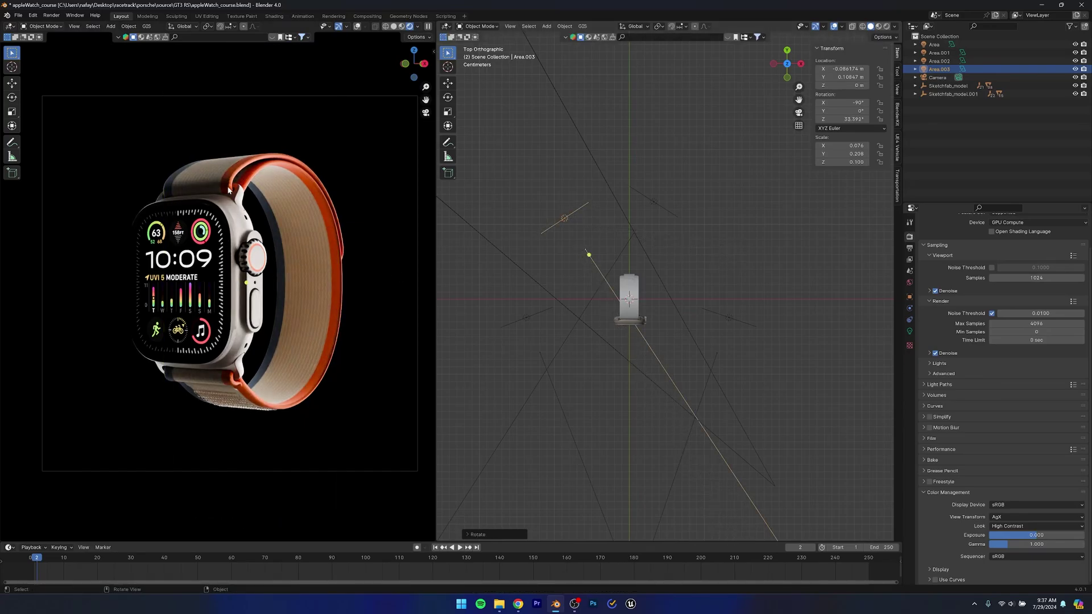
mouse_move(305, 277)
middle_down()
mouse_move(303, 296)
mouse_move(409, 301)
mouse_move(26, 308)
mouse_move(286, 308)
mouse_move(285, 272)
middle_up()
scroll(278, 298, up, 4)
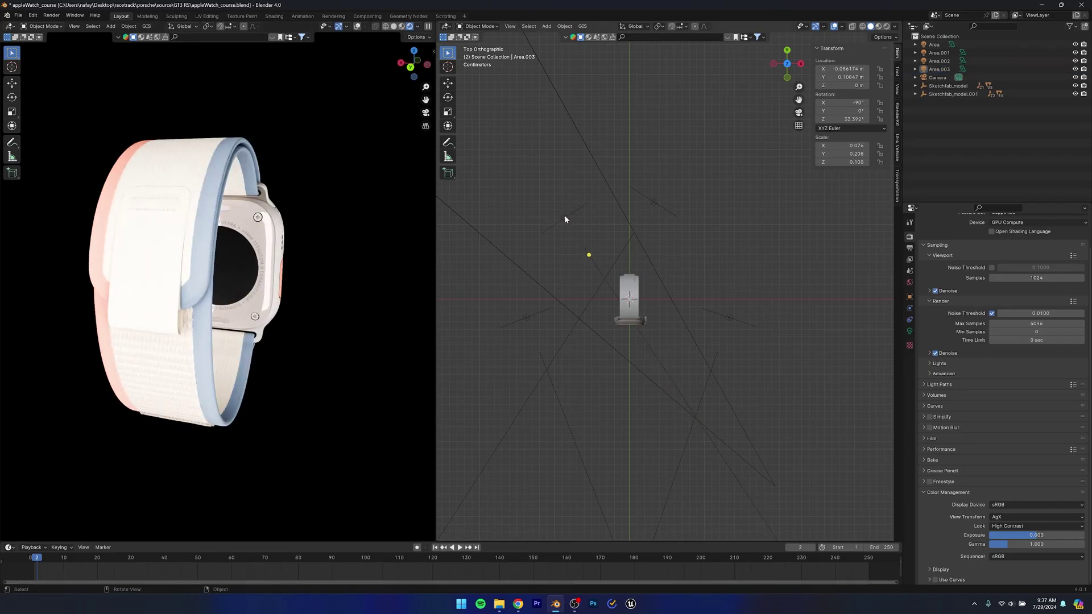
key(Delete)
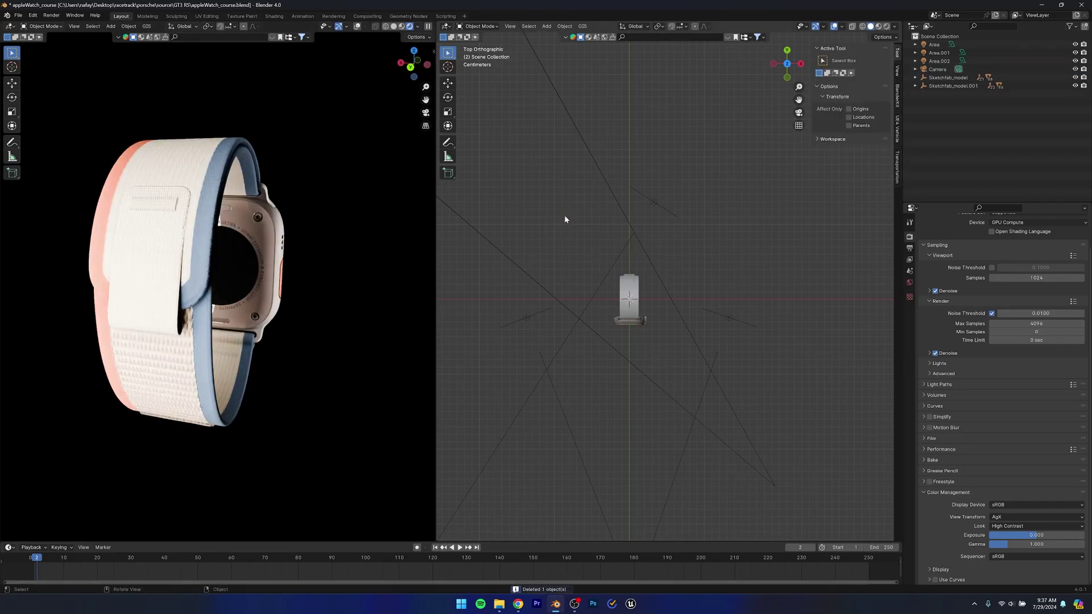
Inspect the watch from behind and move the back light to about X 0.118 m, Y 0.150 m.
middle_drag(234, 338, 297, 334)
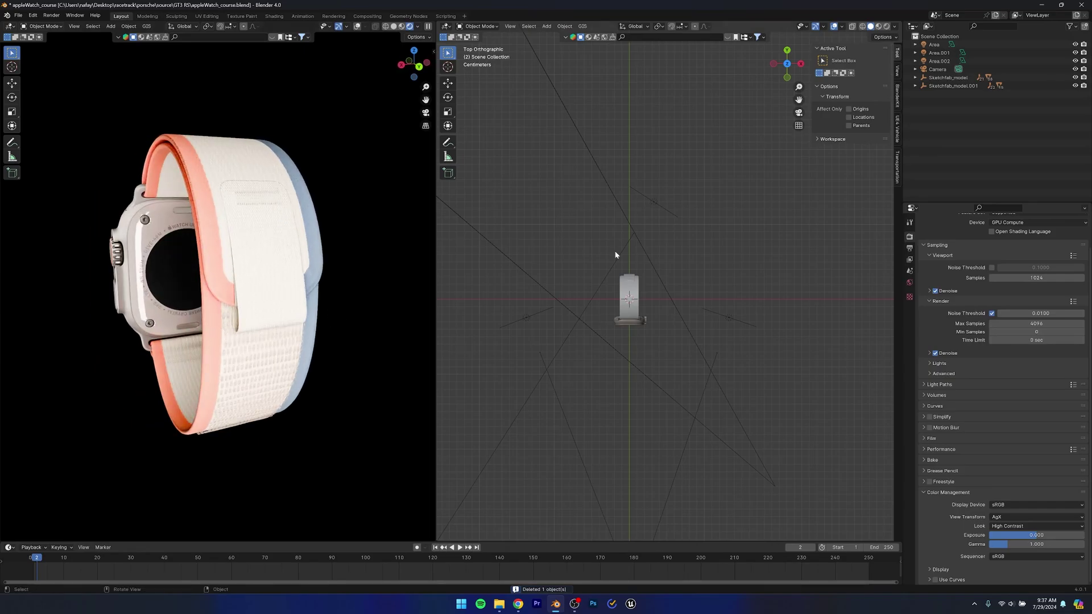
click(654, 211)
key(g)
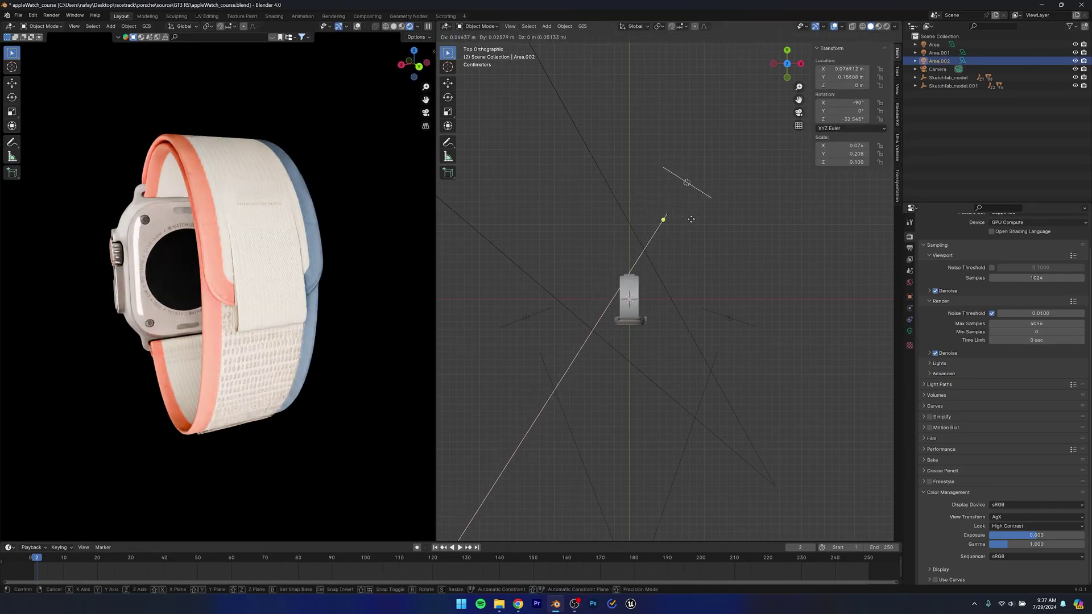
click(706, 234)
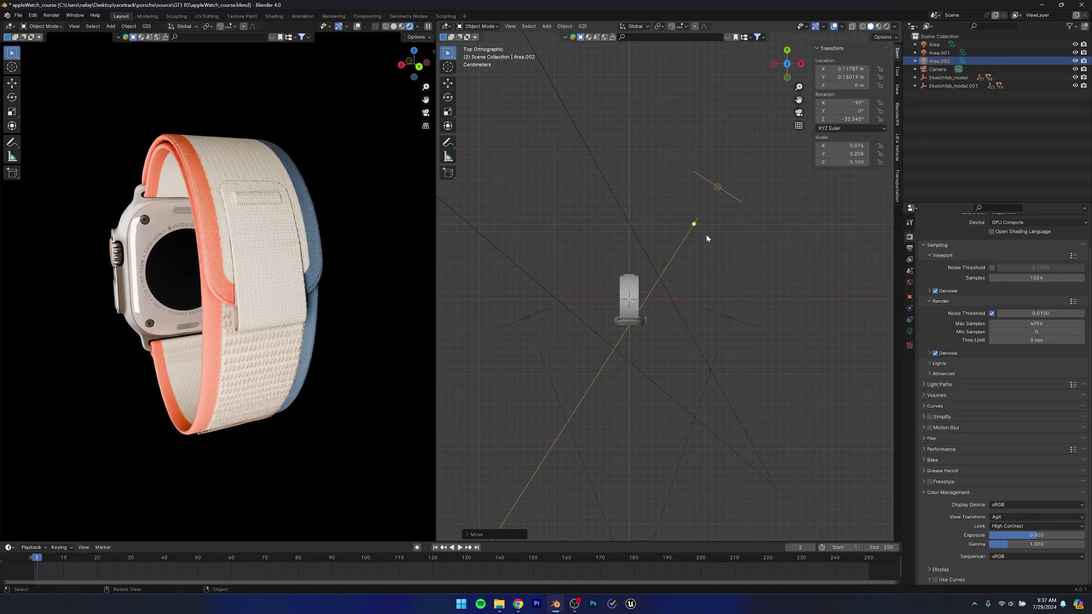
Inspect the light arrangement in perspective, deselect the back light and save the file.
middle_drag(705, 234, 684, 205)
middle_drag(557, 222, 526, 260)
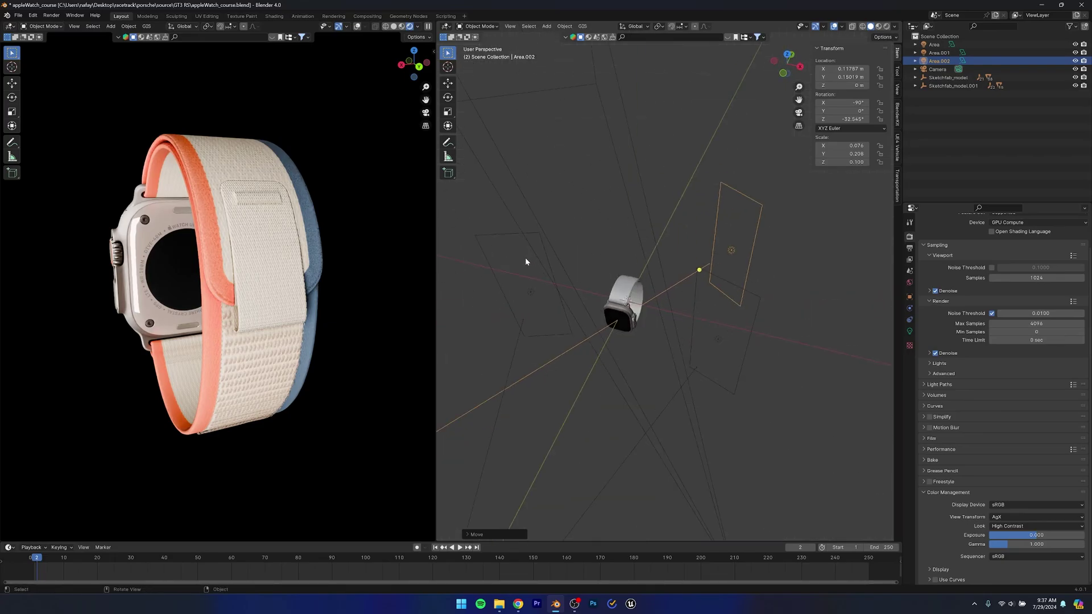
click(719, 153)
key(ctrl+s)
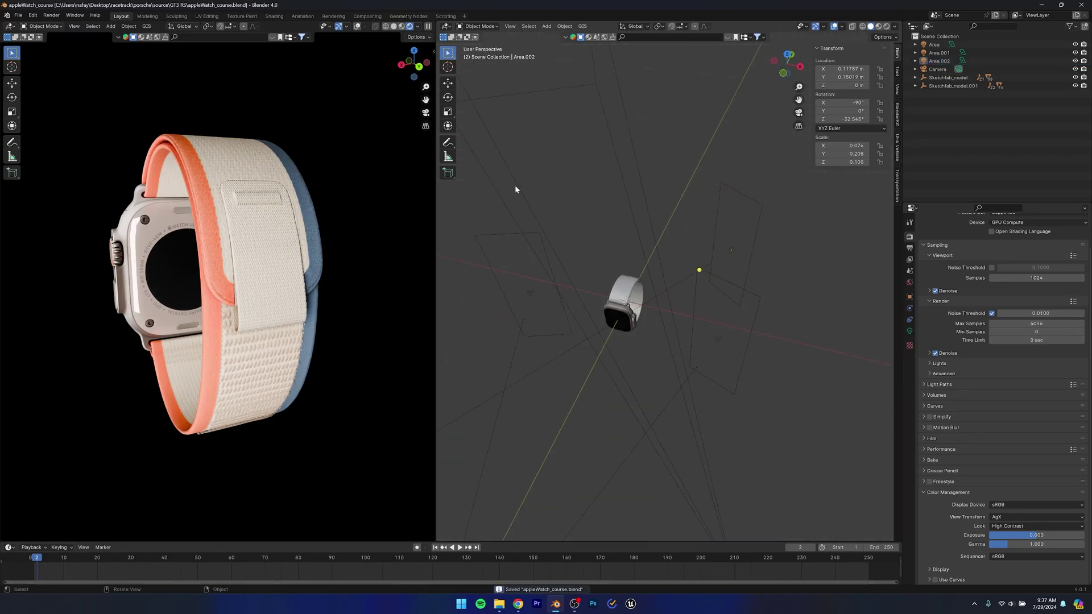
Change the back area light's shape to Disk.
middle_drag(185, 270, 415, 252)
click(732, 250)
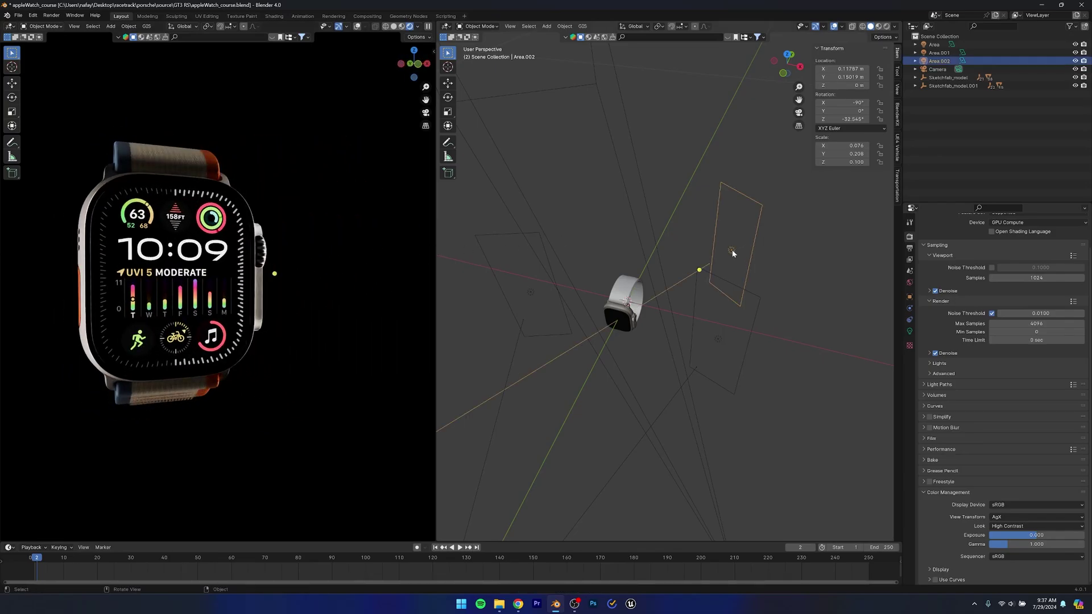
click(910, 331)
click(1012, 302)
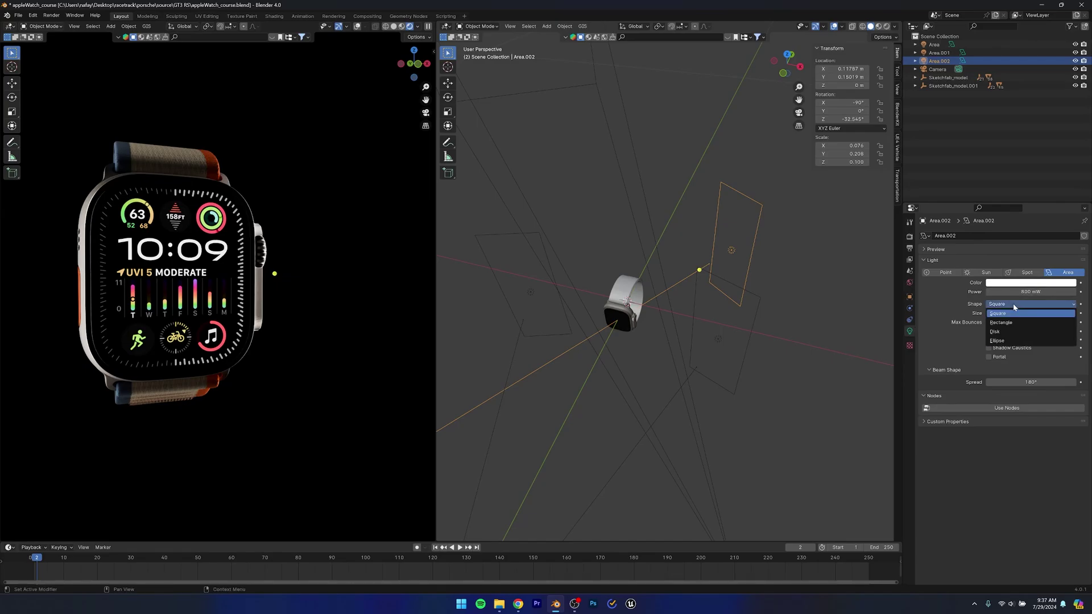
click(997, 331)
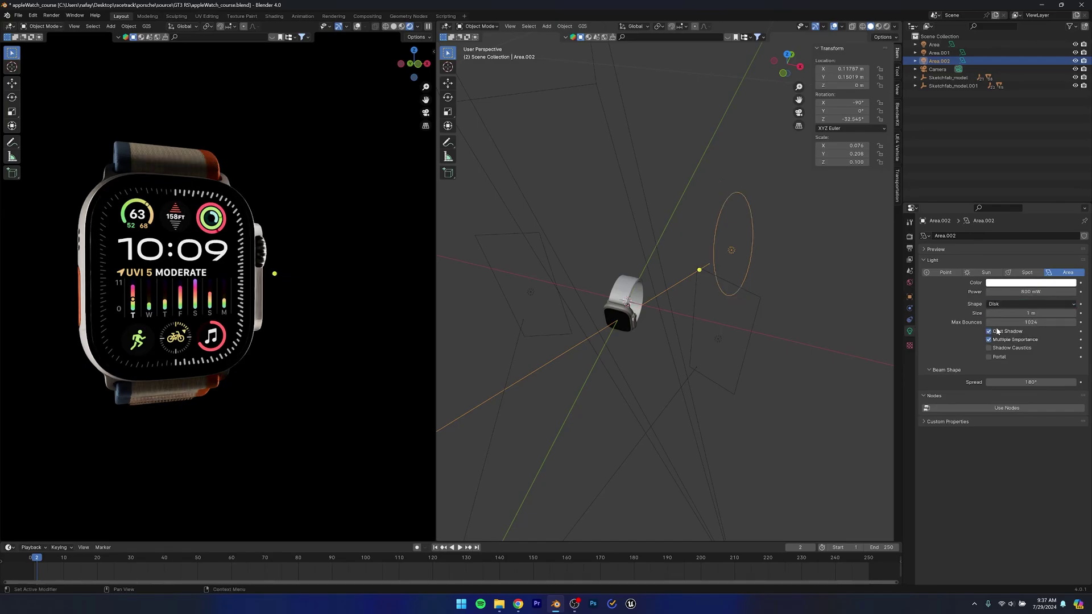
Change the shape of both side area lights to Disk.
click(716, 338)
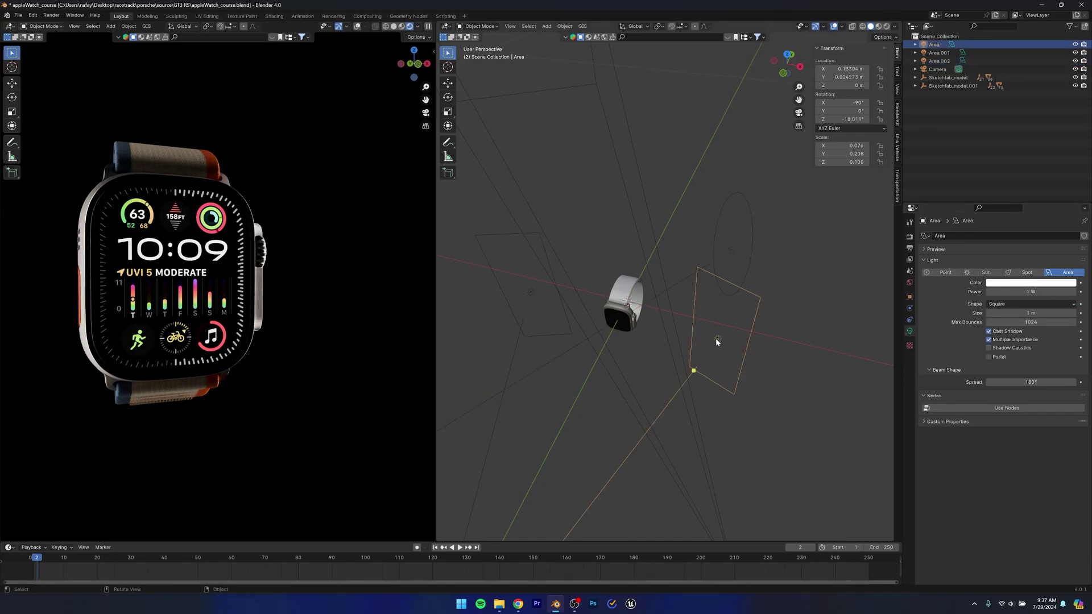
click(1005, 305)
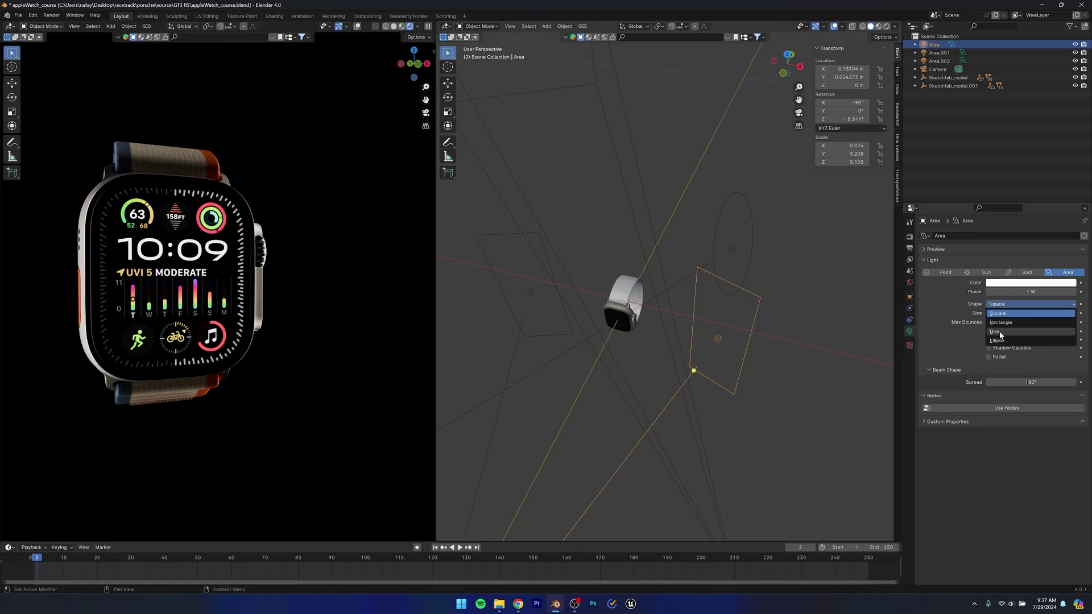
click(998, 333)
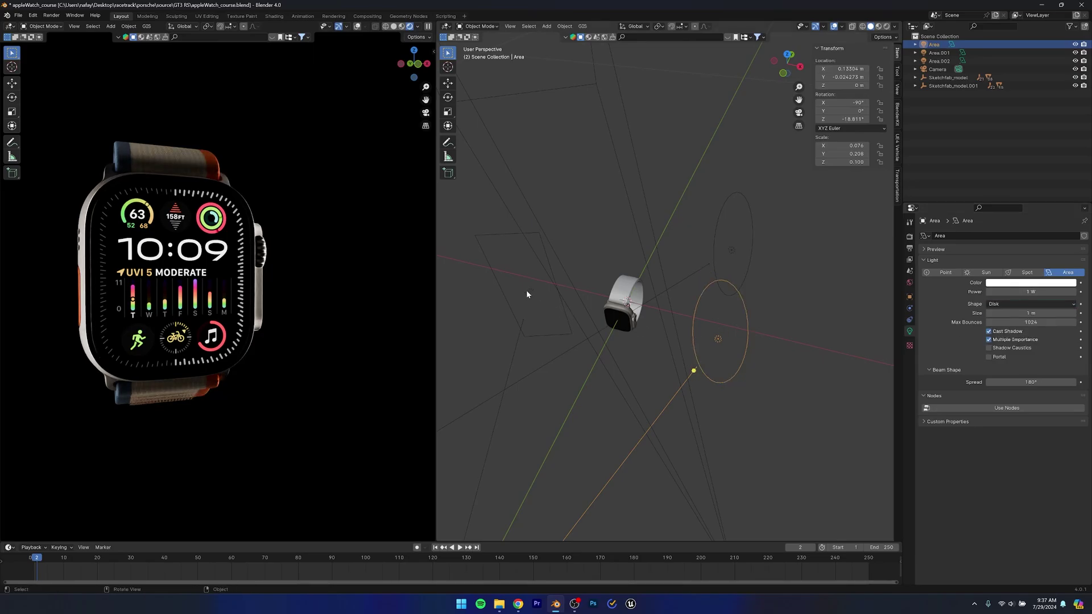
click(527, 294)
click(1024, 304)
click(999, 332)
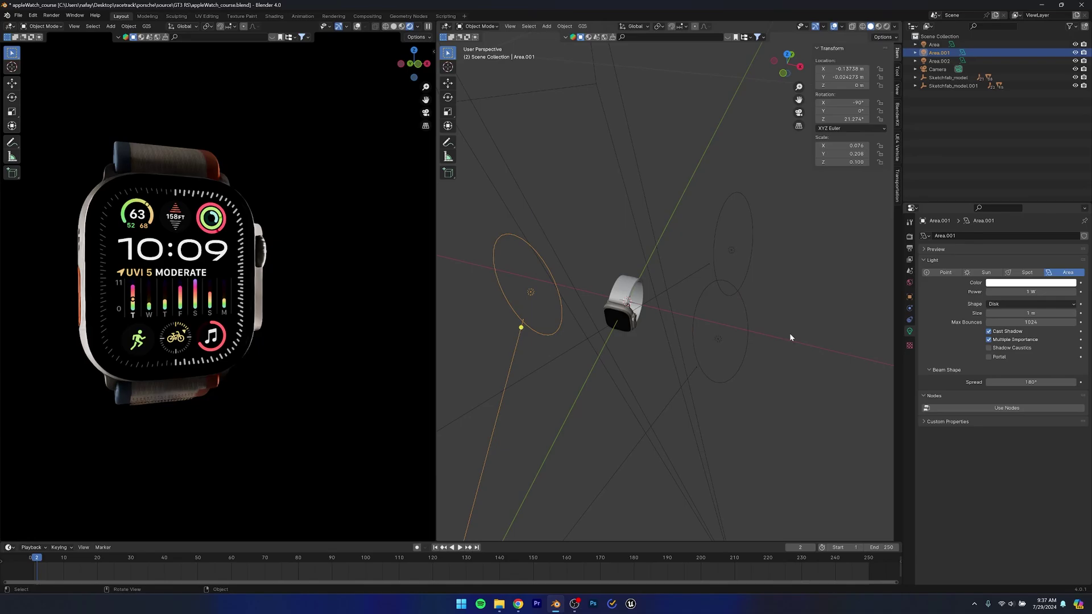
Save the file and show the rendered watch through the camera.
scroll(585, 322, down, 3)
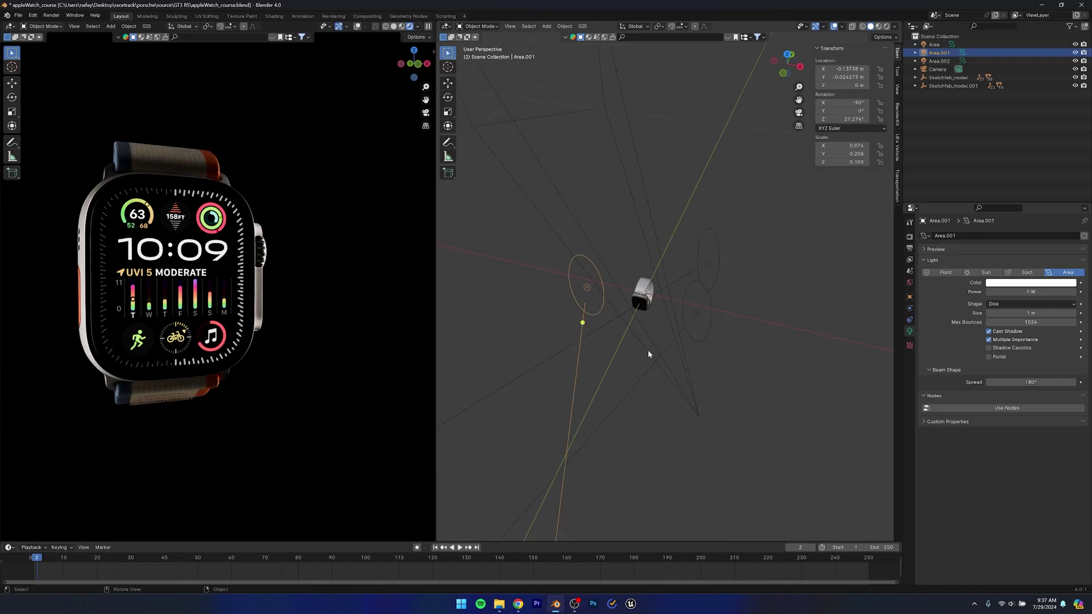
middle_drag(647, 350, 657, 324)
click(792, 404)
key(ctrl+s)
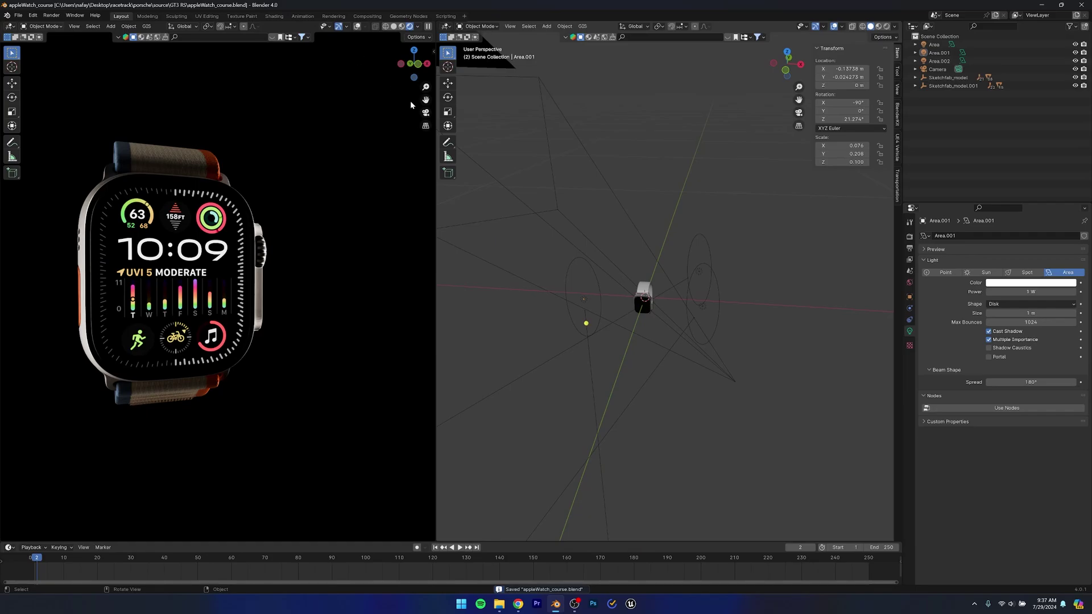
click(426, 112)
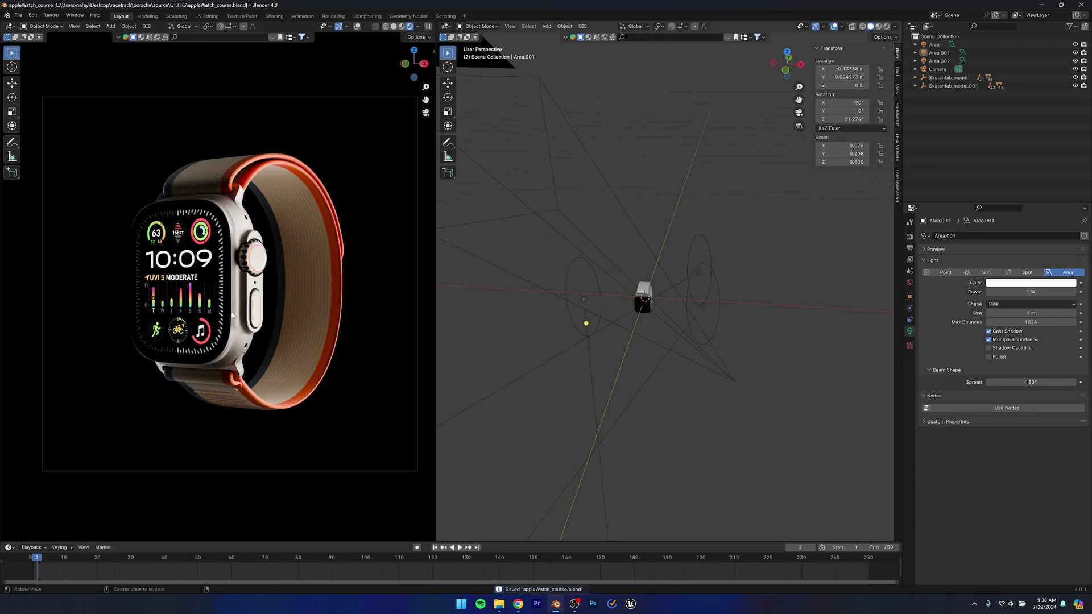
Move the side light on the crown side to about X 0.124 m, Y -0.051 m and save the file.
key(KP_7)
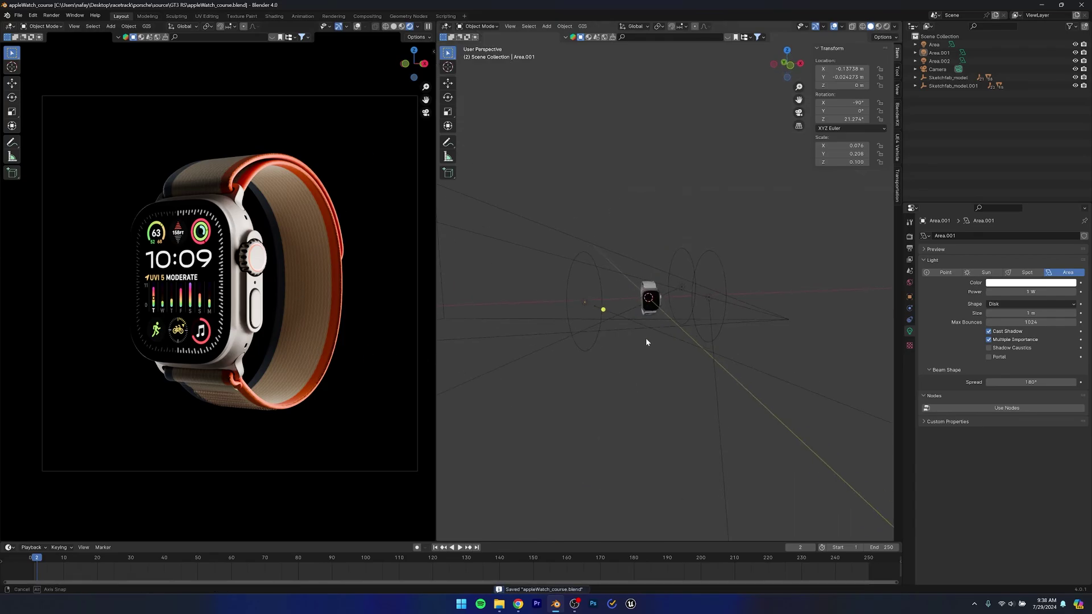
click(732, 321)
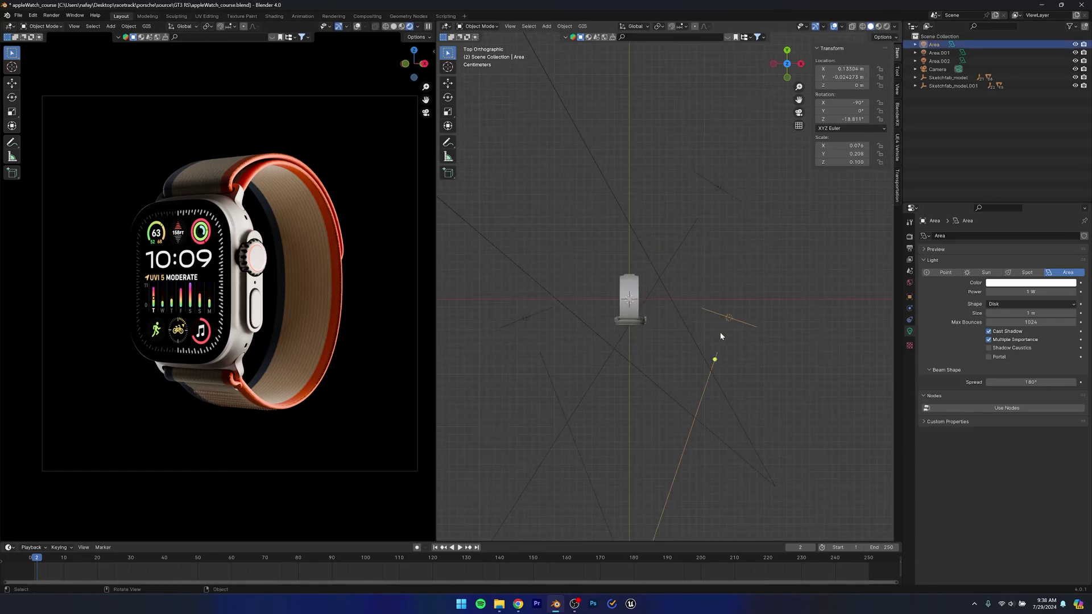
key(g)
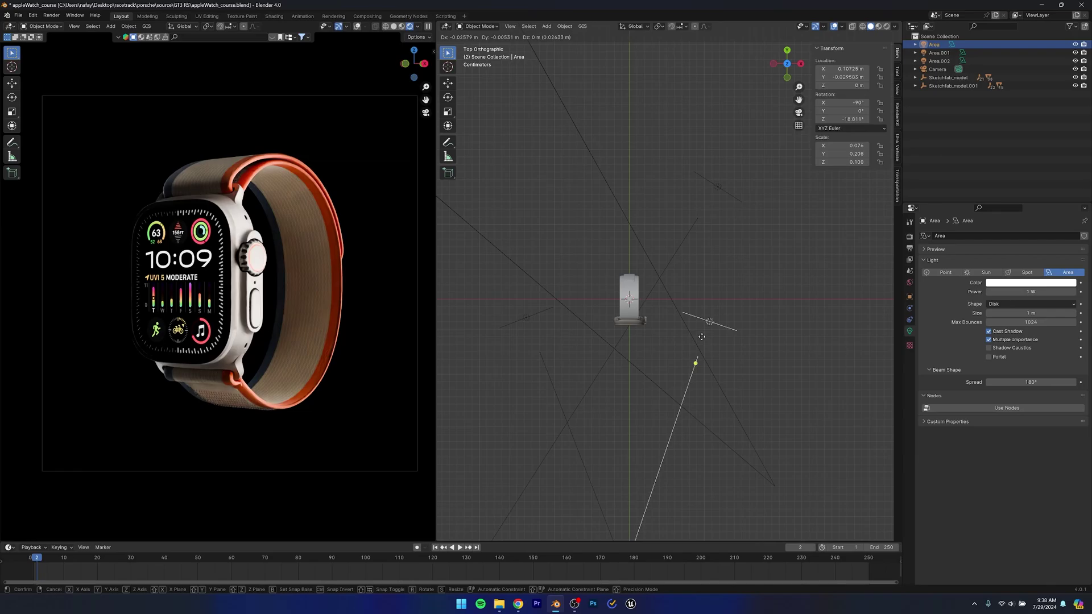
click(721, 333)
key(g)
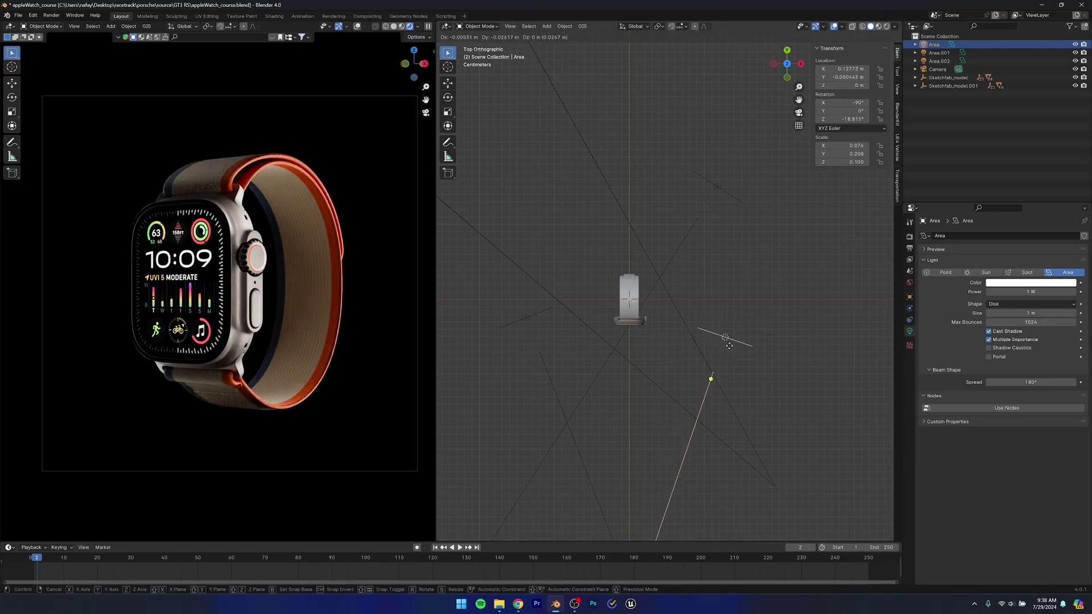
click(728, 347)
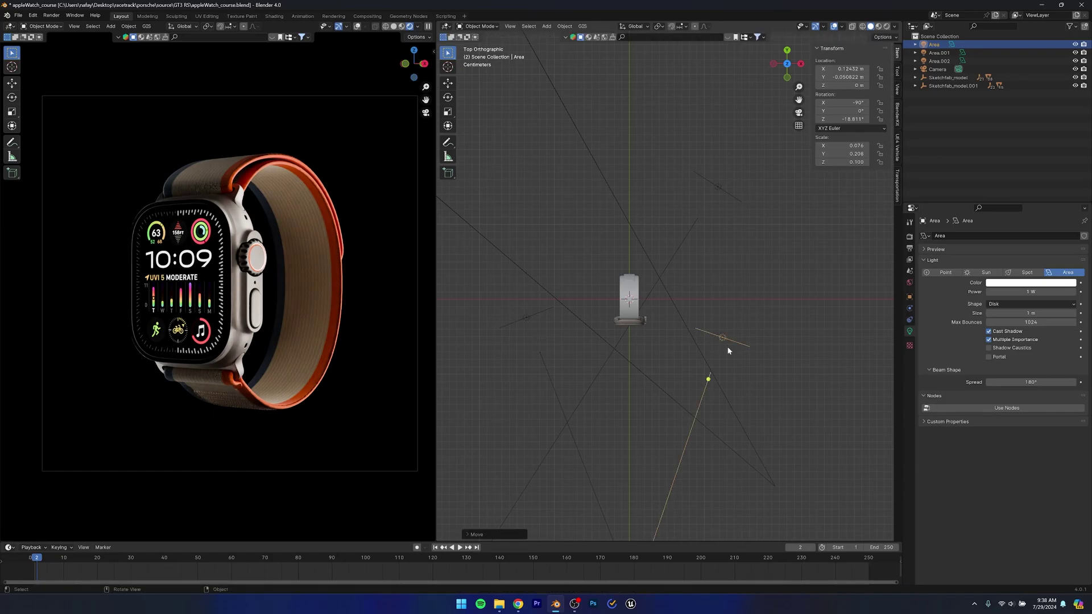
middle_drag(728, 351, 631, 329)
click(681, 463)
key(ctrl+s)
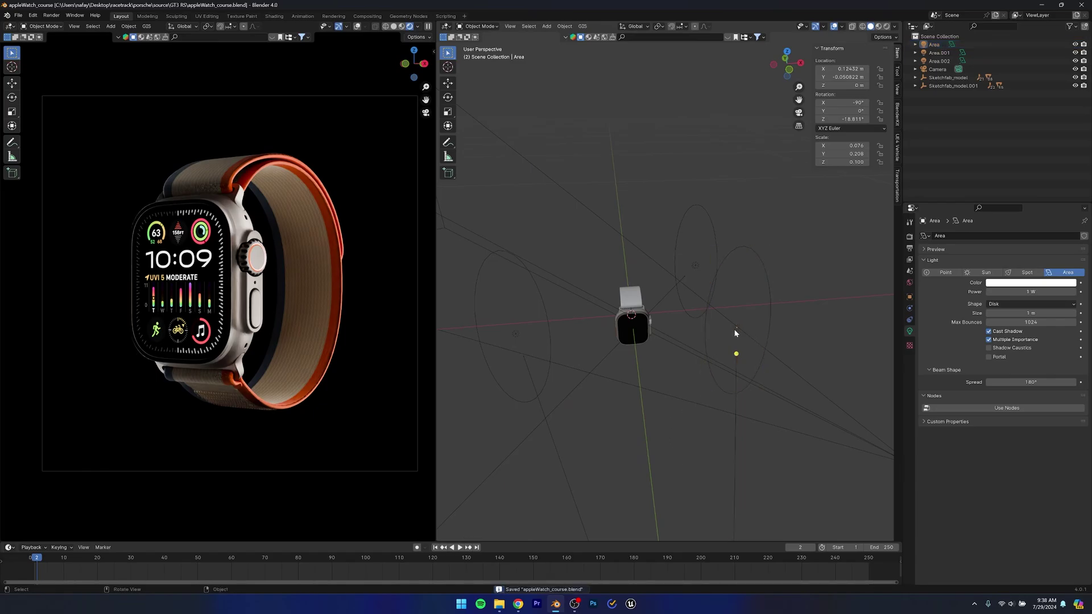
Duplicate the crown-side light and raise the copy straight up to about Z 0.260 m.
click(706, 368)
middle_drag(657, 385, 555, 378)
alt+middle_drag(409, 370, 381, 367)
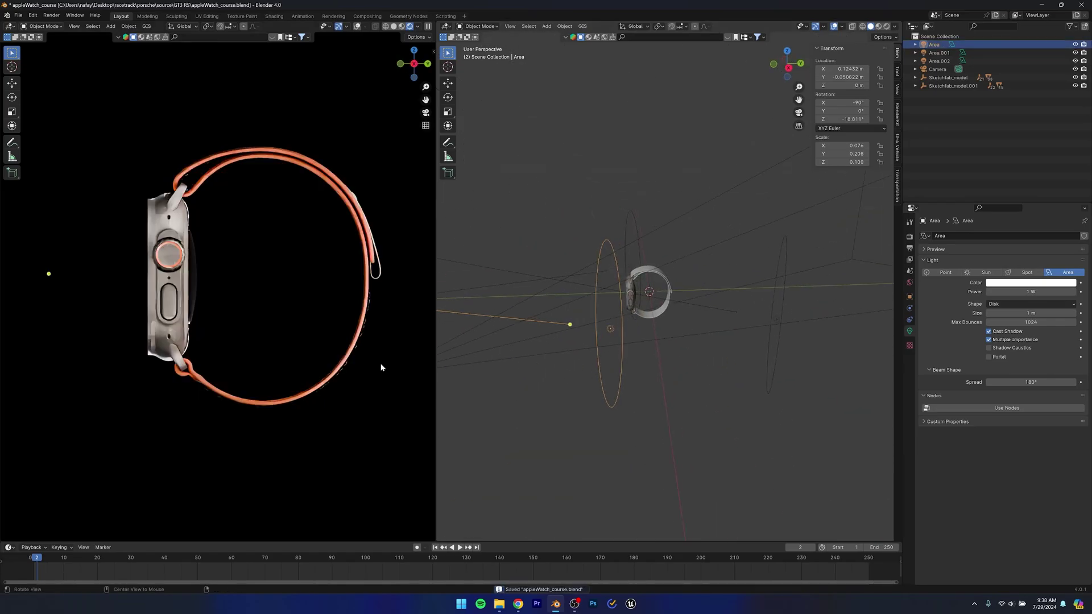
alt+drag(381, 368, 319, 250)
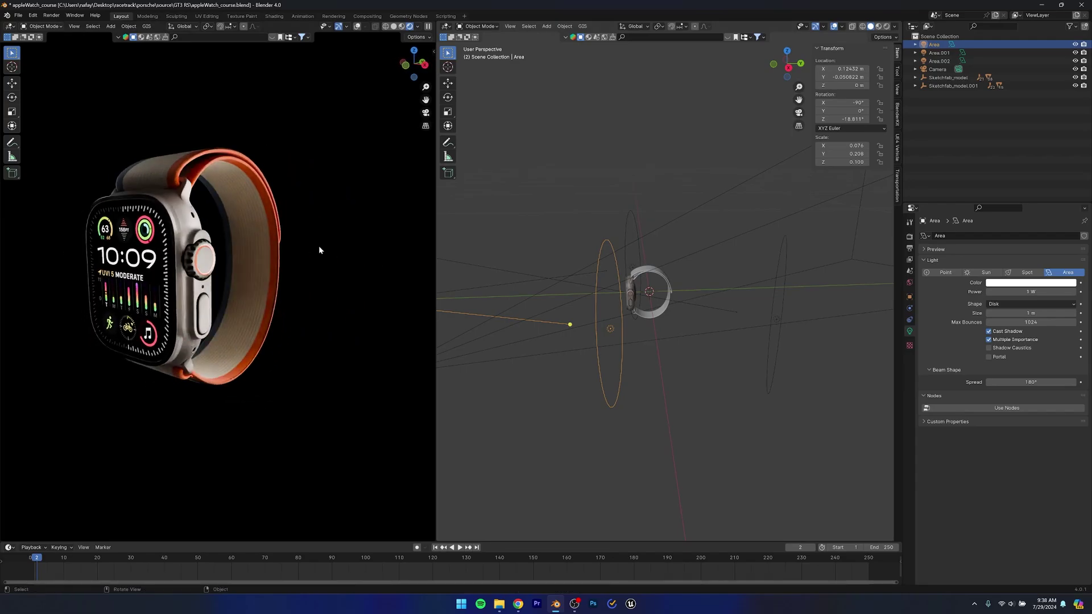
click(425, 113)
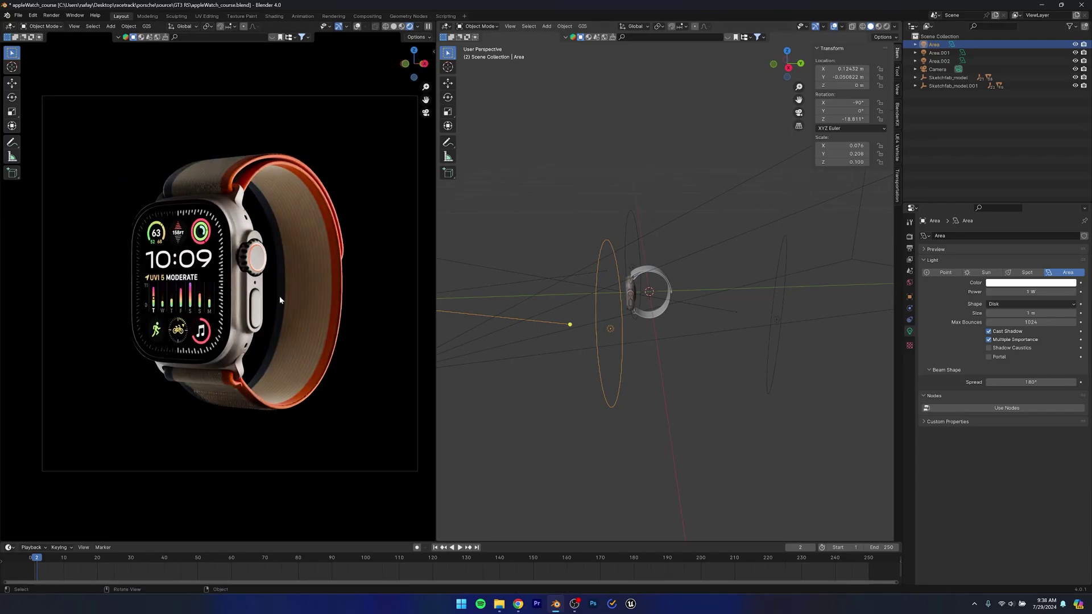
middle_drag(571, 342, 731, 371)
key(shift+d)
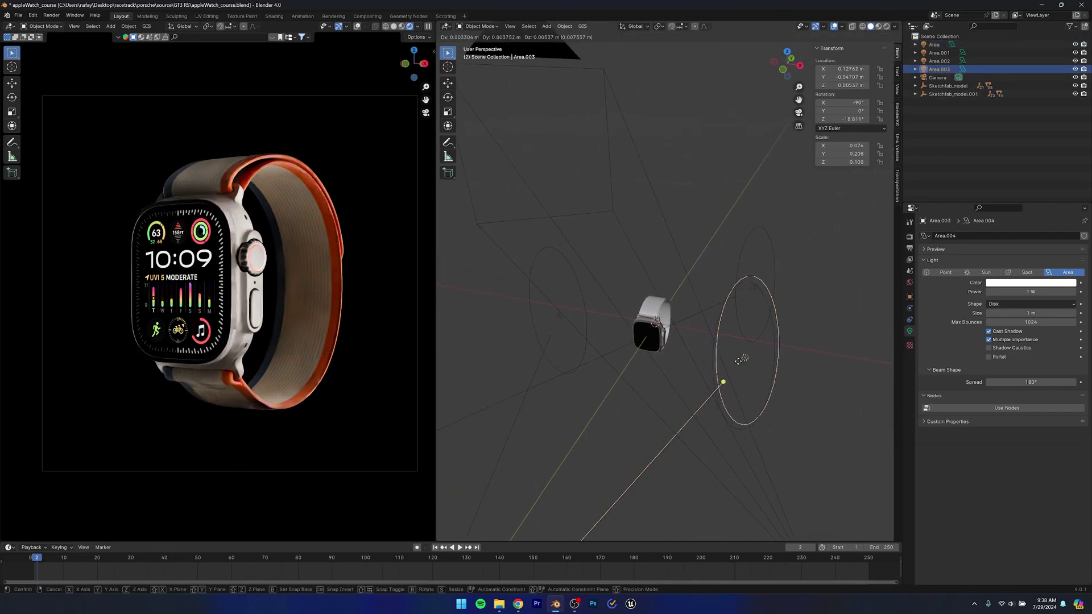
key(z)
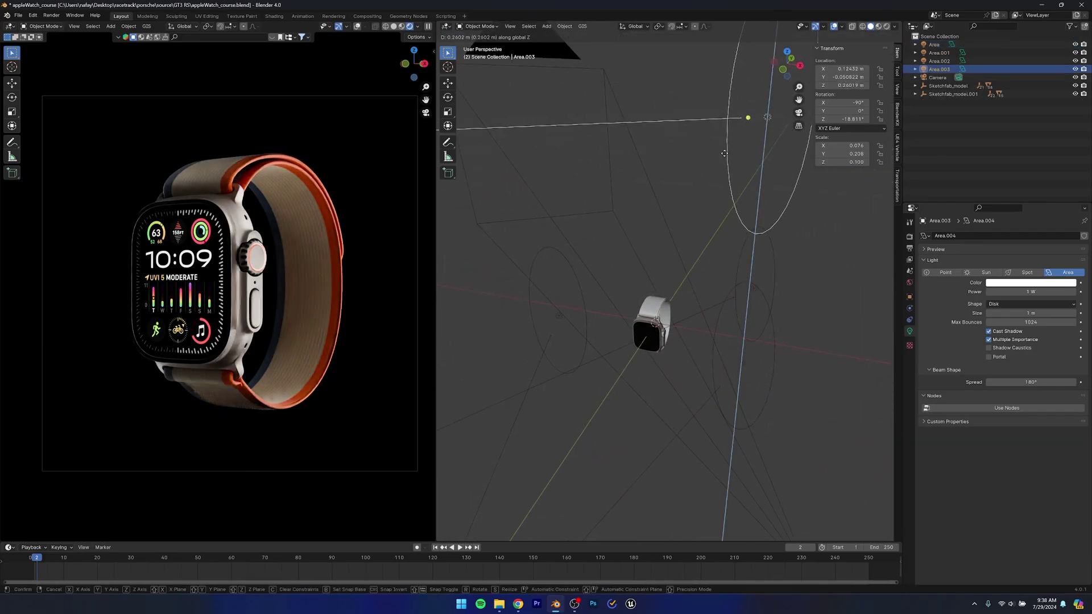
click(723, 146)
Rotate the raised light around the global X axis to face down, at about X 7.6°, Y 18.7°, Z 2.5°.
middle_drag(723, 146, 673, 245)
key(r)
key(x)
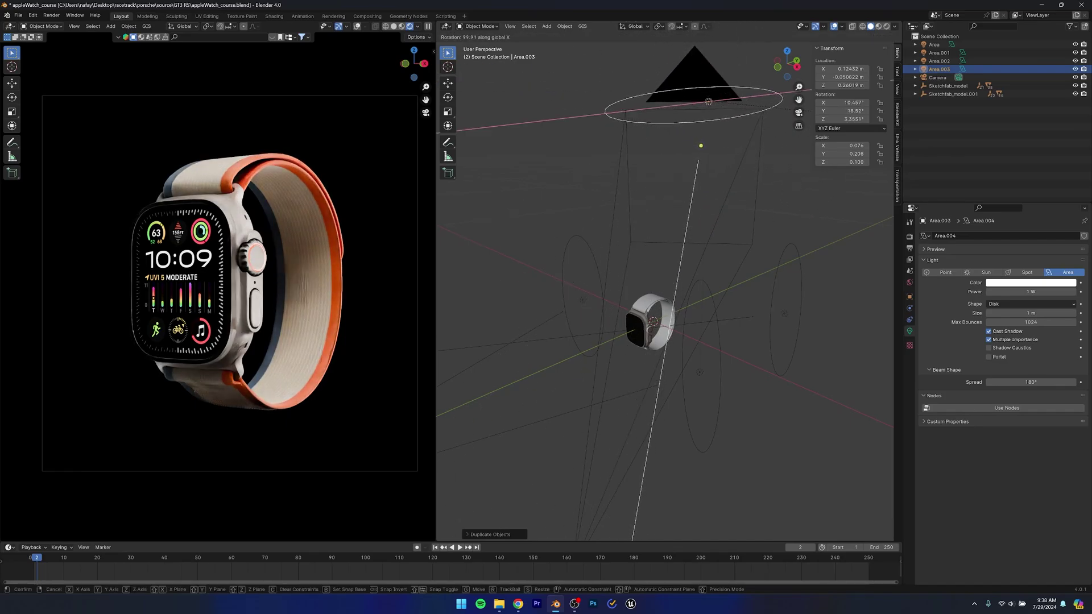
click(623, 538)
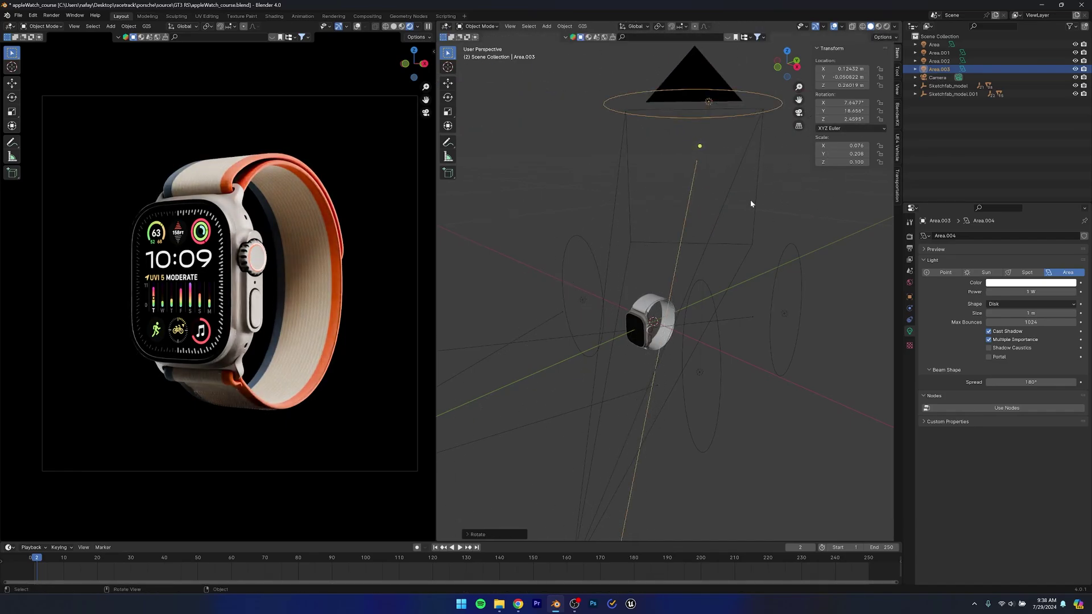
Move the overhead light to about X 0.112 m, Y -0.044 m and set its power to 0.5 W.
alt+middle_drag(670, 248, 710, 269)
scroll(710, 268, down, 2)
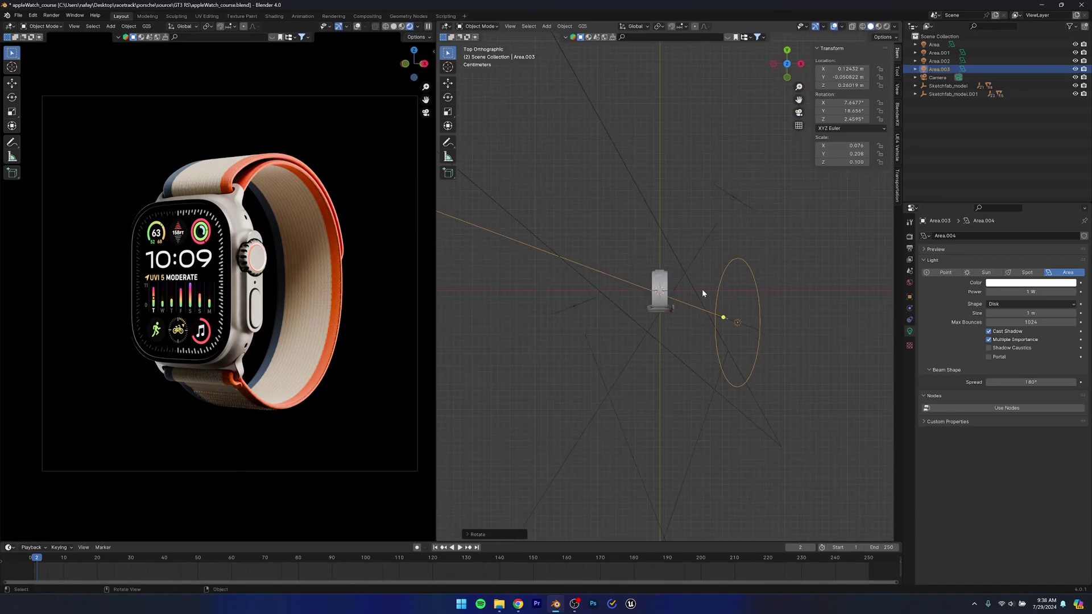
key(g)
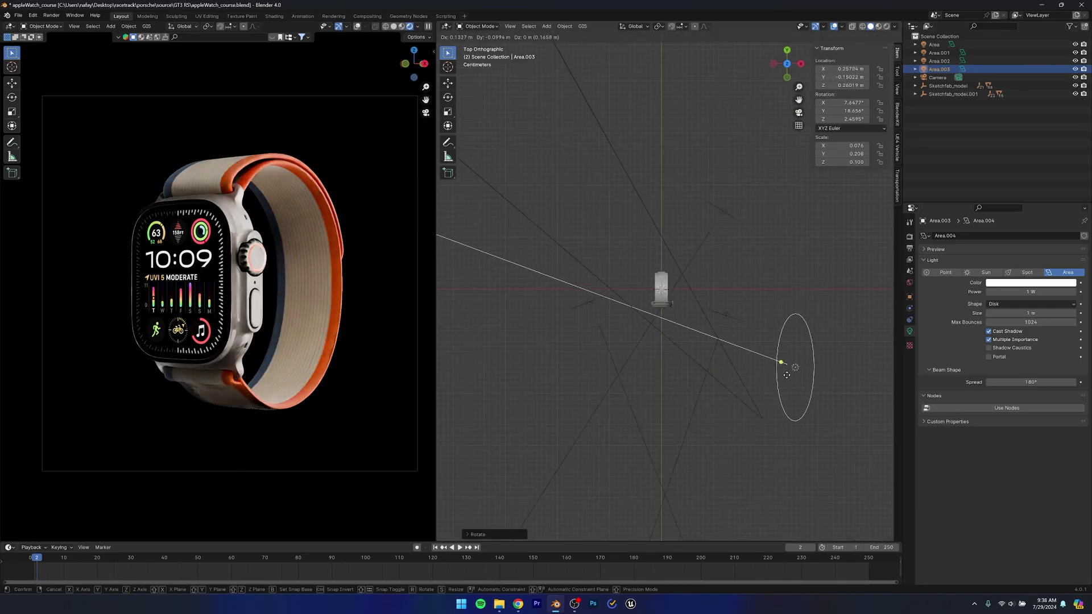
click(720, 312)
click(1012, 293)
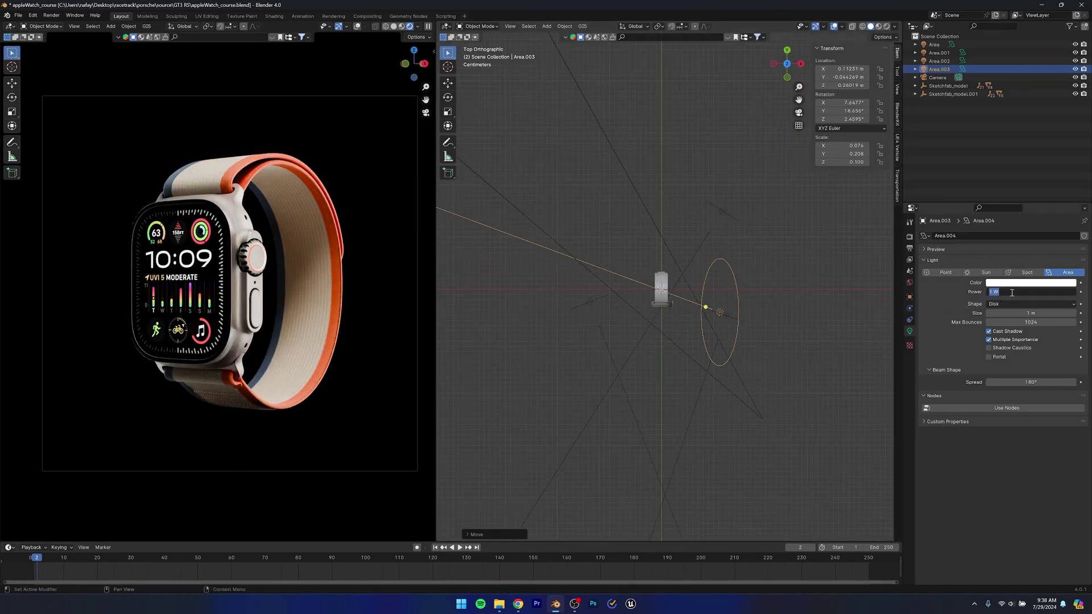
text(0.5)
key(Return)
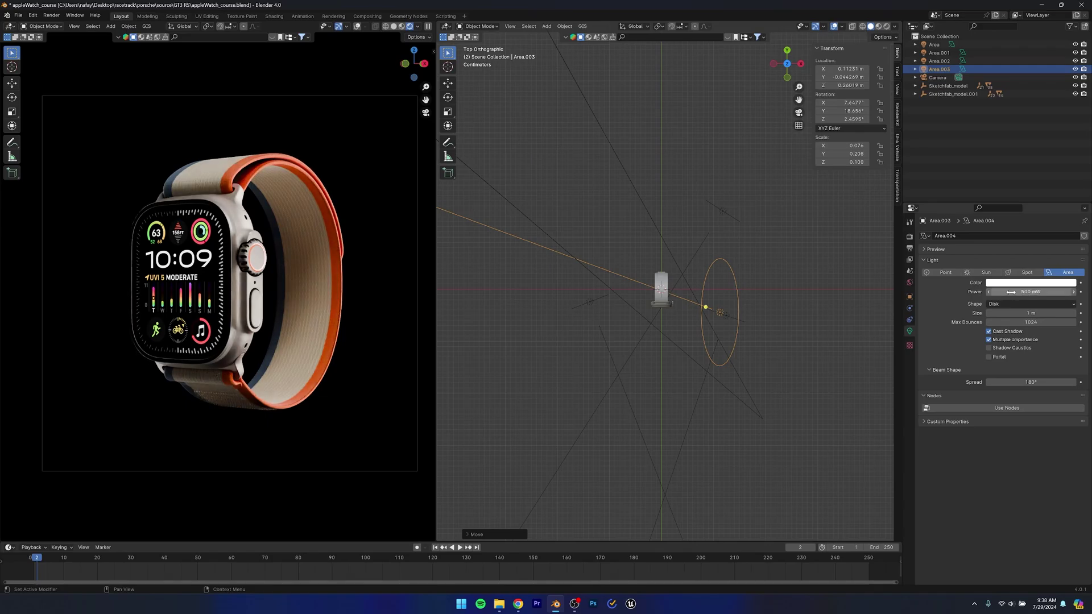
Inspect the watch's lighting from the side and front, and save the file.
middle_drag(190, 248, 152, 289)
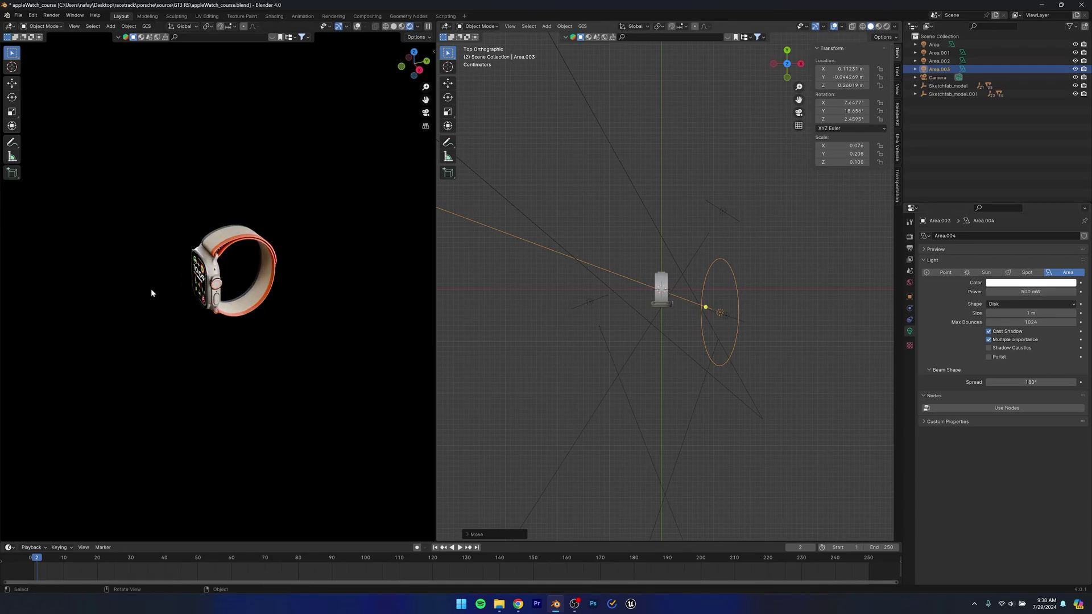
scroll(303, 228, up, 4)
middle_drag(304, 228, 165, 328)
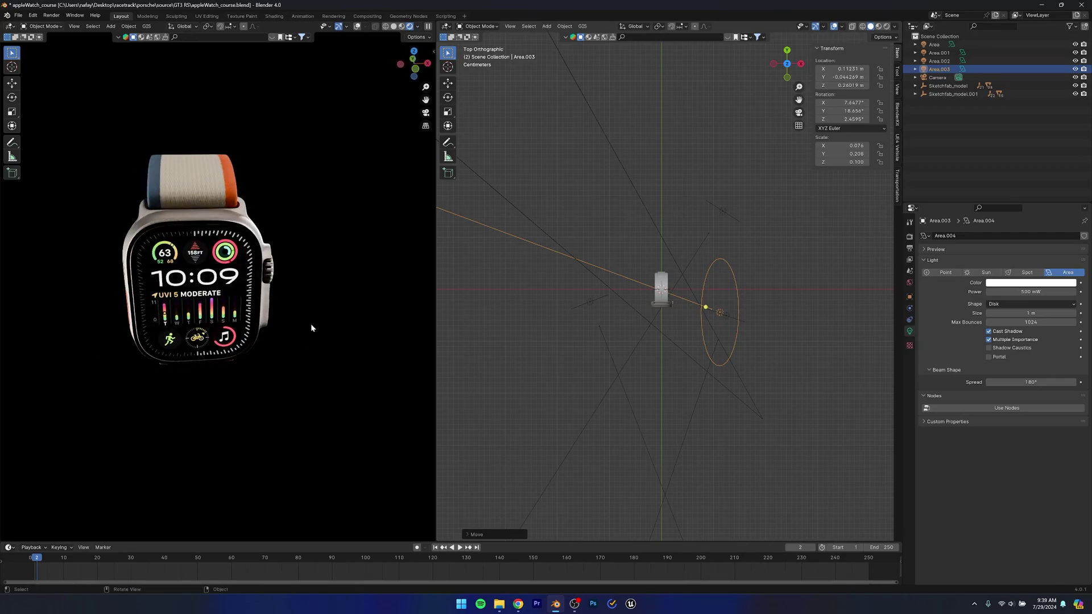
middle_drag(311, 328, 258, 317)
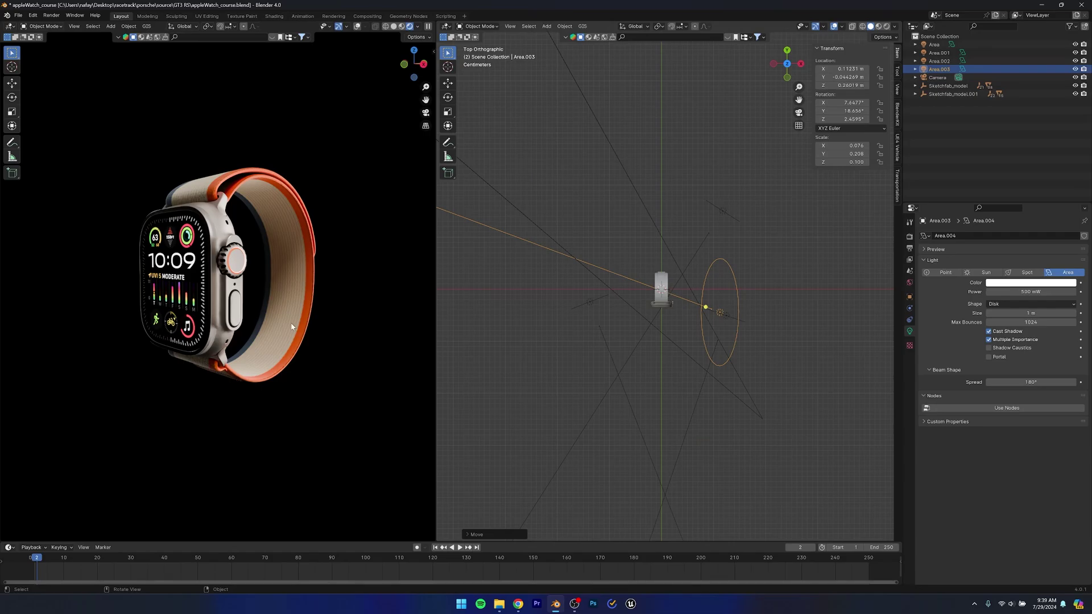
key(ctrl+s)
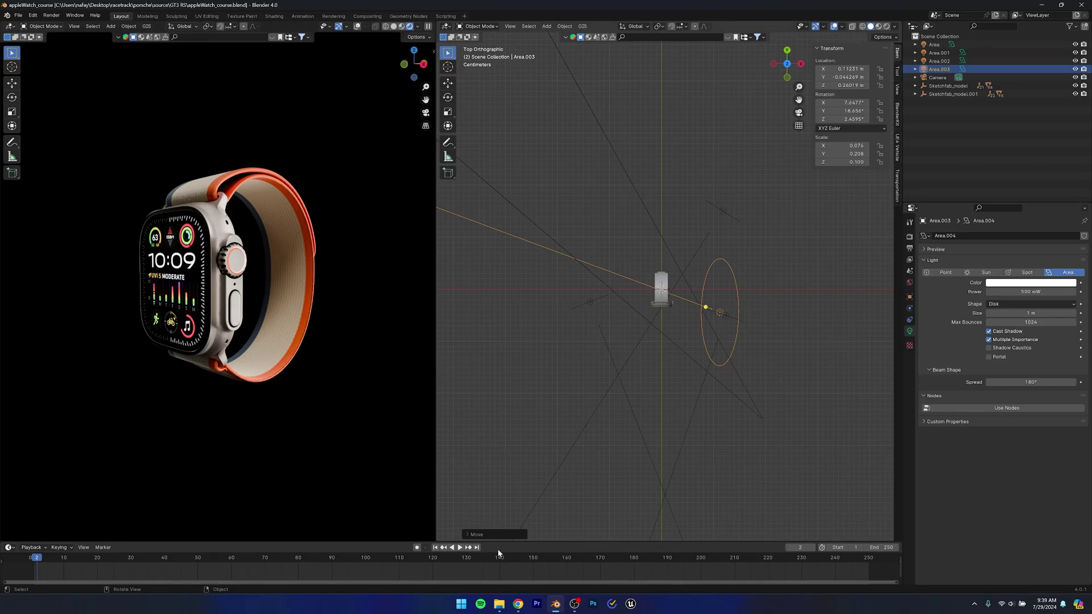
Switch to Chrome and search Google for "white".
click(518, 604)
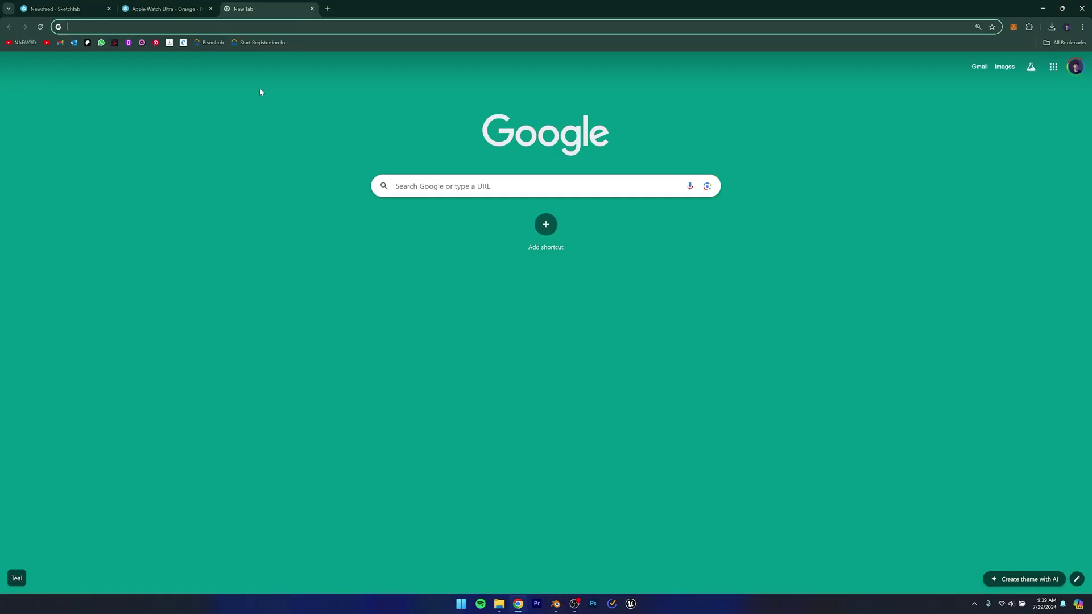
text(white)
key(Return)
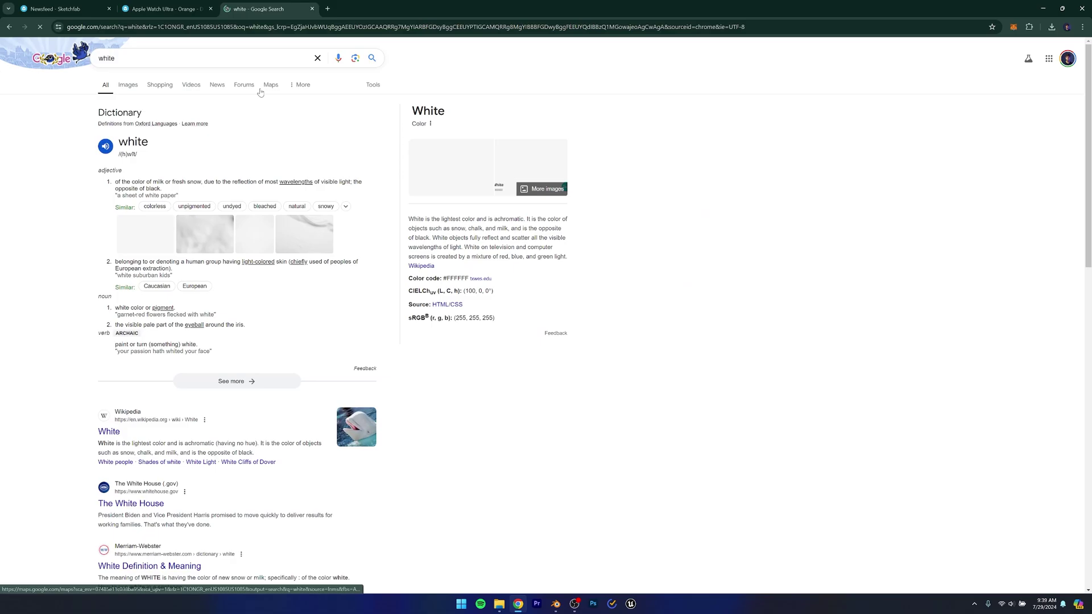
Find the "Pure white test screen" picture in Google's image results and save it to the Desktop as white.jpg.
click(129, 86)
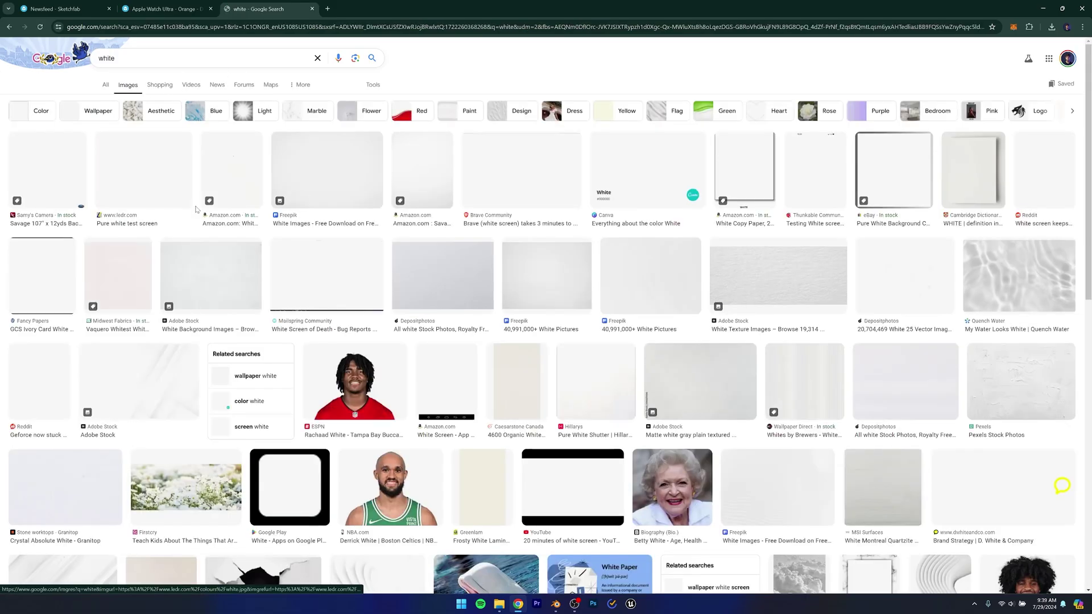
click(524, 179)
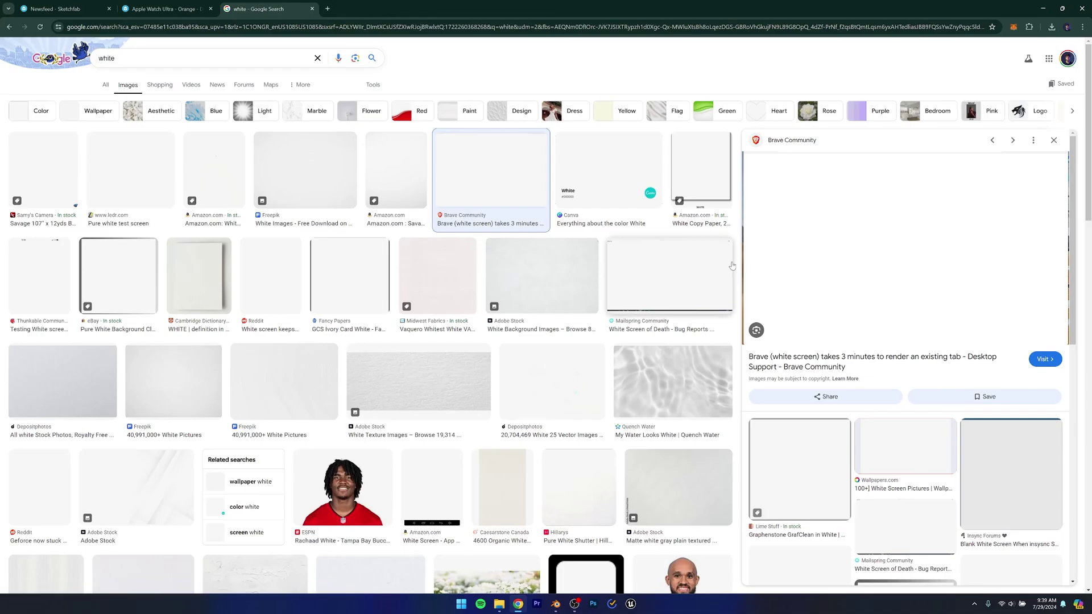
click(141, 166)
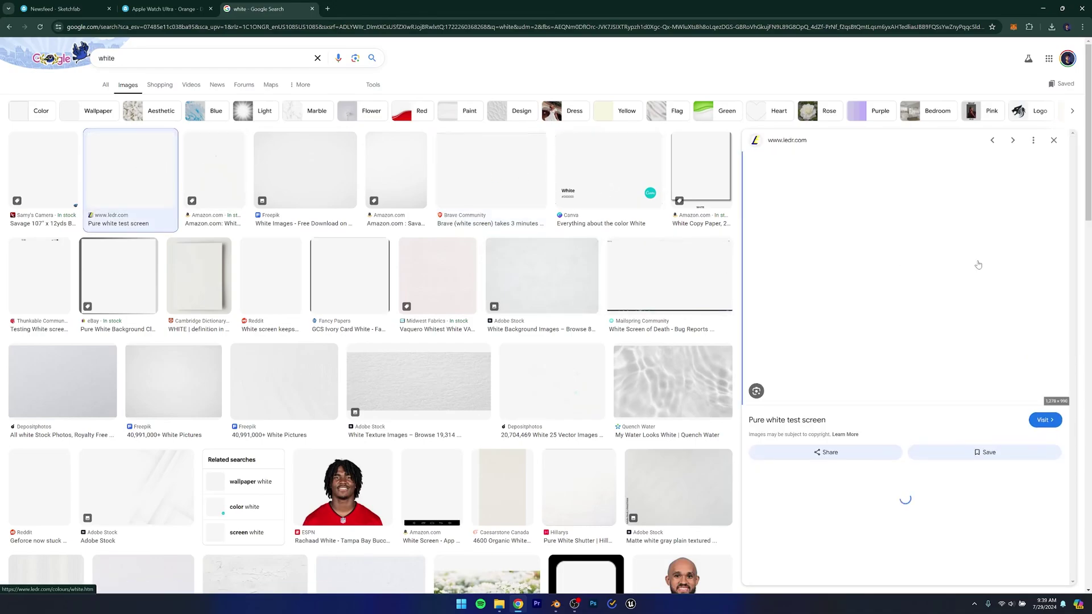
right_click(845, 291)
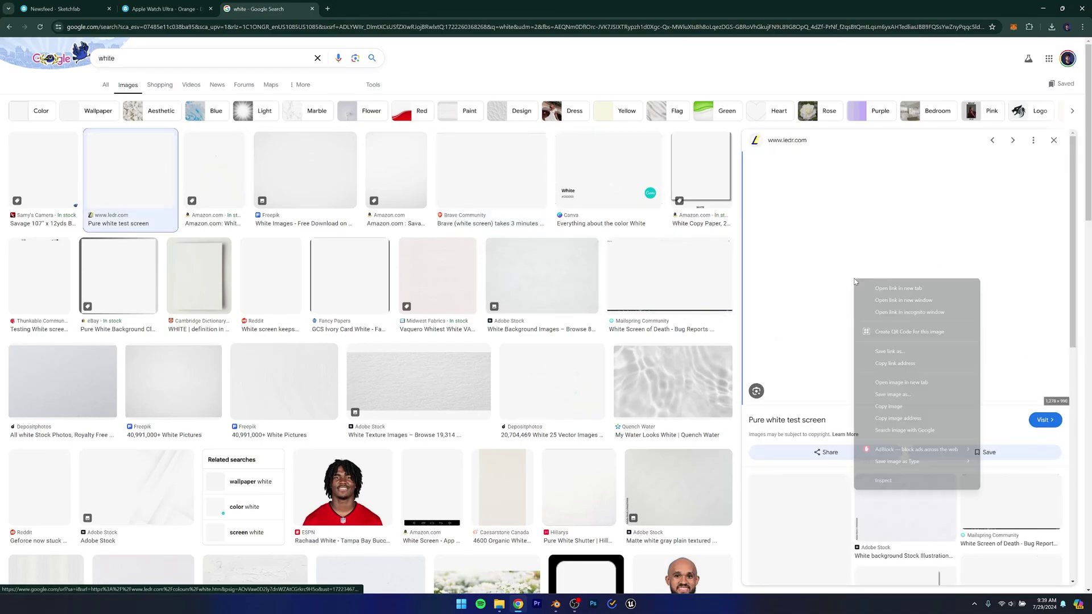
click(892, 395)
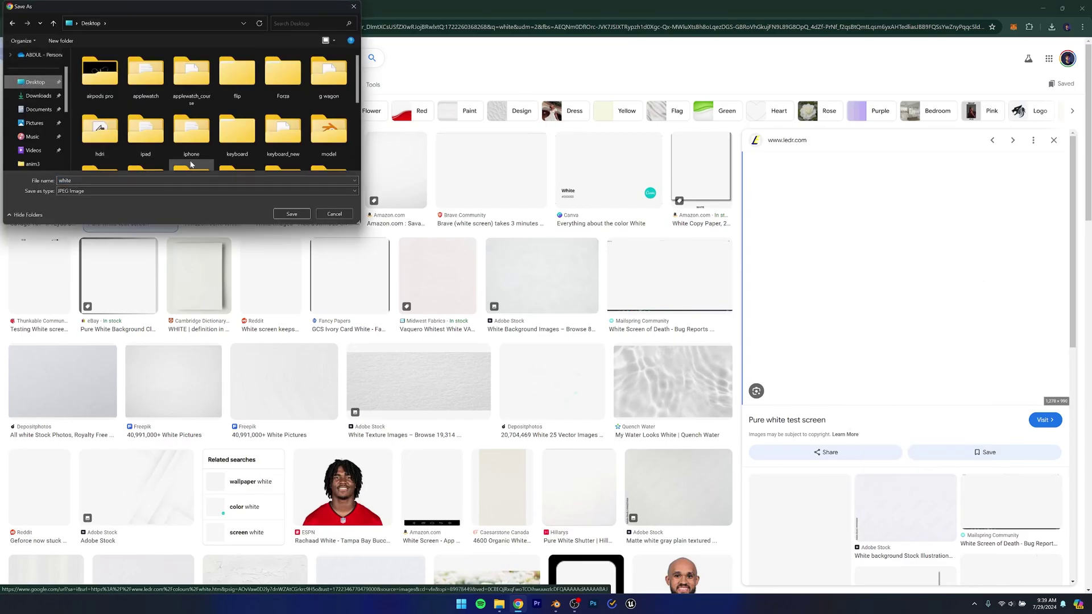
click(290, 214)
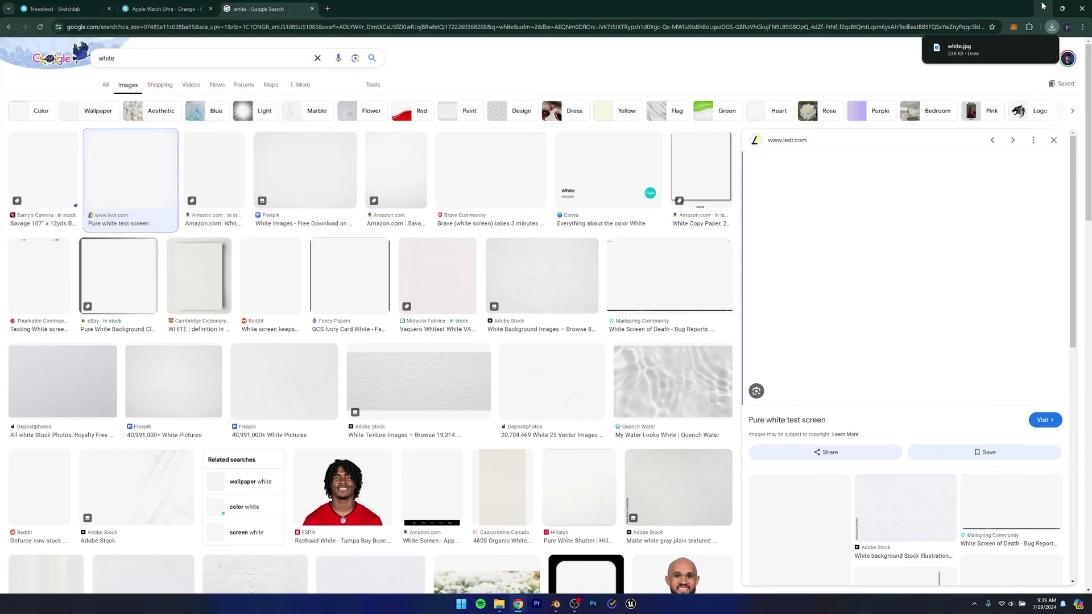
Switch back to Blender, select the camera and enable its background images.
key(alt+Tab)
click(762, 417)
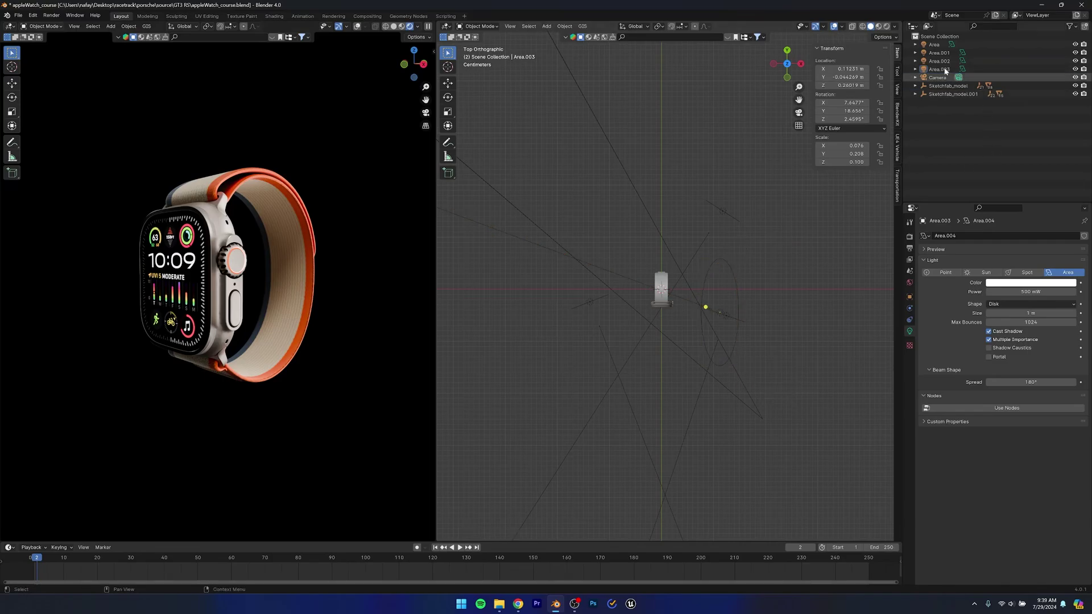
click(910, 320)
click(909, 332)
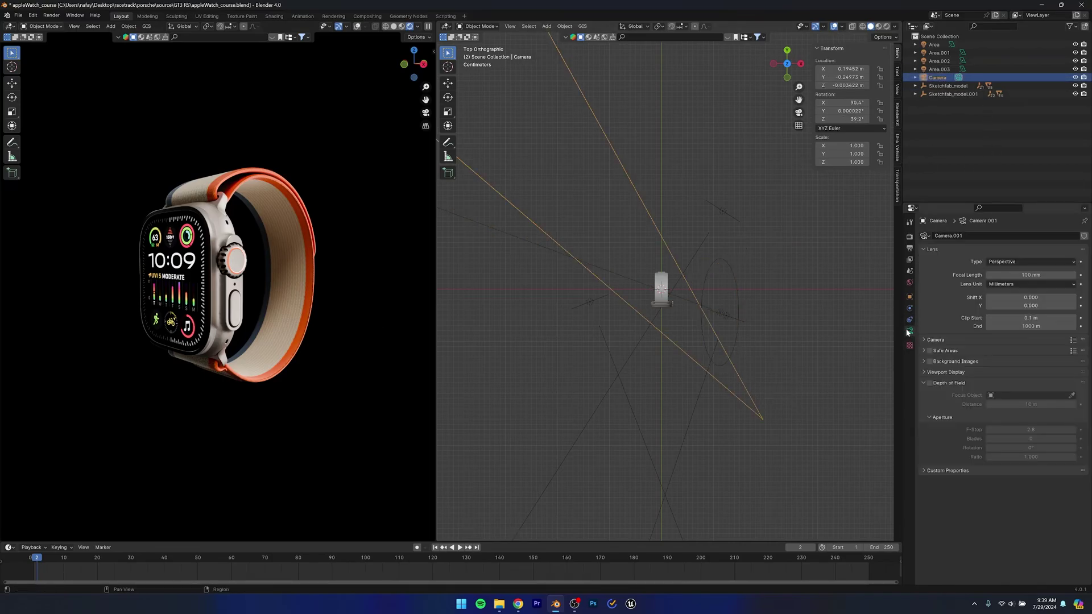
click(922, 362)
click(931, 362)
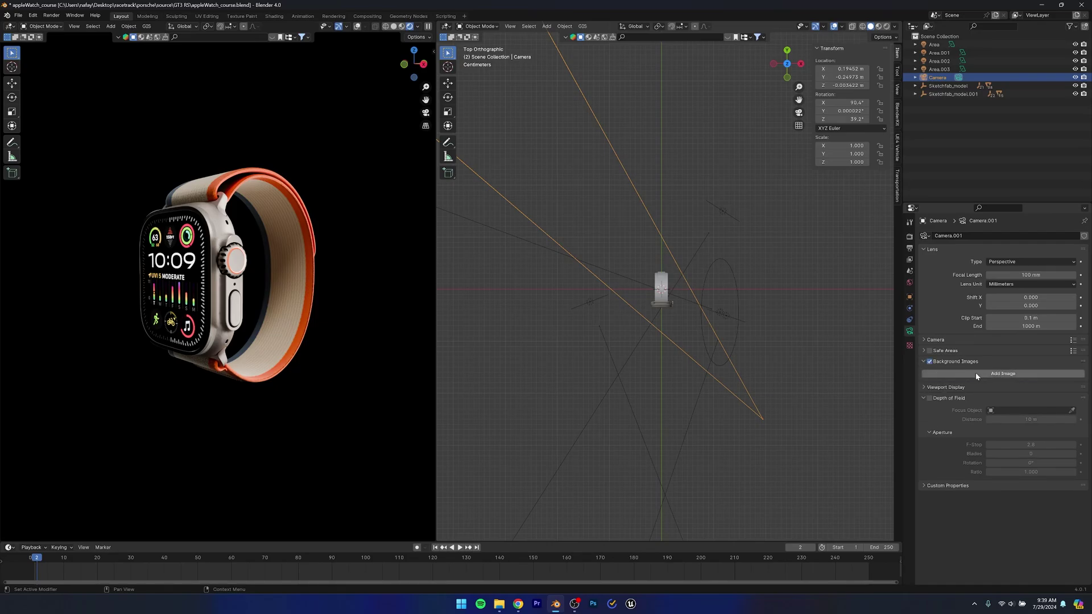
Add white.jpg from the Desktop as the camera's background image.
click(975, 373)
click(1013, 410)
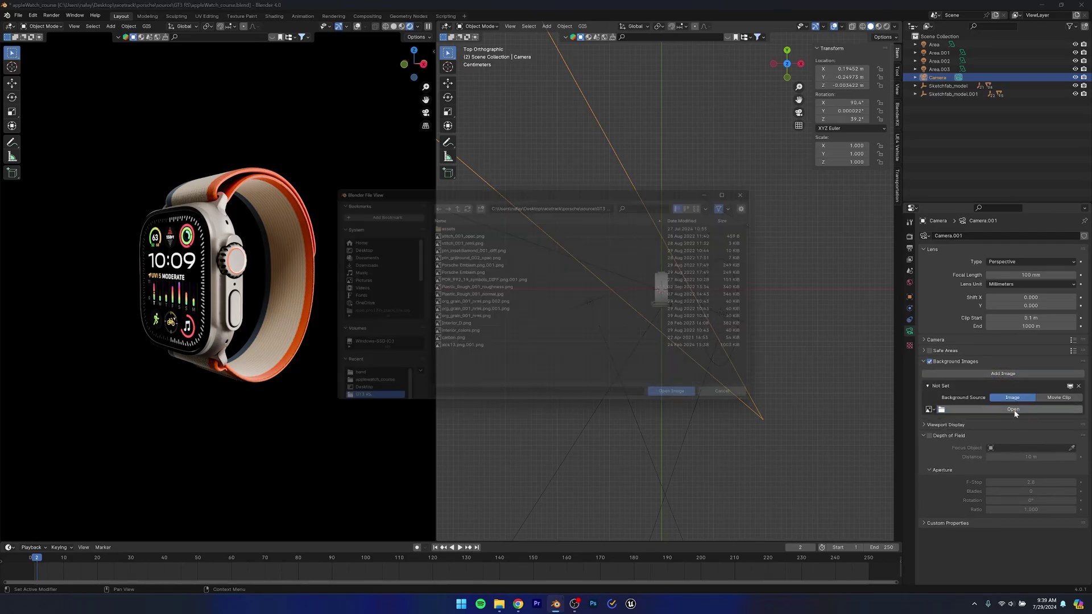
click(348, 247)
scroll(459, 340, down, 5)
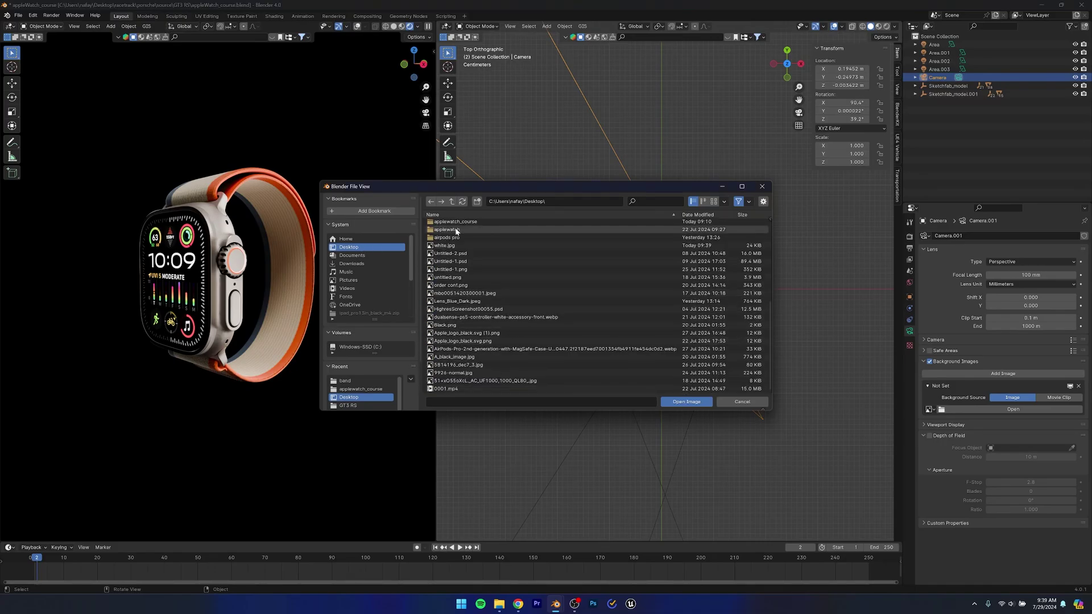
double_click(449, 245)
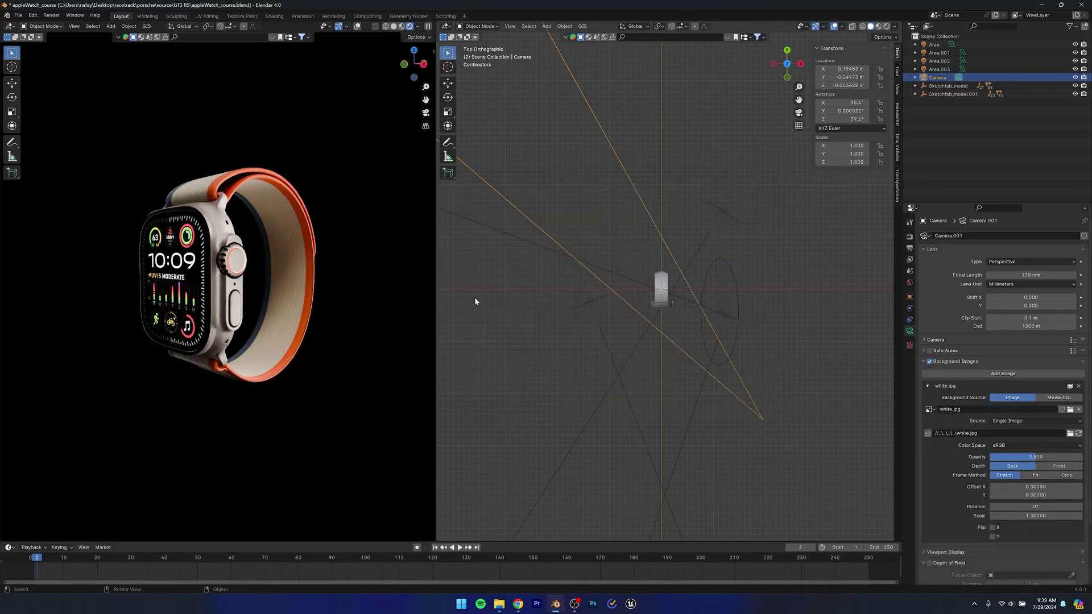
Show overlays in the rendered viewport, look through the camera and set the background image's opacity to 1.0.
click(357, 26)
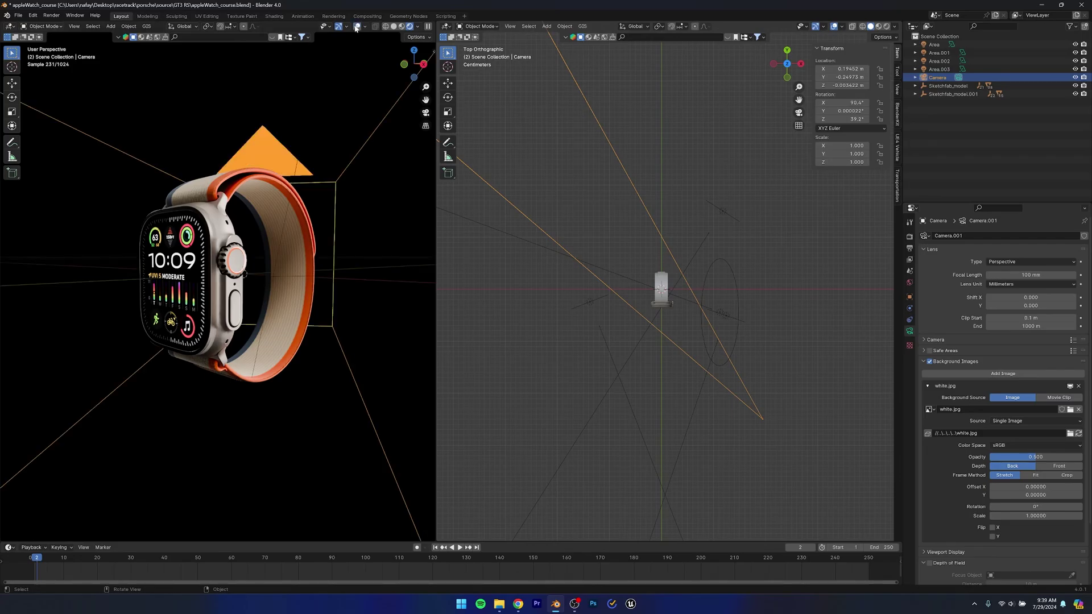
key(KP_0)
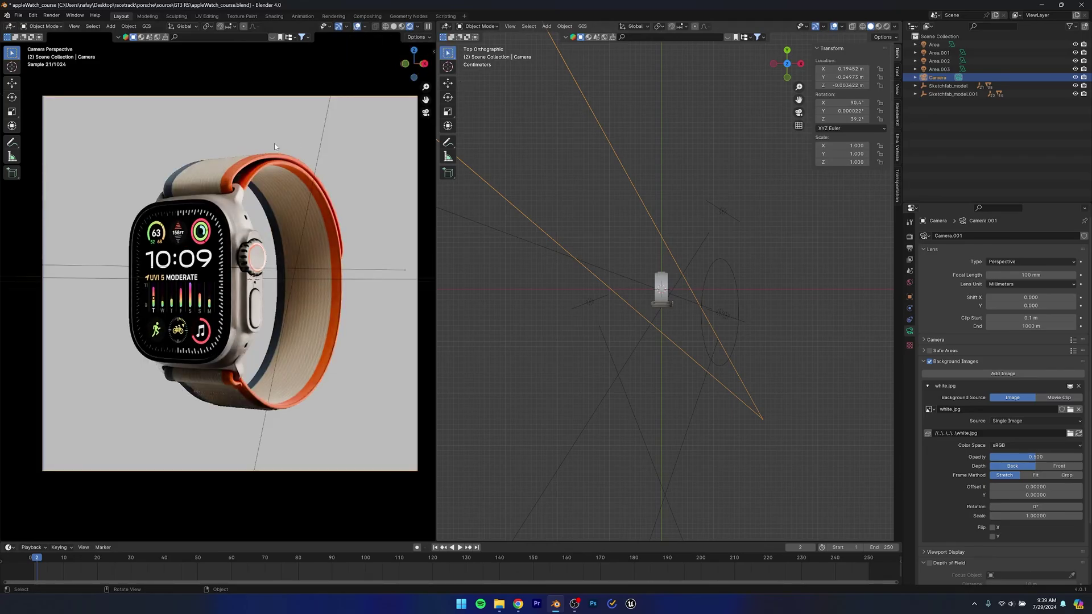
click(358, 27)
click(359, 27)
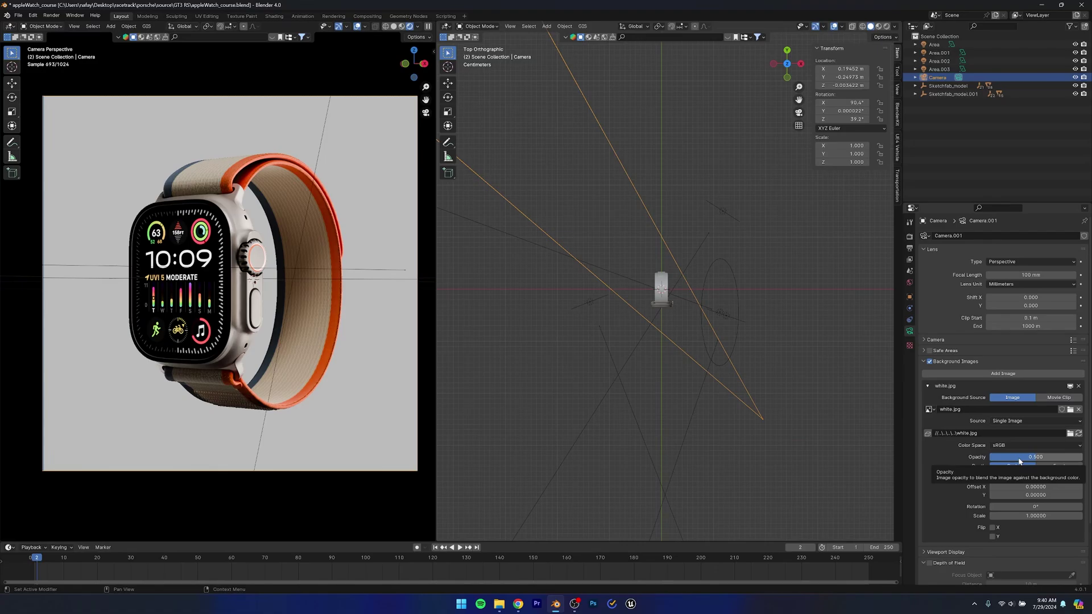
drag(1020, 461, 1084, 461)
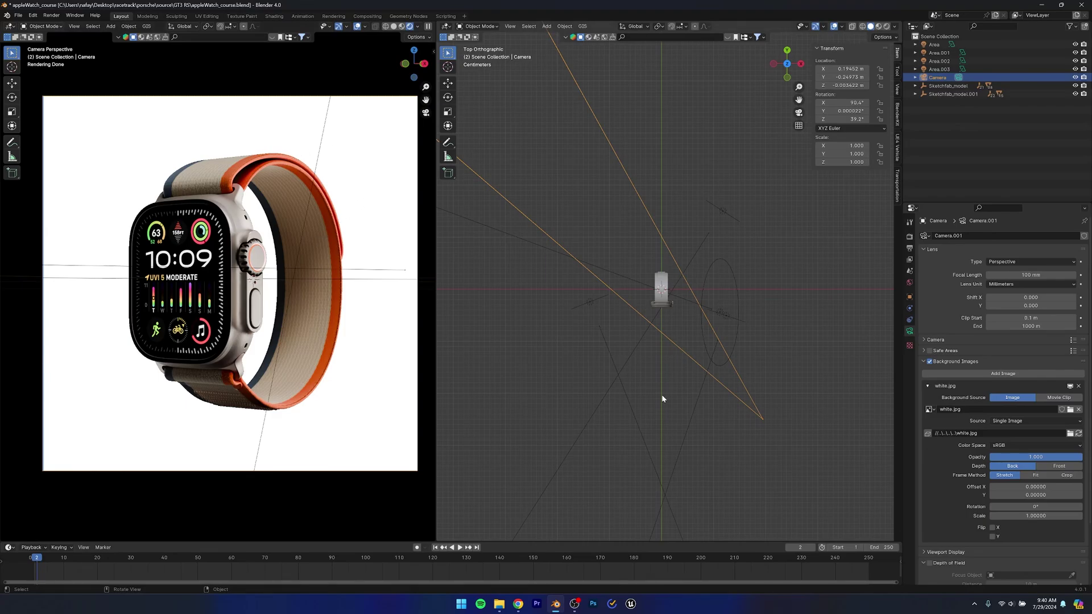
Lock the camera to the view in the rendered viewport.
middle_drag(660, 390, 604, 339)
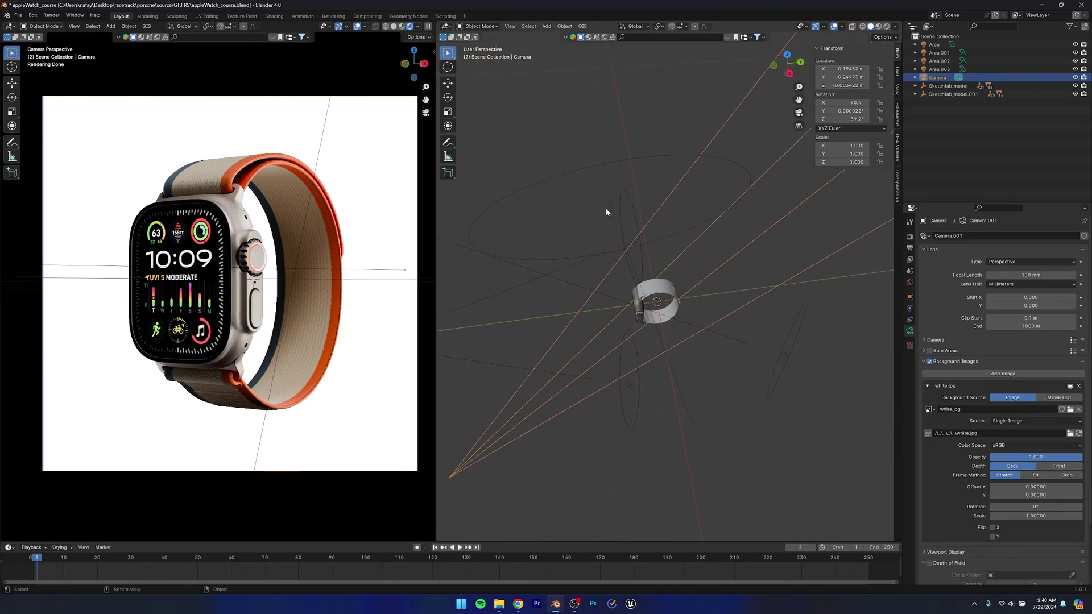
middle_drag(606, 208, 648, 266)
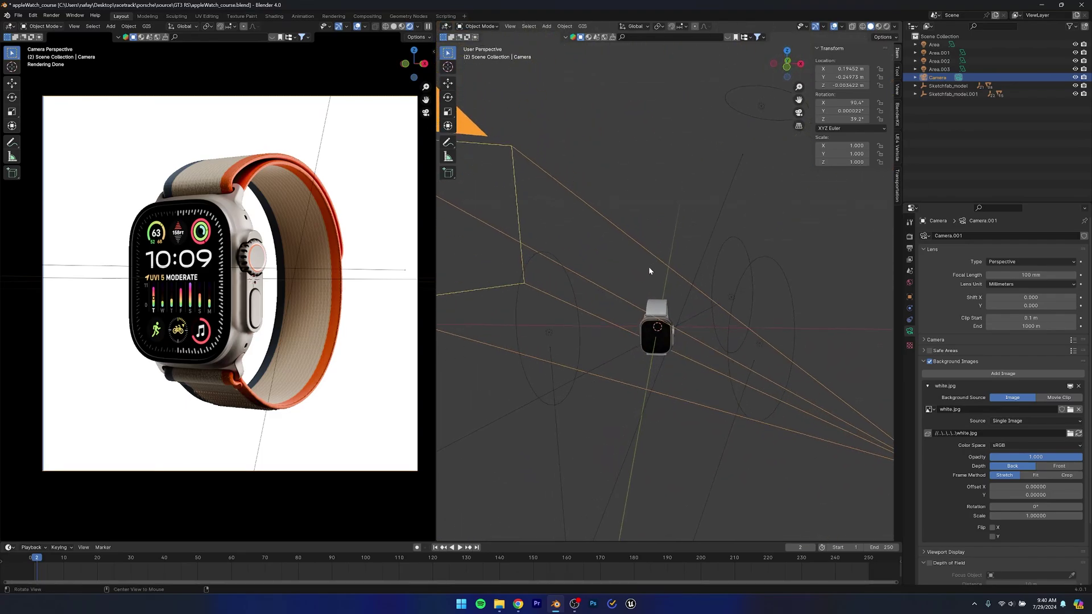
click(434, 52)
click(382, 150)
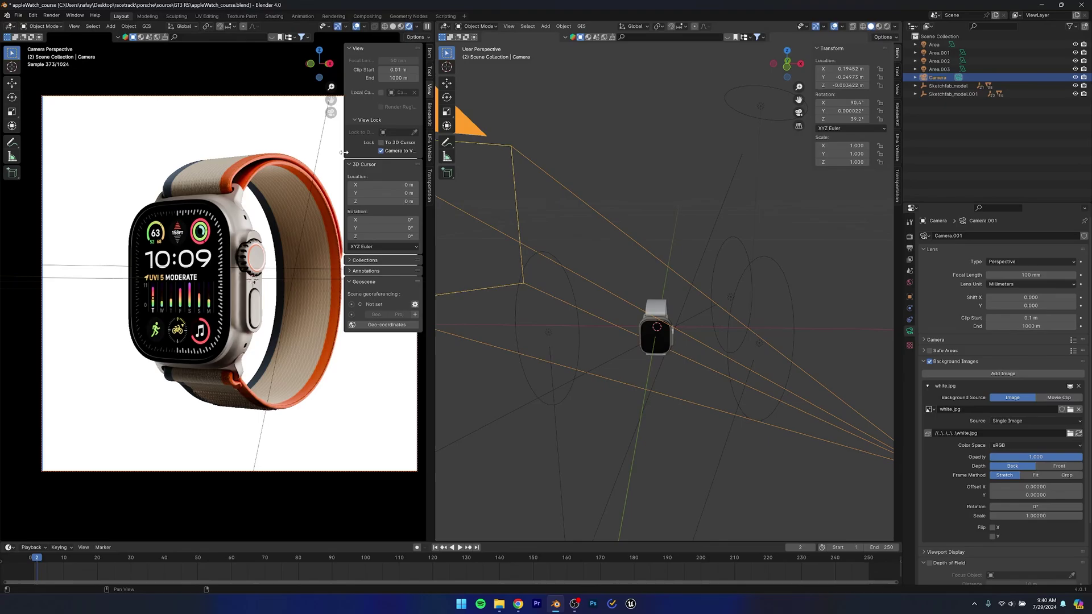
drag(343, 153, 454, 182)
Orbit the camera around the watch, reframe it at about X 0.208 m, Y -0.288 m, Z 0.001 m, and save the file.
middle_drag(190, 297, 303, 298)
shift+middle_drag(224, 299, 371, 307)
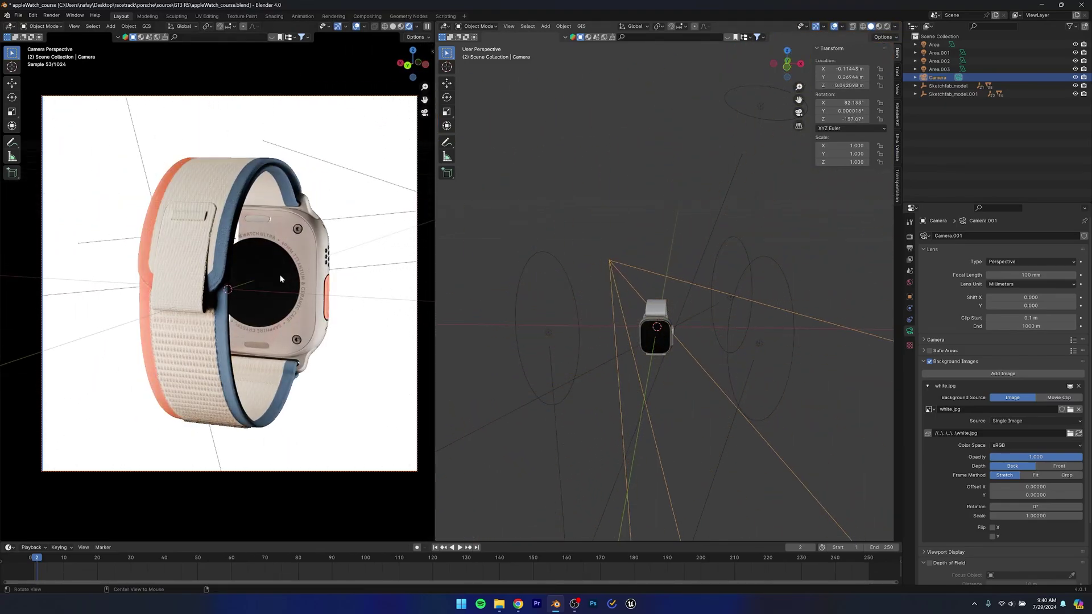
mouse_move(280, 278)
middle_down()
mouse_move(265, 276)
mouse_move(284, 275)
mouse_move(275, 285)
middle_up()
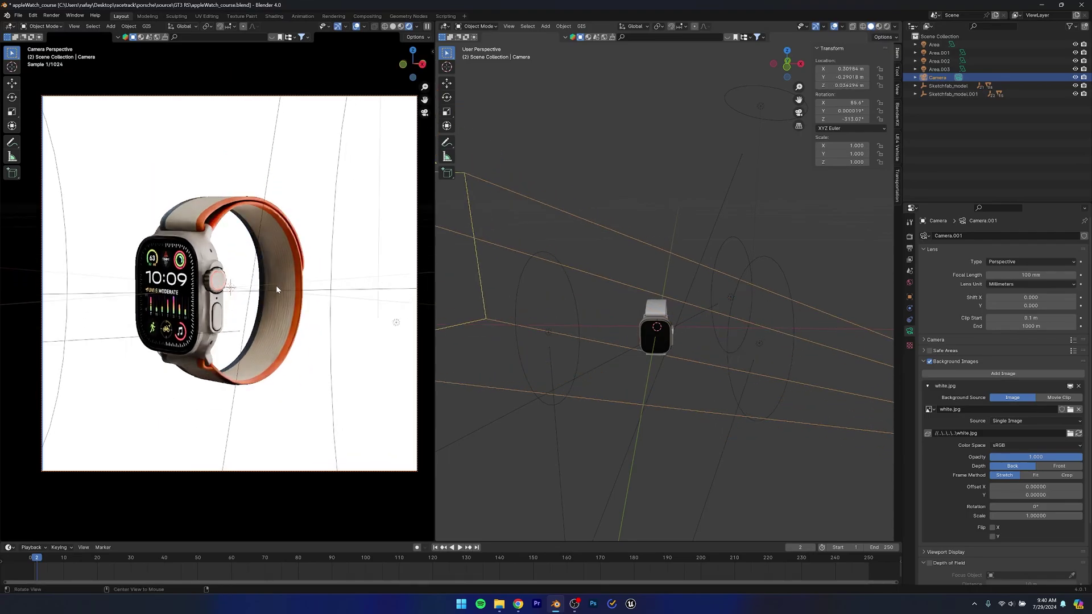
middle_drag(805, 310, 690, 372)
key(ctrl+s)
middle_drag(264, 357, 369, 359)
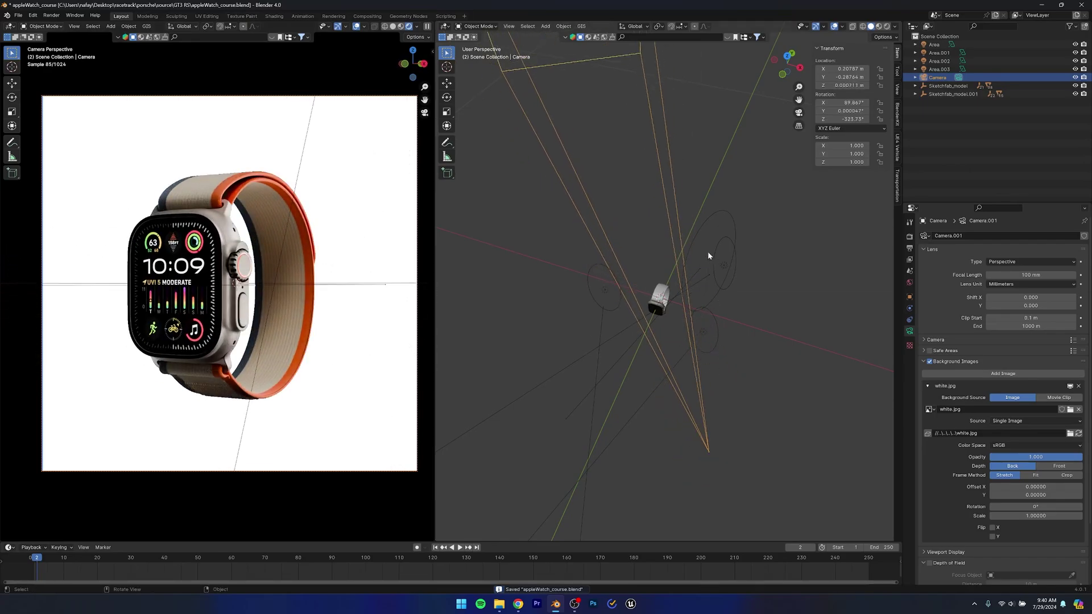
Duplicate the 1 W side area light and move the copy horizontally in front of the watch to about X -0.048 m, Y -0.319 m.
click(702, 337)
key(shift+d)
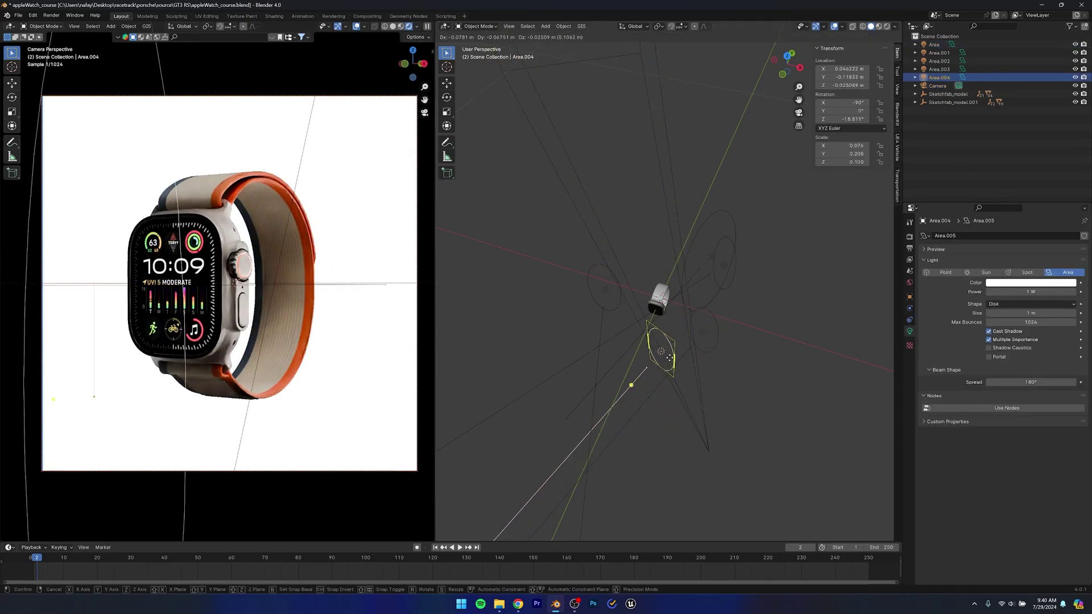
key(shift+z)
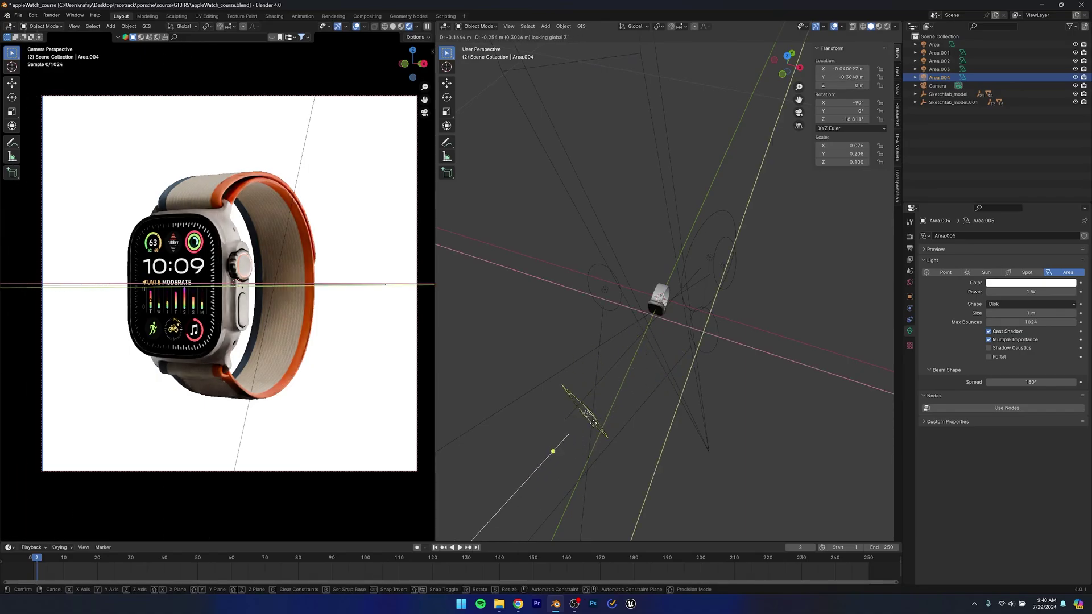
click(592, 426)
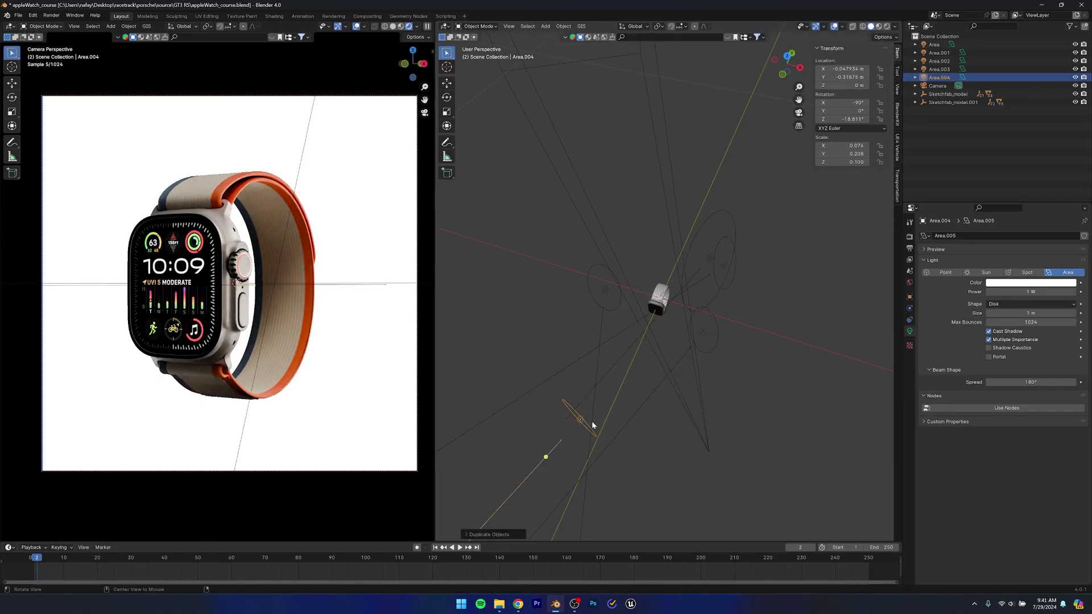
Scale the front light up to about 0.249 × 0.679 × 0.325 and rotate it to about Z -181° so it faces the watch.
alt+middle_drag(592, 425, 667, 414)
key(s)
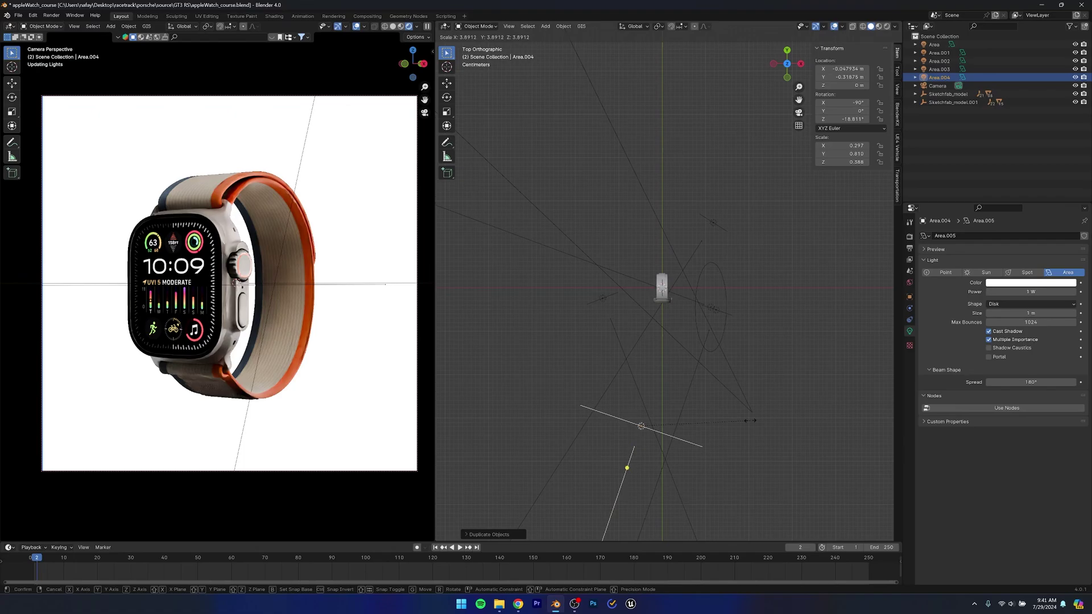
click(695, 351)
key(r)
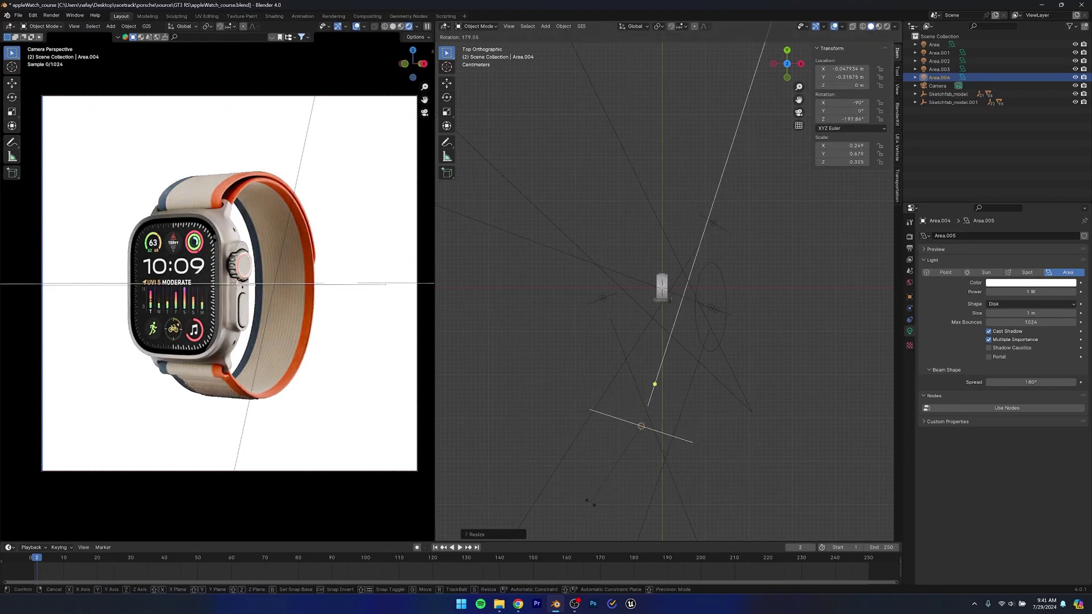
click(619, 502)
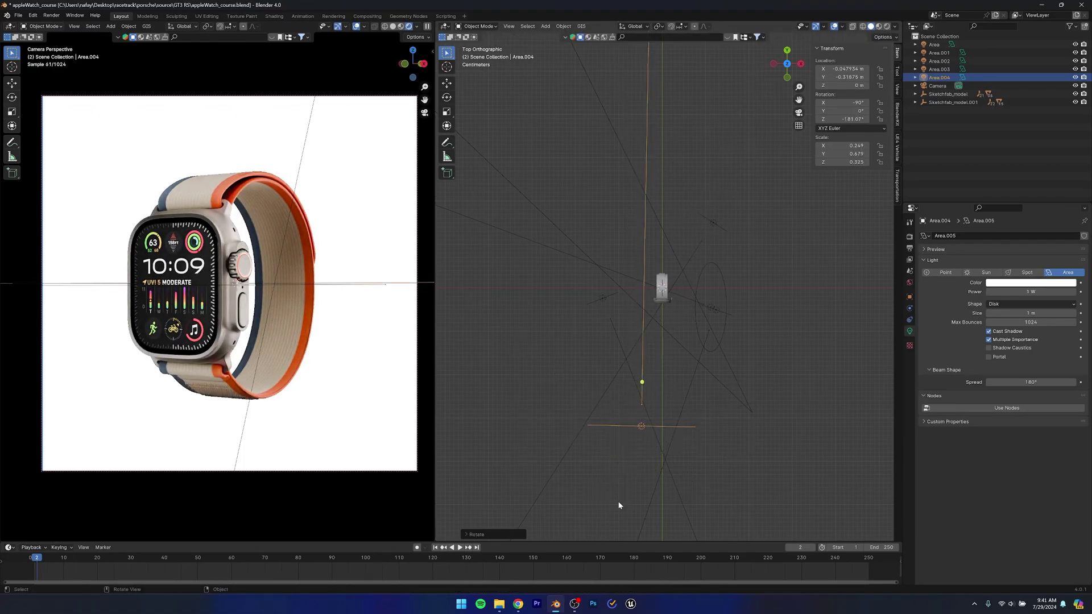
Move the front light back to about X -0.052 m, Y -0.354 m and enlarge it to a scale of about 0.292 × 0.795 × 0.381.
key(g)
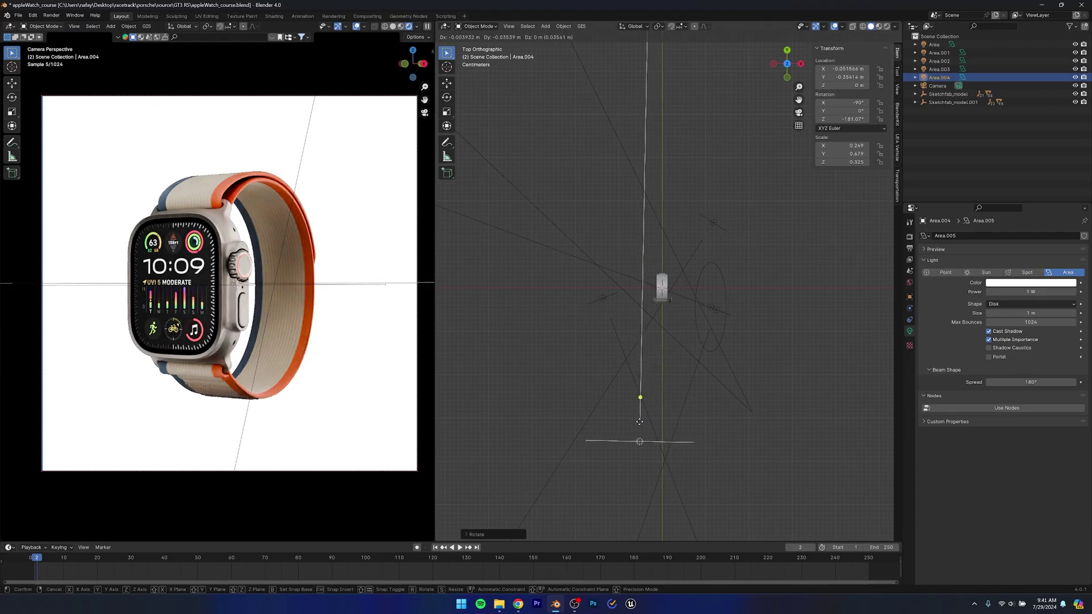
click(640, 424)
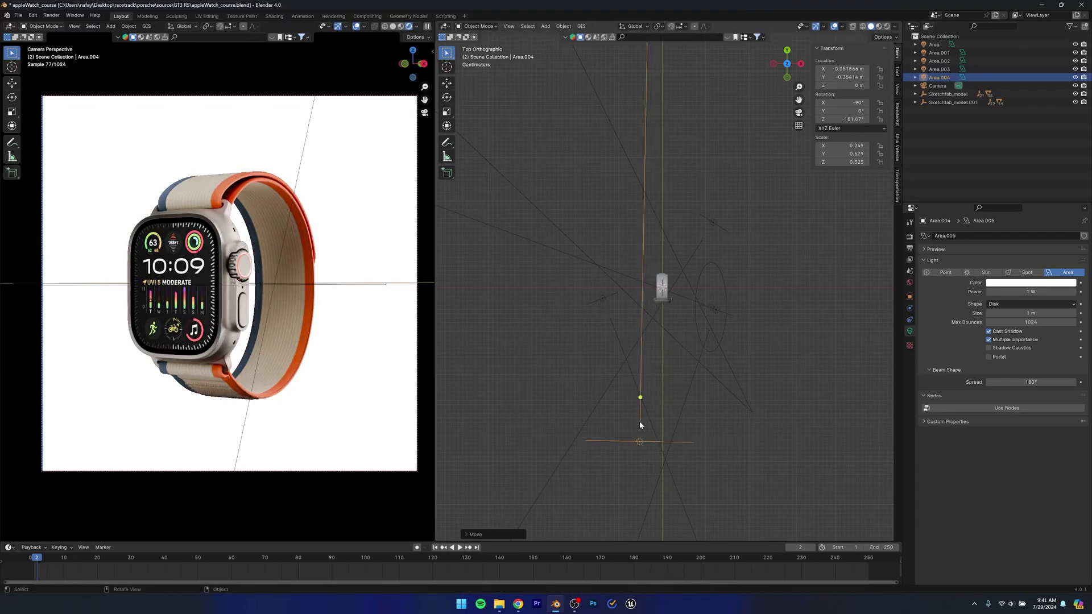
key(s)
click(642, 423)
Inspect the watch's back and front under the new light through the camera, and save the file.
middle_drag(285, 312, 277, 266)
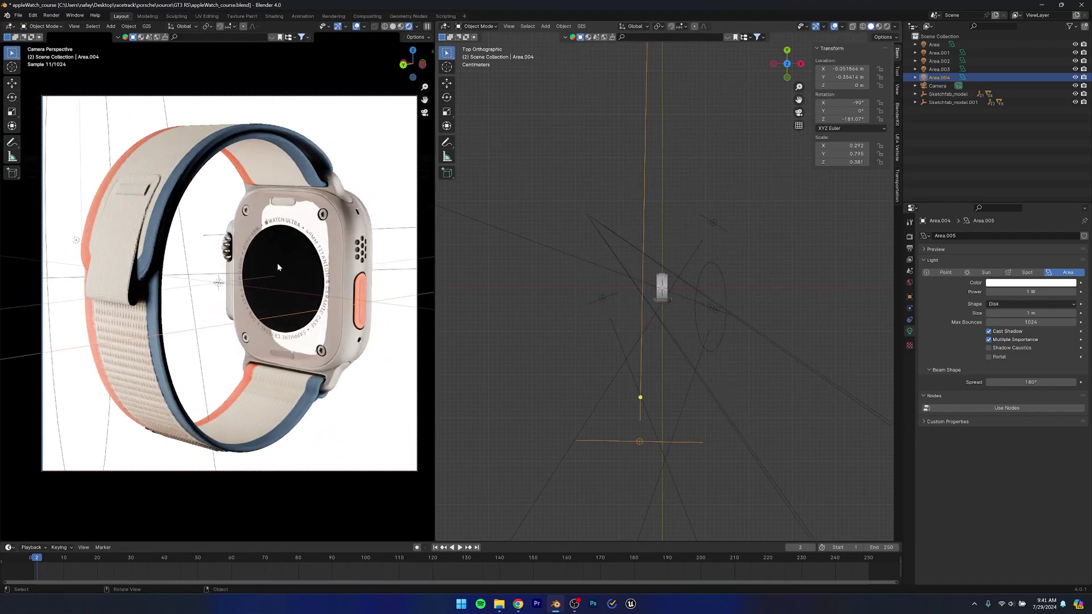
middle_drag(304, 287, 277, 313)
scroll(279, 319, up, 3)
key(ctrl+s)
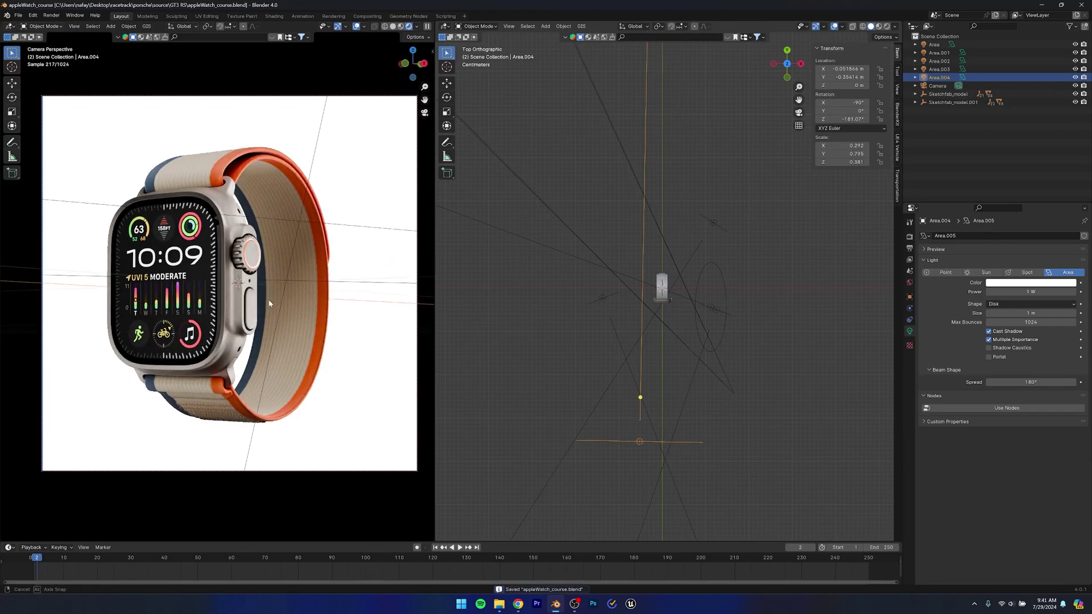
Set the roughness of the metal watch case's material to 0.4 and save the file.
middle_drag(275, 314, 250, 296)
scroll(214, 305, up, 3)
scroll(249, 295, up, 3)
click(248, 295)
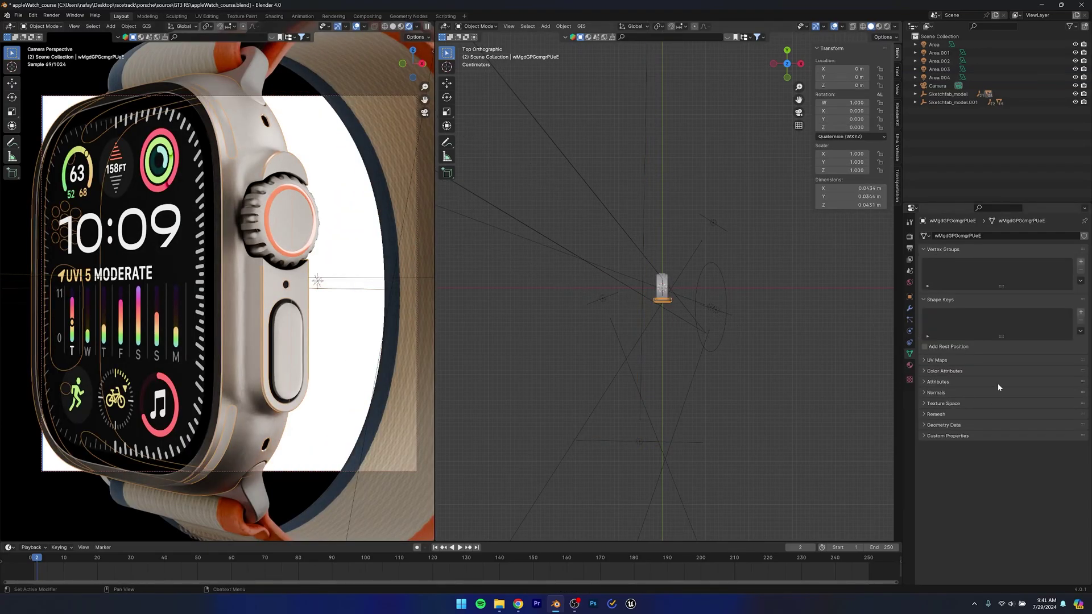
click(909, 366)
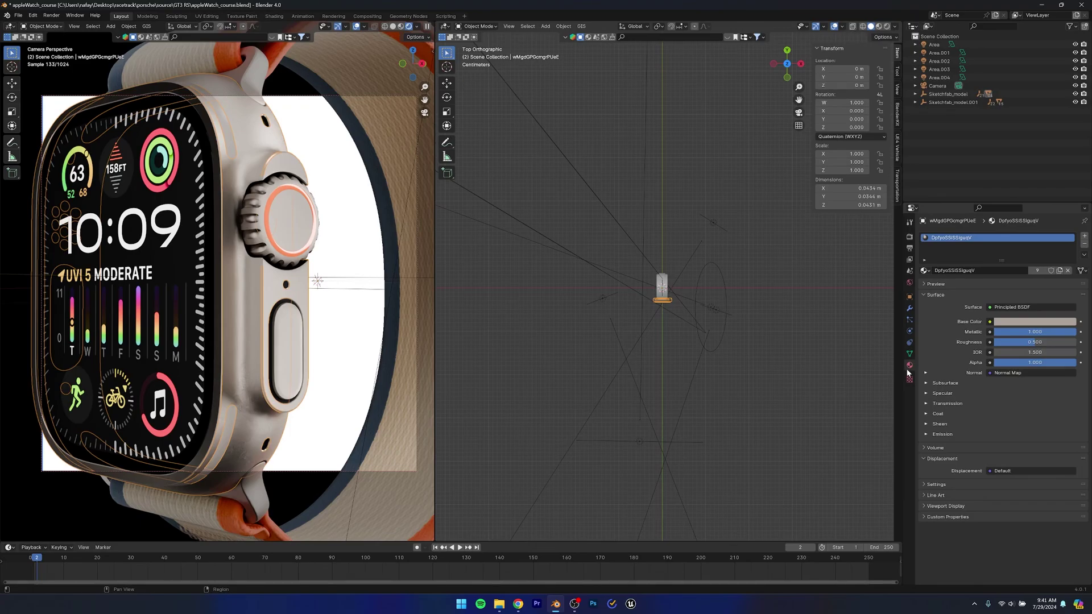
mouse_move(1012, 342)
mouse_down()
mouse_move(1069, 342)
mouse_move(1028, 342)
mouse_up()
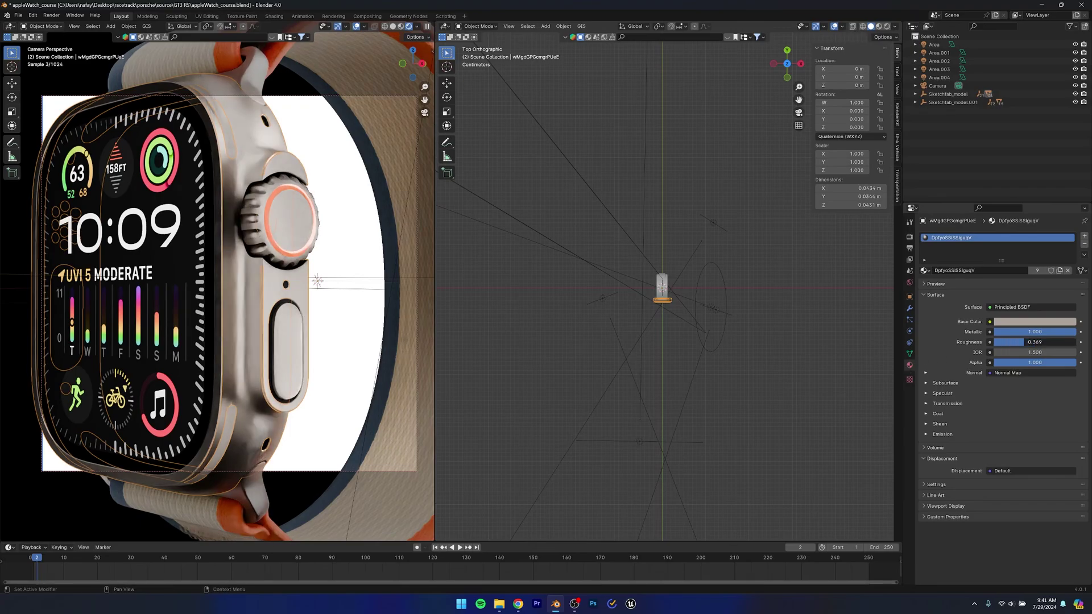
click(1029, 341)
text(0.)
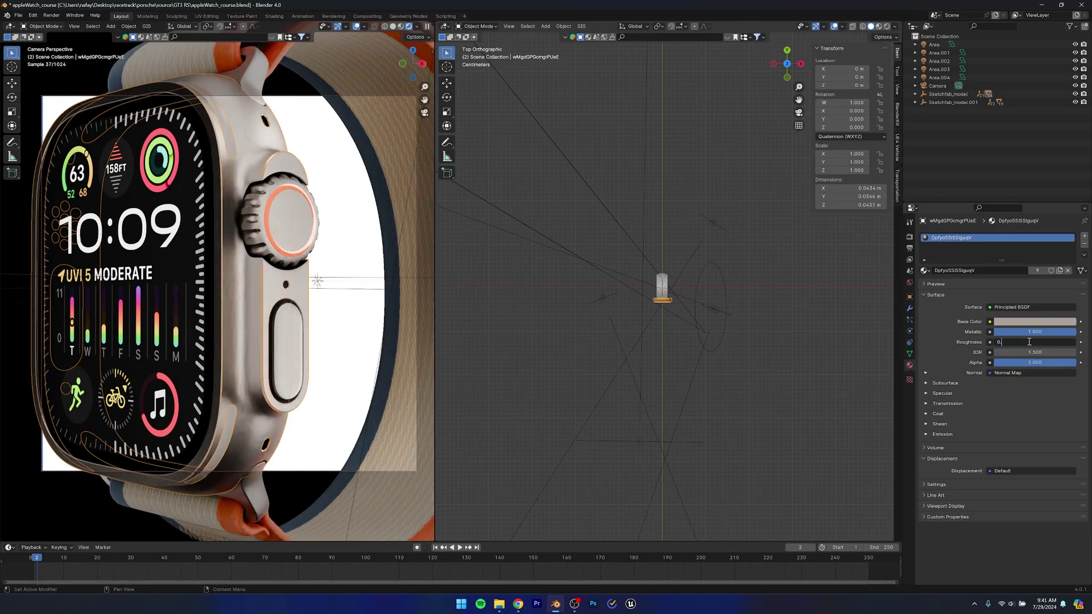
text(400)
key(Return)
scroll(242, 413, down, 3)
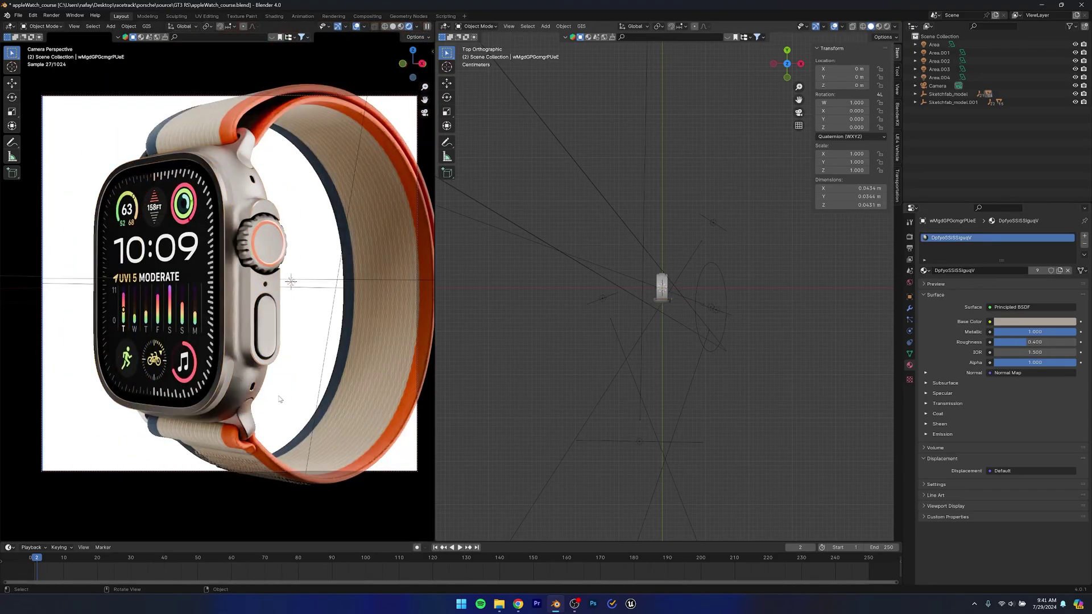
scroll(279, 399, down, 3)
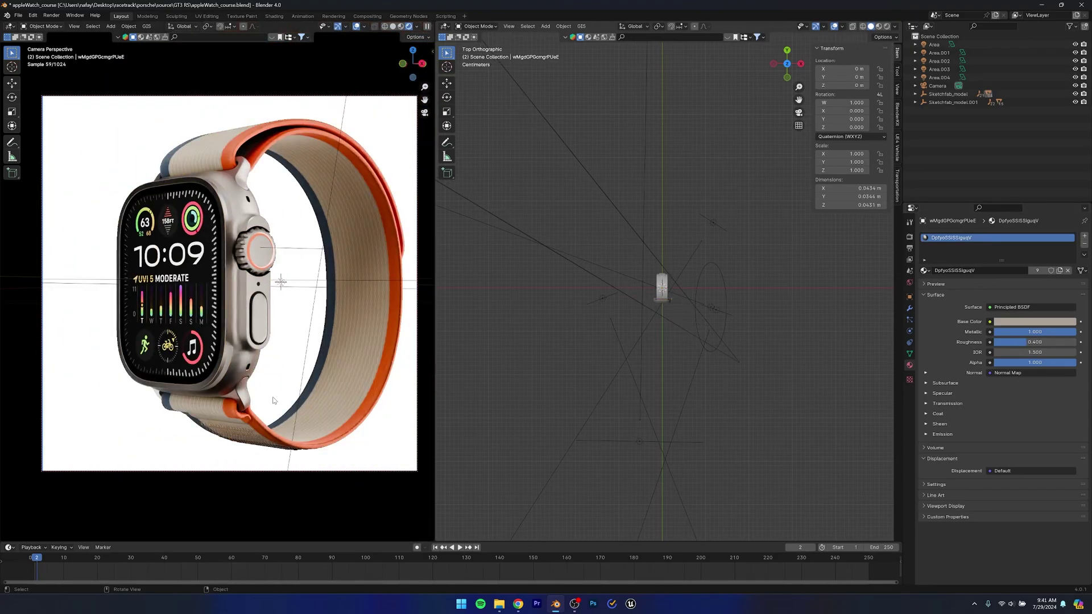
alt+drag(273, 400, 288, 371)
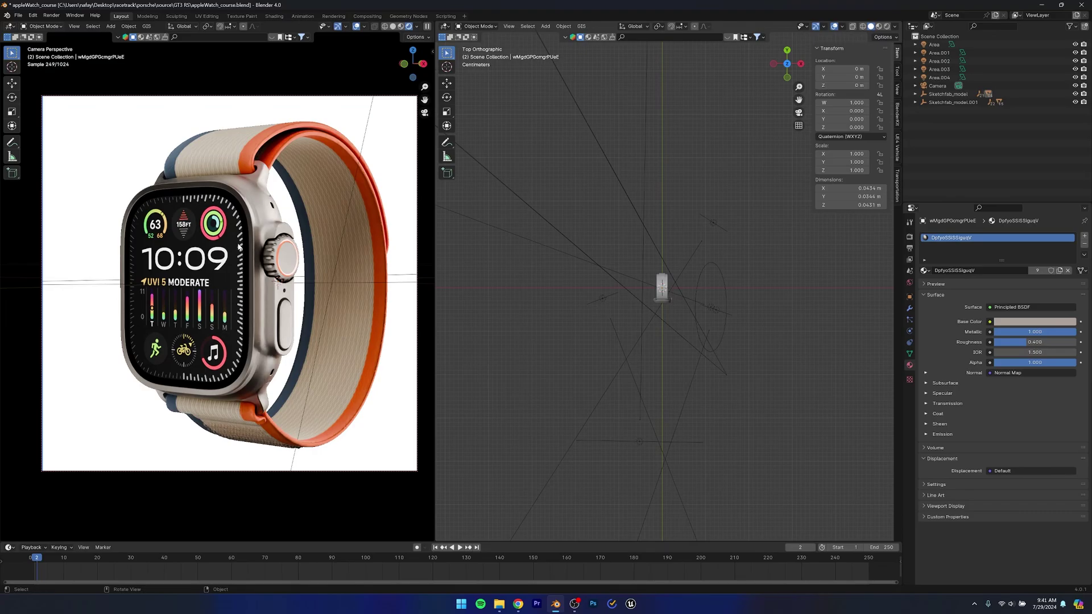
alt+drag(187, 203, 197, 300)
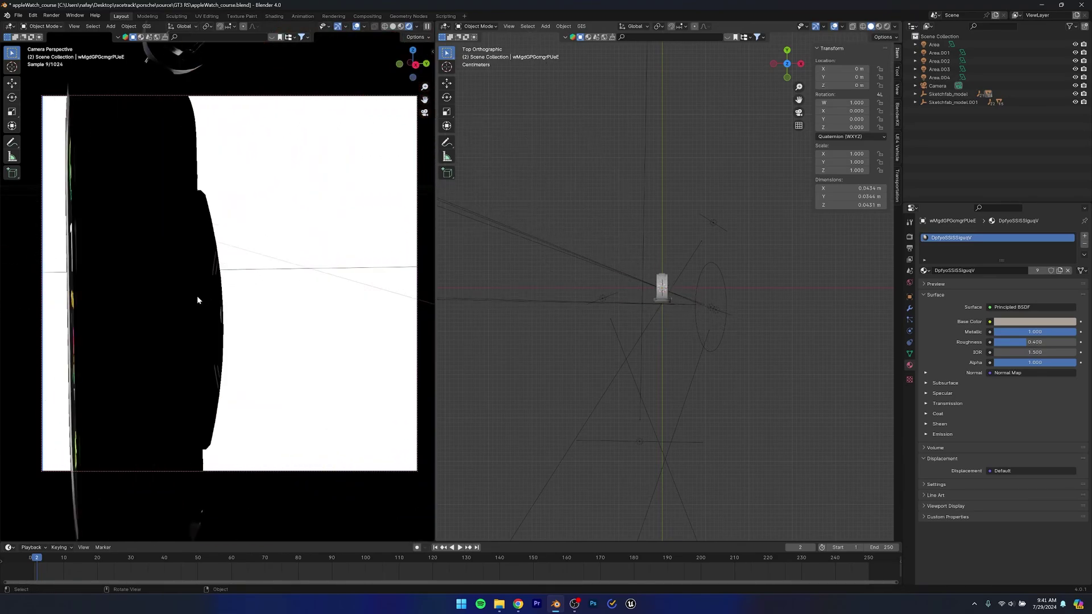
key(ctrl+s)
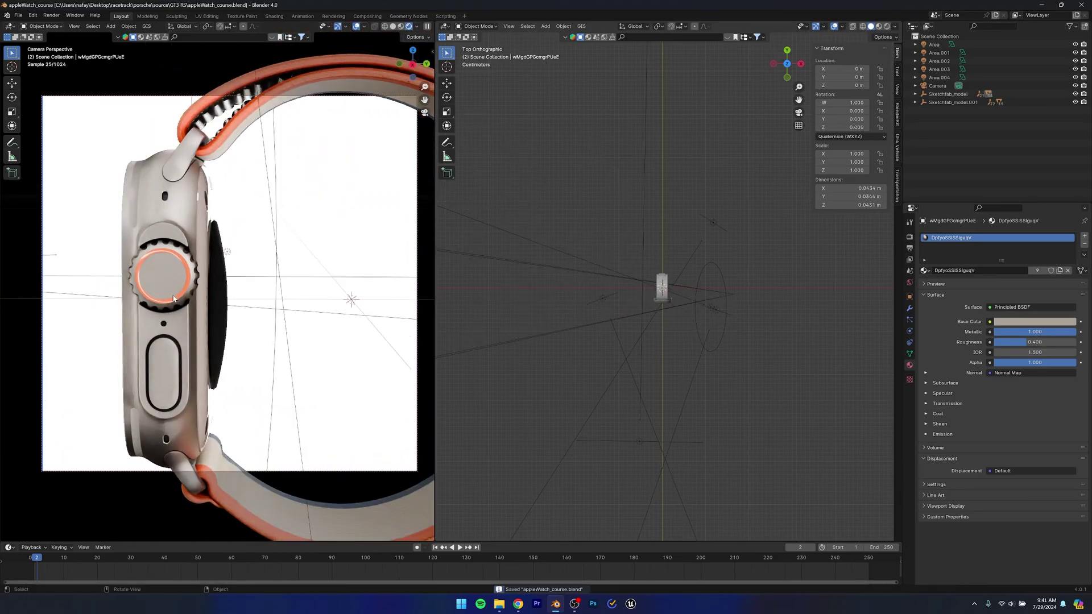
Set the orange crown ring's material to Roughness 1.0 and Metallic 1.0, and save the file.
click(138, 265)
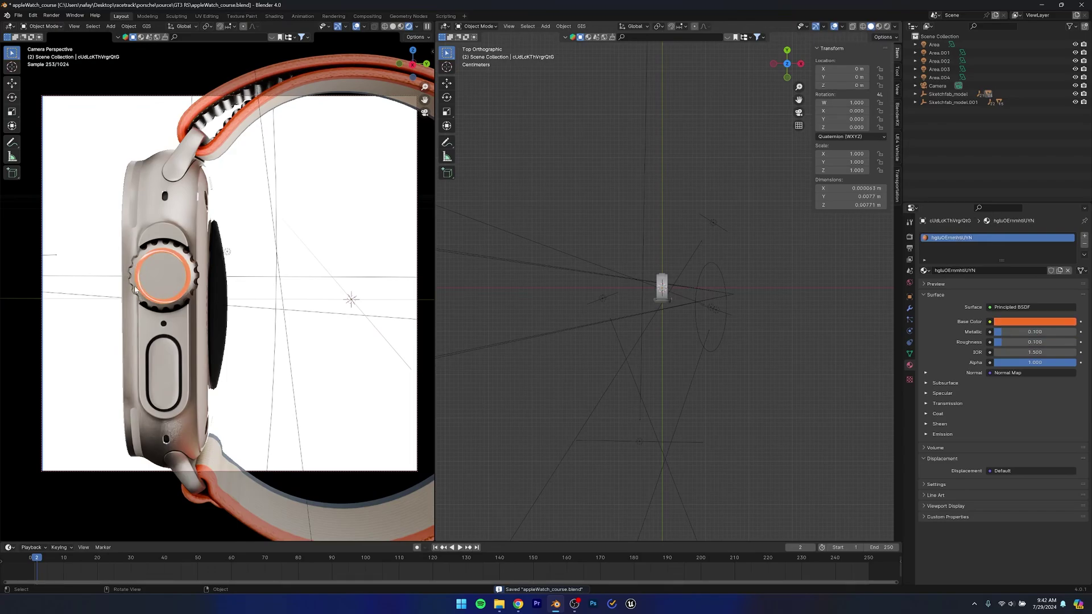
drag(1021, 345, 1075, 344)
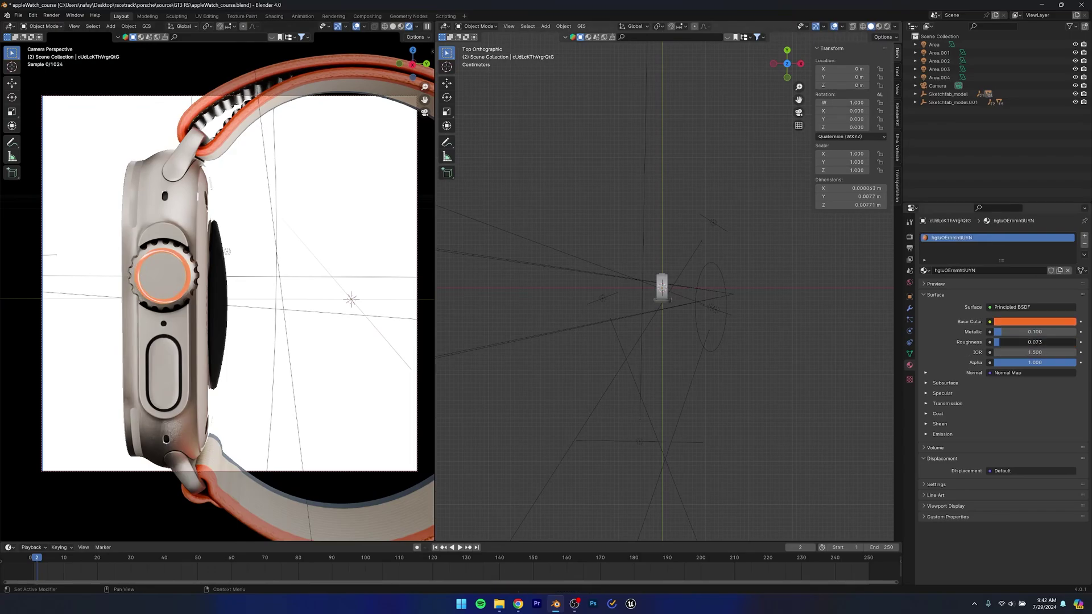
drag(1001, 332, 1076, 335)
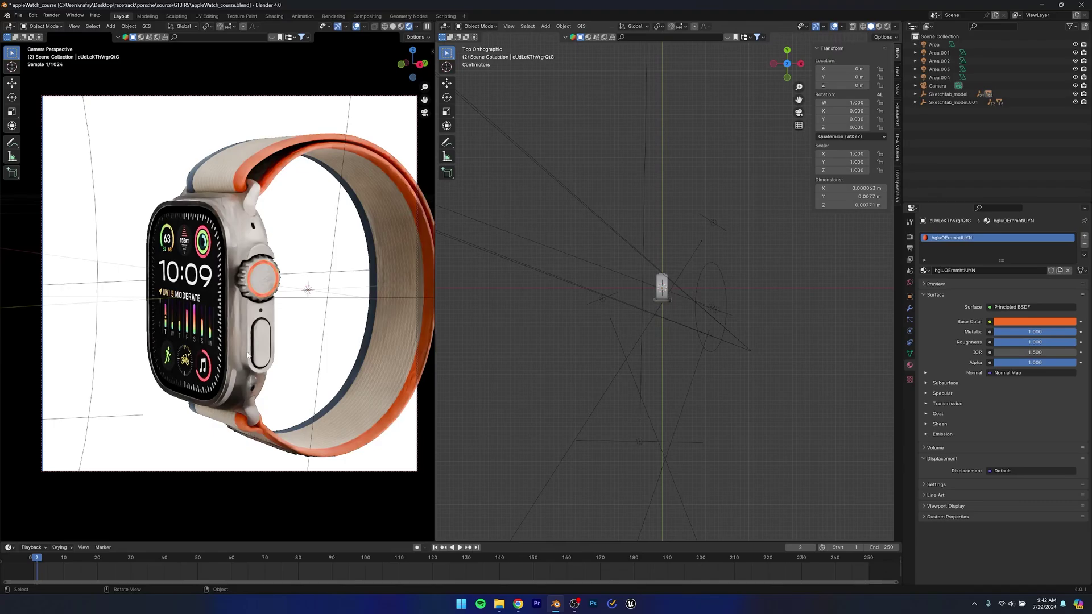
key(ctrl+s)
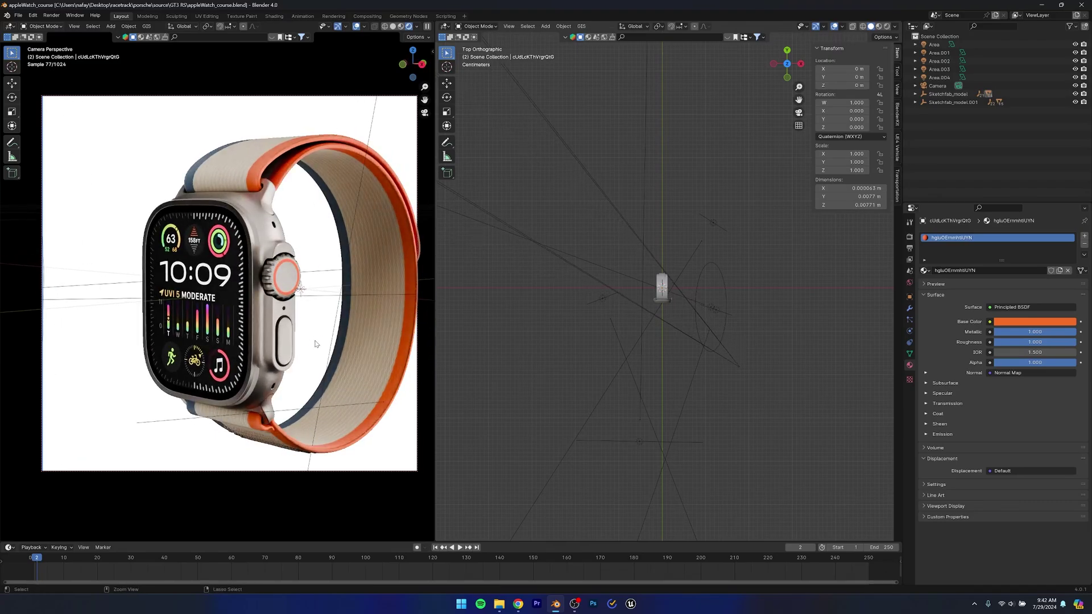
Inspect the watch's orange side button and back plate through the camera, and save the file.
middle_drag(315, 343, 289, 262)
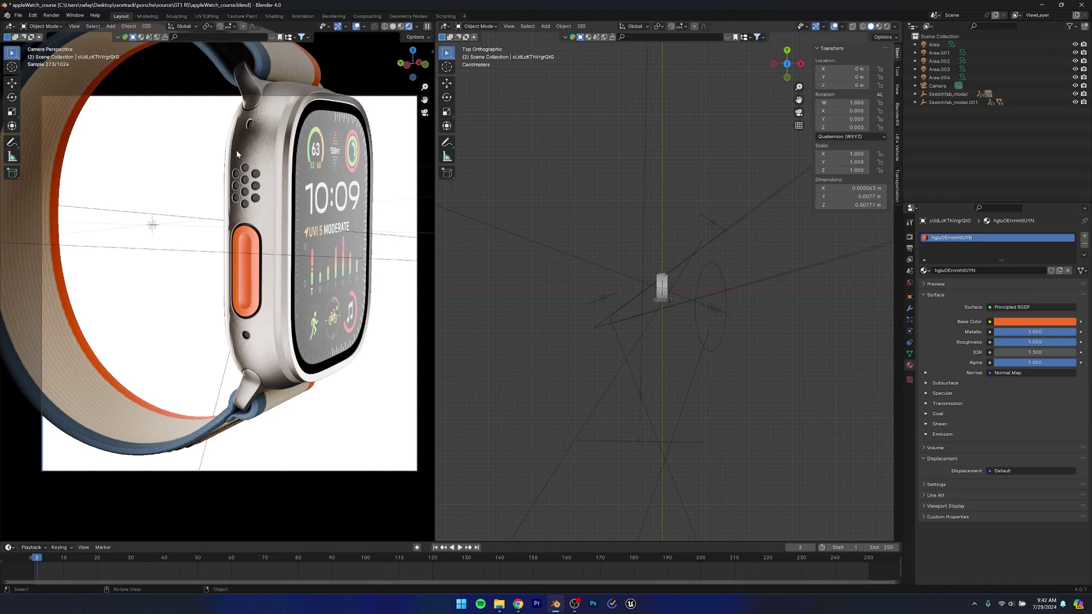
middle_drag(289, 244, 305, 220)
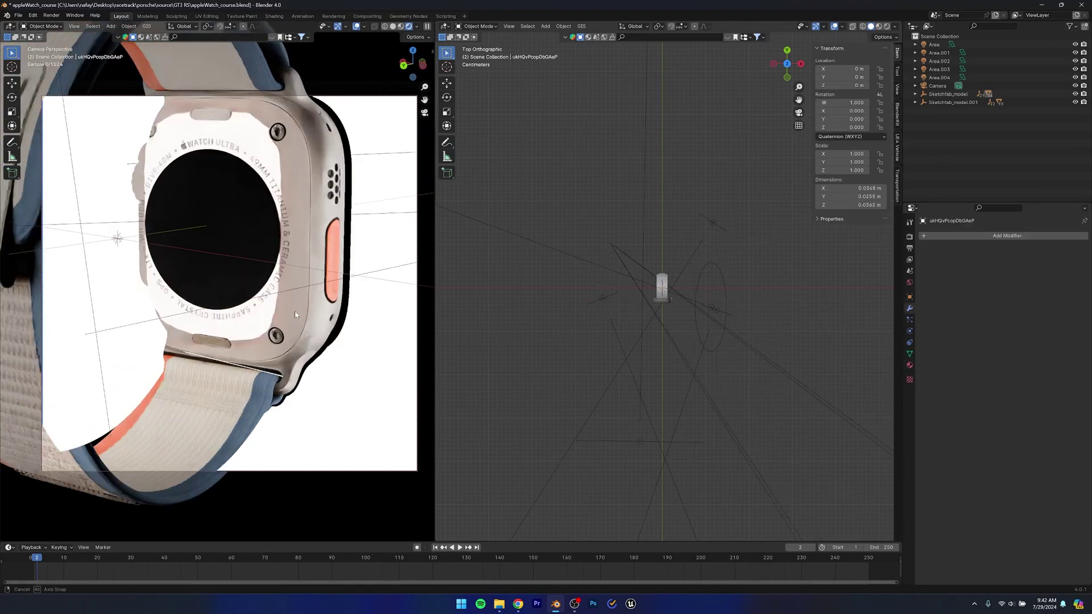
middle_drag(295, 312, 306, 310)
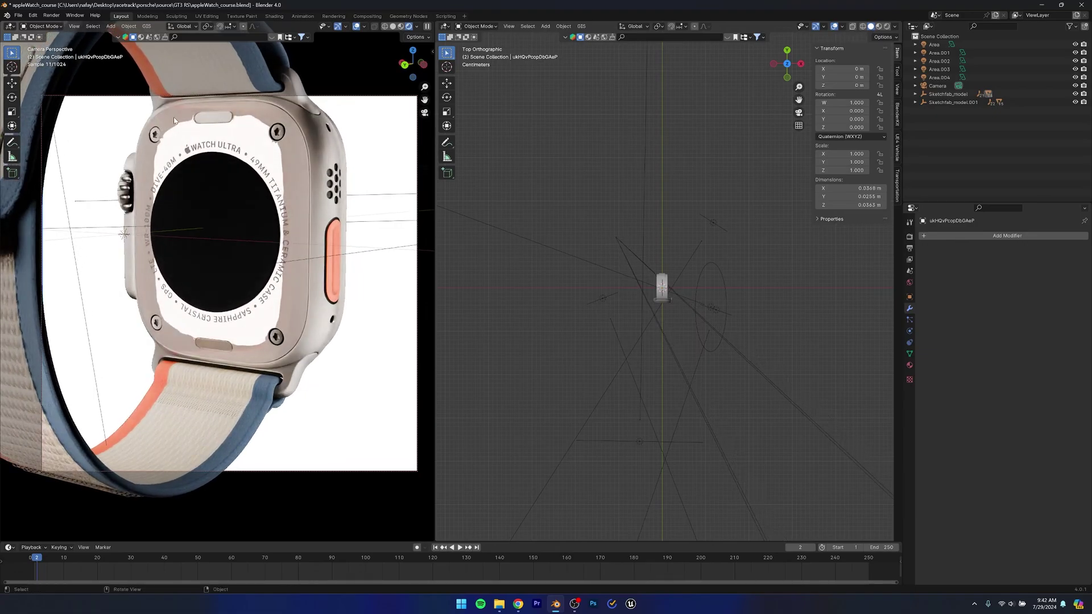
middle_drag(163, 132, 165, 131)
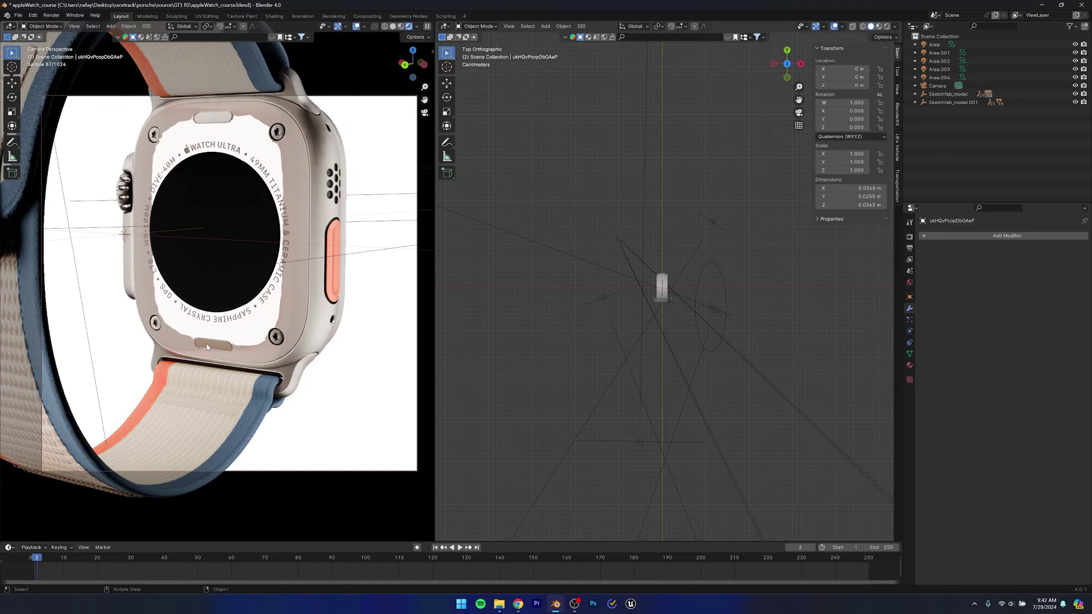
scroll(208, 347, up, 2)
mouse_move(290, 332)
shift+middle_down()
mouse_move(277, 307)
mouse_move(293, 347)
shift+middle_up()
scroll(293, 348, down, 2)
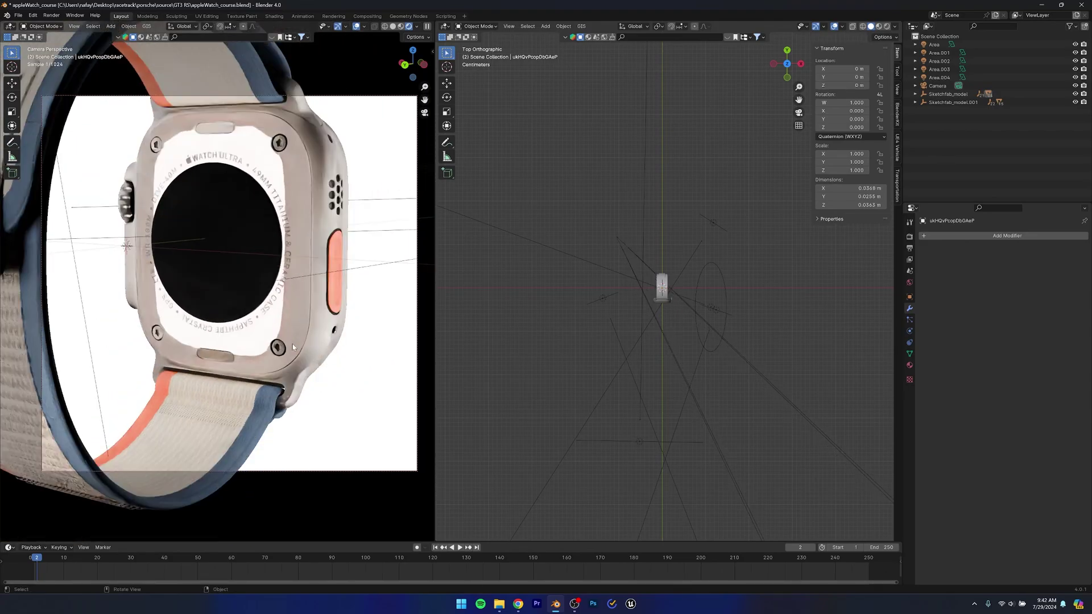
key(ctrl+s)
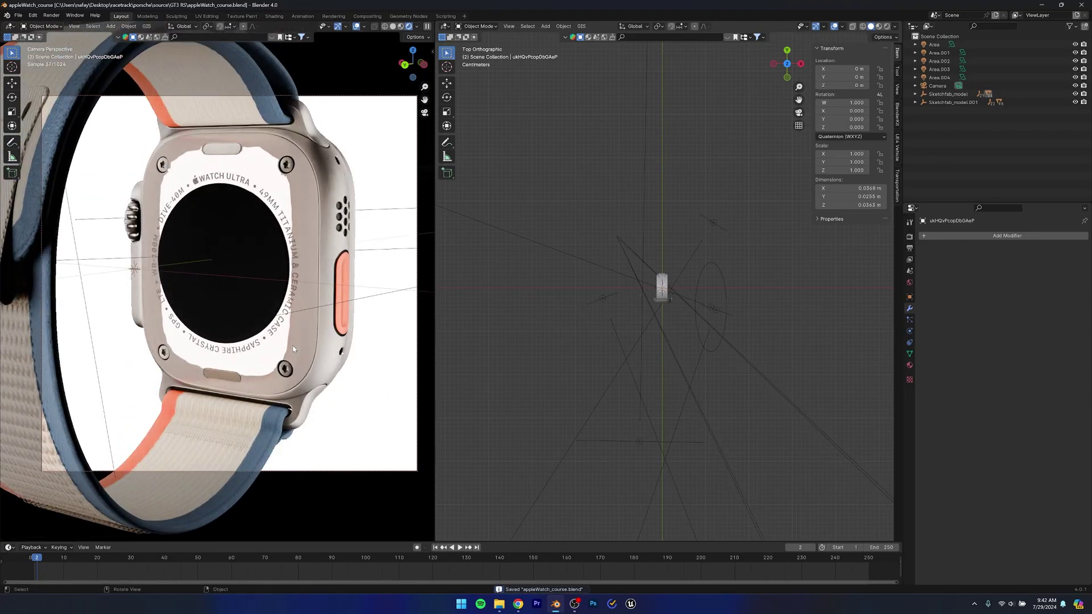
Add a Subdivision Surface modifier to the watch's back plate and save the file.
click(306, 316)
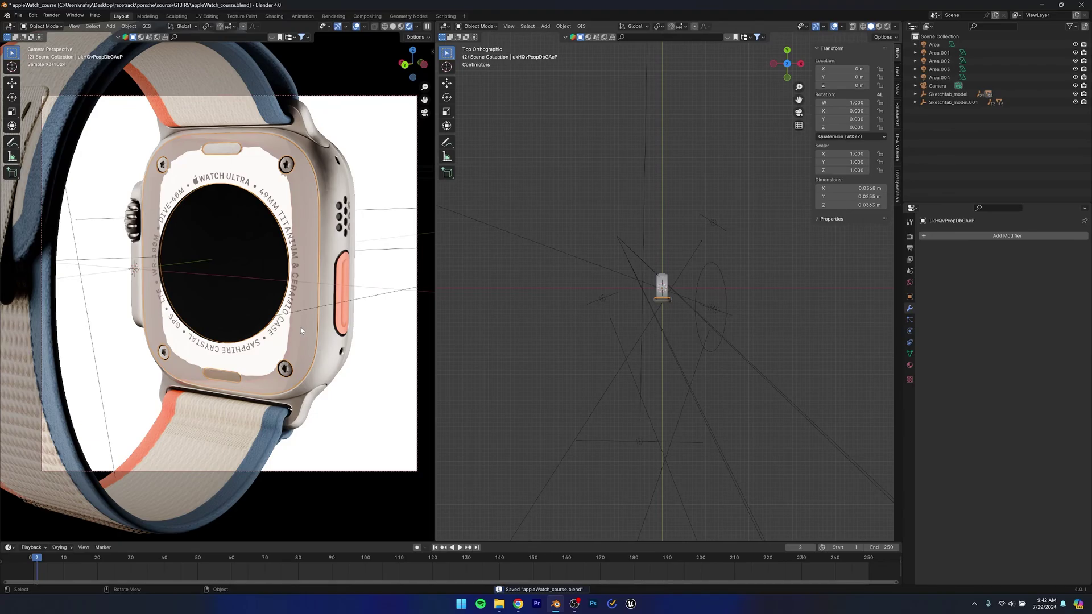
click(971, 237)
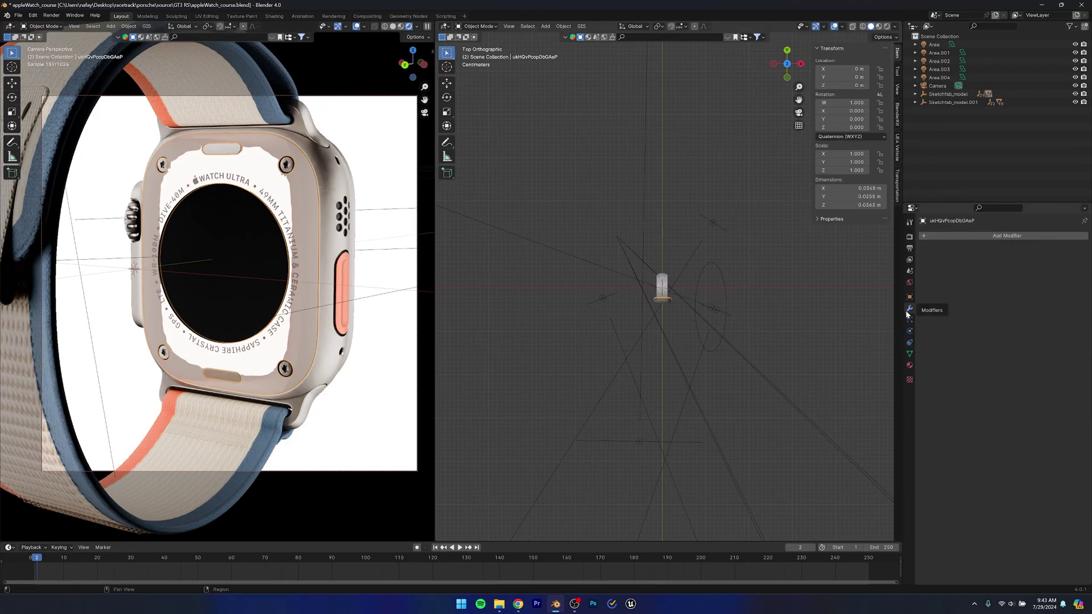
click(957, 237)
mouse_move(957, 236)
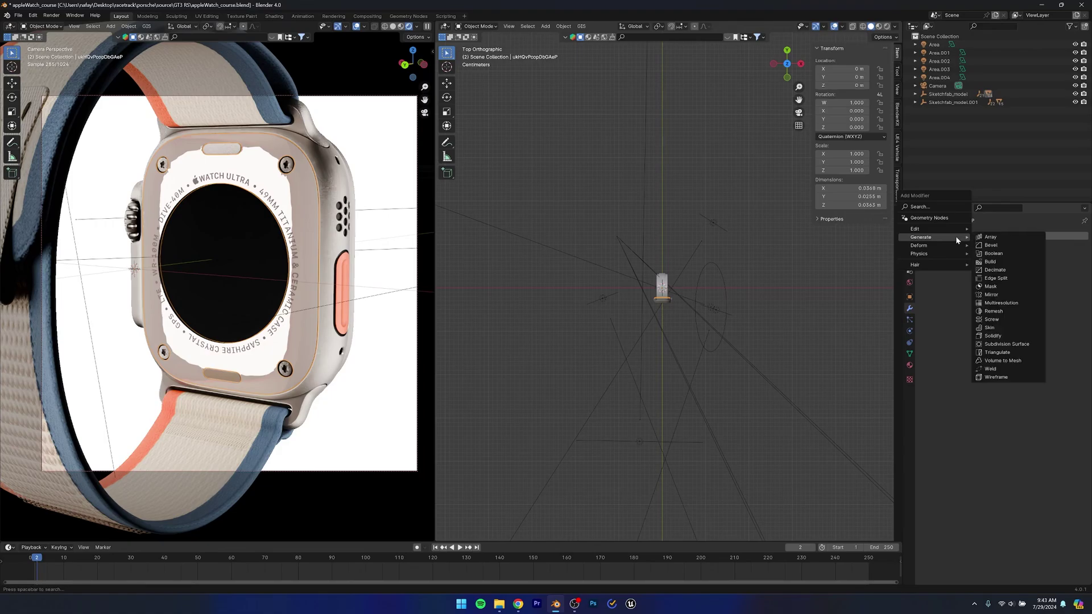
click(983, 343)
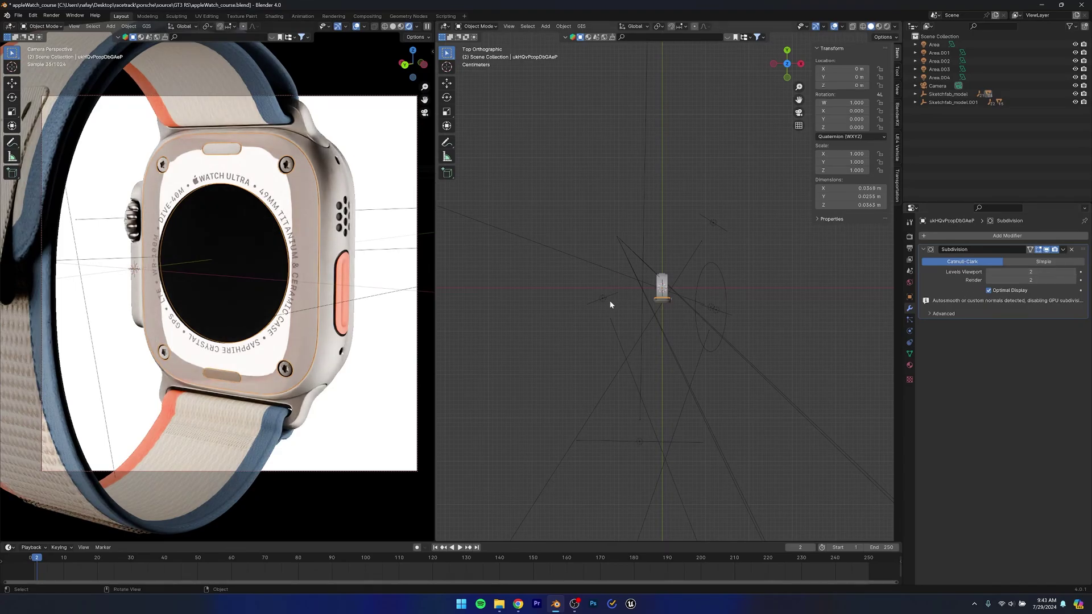
middle_drag(257, 223, 233, 283)
key(ctrl+s)
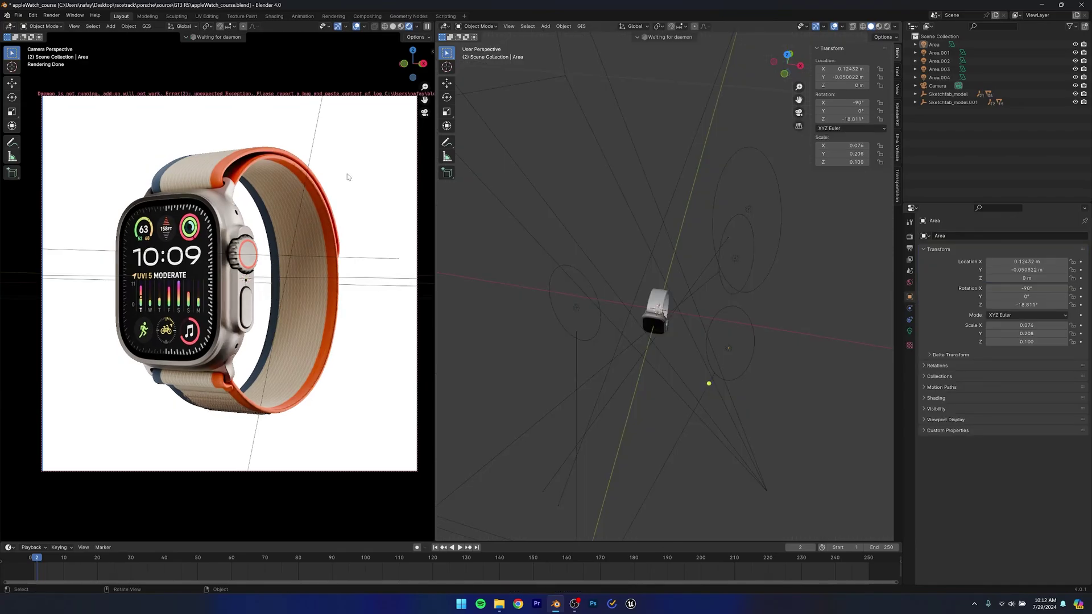
Save the file and examine the lighting on the watch's back and strap through the camera.
scroll(646, 334, up, 4)
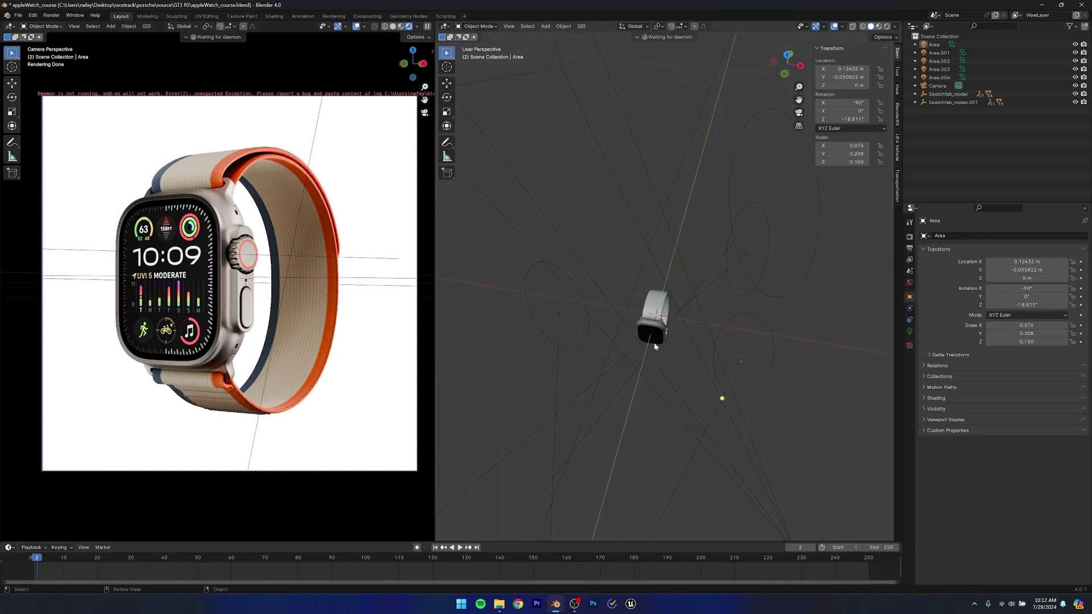
middle_drag(646, 333, 666, 369)
key(ctrl+s)
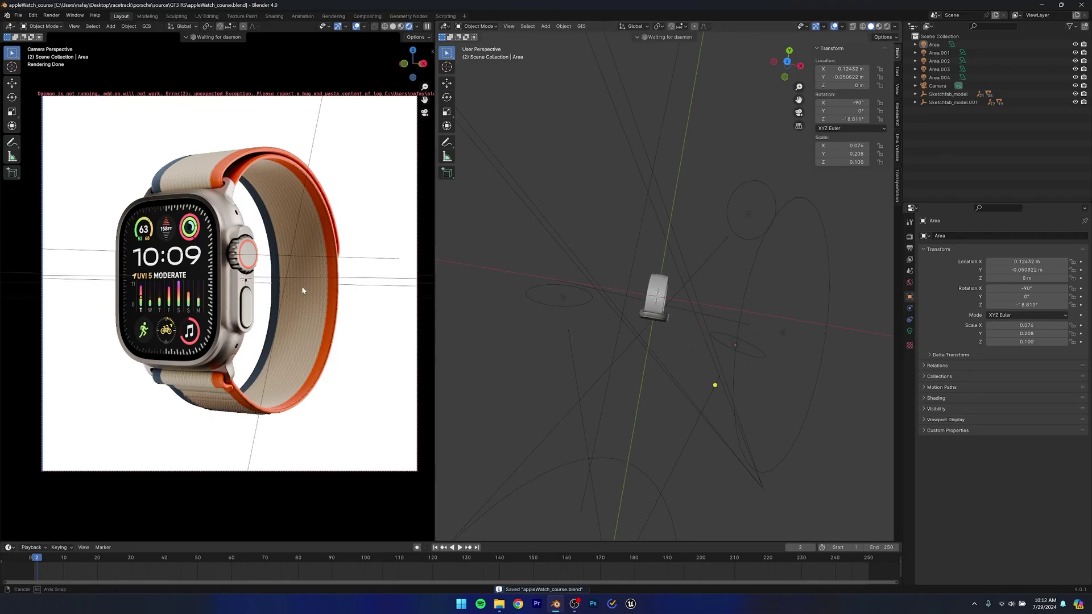
middle_drag(302, 285, 240, 300)
scroll(127, 302, up, 3)
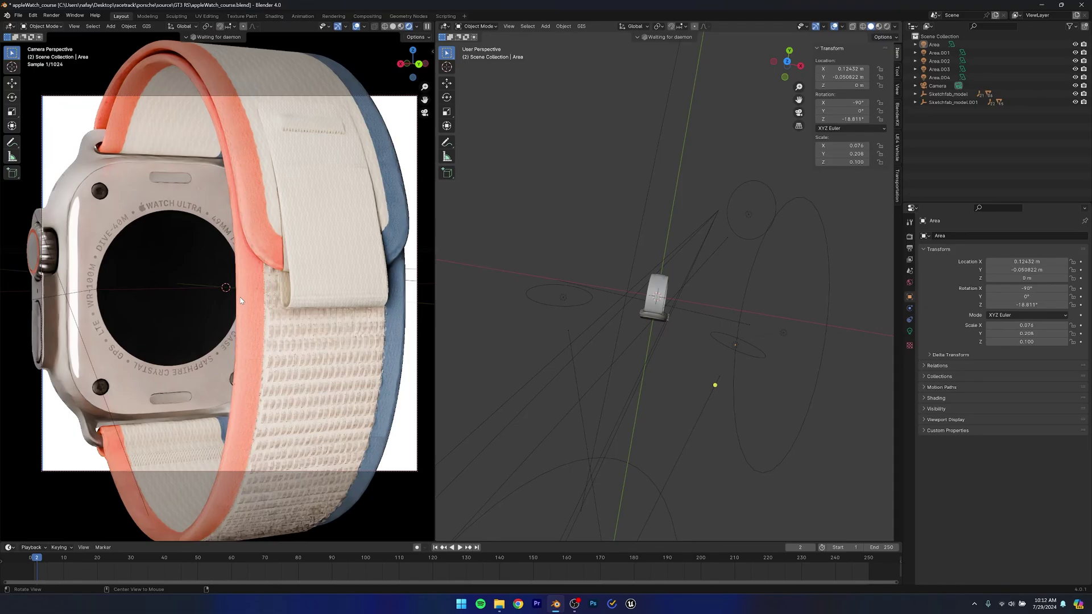
scroll(300, 251, down, 2)
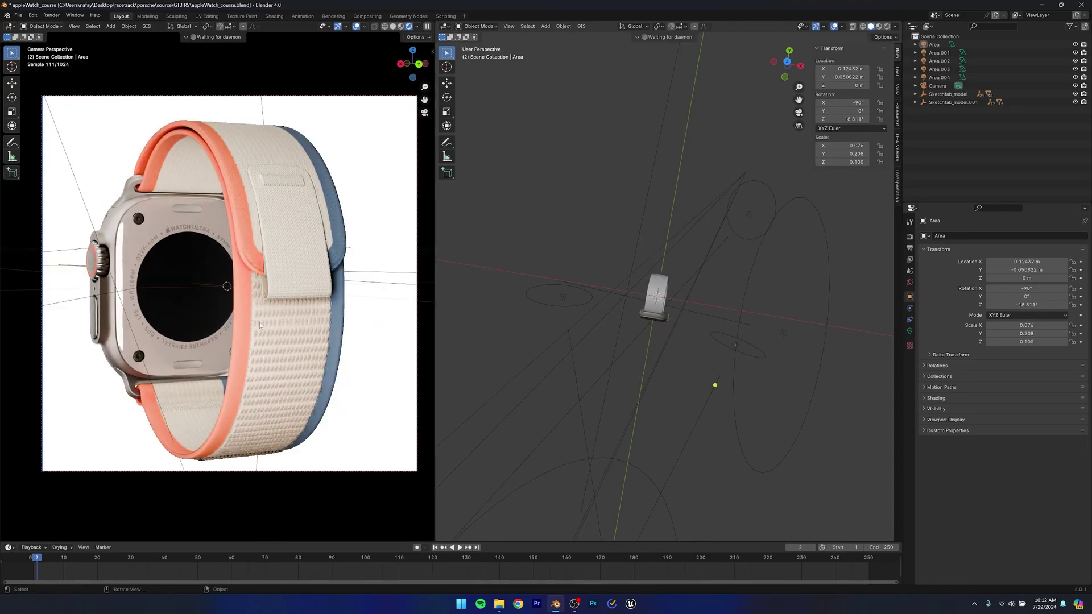
In top view, move the rear area light to about X -0.058 m, Y 0.161 m and rotate it to about Z 46°.
alt+middle_drag(688, 248, 762, 249)
click(779, 221)
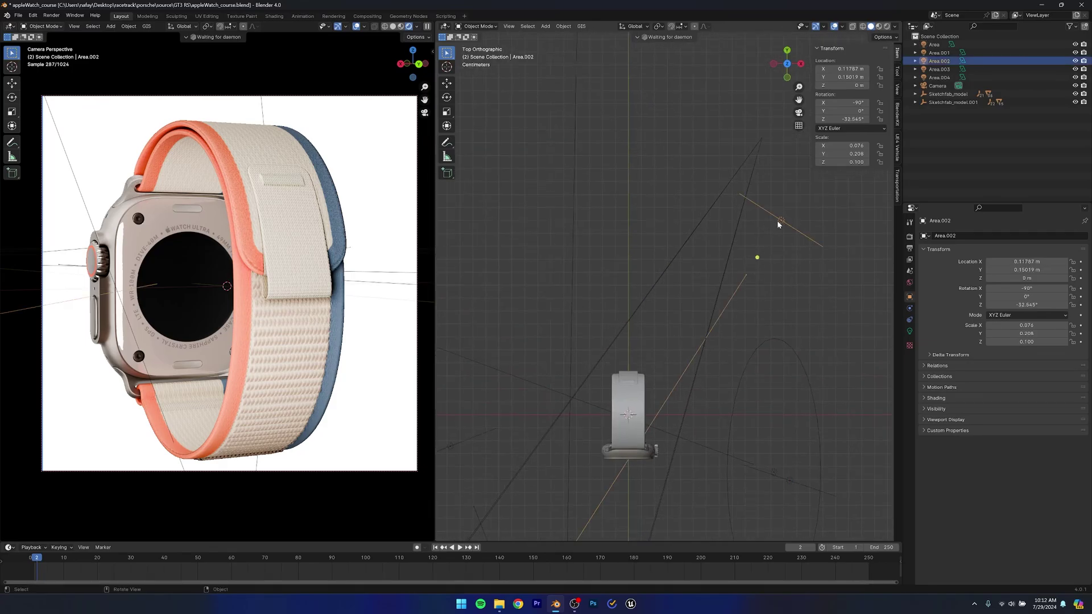
key(g)
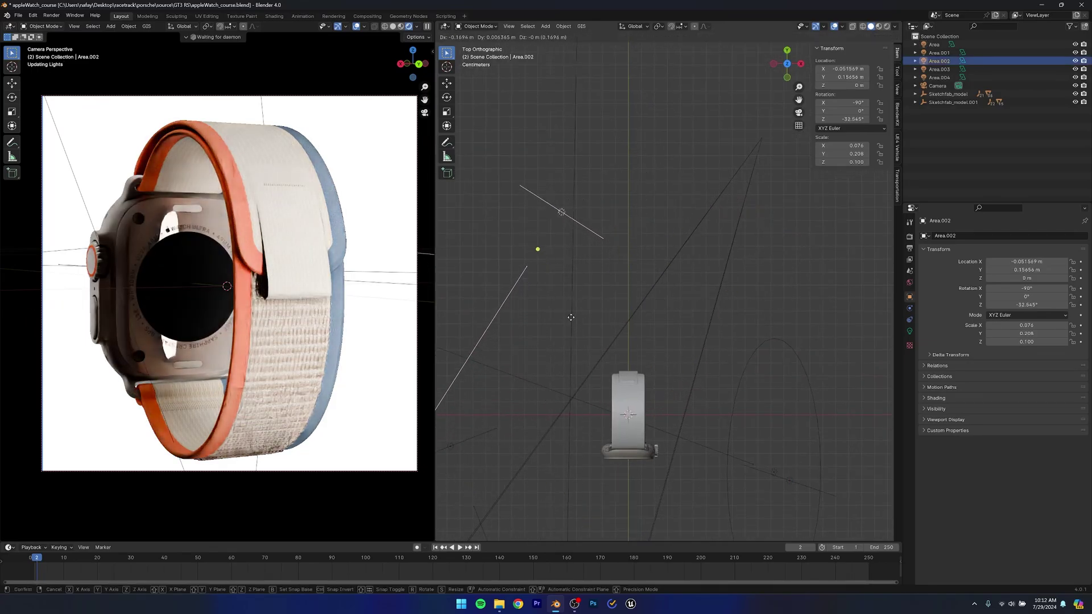
click(562, 313)
key(r)
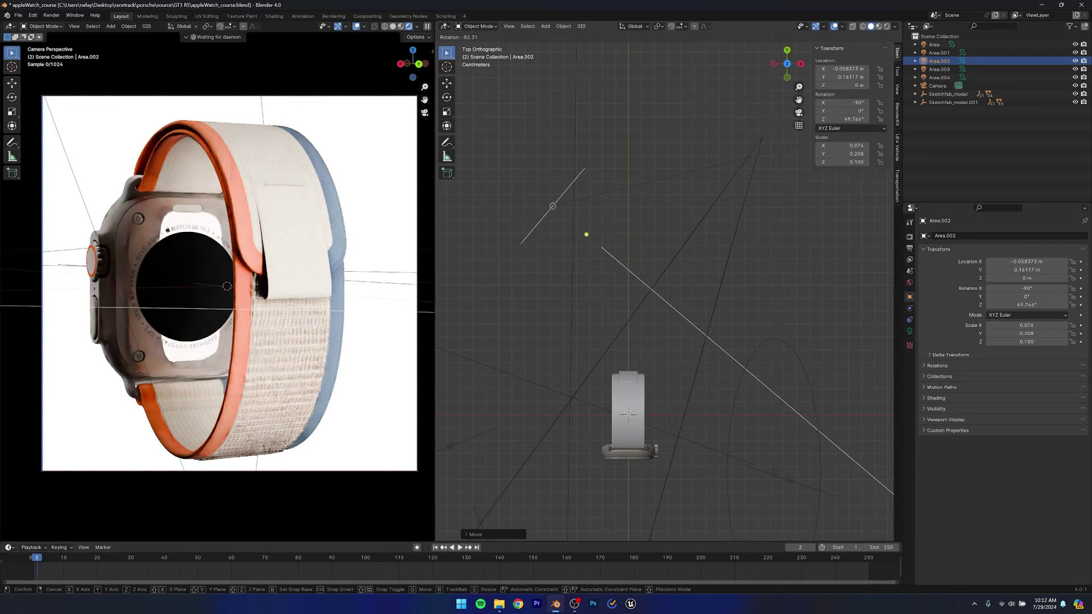
click(691, 244)
Reposition the rear area light diagonally behind the watch at about X -0.136 m, Y 0.131 m.
key(g)
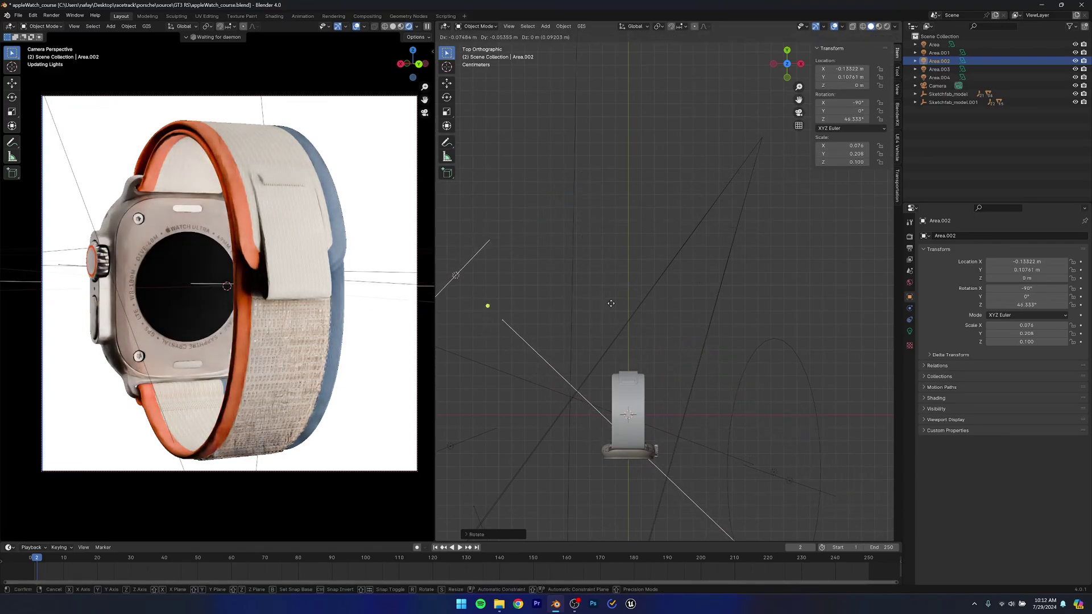
click(588, 316)
scroll(628, 341, down, 3)
shift+middle_drag(629, 342, 645, 353)
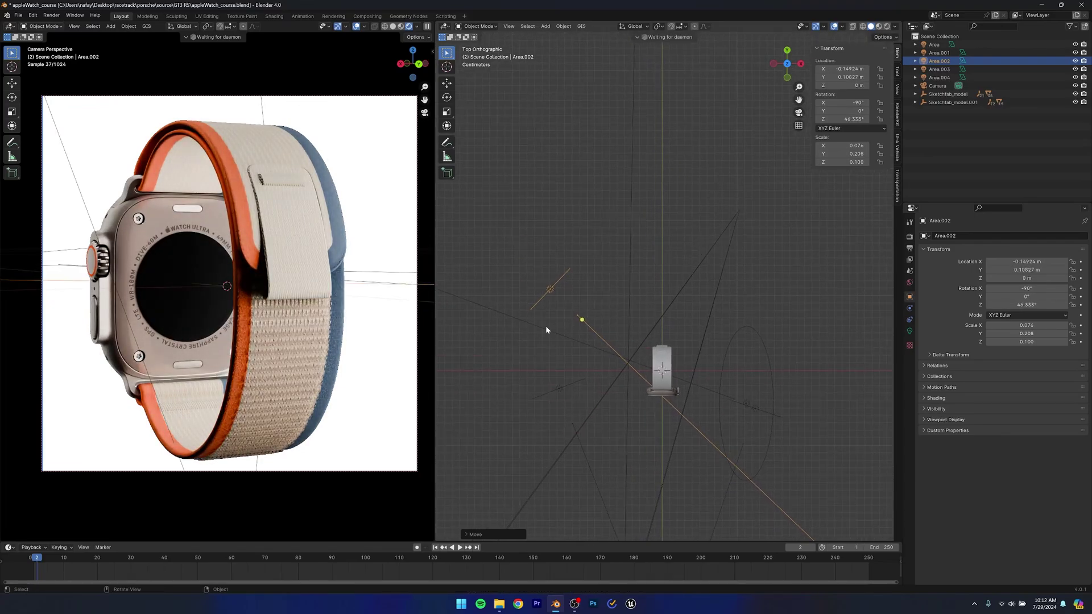
key(g)
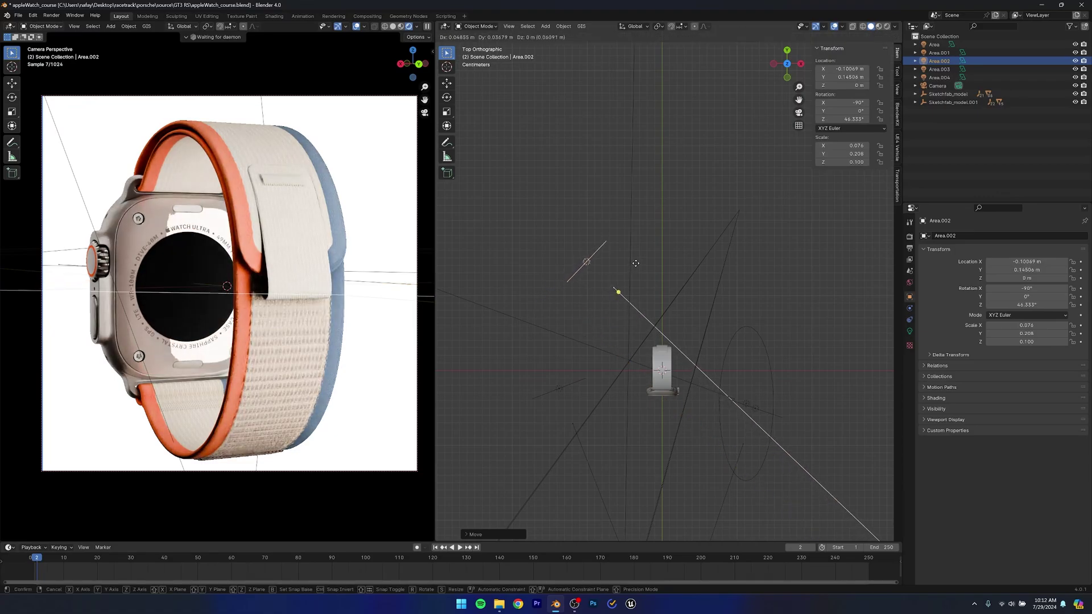
click(578, 277)
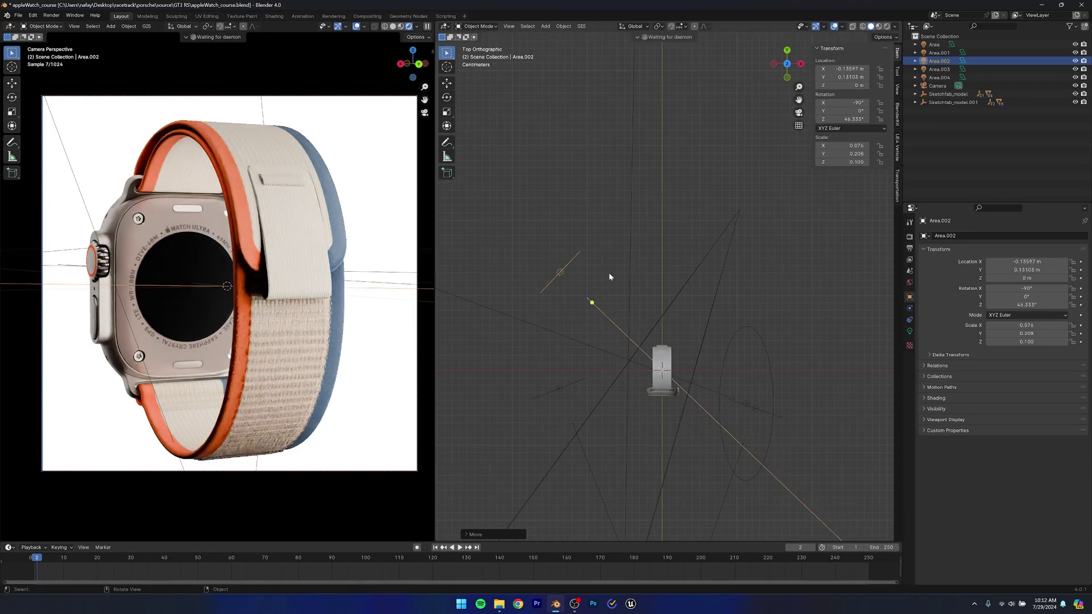
middle_drag(398, 296, 258, 313)
key(ctrl+z)
key(ctrl+z)
key(ctrl+z)
key(ctrl+z)
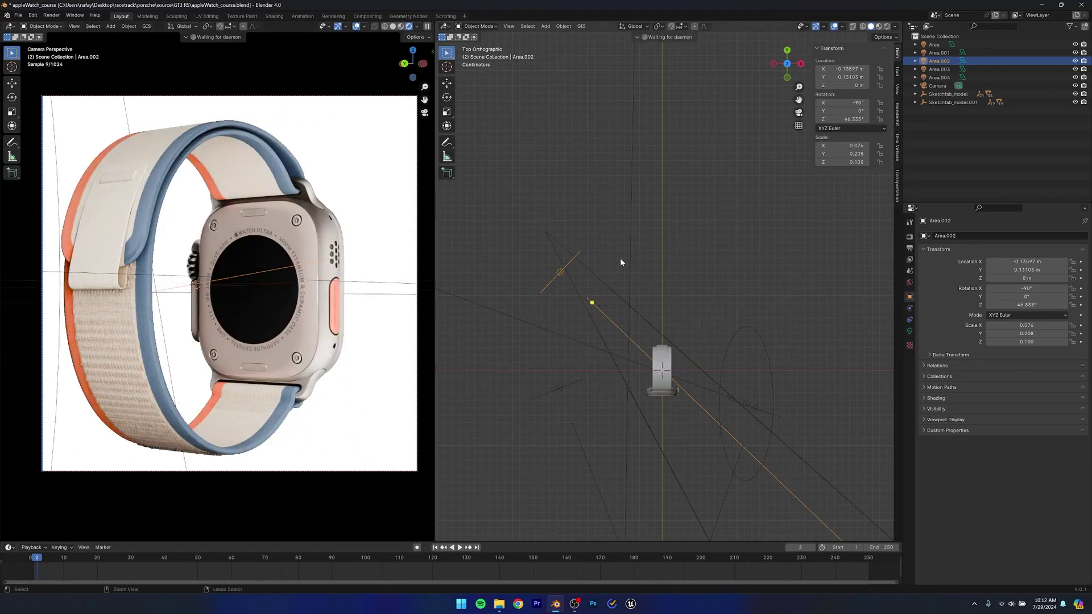
Rotate the rear area light to about Z -45° and move it diagonally behind the watch to about X 0.141 m, Y 0.133 m.
key(r)
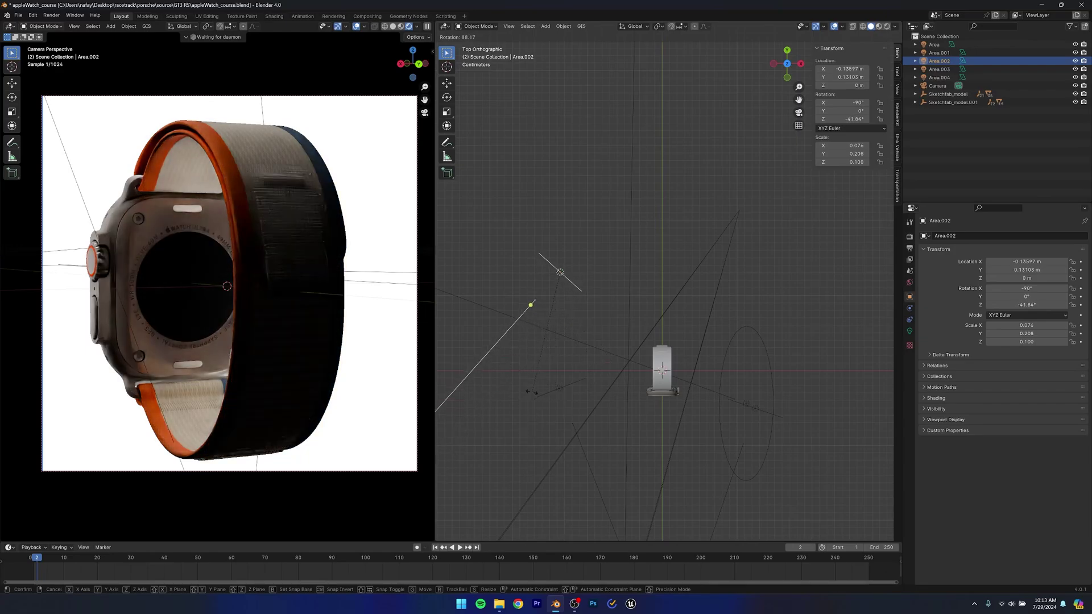
key(Return)
key(g)
click(734, 383)
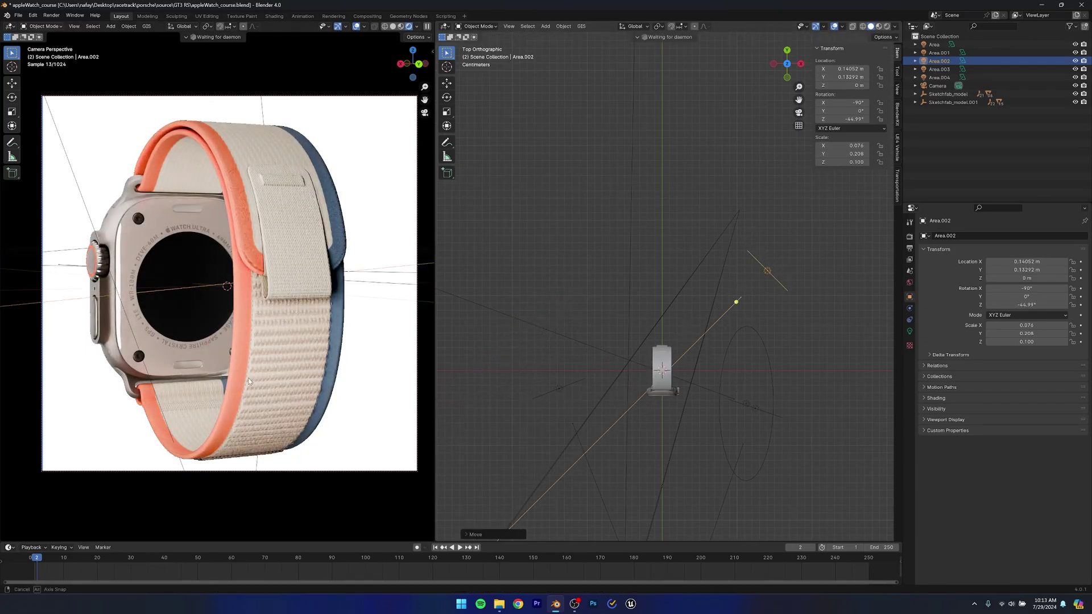
Move the rear area light farther from the watch to about X 0.167 m, Y 0.224 m.
middle_drag(319, 384, 245, 383)
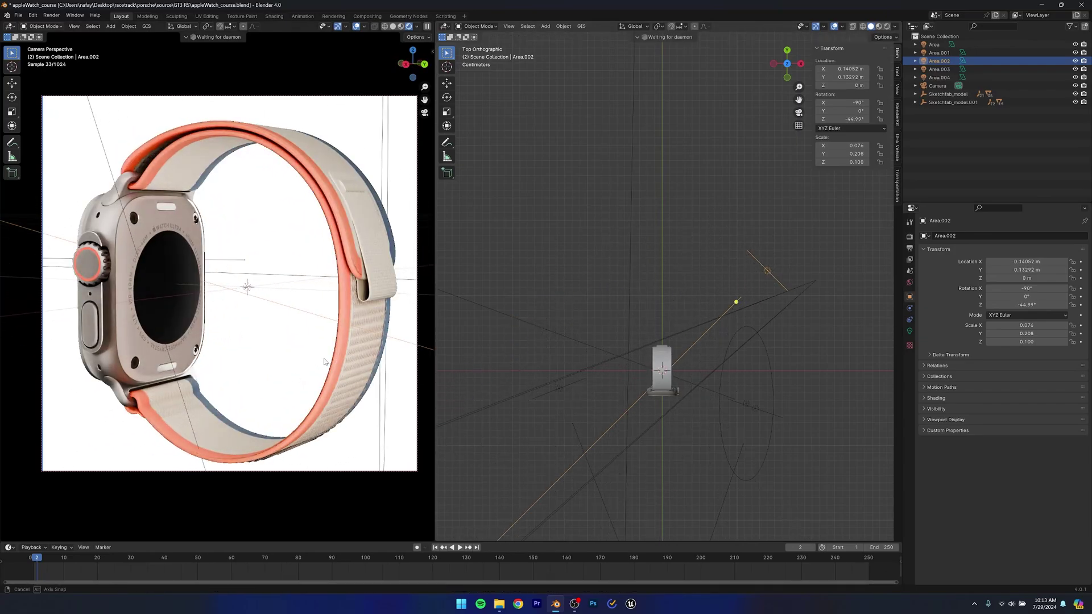
key(g)
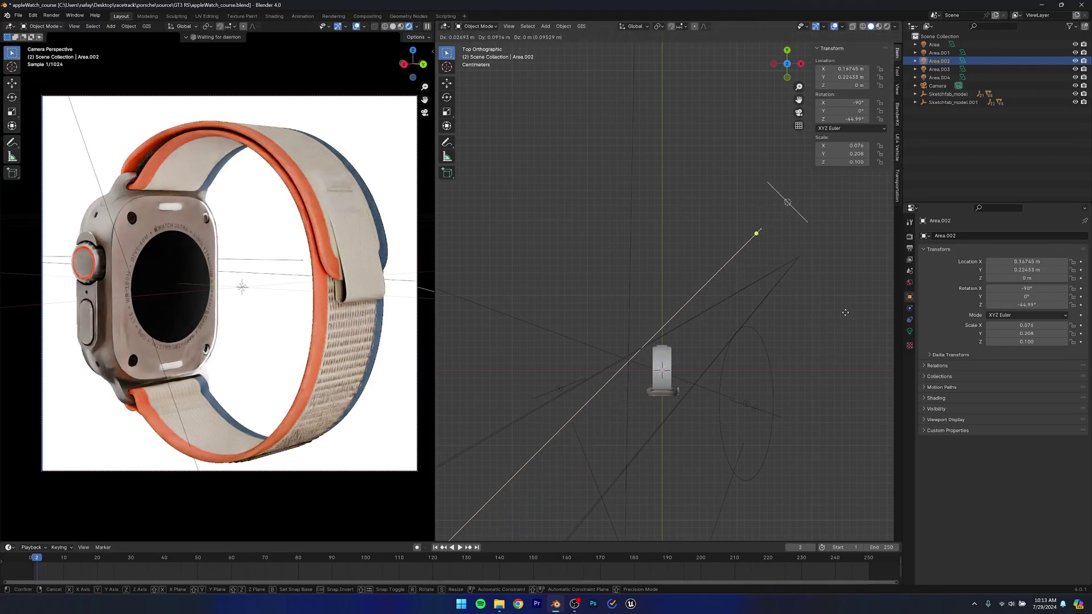
click(846, 316)
Move the large area light in front of the watch face closer, to about X -0.037 m, Y -0.285 m.
middle_drag(386, 338, 14, 353)
scroll(230, 200, down, 1)
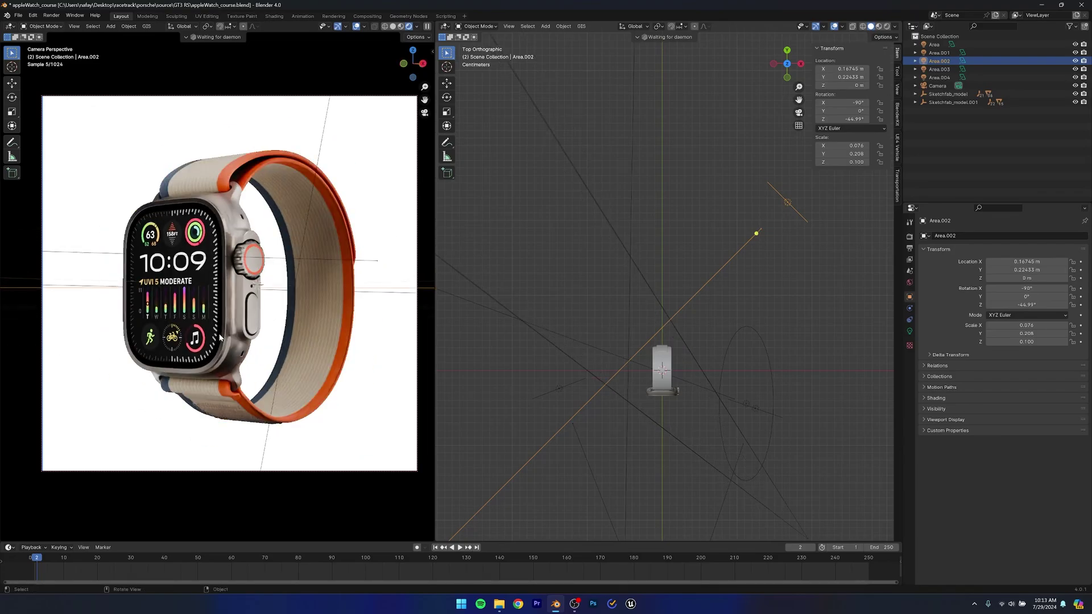
alt+drag(233, 250, 236, 259)
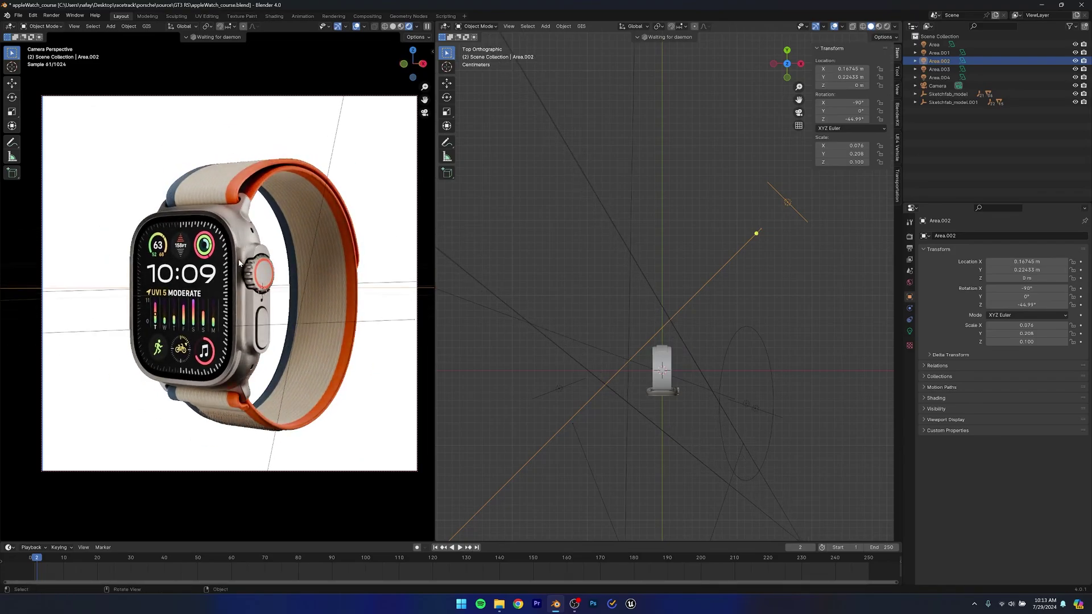
shift+click(244, 278)
click(168, 138)
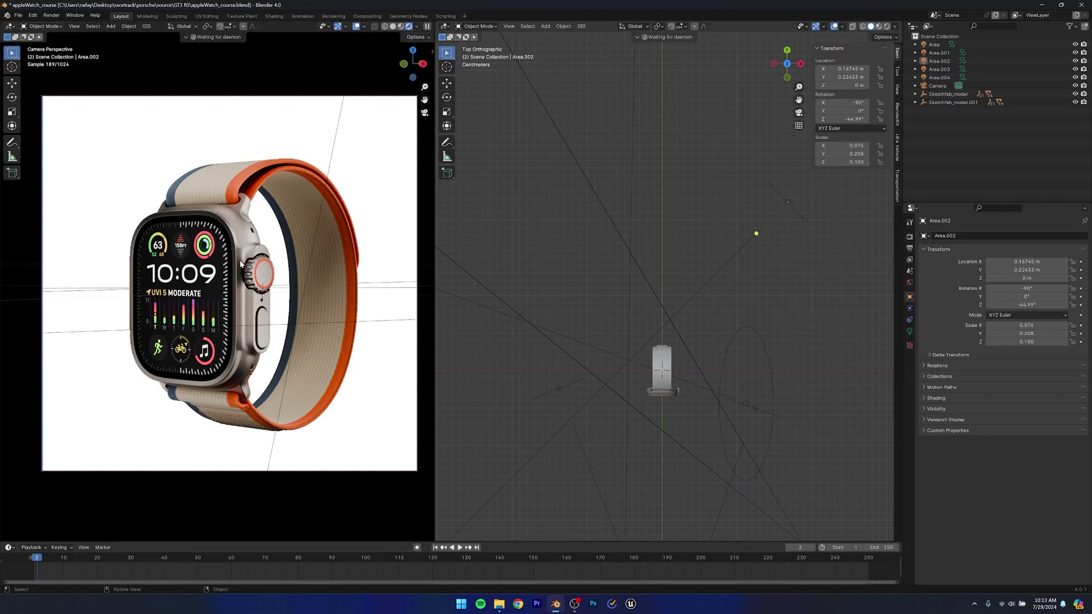
shift+middle_drag(663, 494, 637, 362)
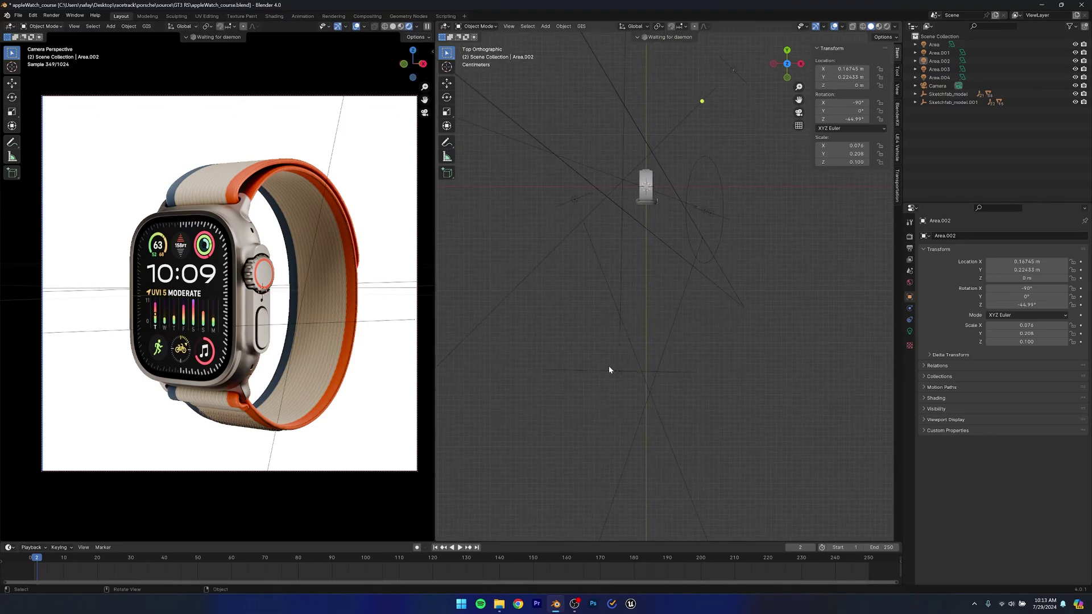
click(618, 372)
key(g)
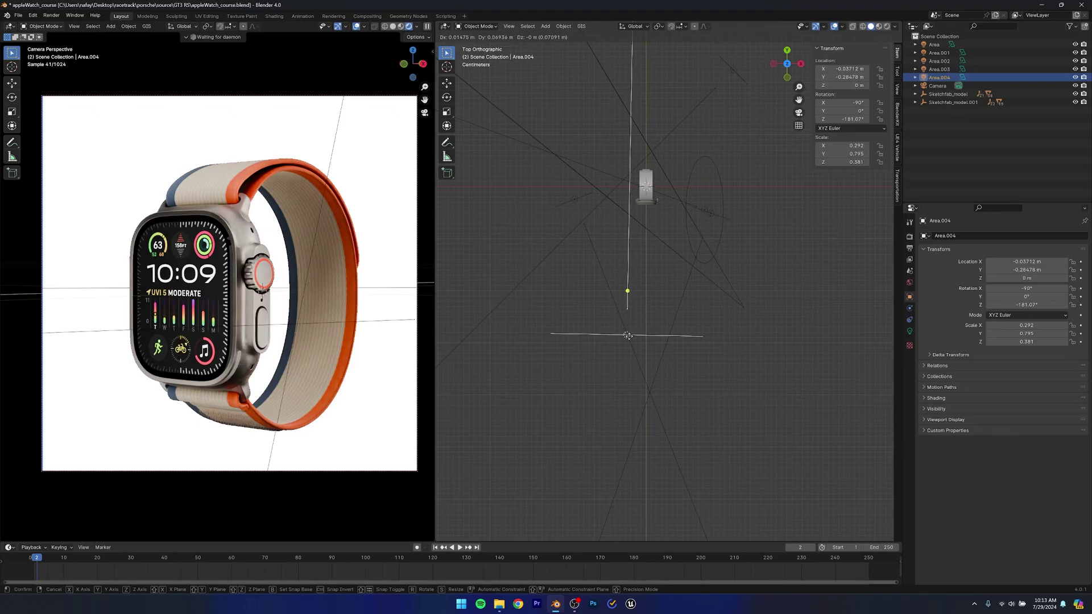
click(629, 336)
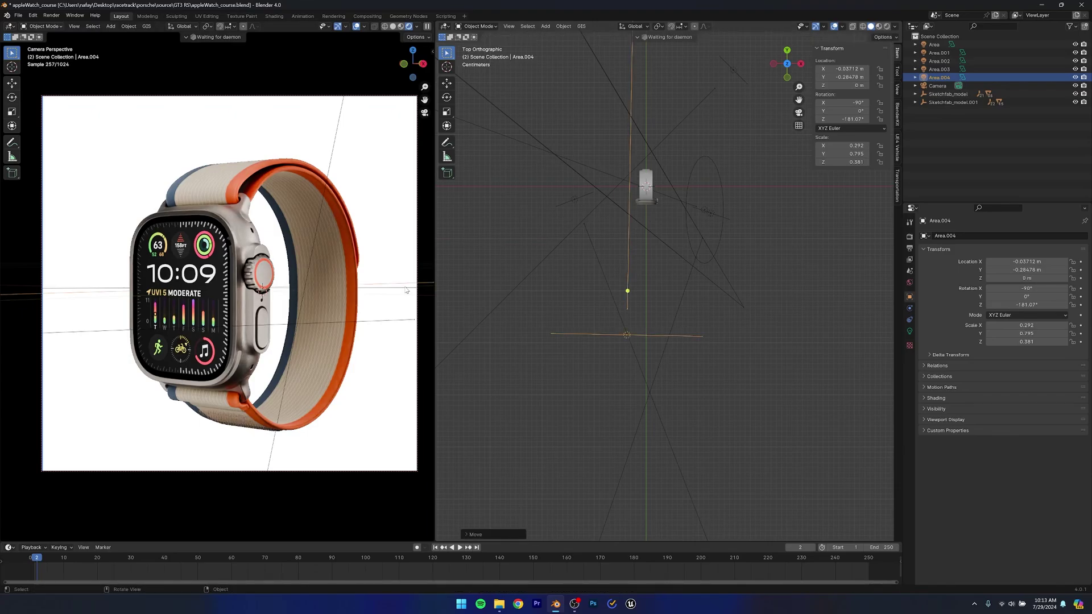
Set the scene's color management exposure to 0.1.
click(910, 236)
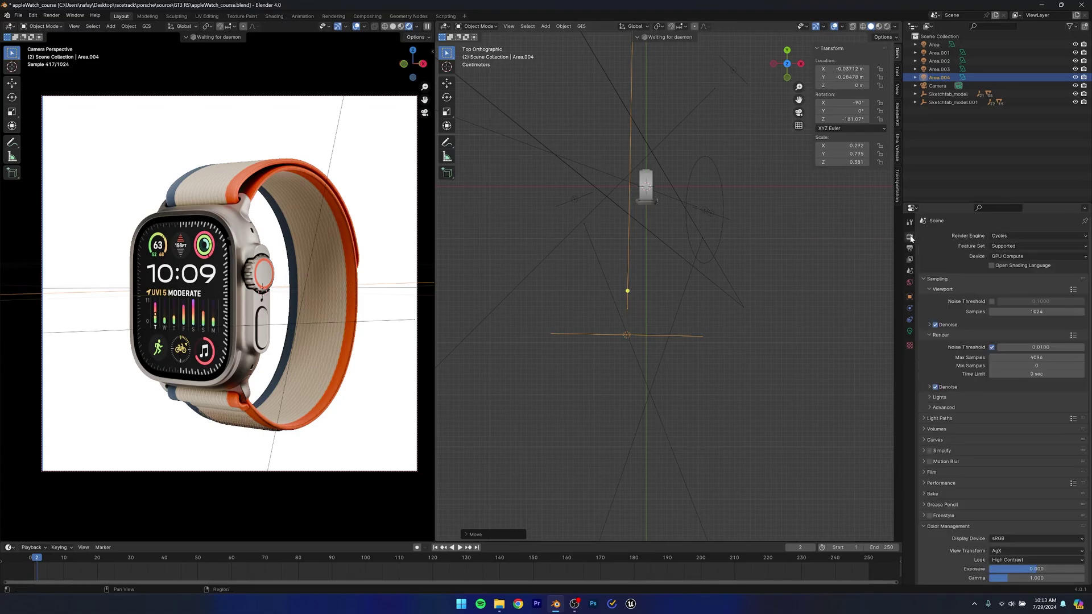
scroll(1022, 482, down, 2)
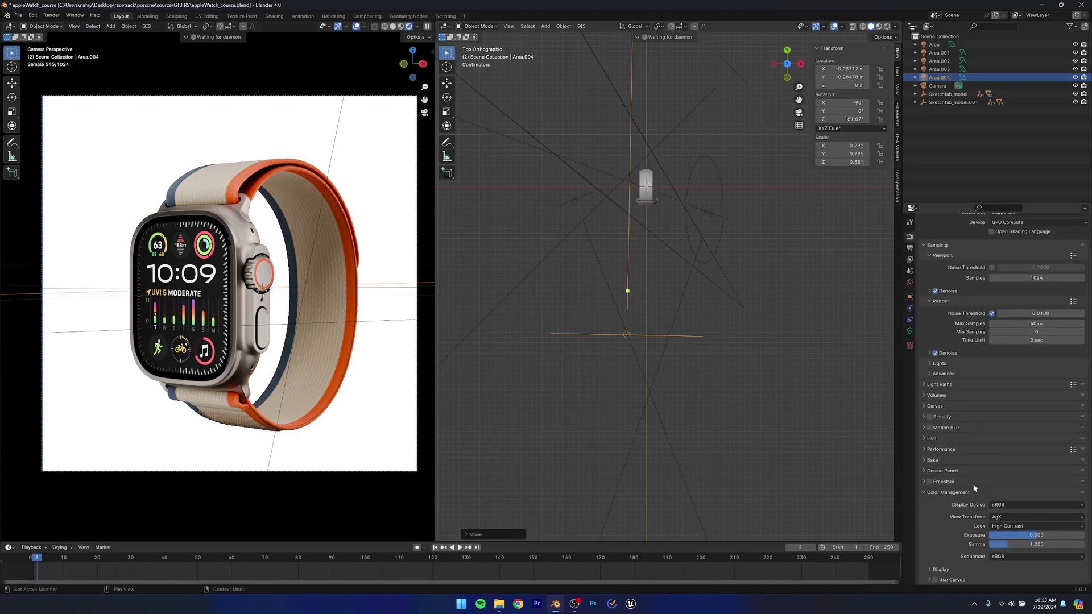
click(1034, 536)
text(0.1)
key(Return)
Try a color management exposure of 0.3 and return it to 0.1.
click(1034, 536)
click(1034, 536)
text(3)
key(Return)
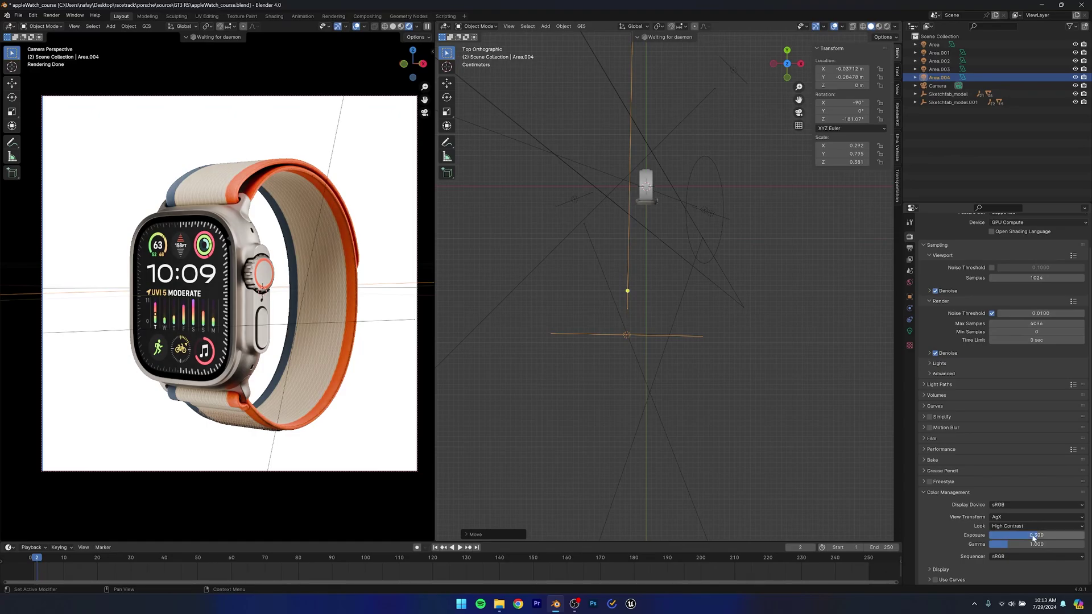
click(1034, 536)
key(Return)
click(1034, 537)
text(0.1)
key(Return)
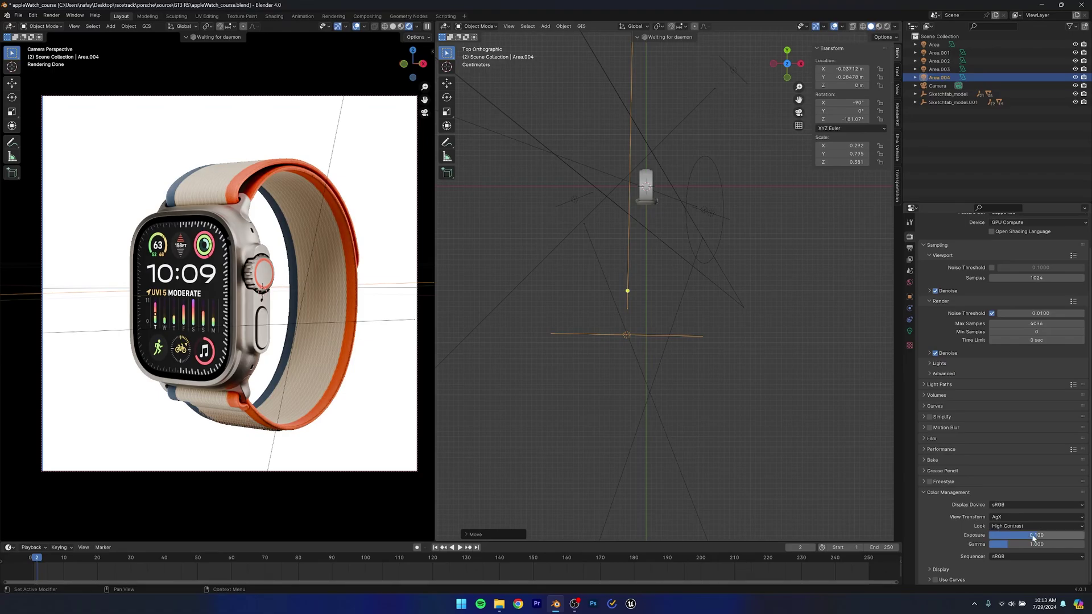
Deselect the front area light, undo a trial change to the gamma, and save the file.
click(708, 462)
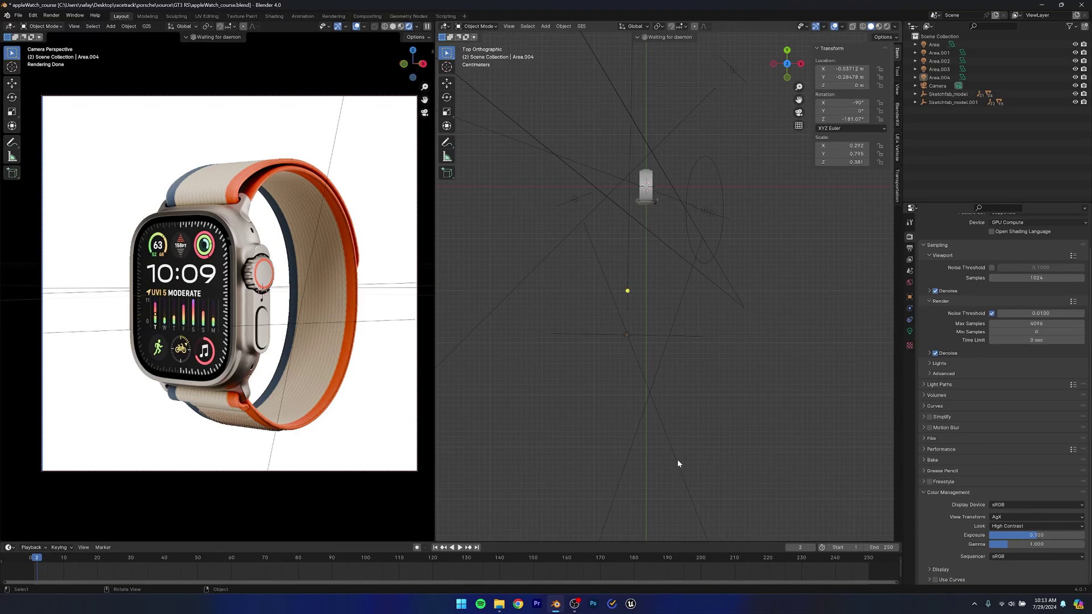
key(ctrl+s)
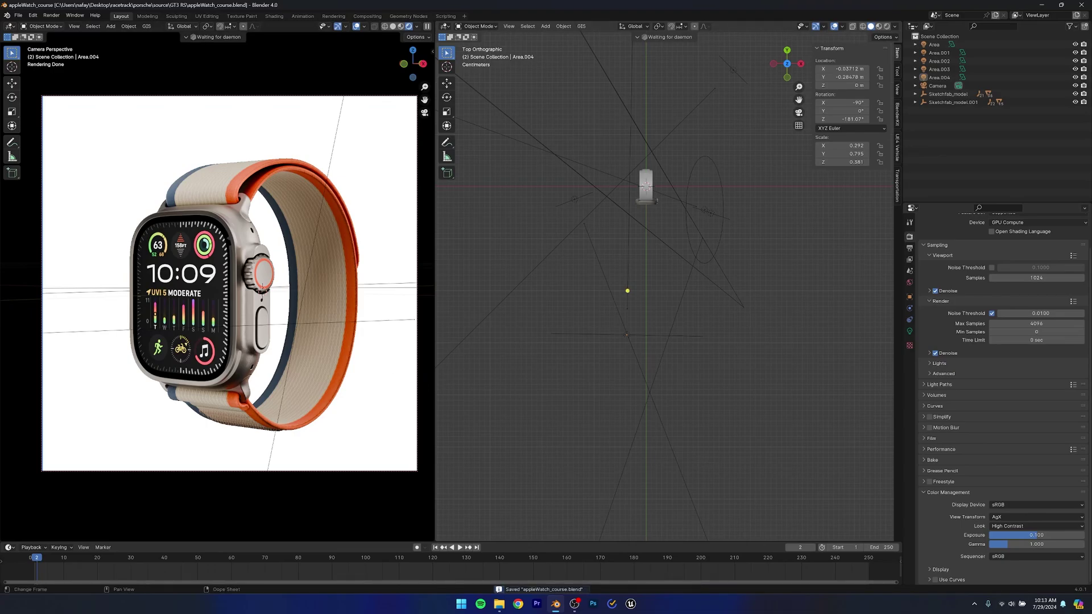
mouse_move(1035, 545)
mouse_down()
mouse_move(1018, 545)
mouse_move(1049, 545)
mouse_up()
key(ctrl+z)
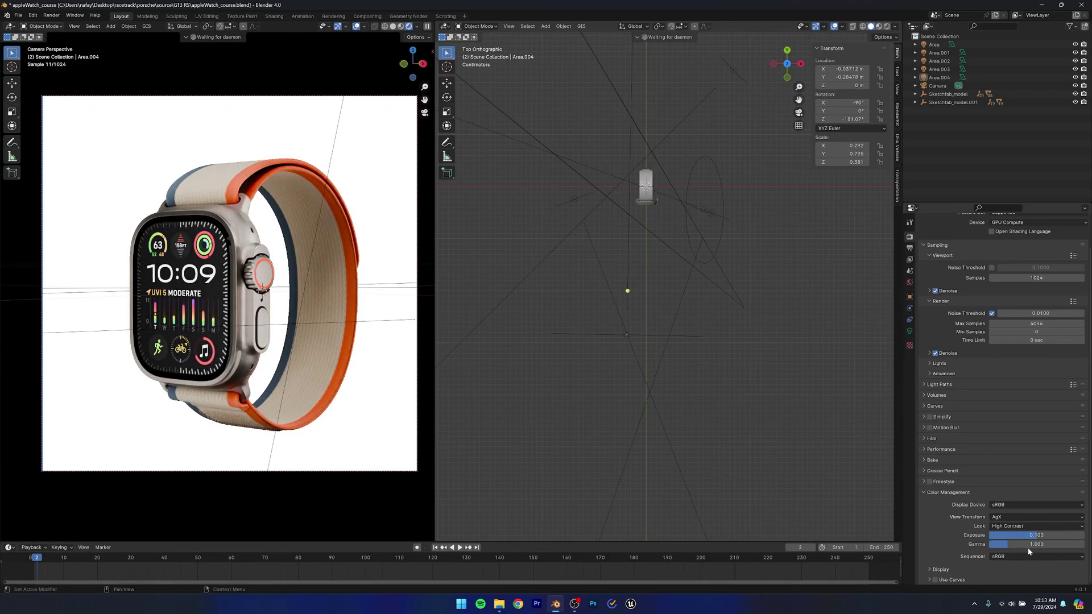
key(ctrl+s)
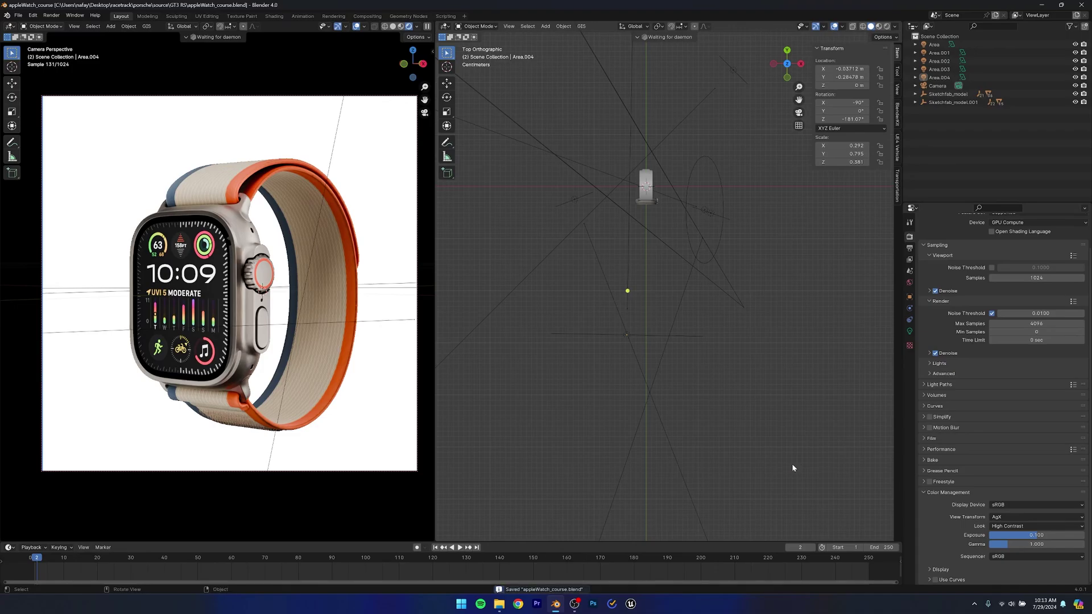